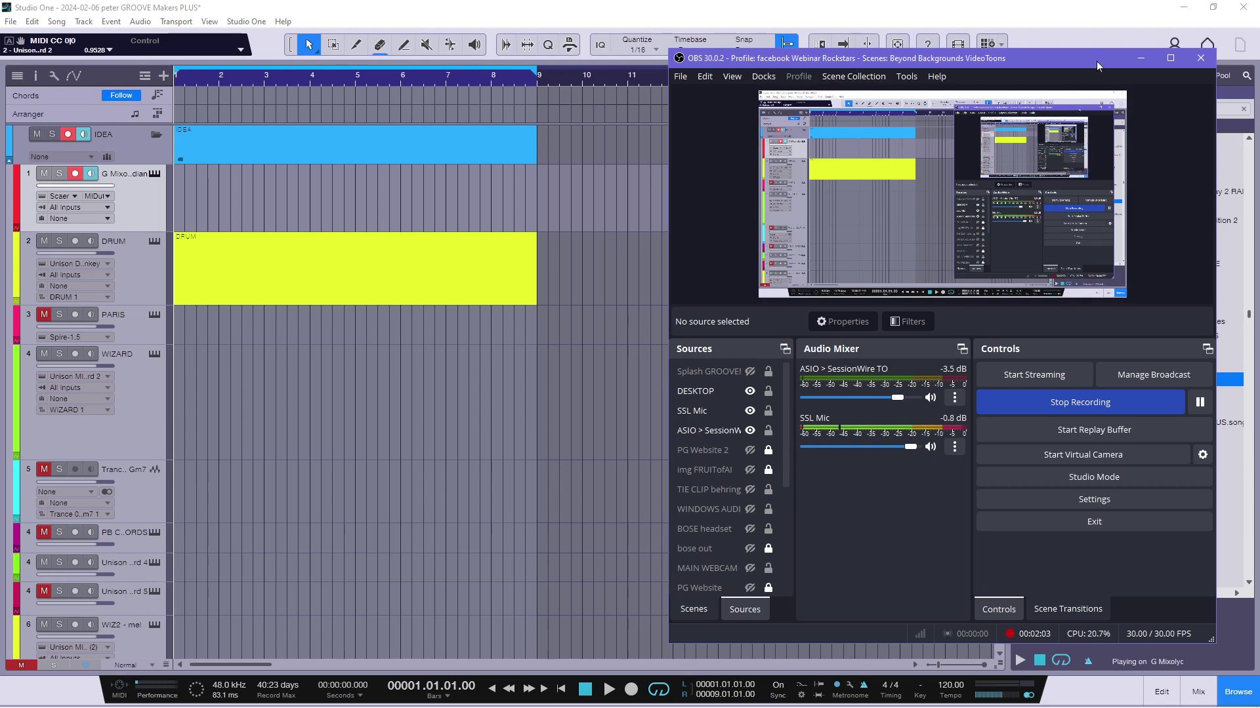
Put the recording window away, open the WIZARD track's MIDI Wizard 2 instrument and look through its genre list.
left_click(1139, 57)
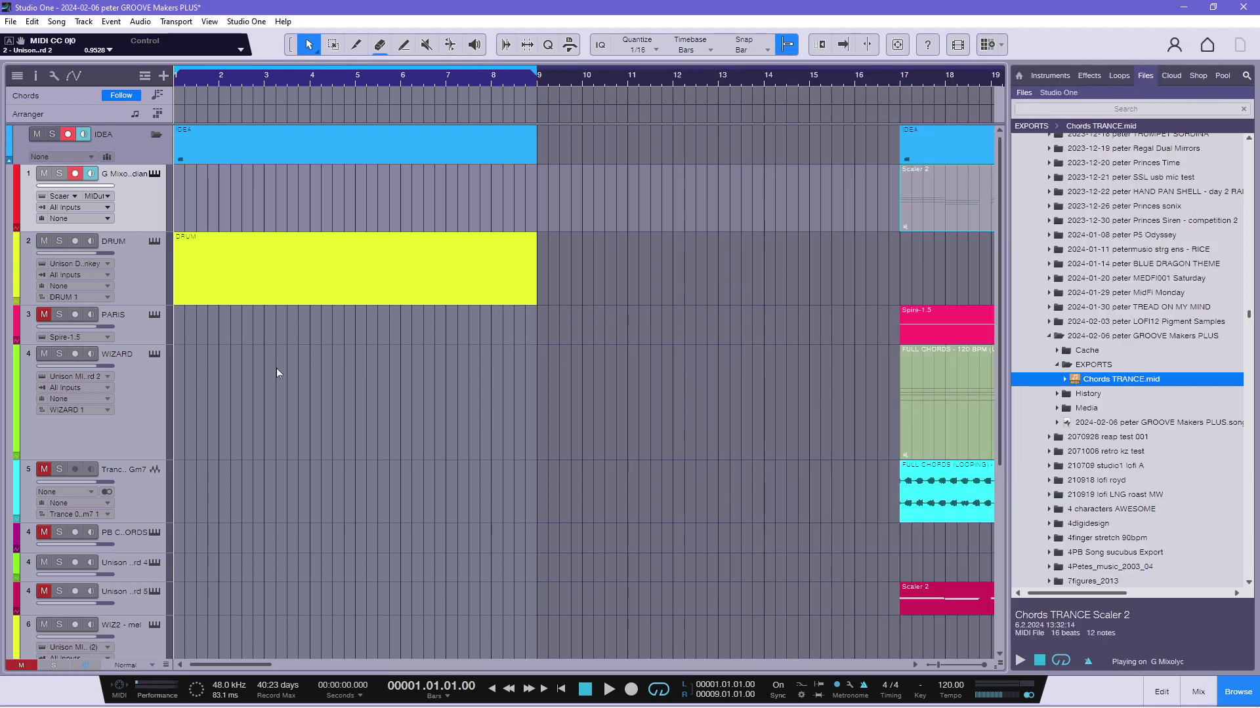
left_click(153, 355)
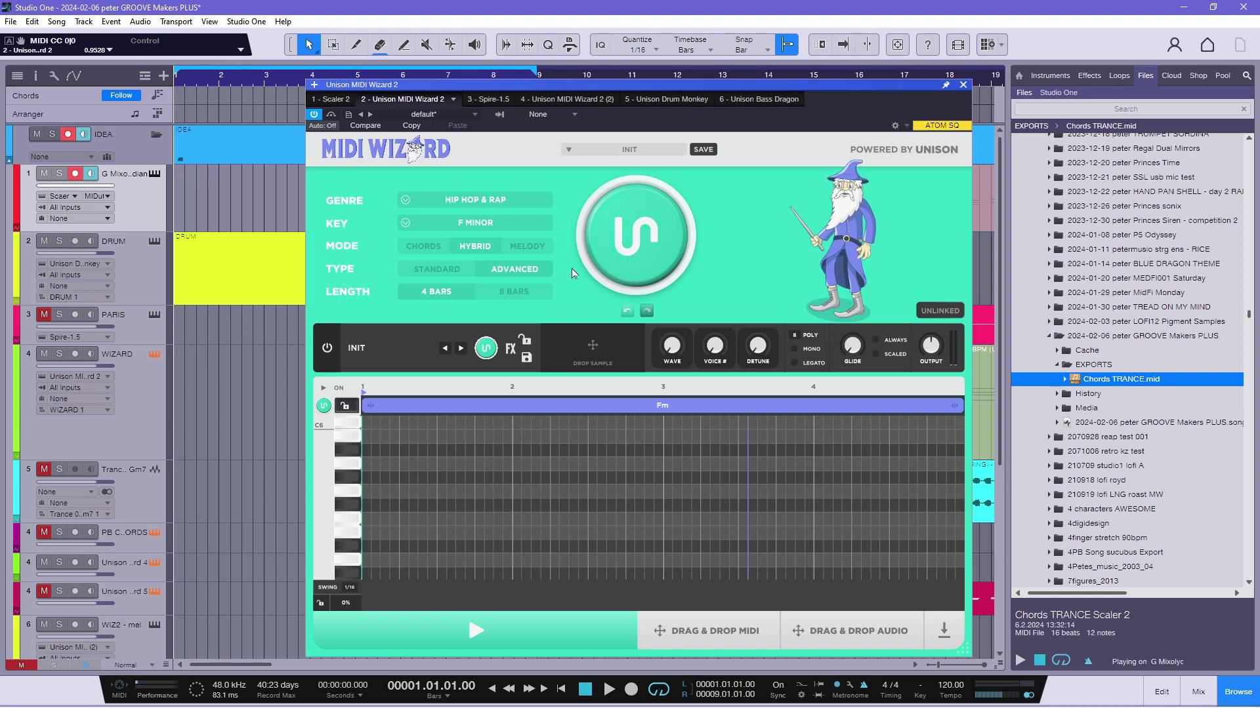
left_click(478, 203)
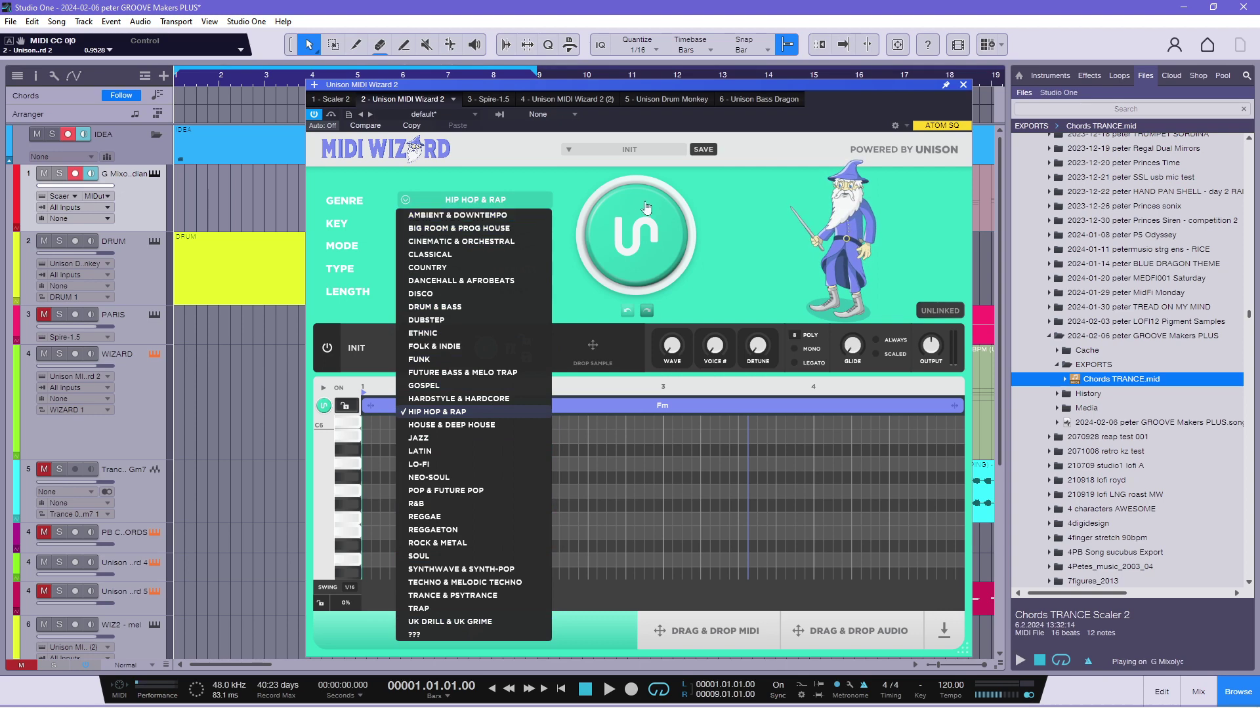
left_click(742, 191)
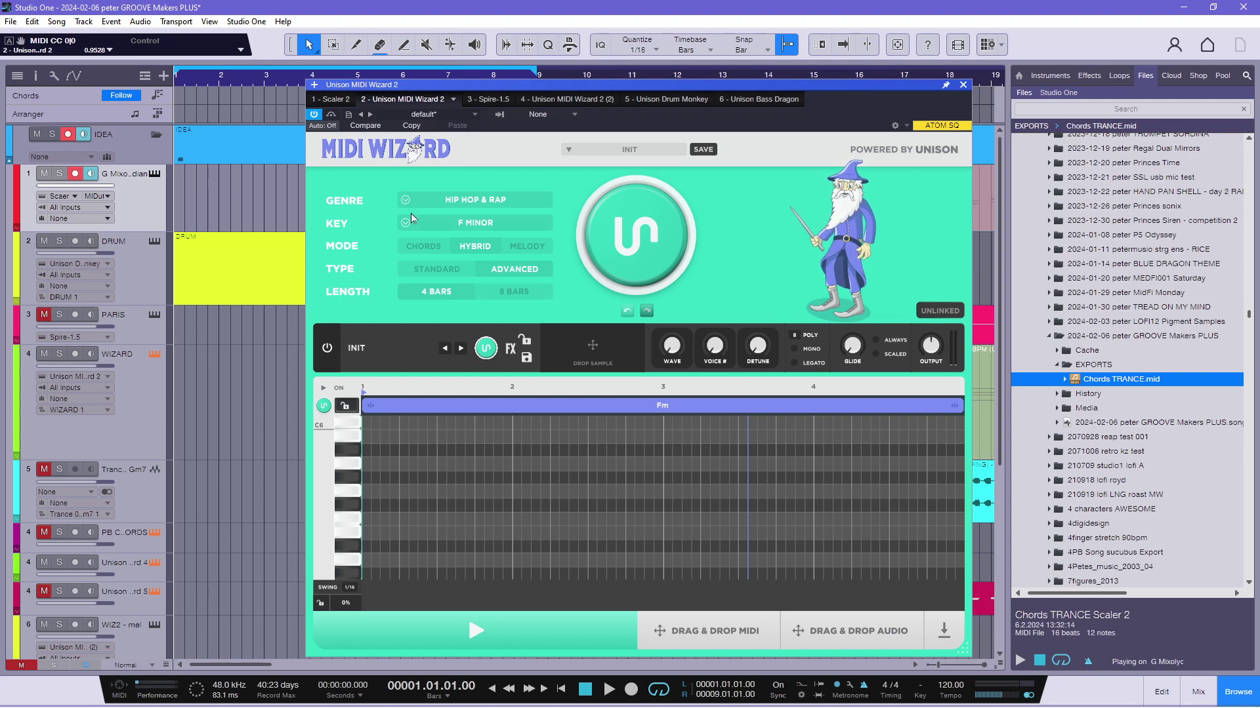
Set the MIDI Wizard mode to Chords and the genre to Trance & Psytrance.
left_click(435, 247)
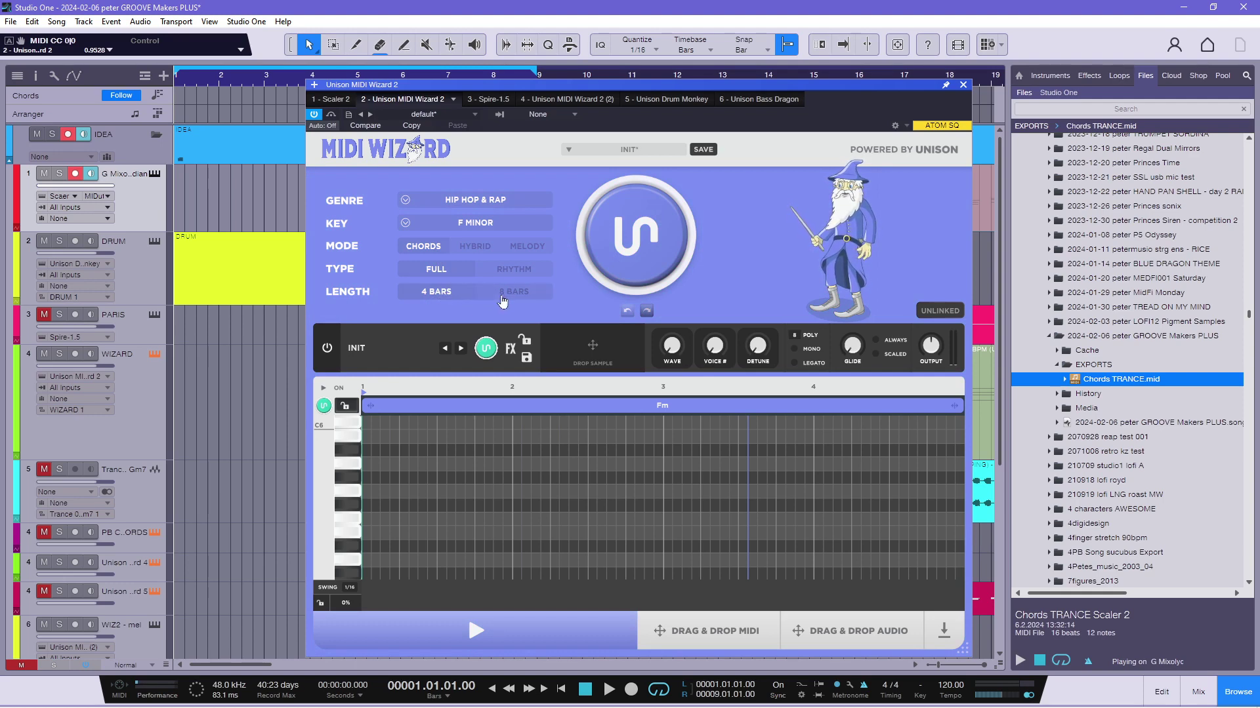
left_click(486, 201)
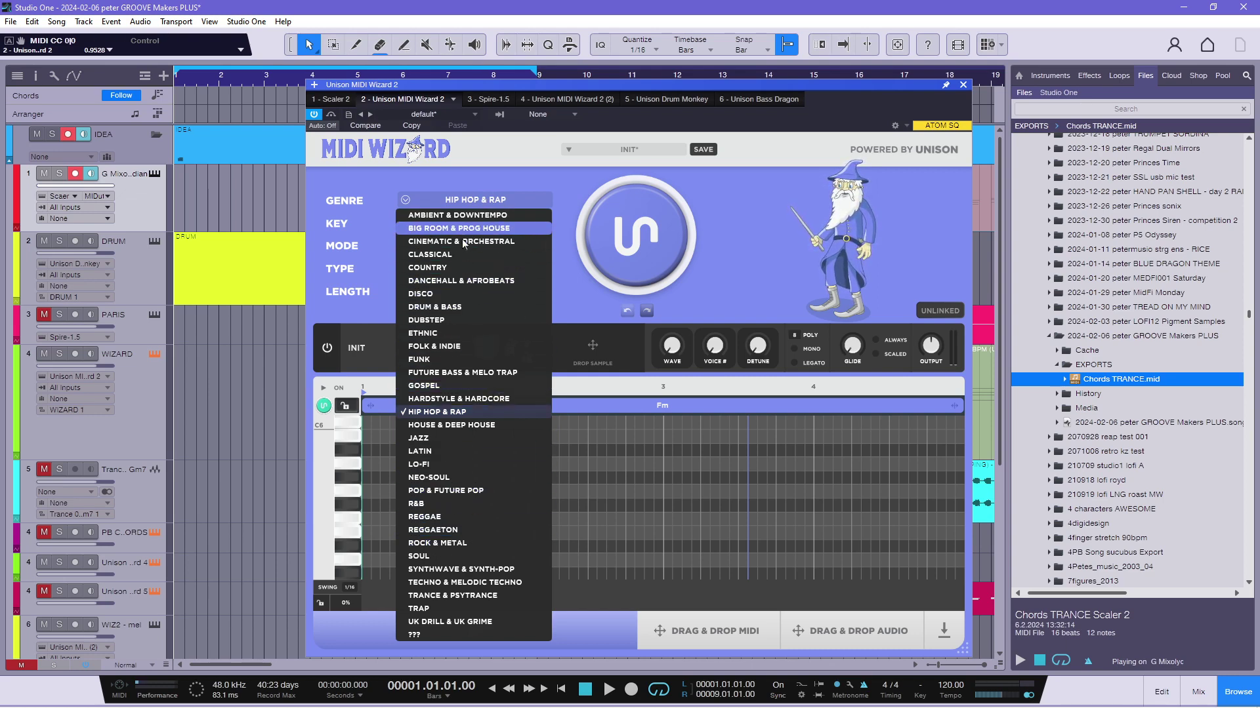
left_click(494, 597)
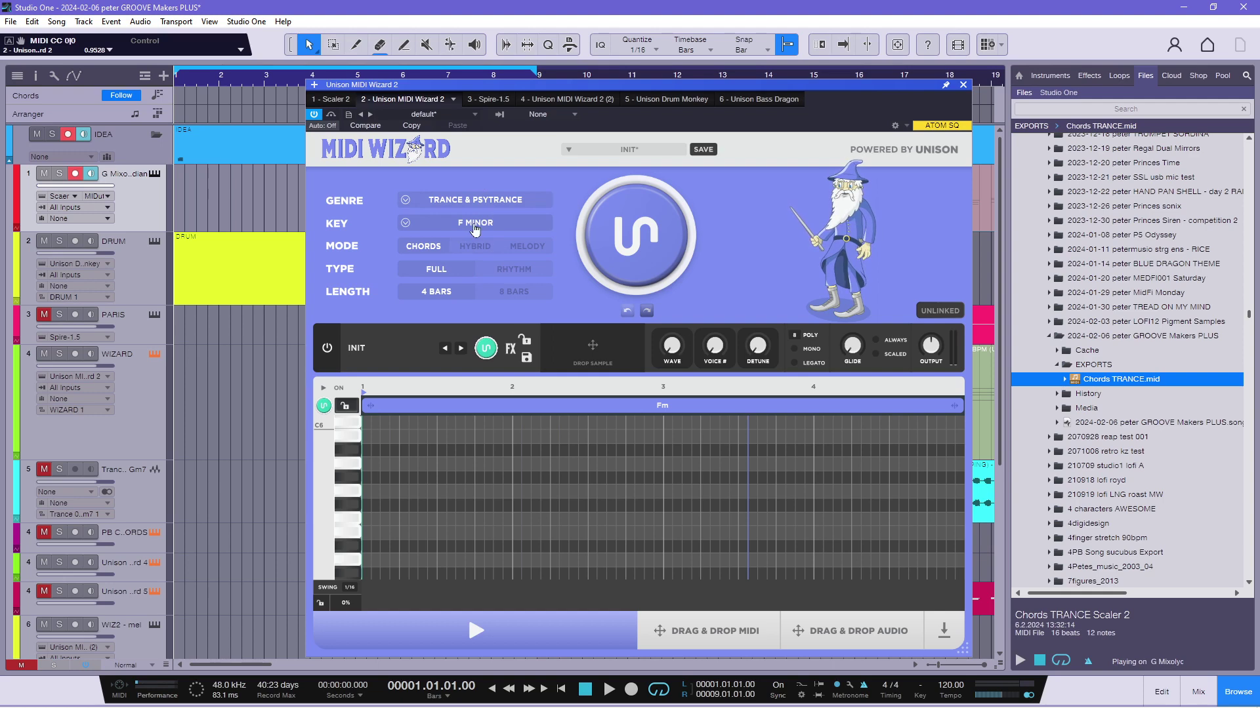
Try the Neo-Soul and Dancehall & Afrobeats genres, and return the genre to Trance & Psytrance.
left_click(476, 203)
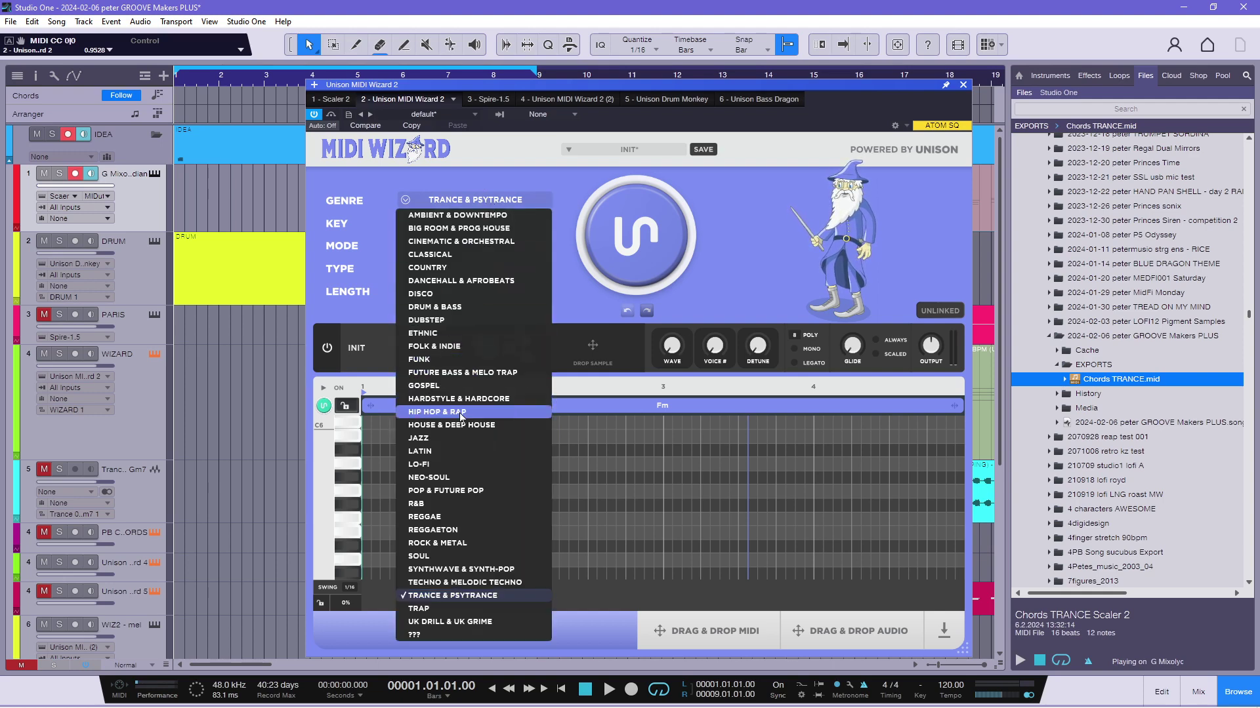
left_click(460, 478)
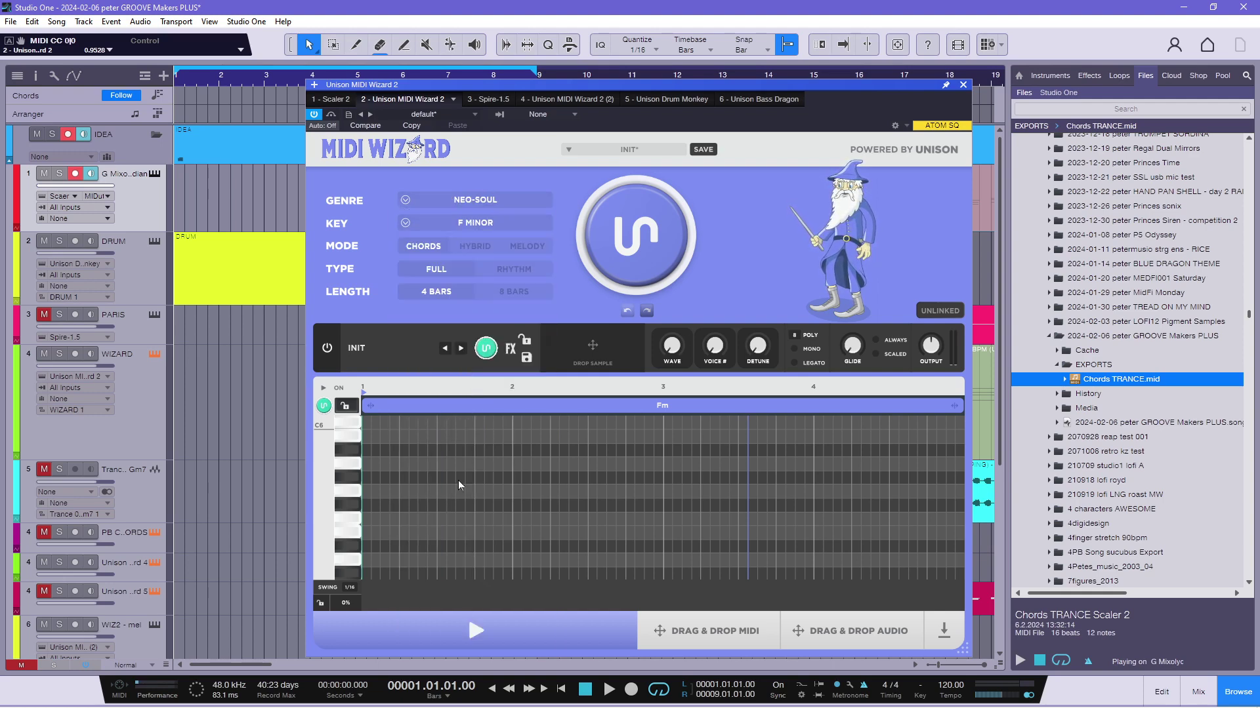
left_click(486, 200)
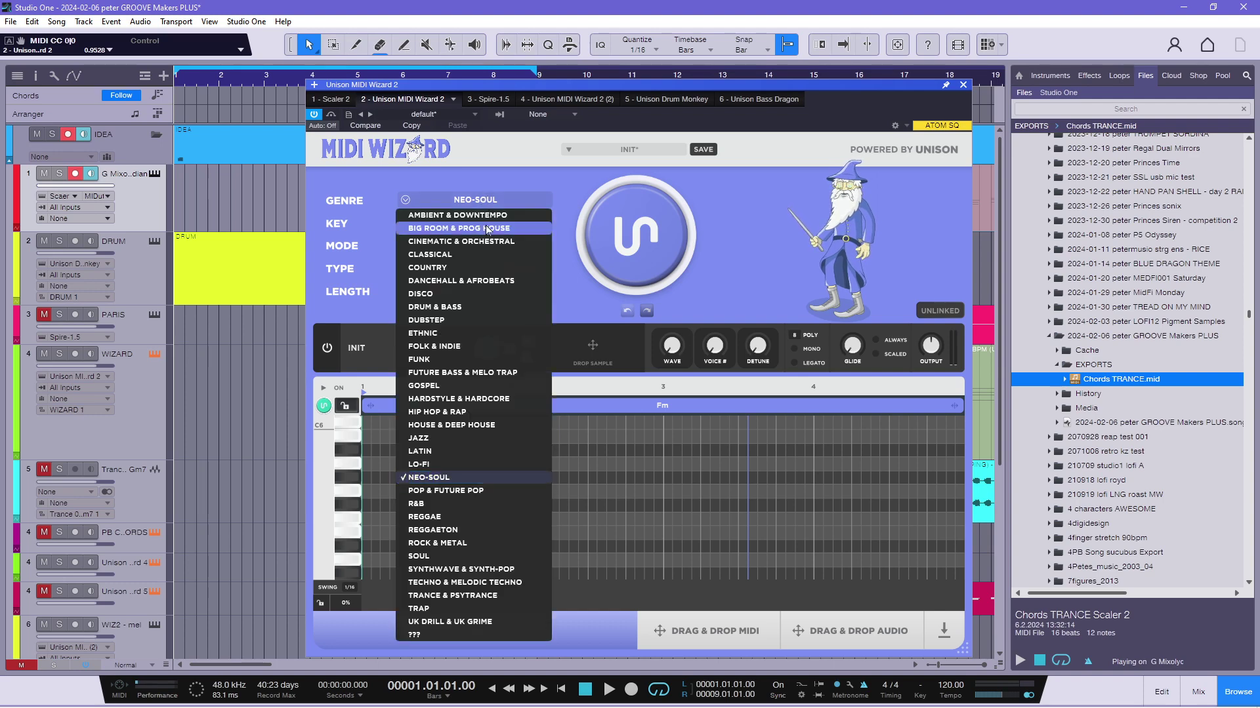
left_click(475, 280)
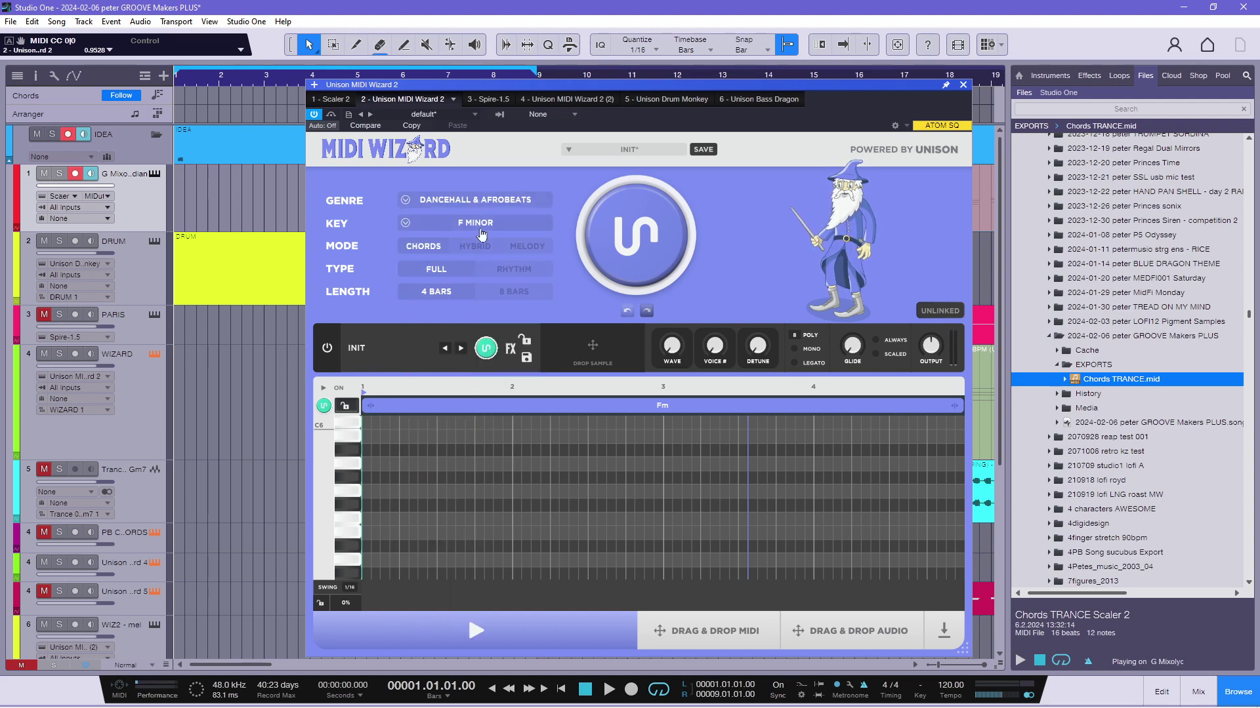
left_click(482, 201)
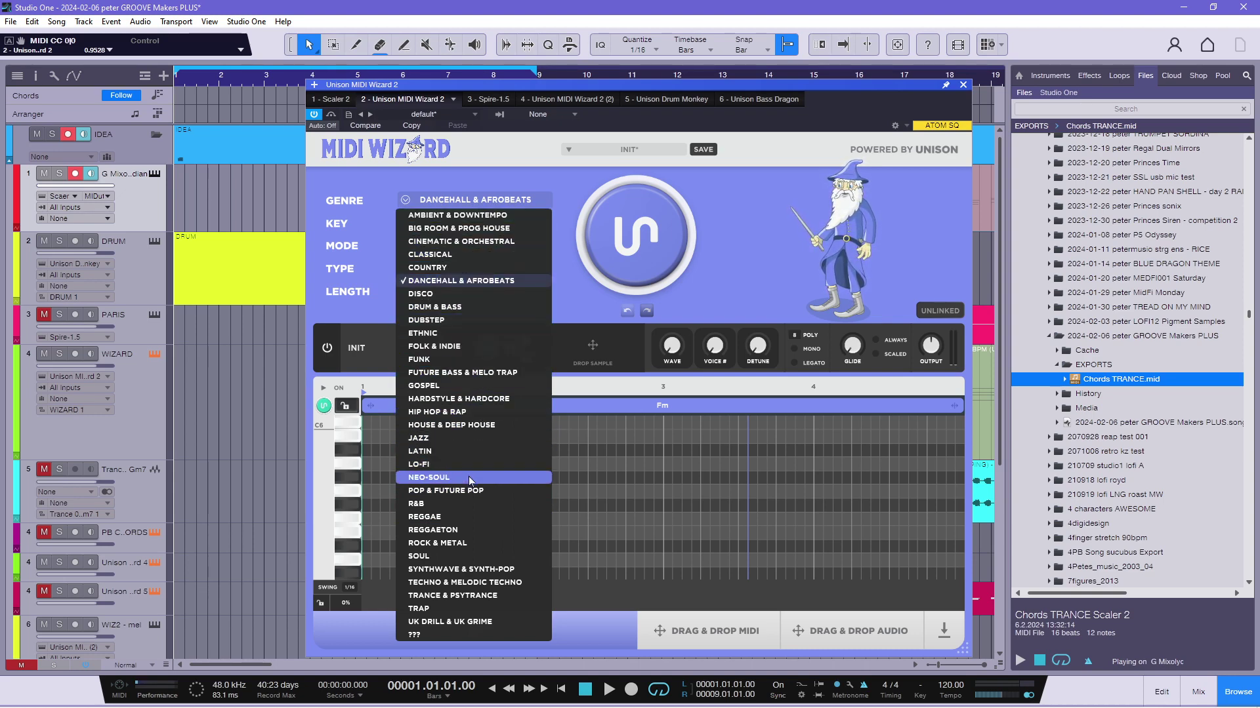
left_click(456, 596)
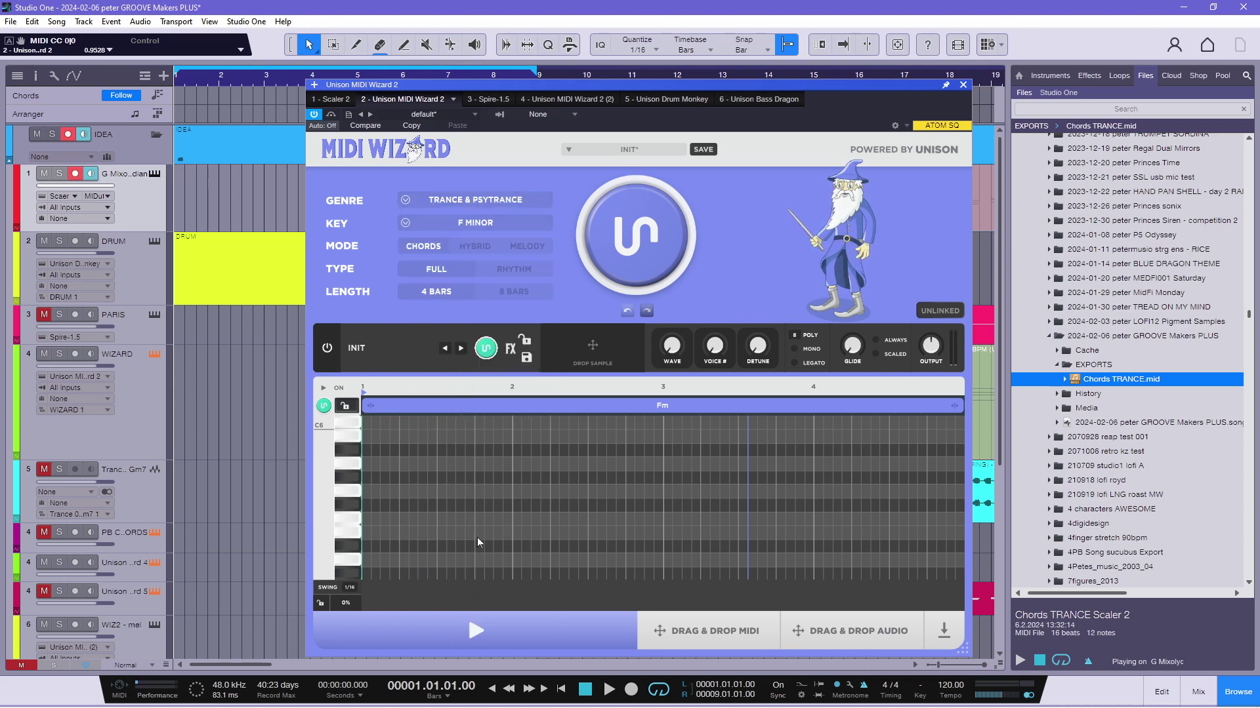
Set the key to C minor in the key selector.
left_click(464, 225)
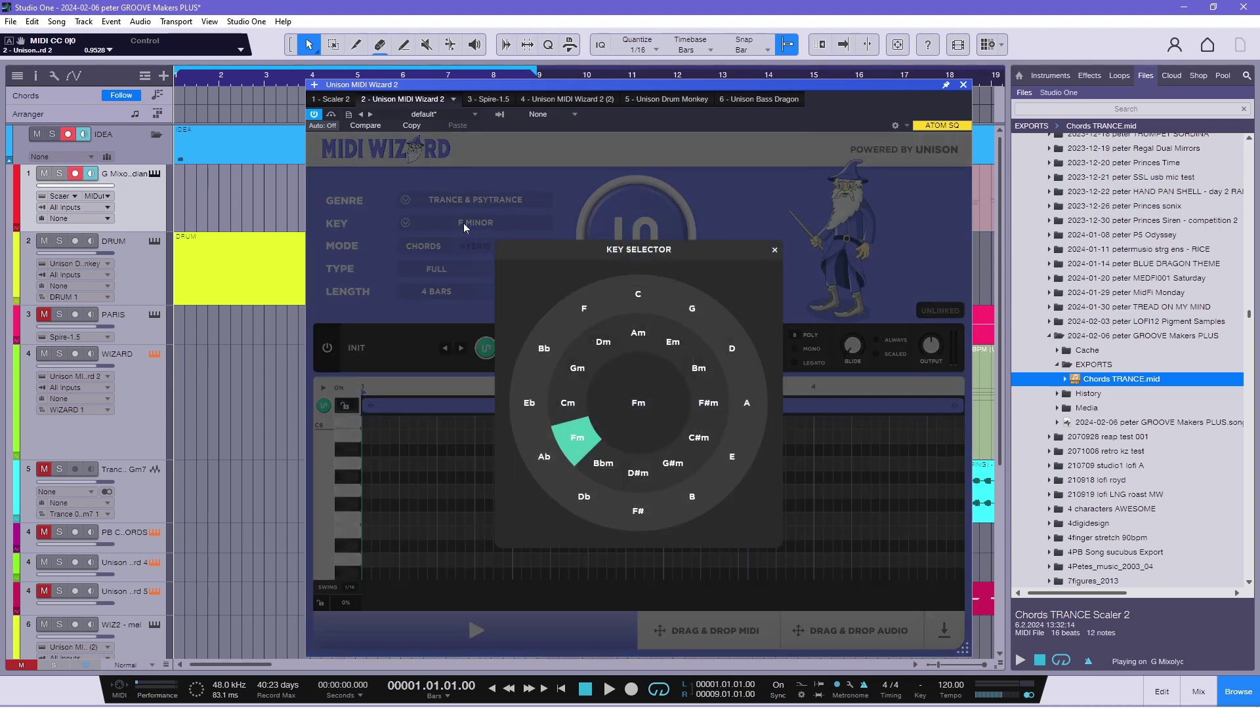
left_click(568, 408)
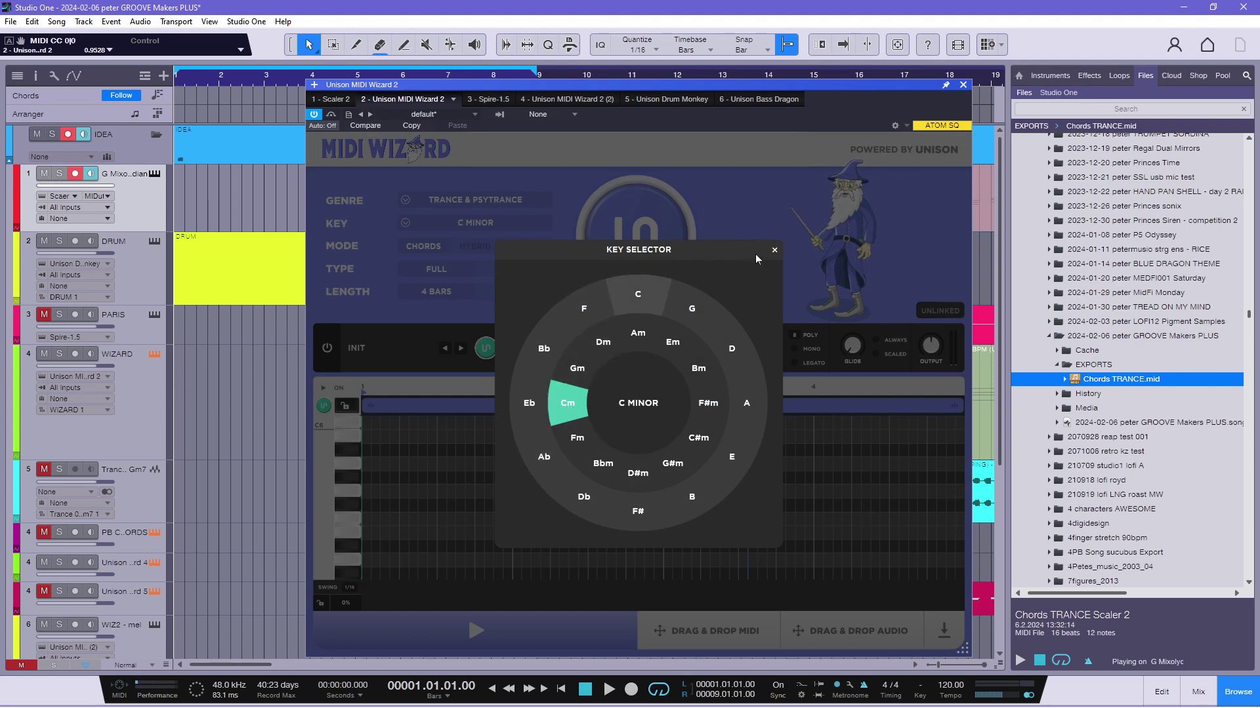
left_click(774, 251)
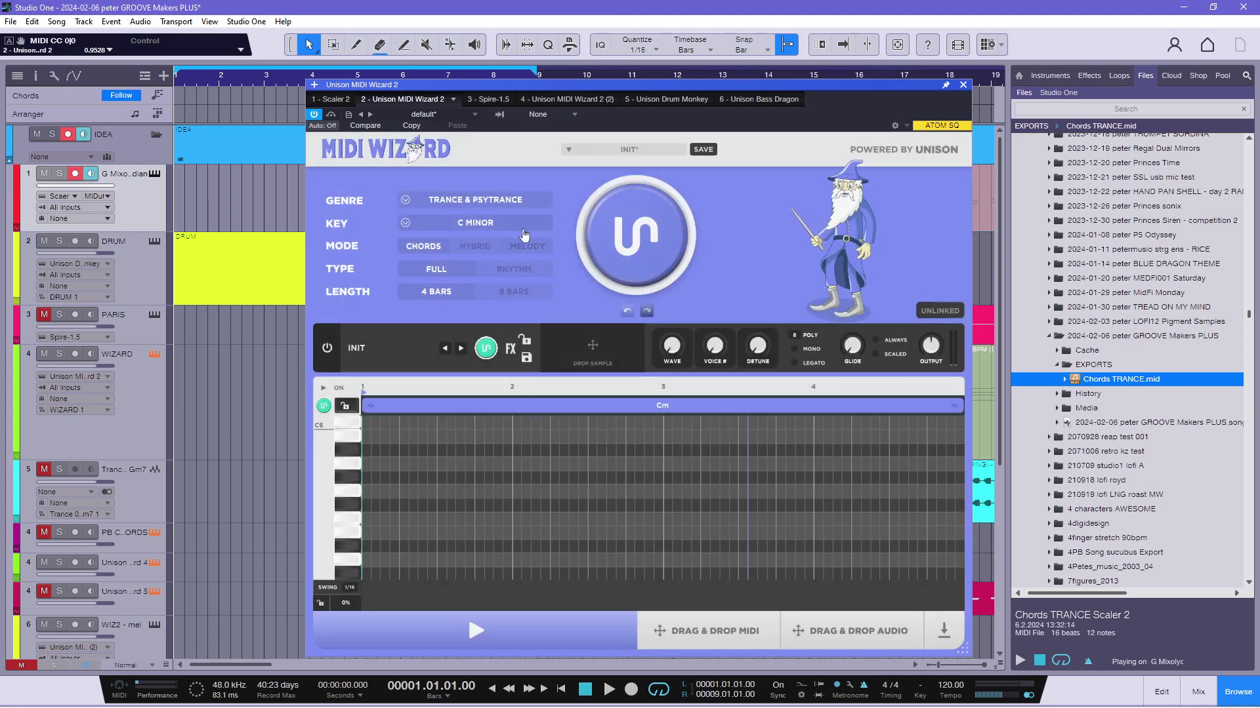
Set the key to G minor in the key selector.
left_click(489, 226)
left_click(578, 370)
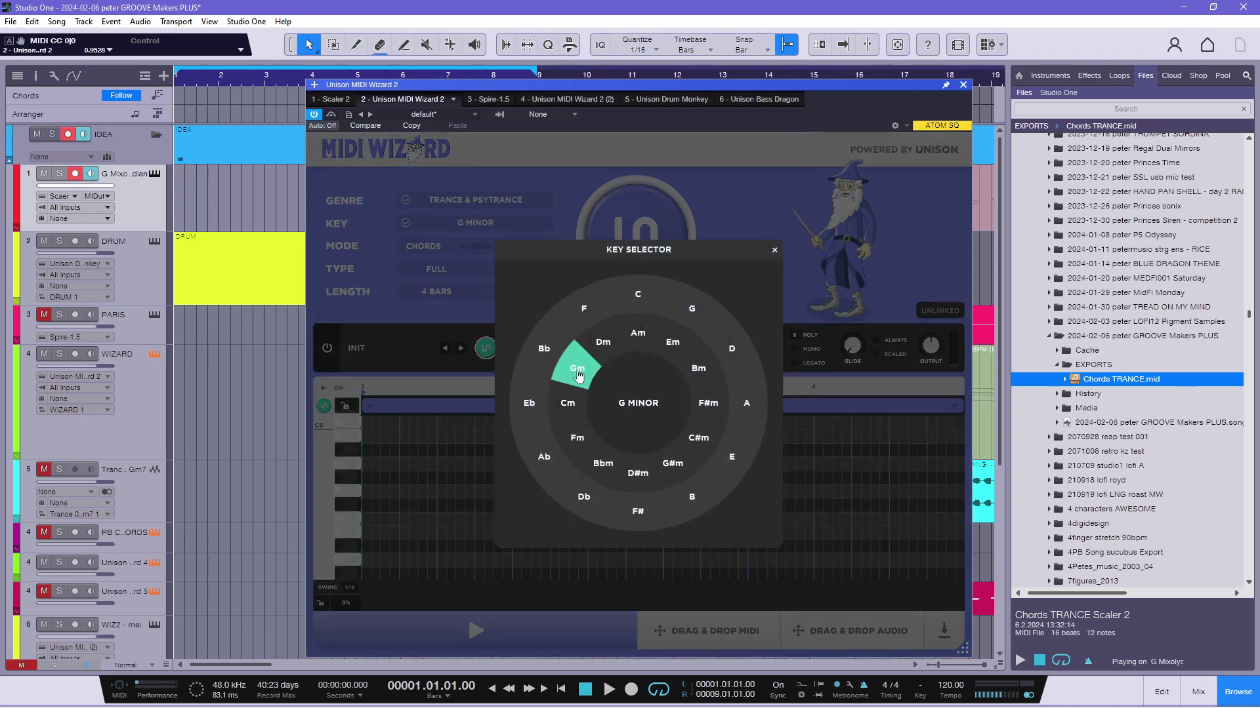
left_click(773, 253)
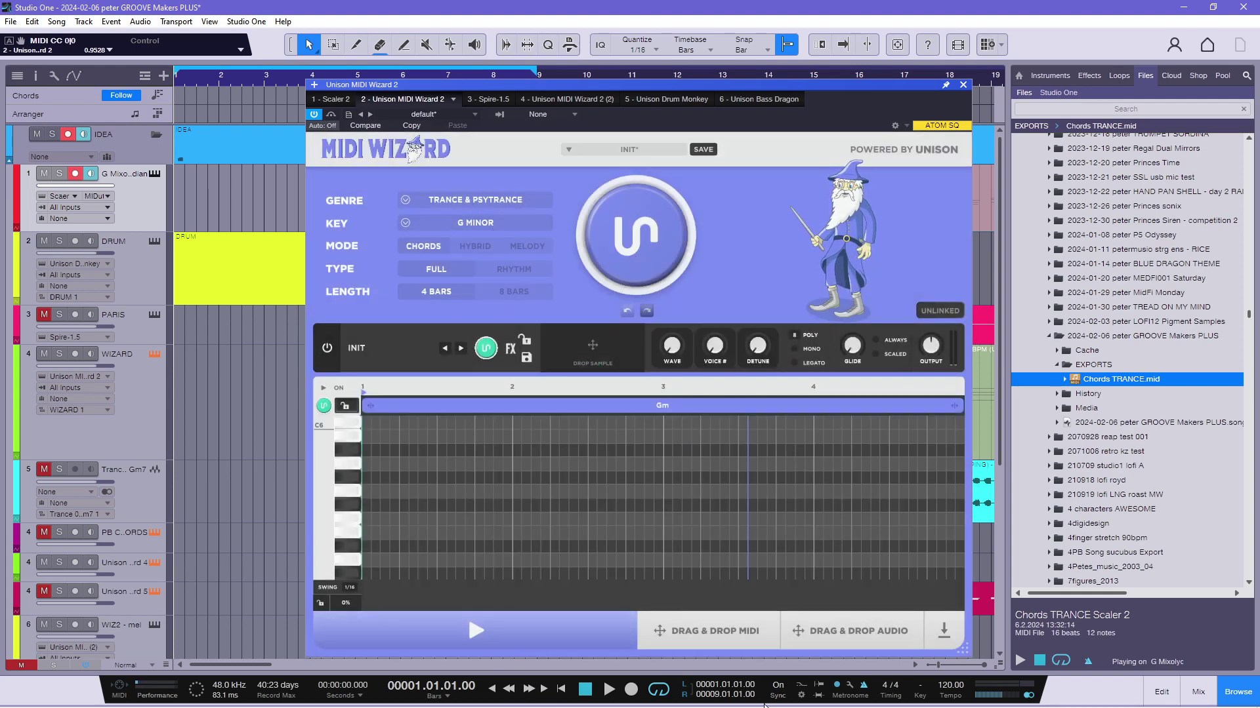
Examine the instruments in the mixer console, and return to the WIZARD track's MIDI Wizard window in the arrangement.
mouse_move(931, 705)
key("F3")
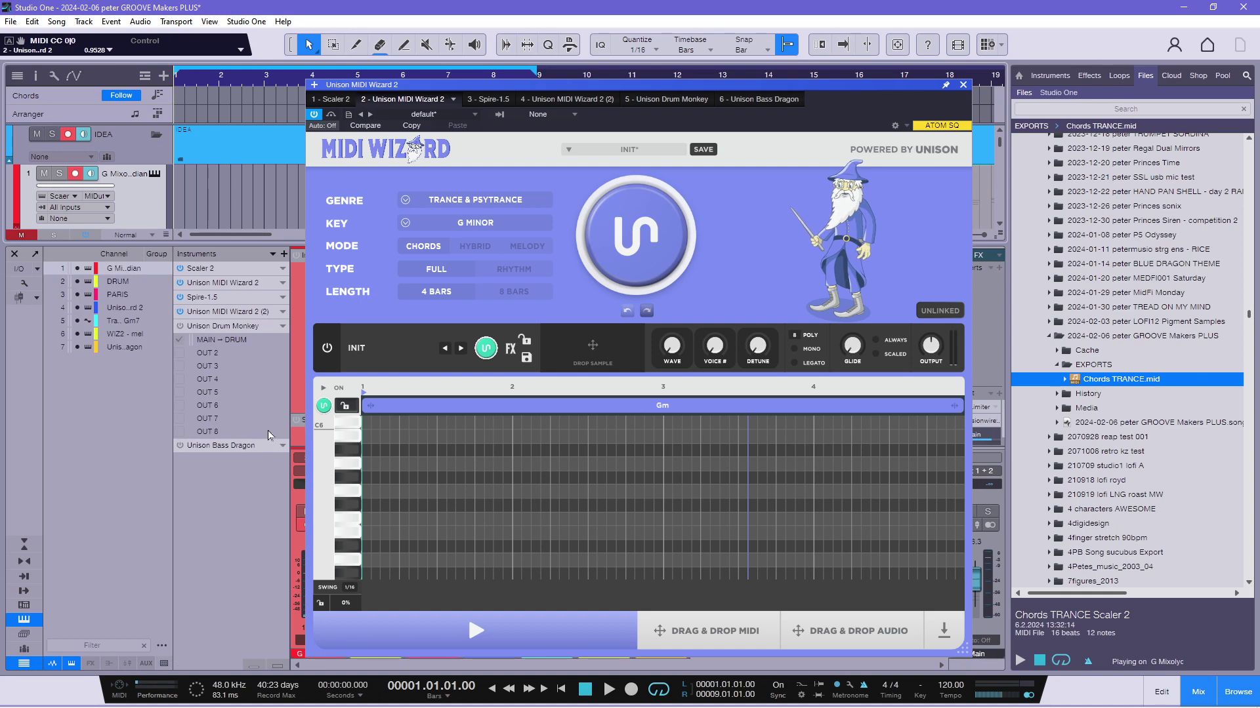
left_click(962, 86)
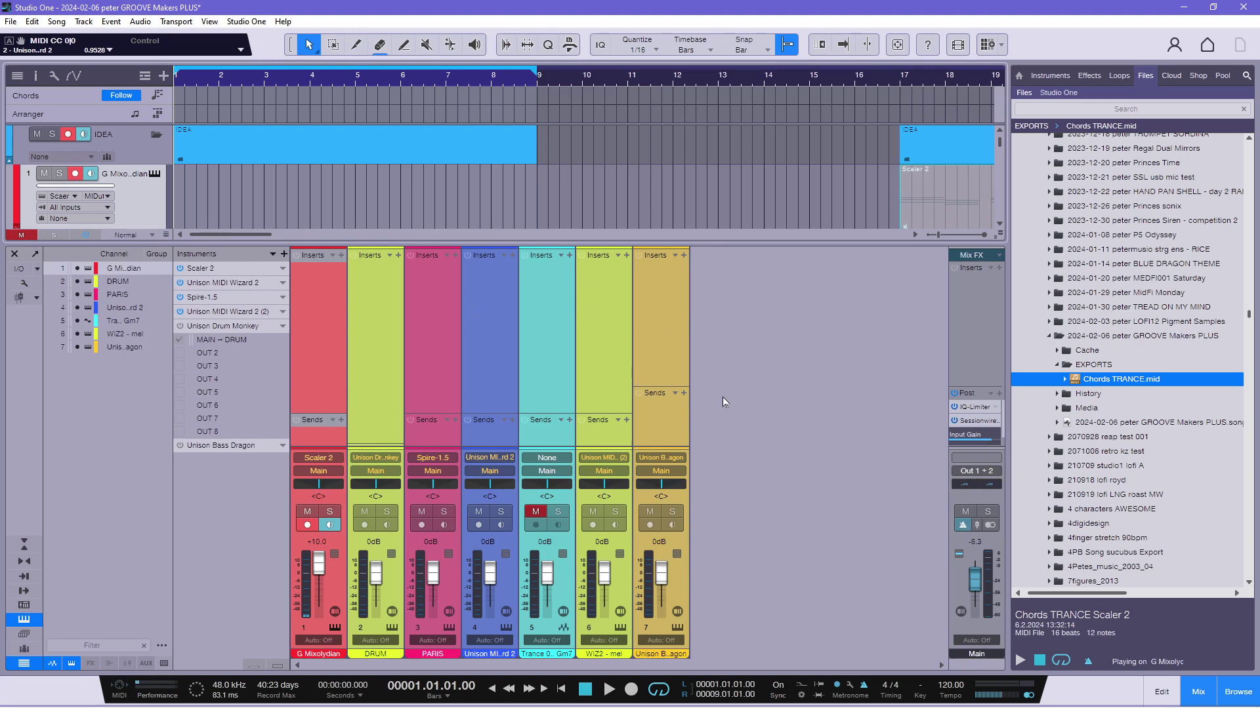
key("F3")
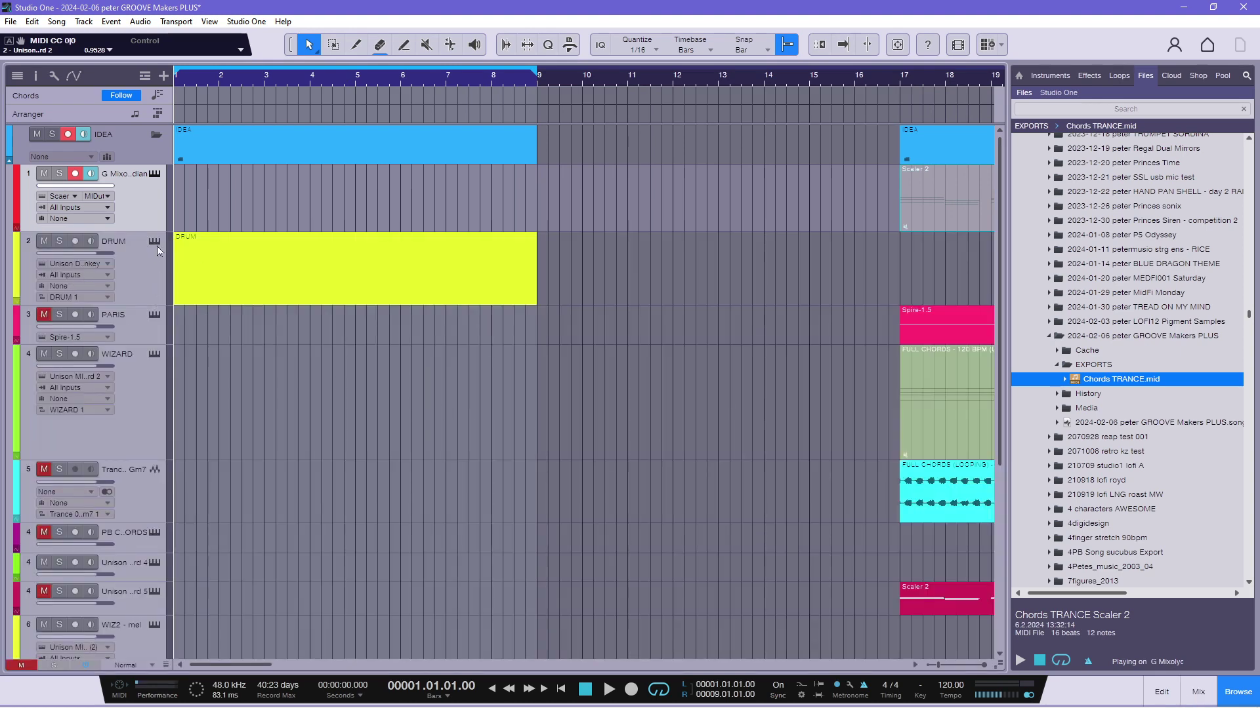
left_click(154, 355)
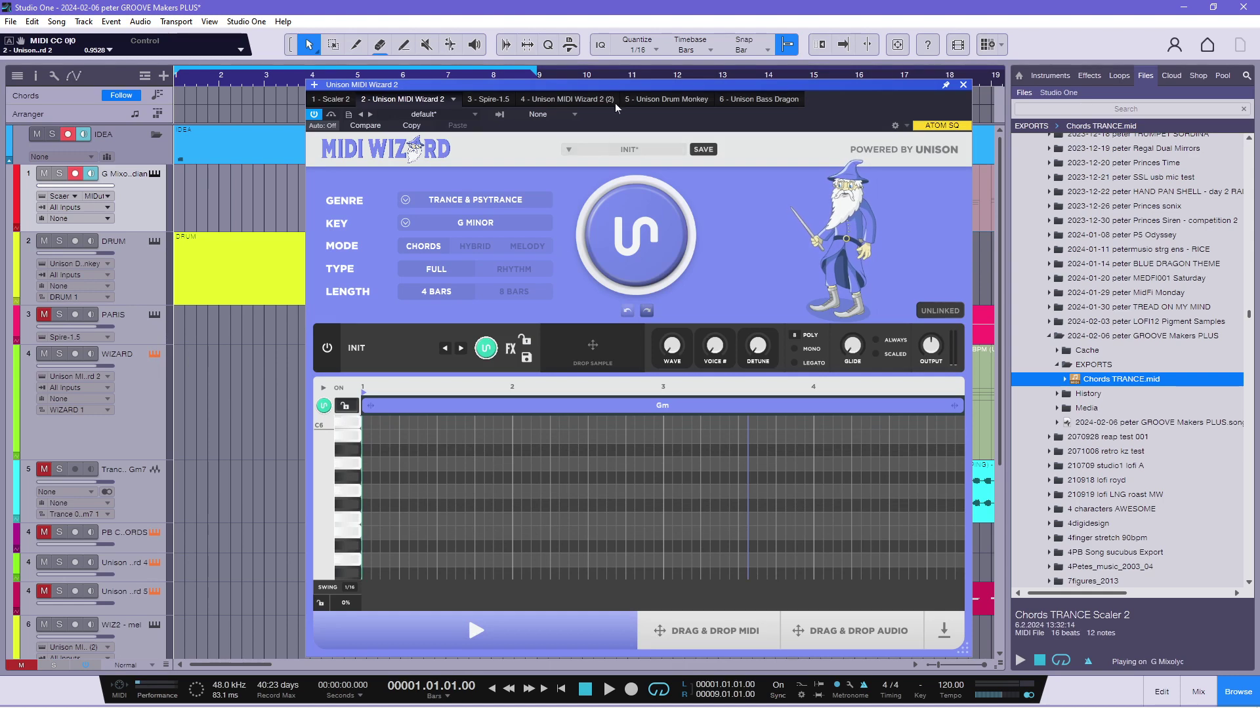
left_click_drag(614, 89, 594, 81)
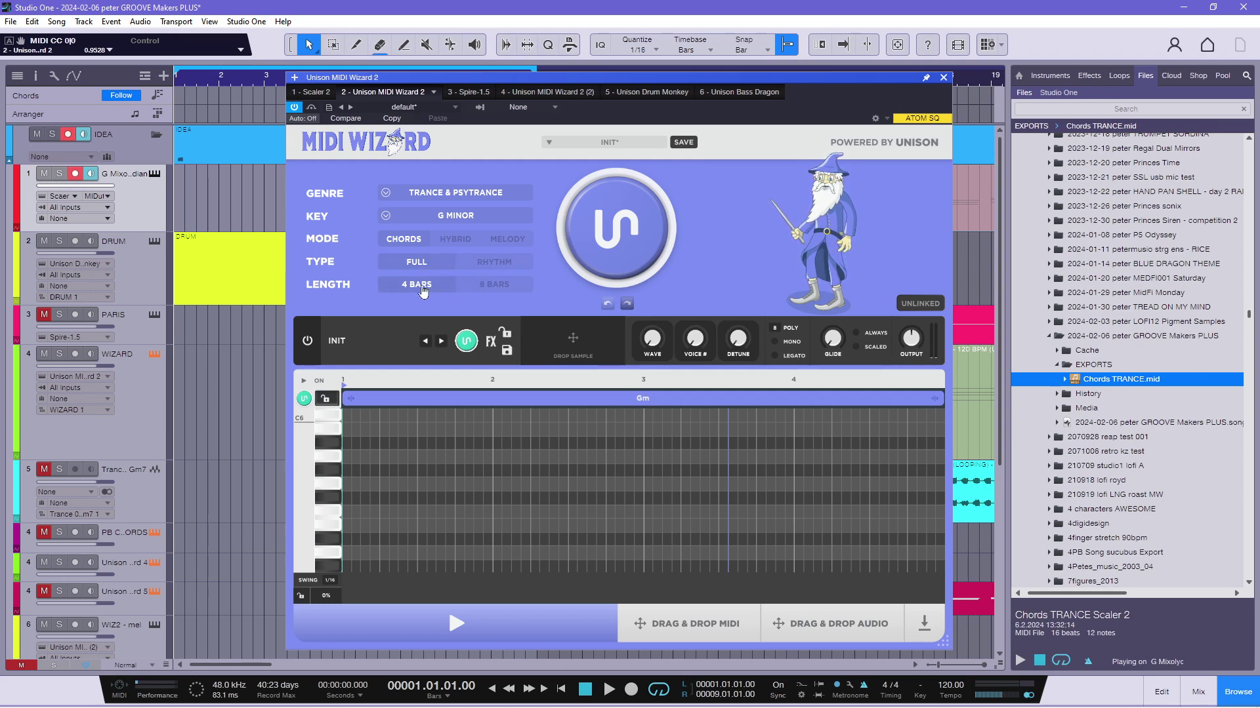
Generate a 4-bar trance chord progression in G minor and audition it.
left_click(615, 238)
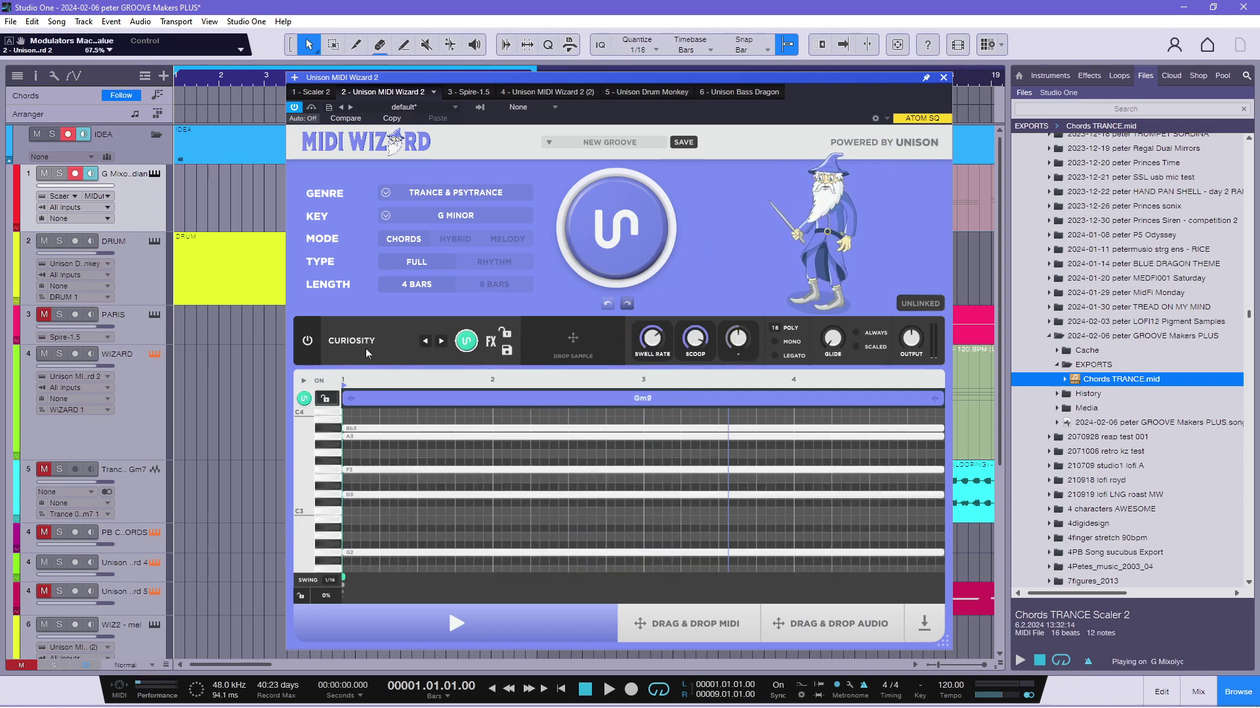
key("space")
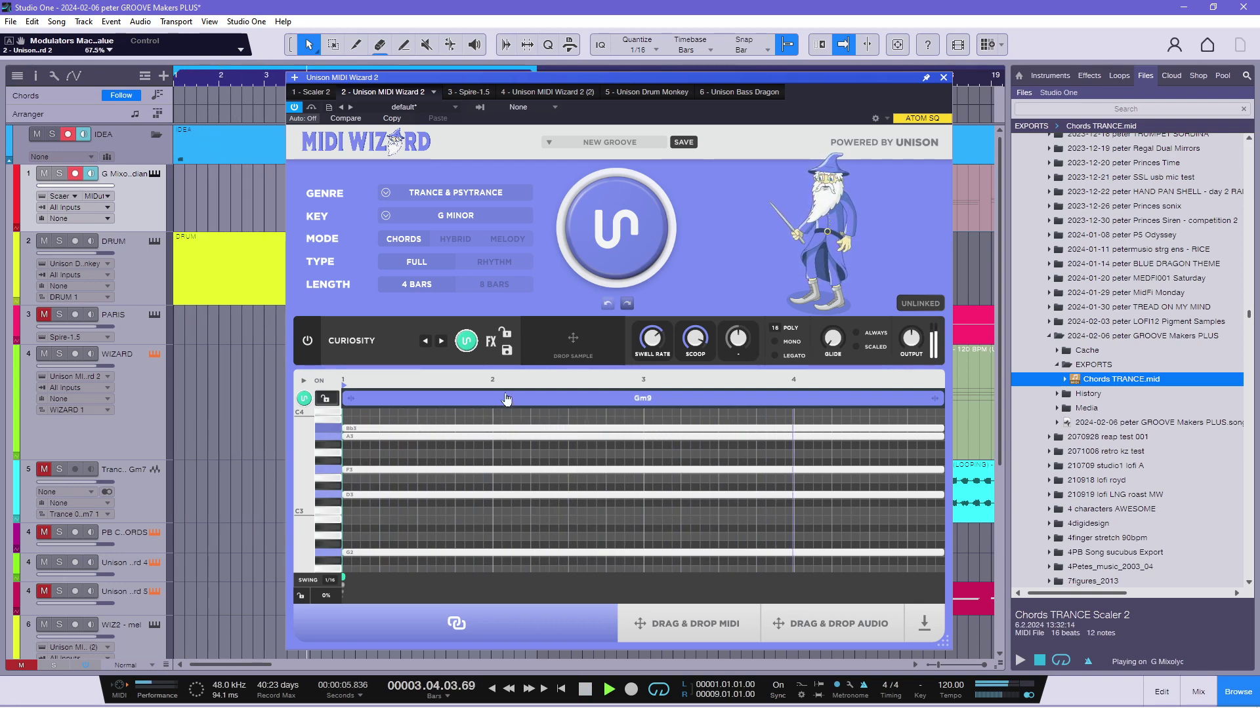
key("space")
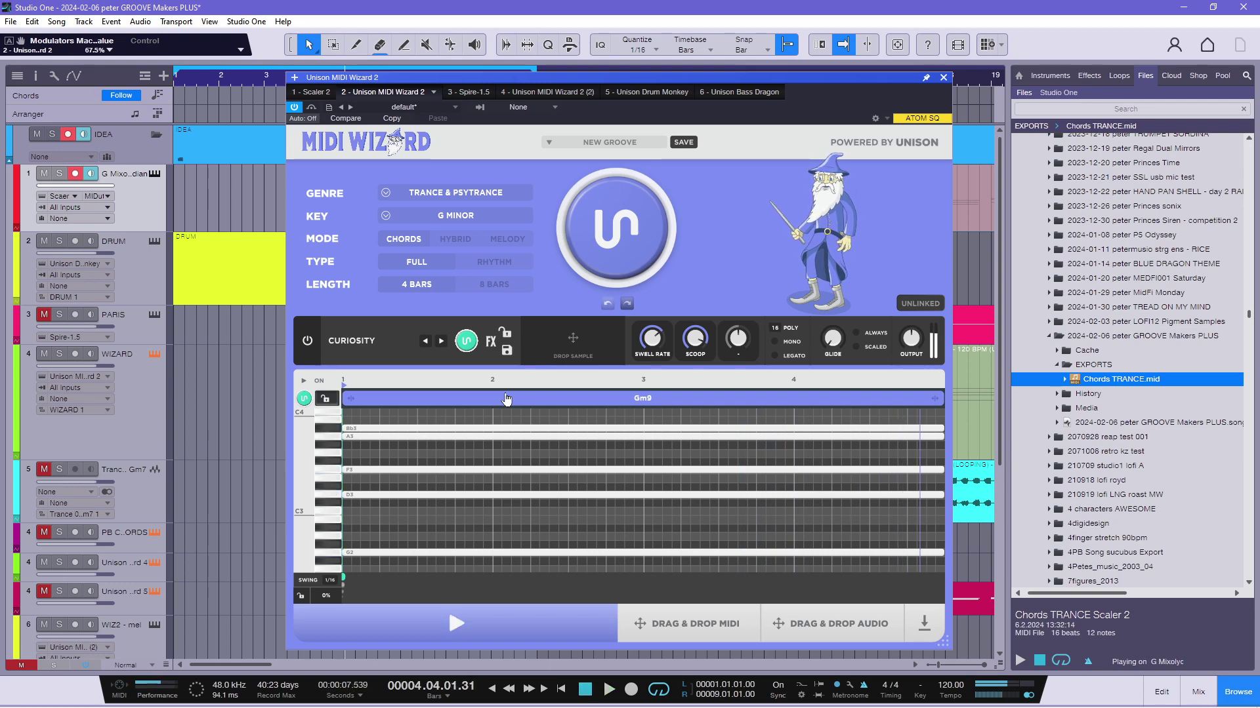
Generate a second chord progression to replace the first one and play it back.
left_click(622, 233)
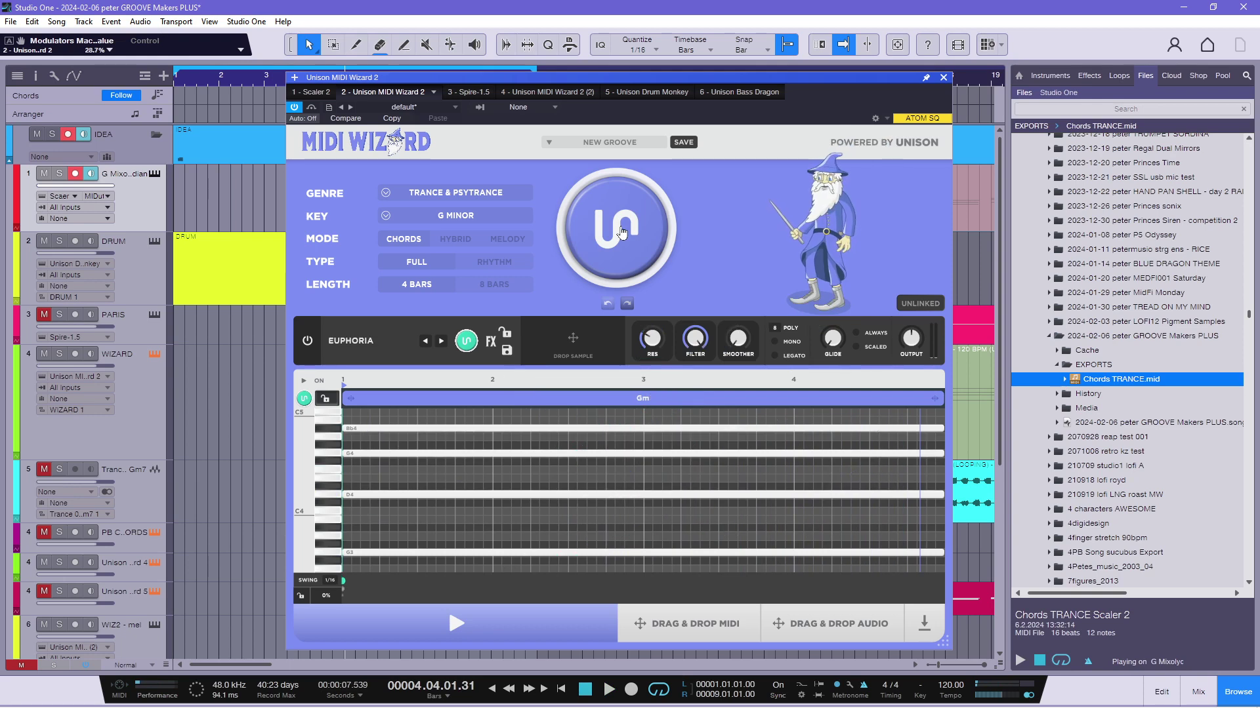
key("space")
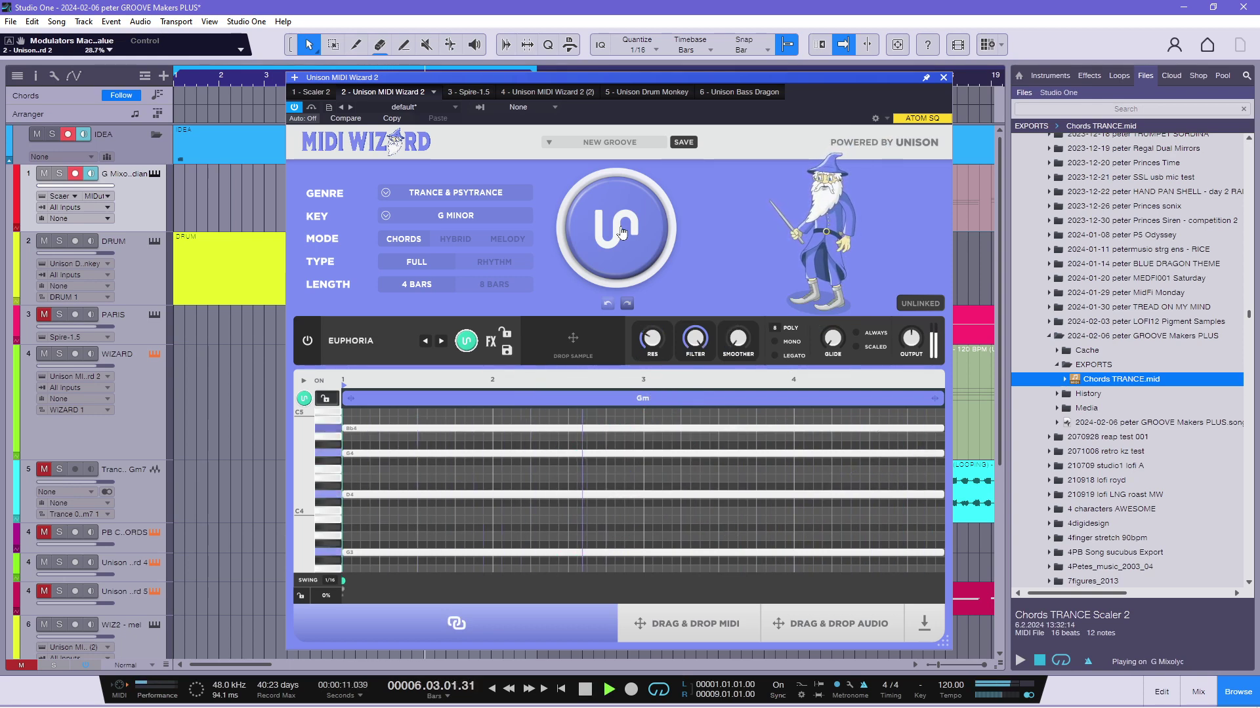
key("space")
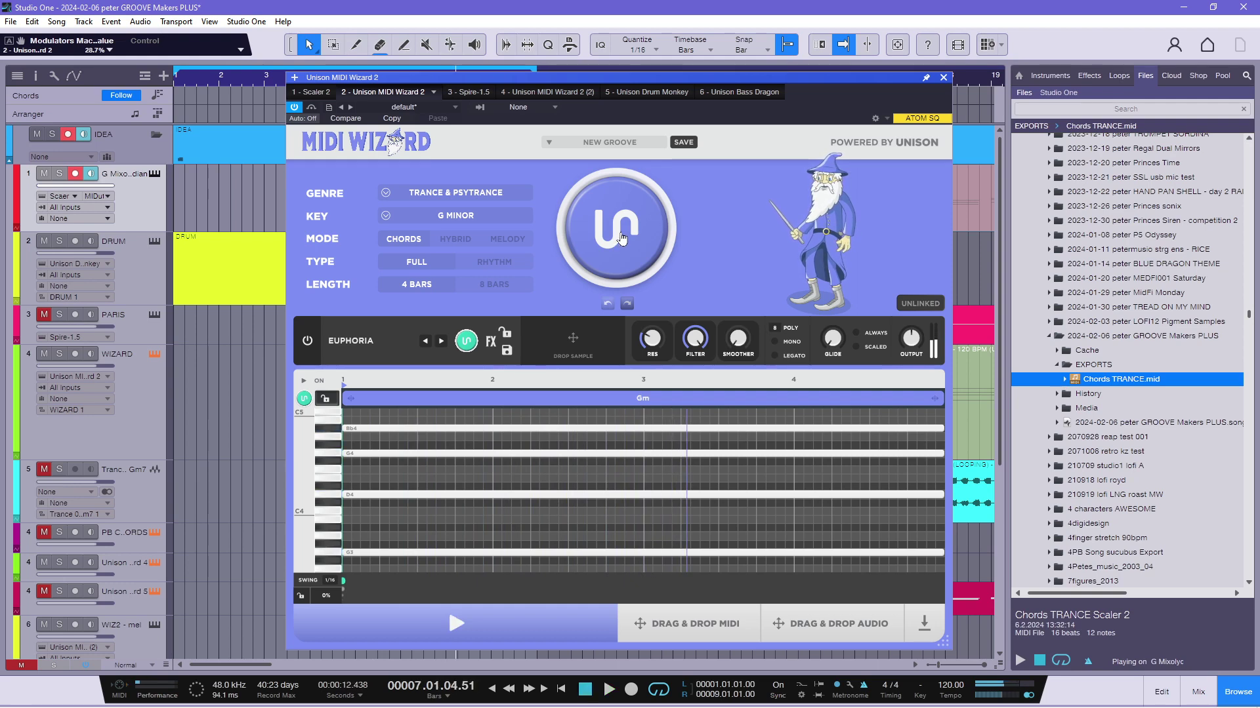
Generate a third chord progression with the same genre, key and length settings and listen to it.
left_click(619, 229)
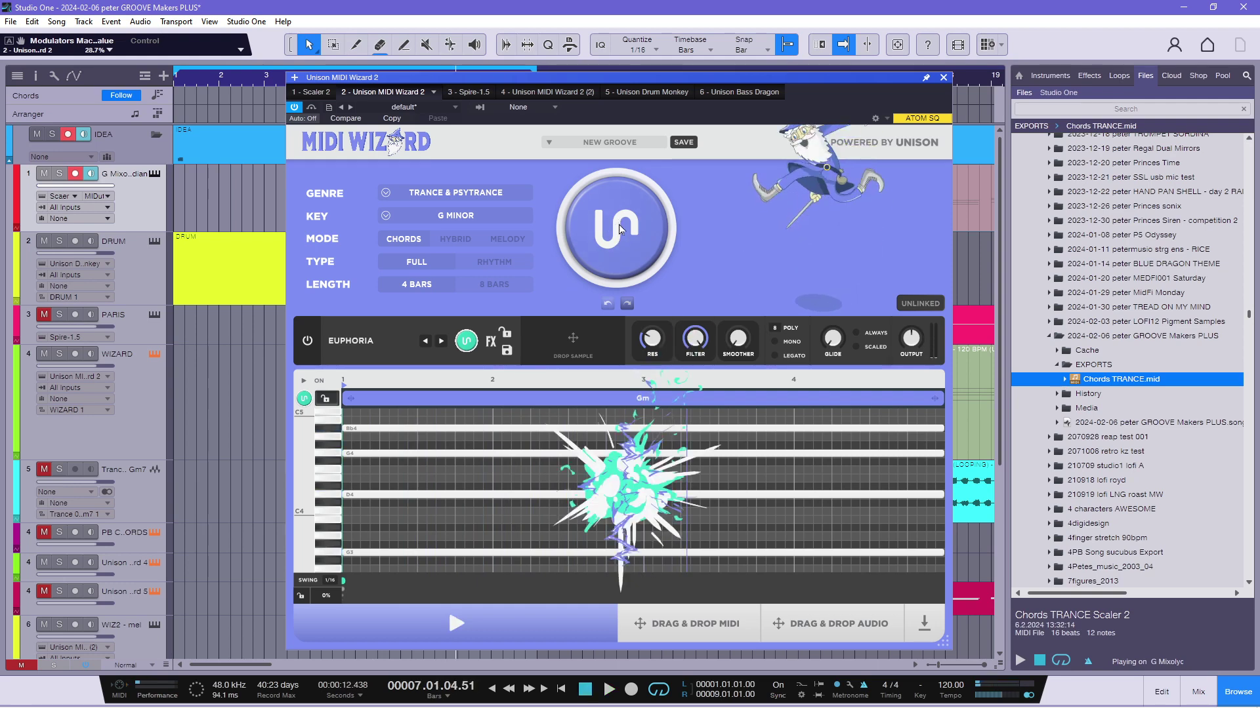
key("space")
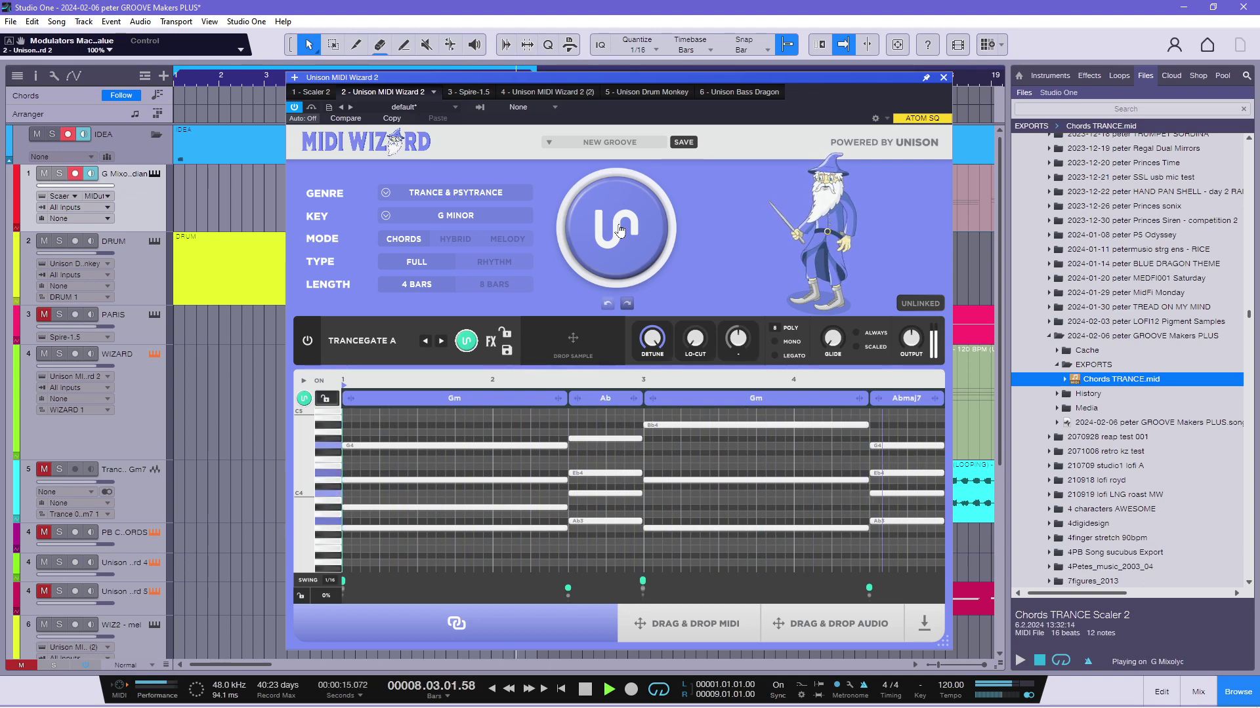
key("space")
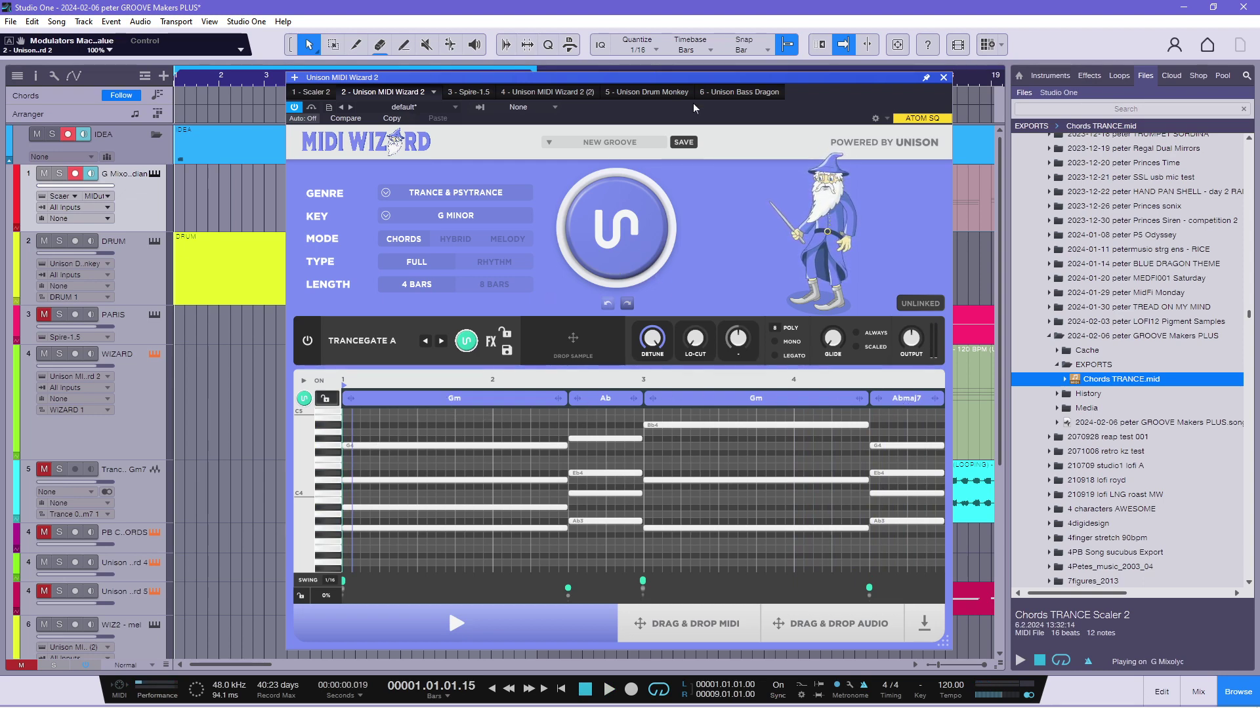
Save the generated groove as the preset "20240208 TRNC AUTO" and check it in the user preset list.
left_click(682, 143)
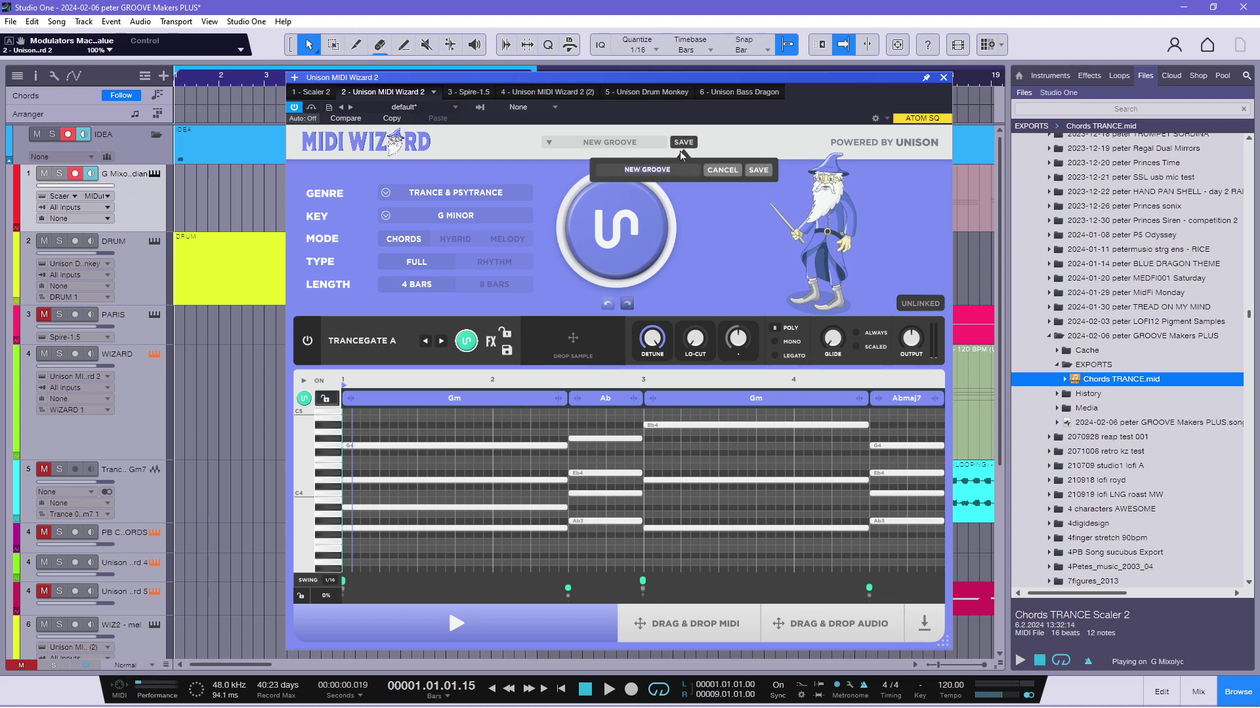
type("20240208 TRNC AUTO")
left_click(761, 172)
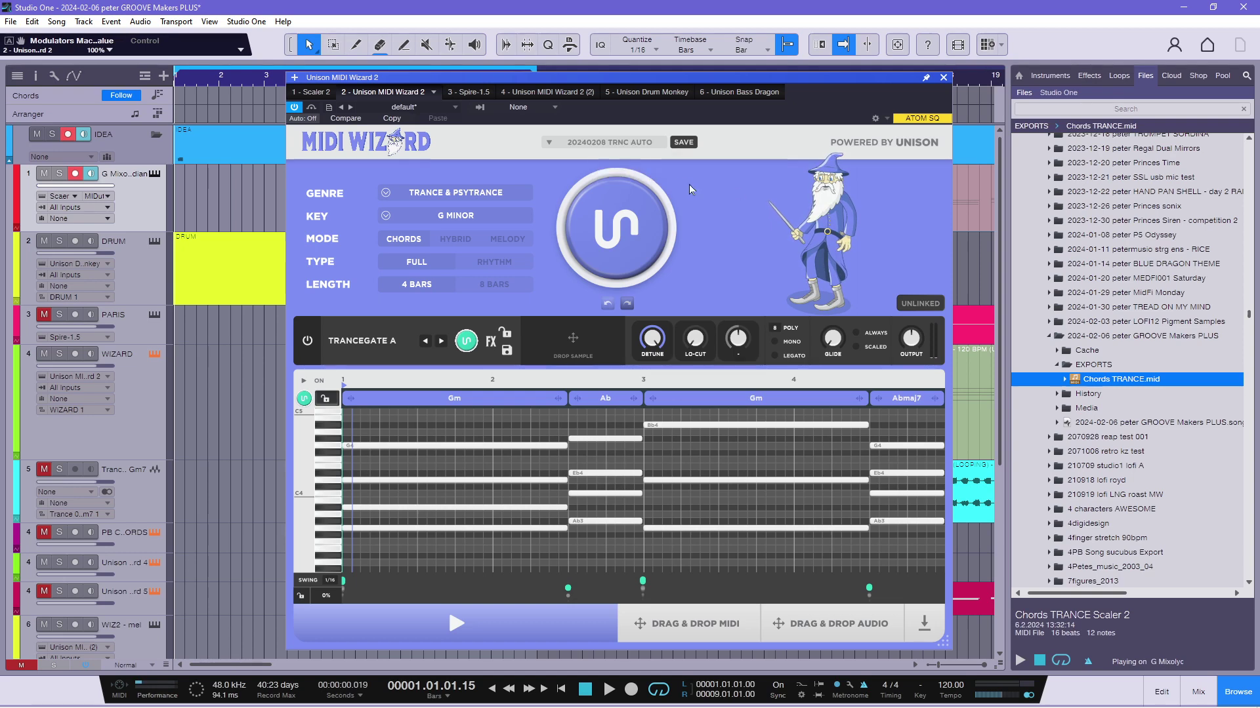
left_click(628, 143)
mouse_move(617, 168)
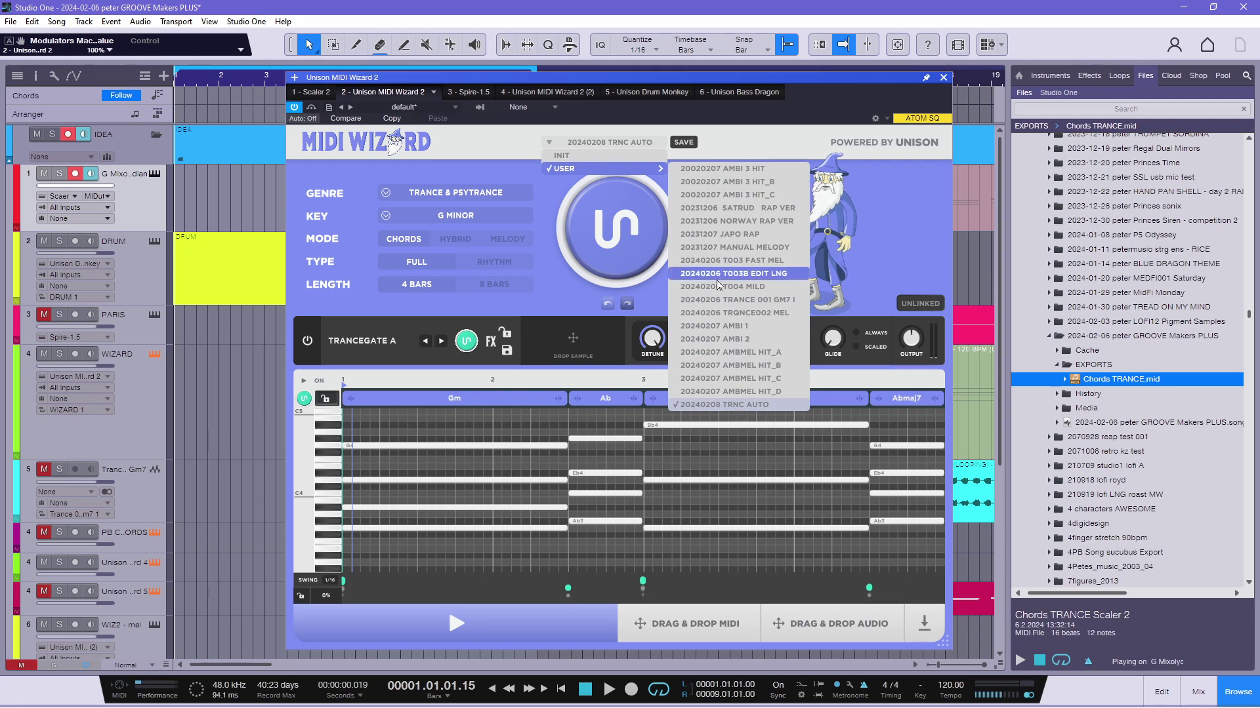
Regenerate only the chord progression twice, keeping the Trancegate A sound, and audition each version.
left_click(741, 126)
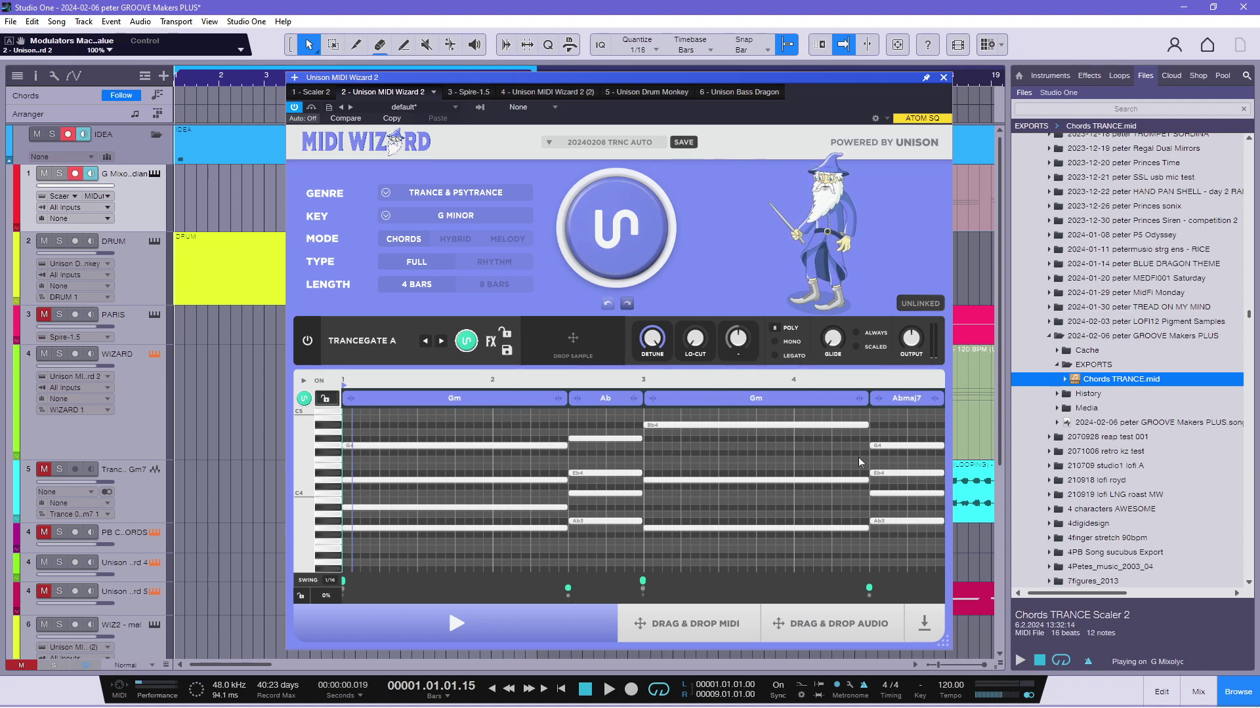
left_click(303, 401)
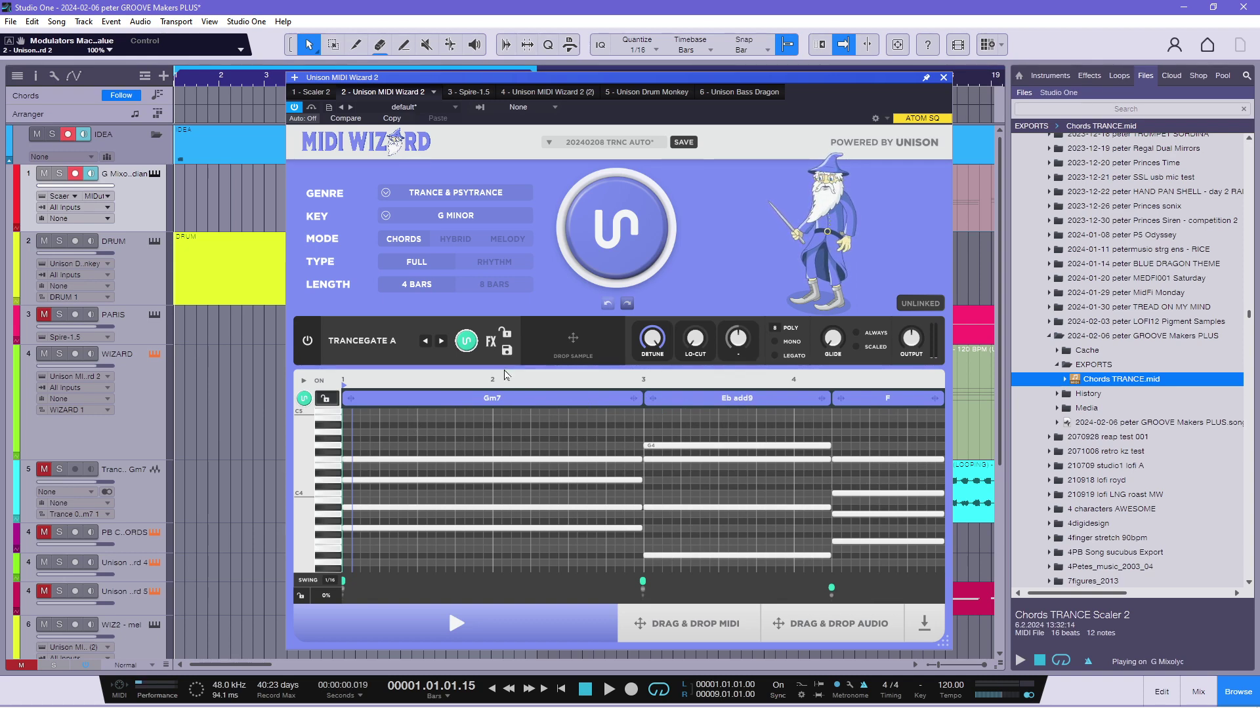
key("space")
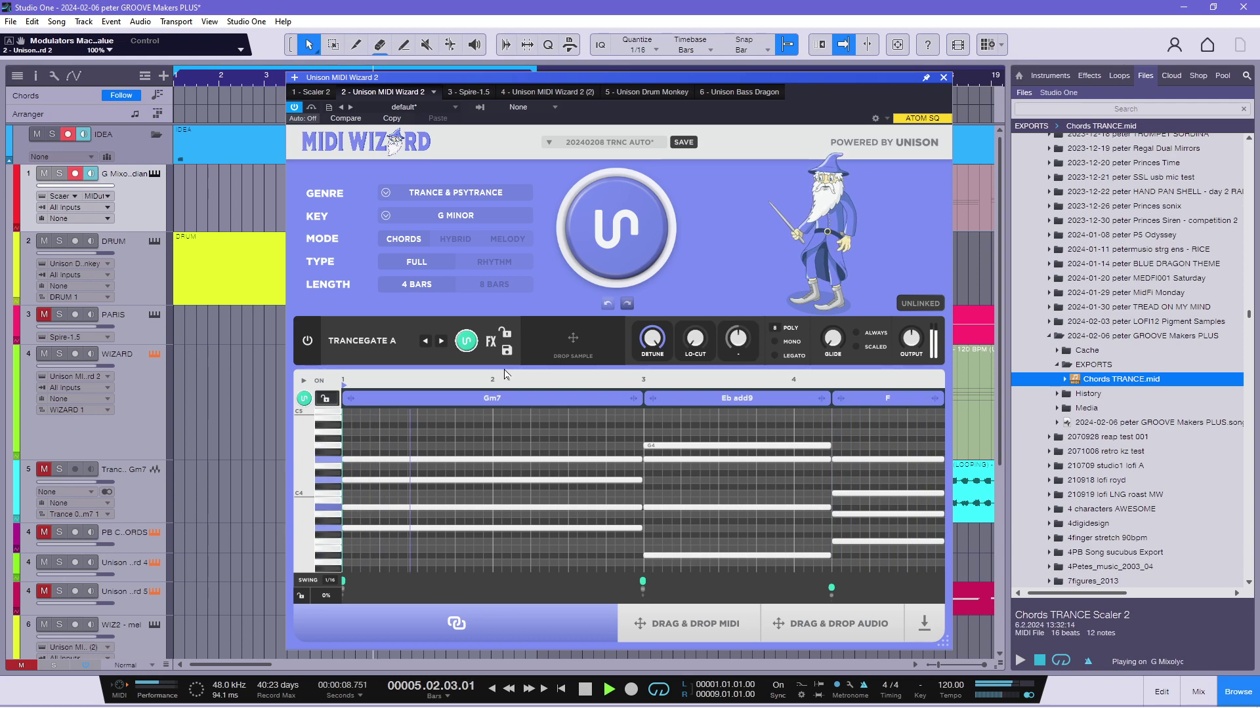
key("space")
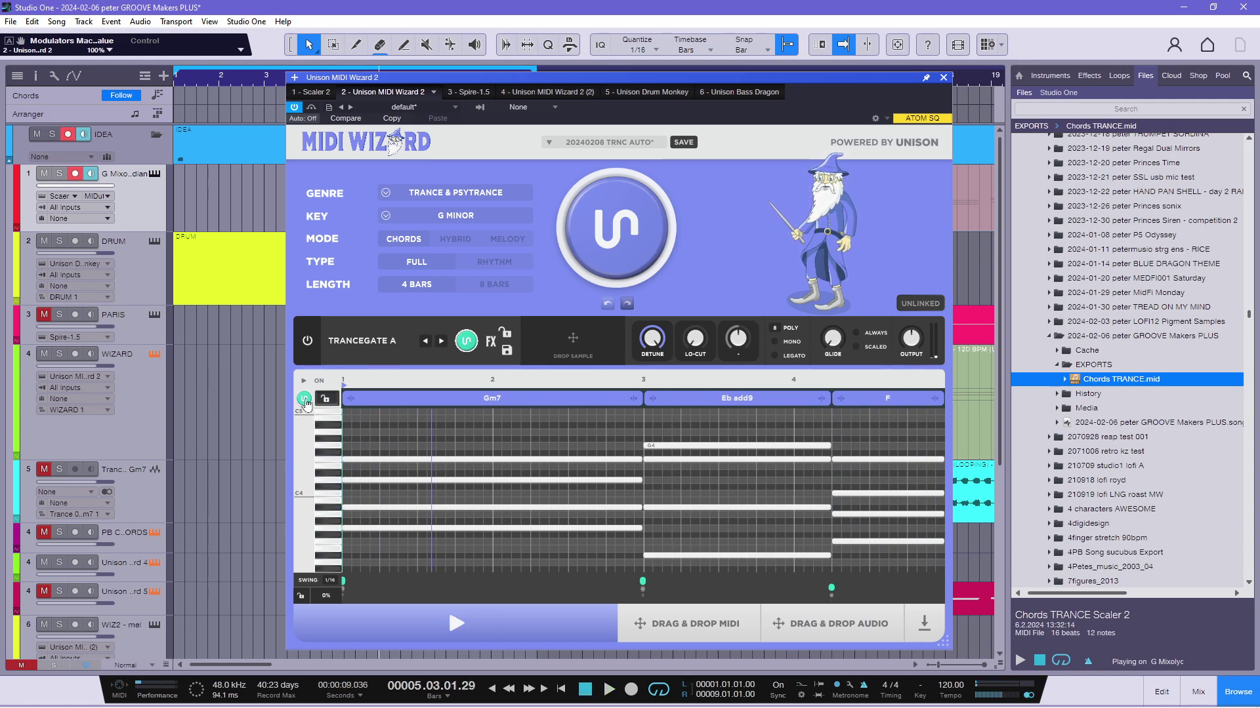
left_click(305, 401)
key("space")
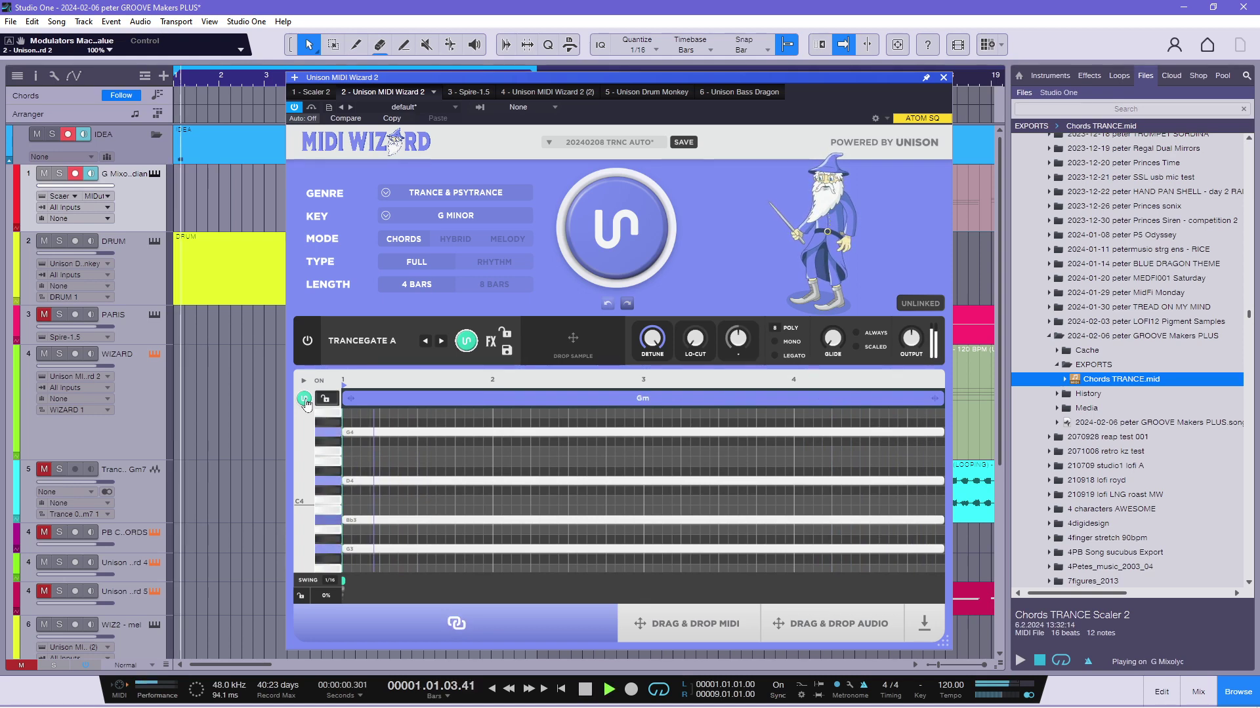
key("space")
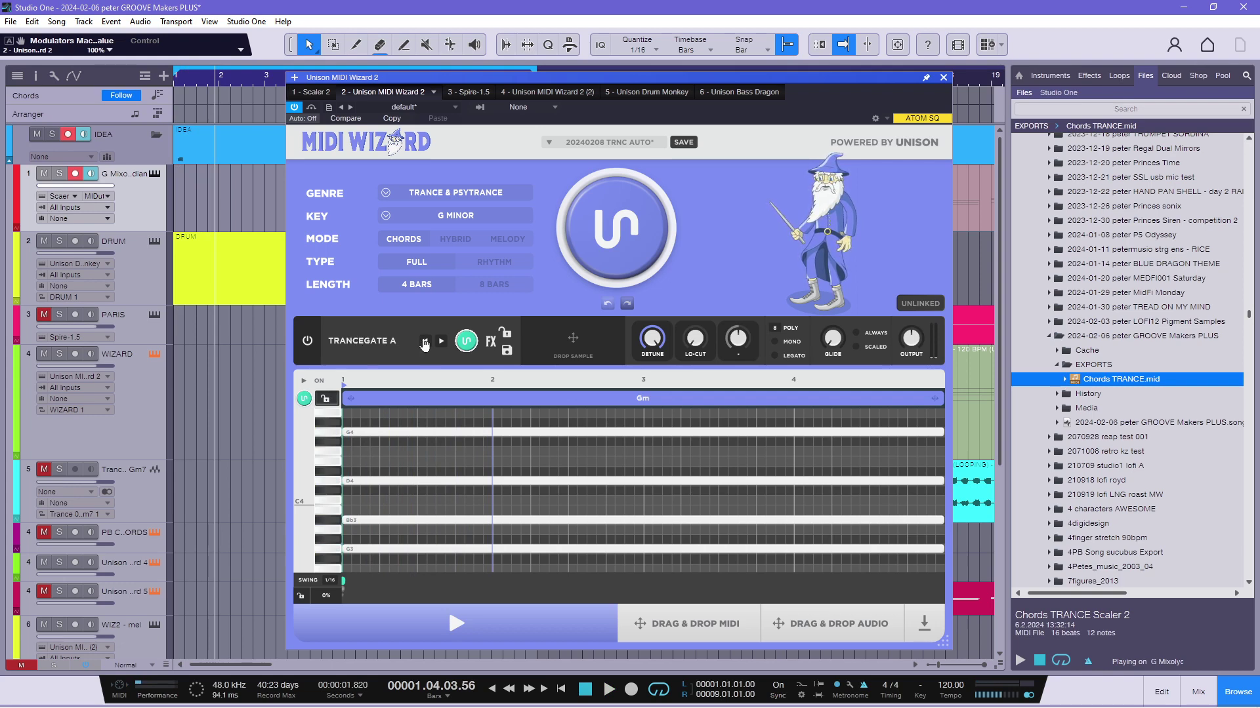
Randomize only the synth sound three times and audition the new sounds over the current chords.
left_click(465, 342)
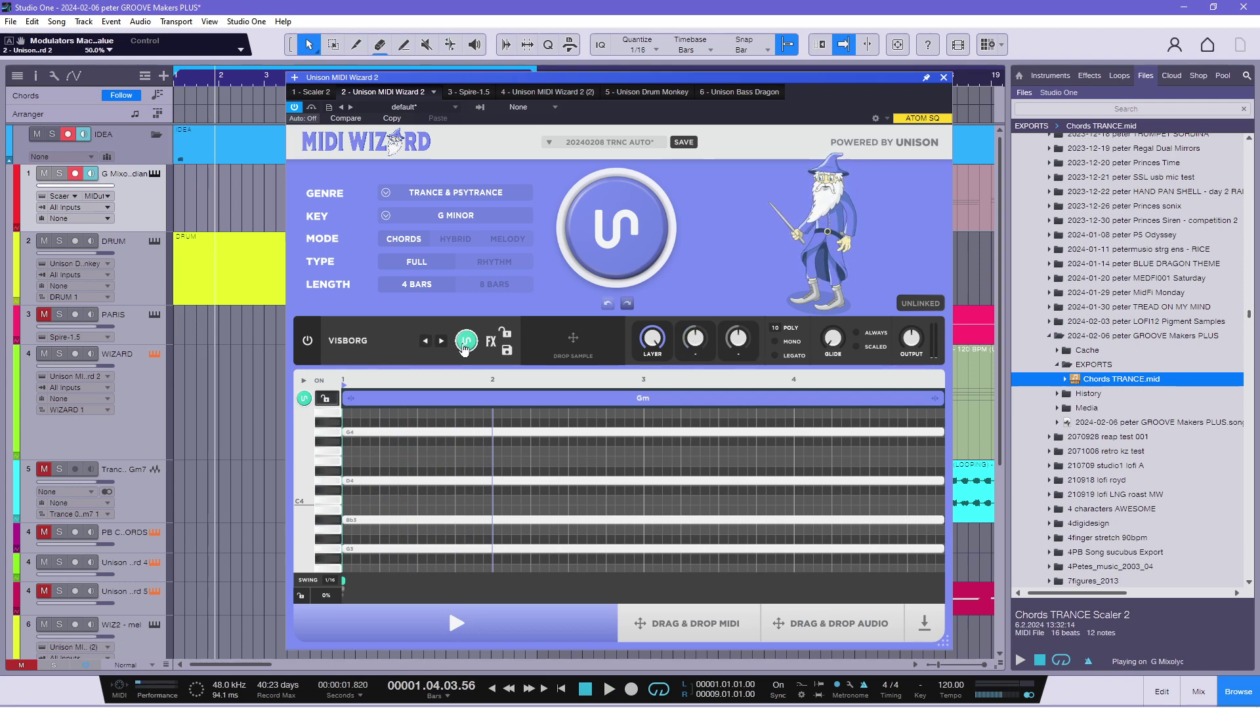
key("space")
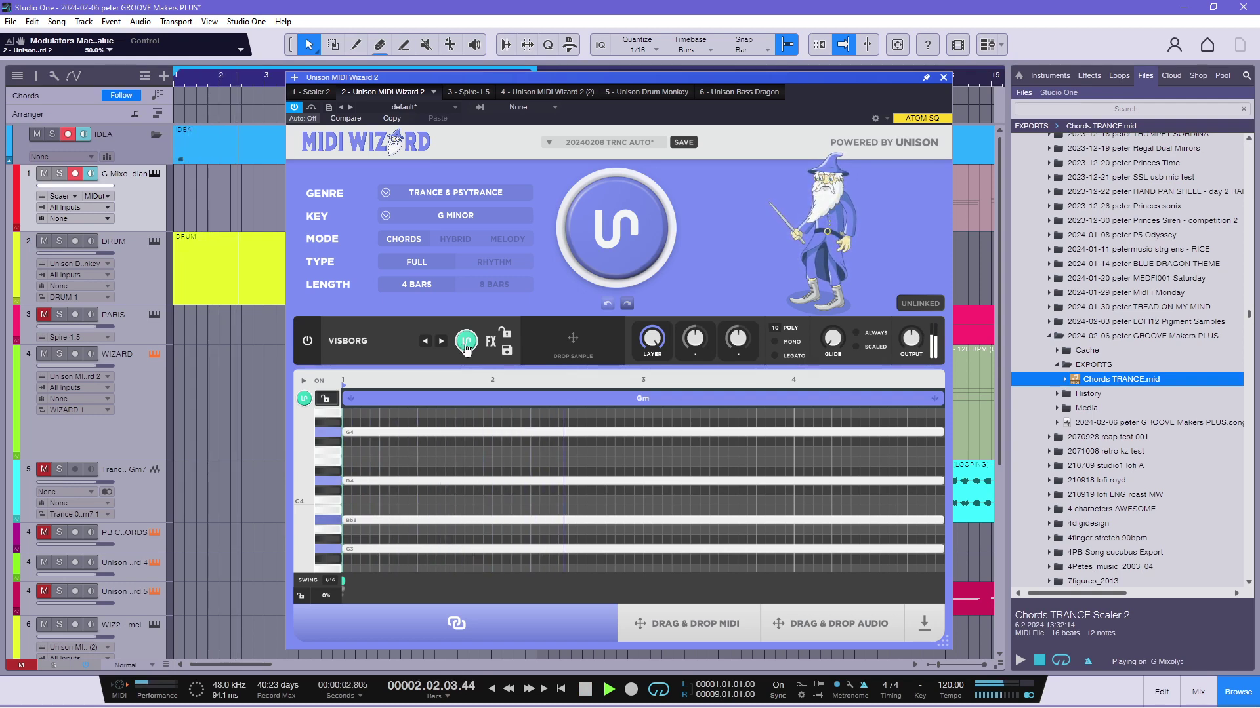
key("space")
left_click(467, 342)
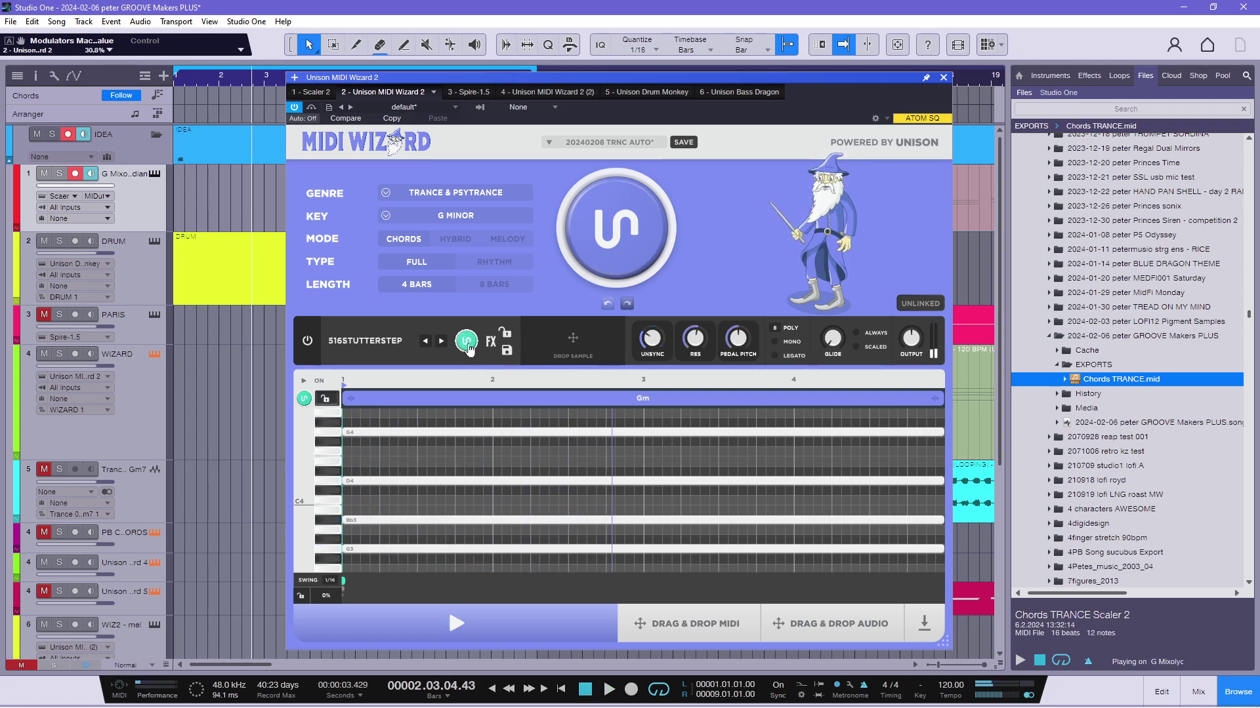
key("space")
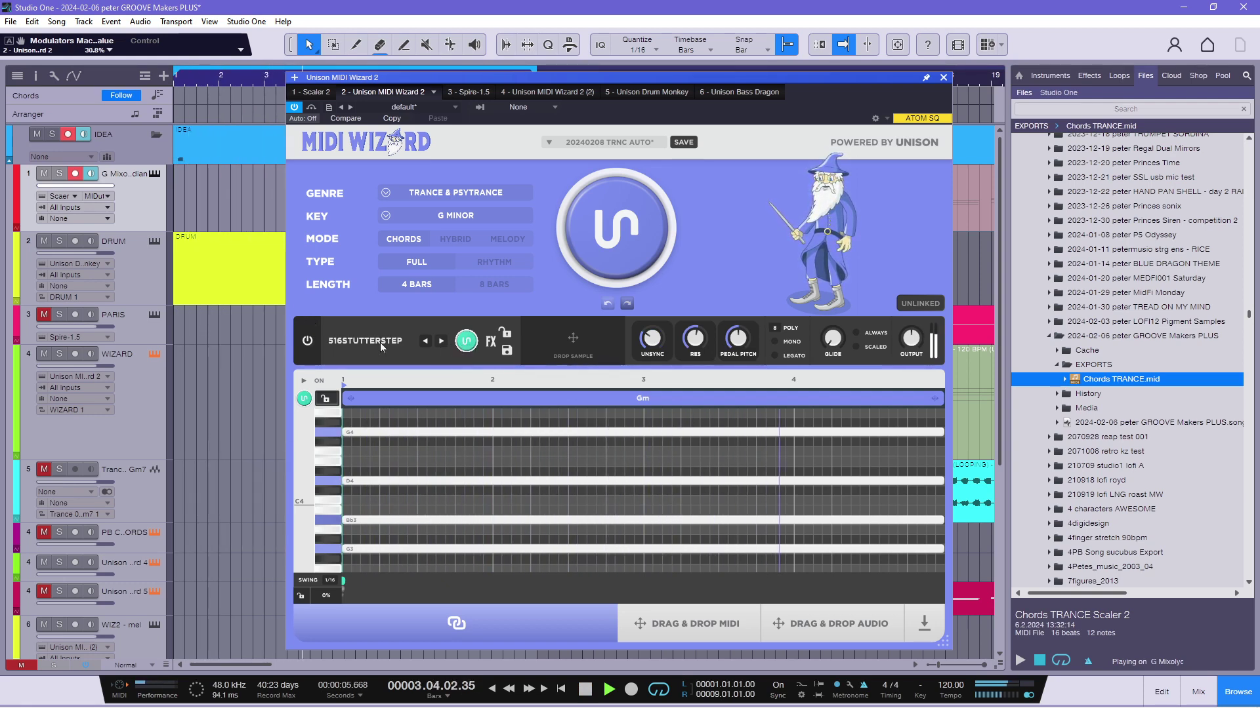
left_click(467, 341)
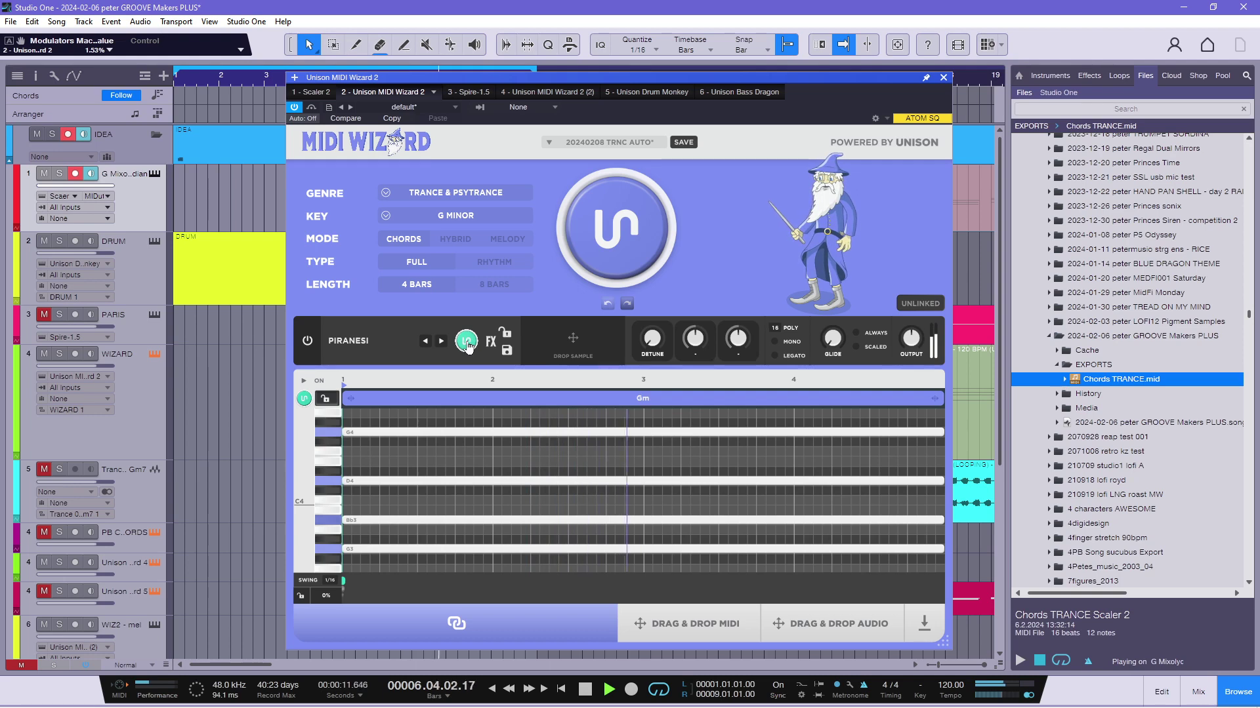
Regenerate the chord progression during playback and try two other synth sounds on it.
left_click(304, 401)
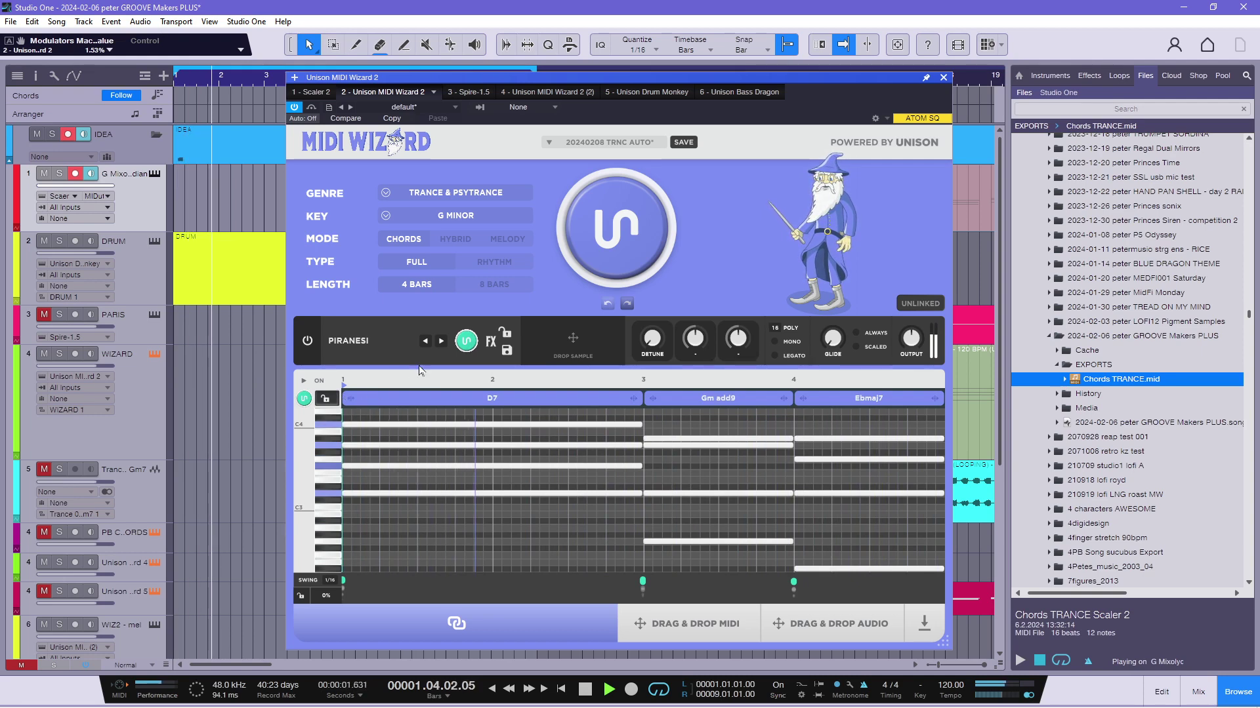
left_click(441, 341)
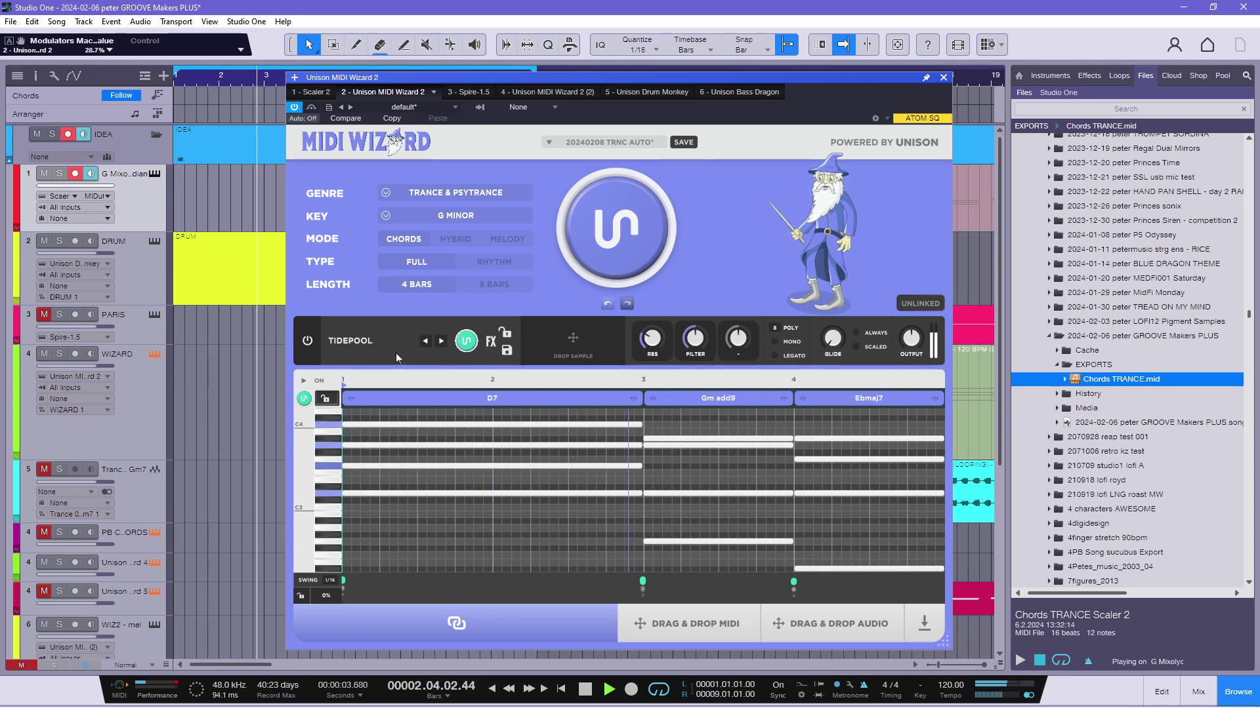
left_click(467, 347)
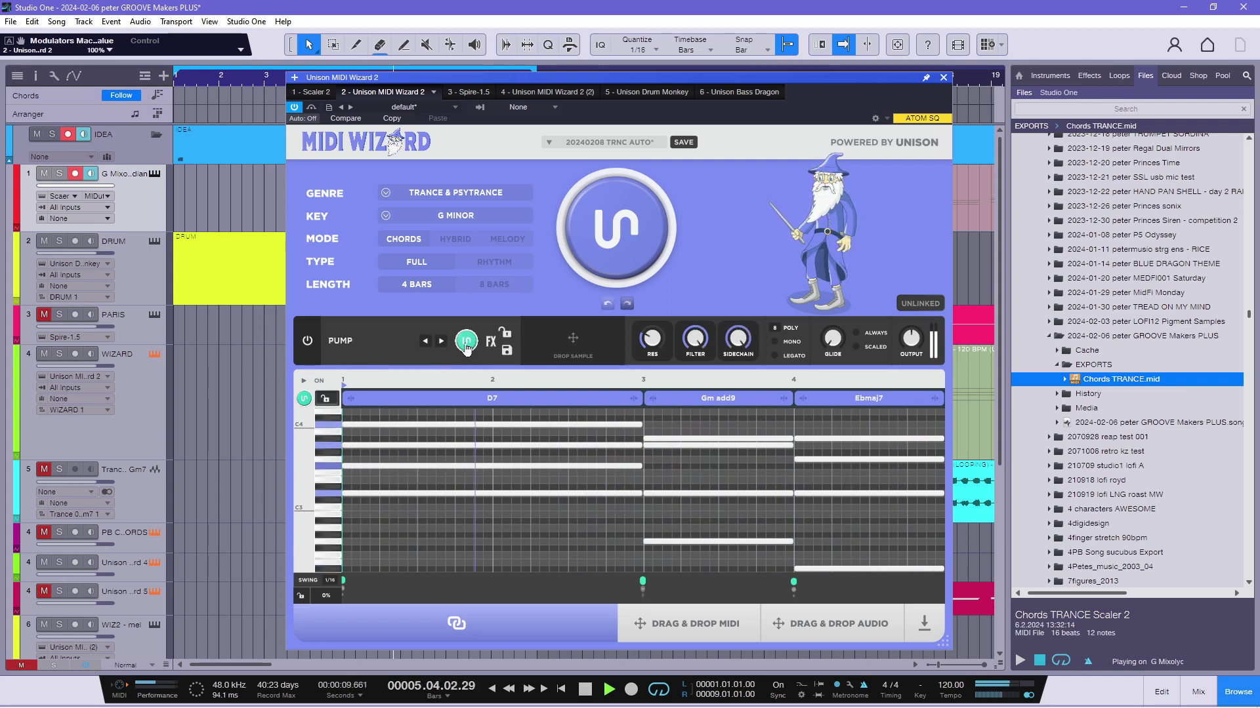
key("space")
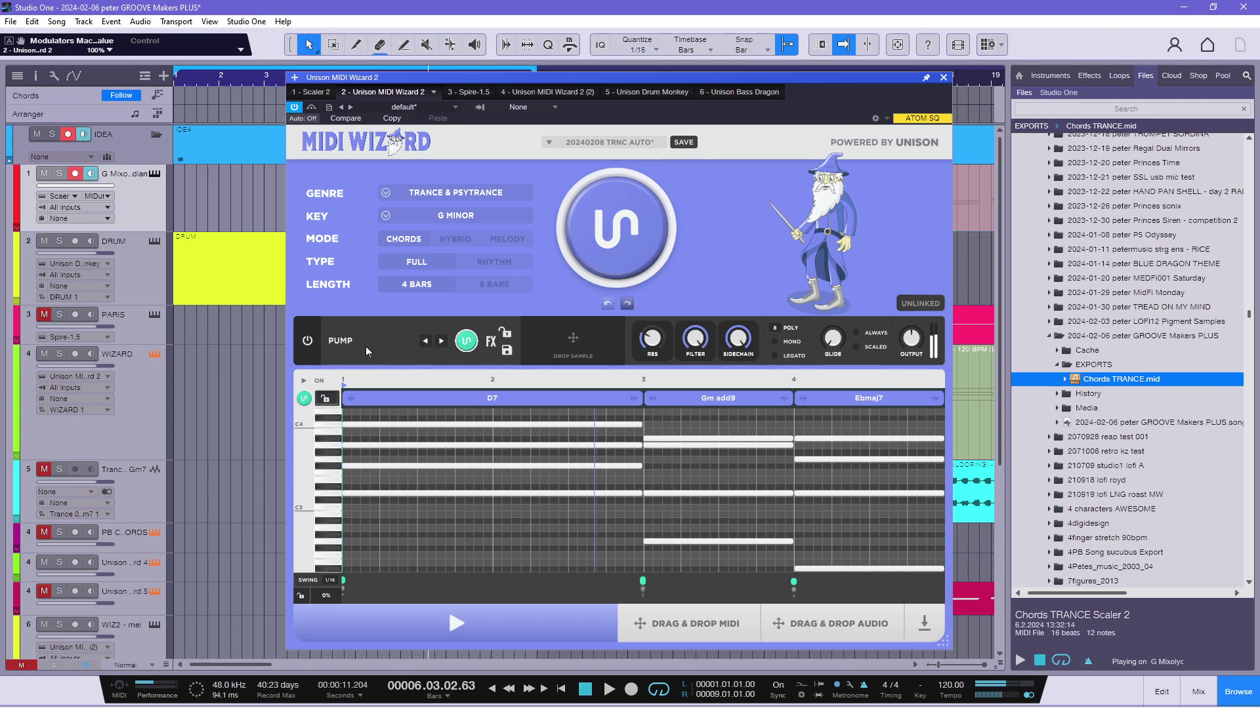
Browse the synth sound categories, including Pads and Brass, without choosing one, and regenerate the chord progression twice.
left_click(360, 344)
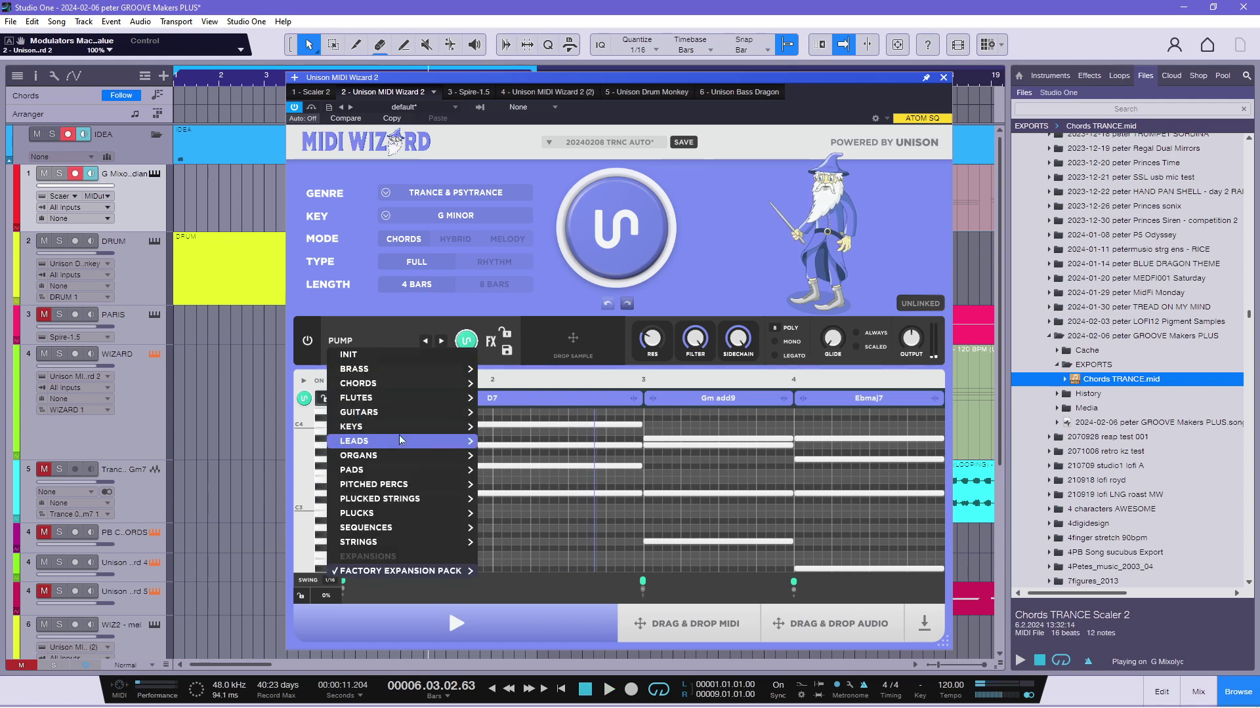
mouse_move(398, 541)
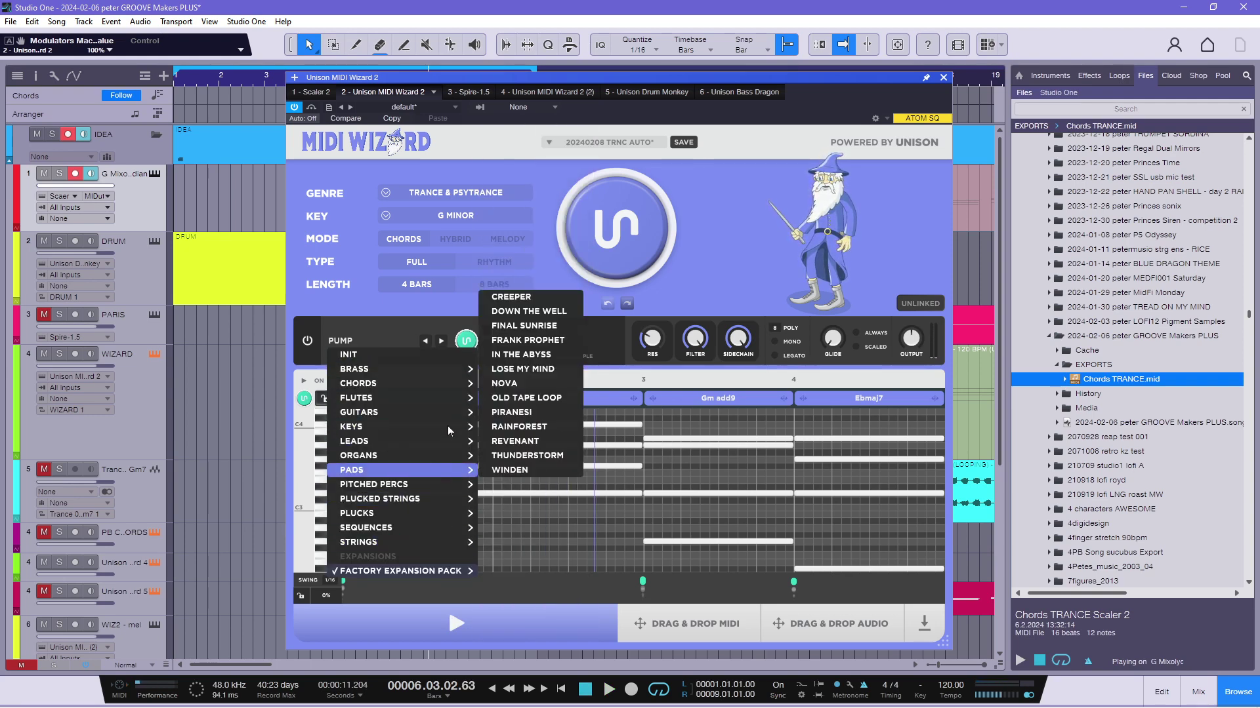
mouse_move(442, 369)
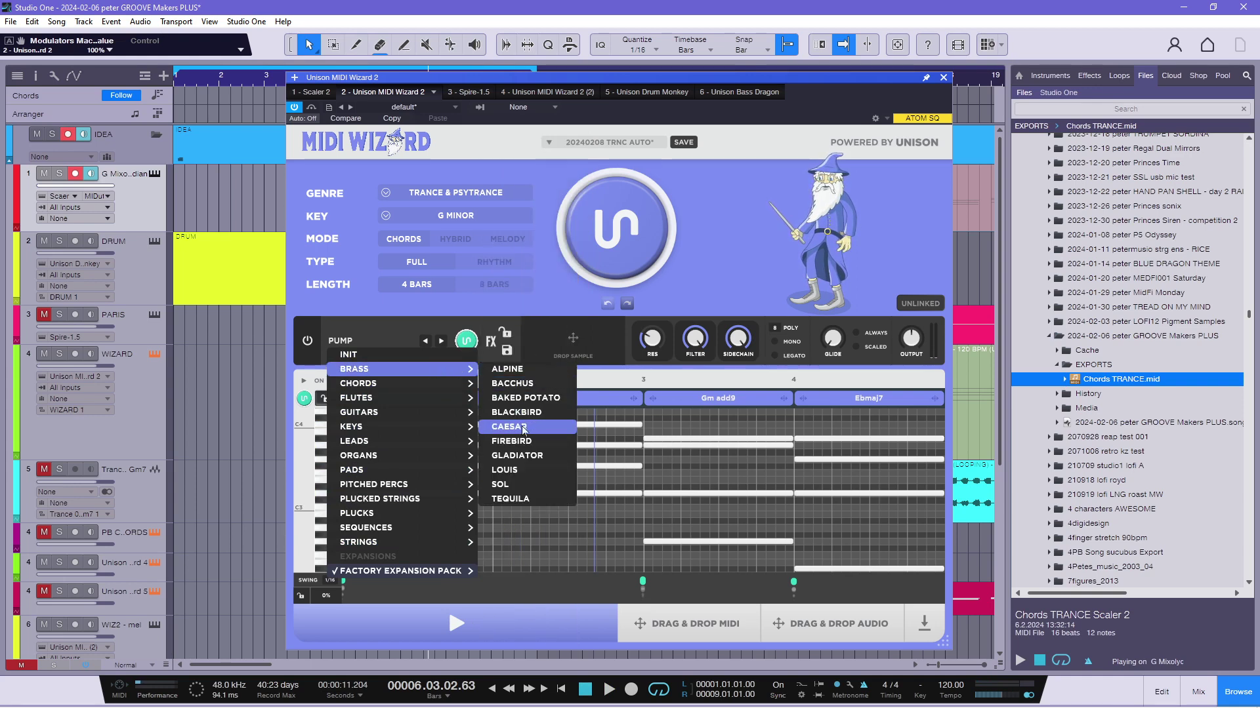
left_click(500, 305)
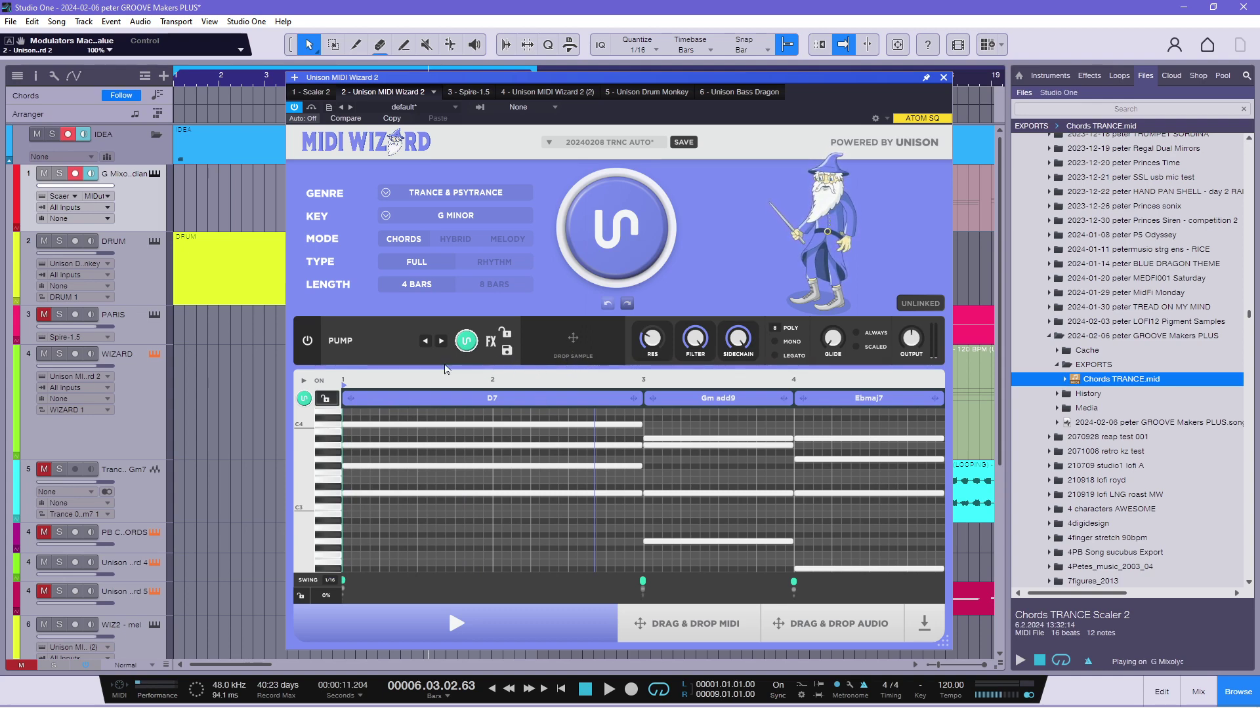
left_click(304, 402)
left_click(304, 401)
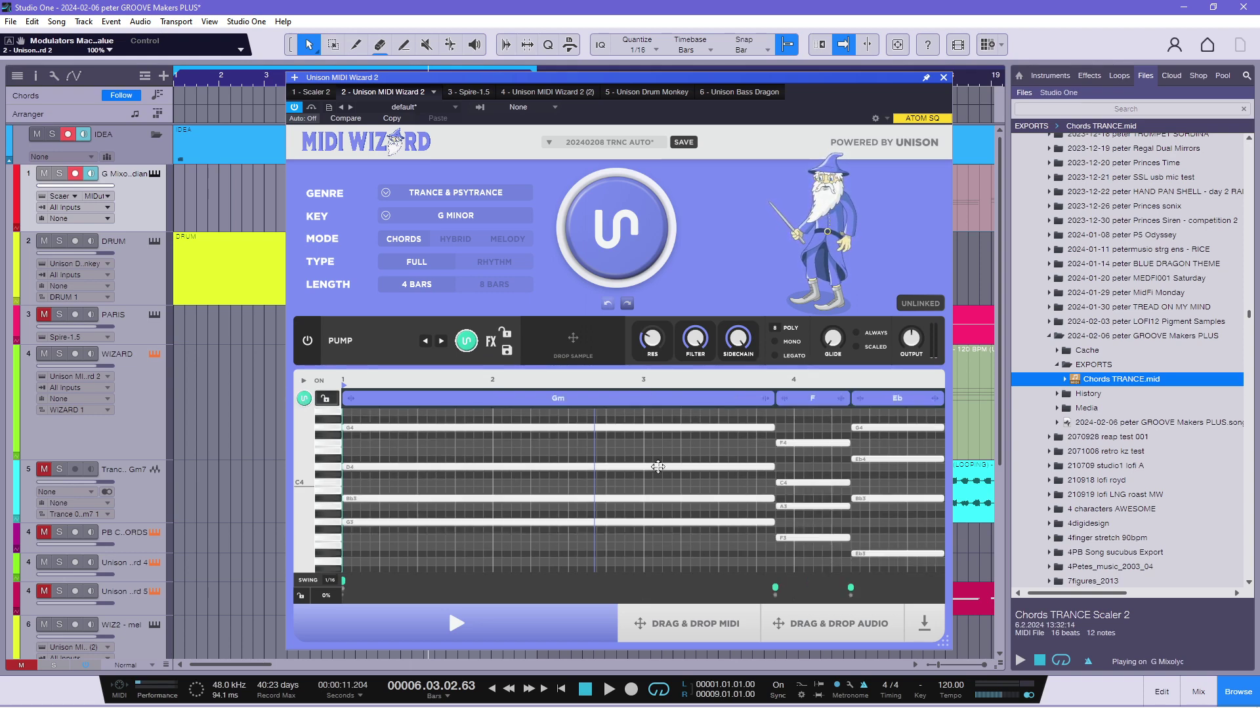
Generate two complete new 4-bar trance grooves in G minor, each with new chords and sound, and audition both.
left_click(618, 225)
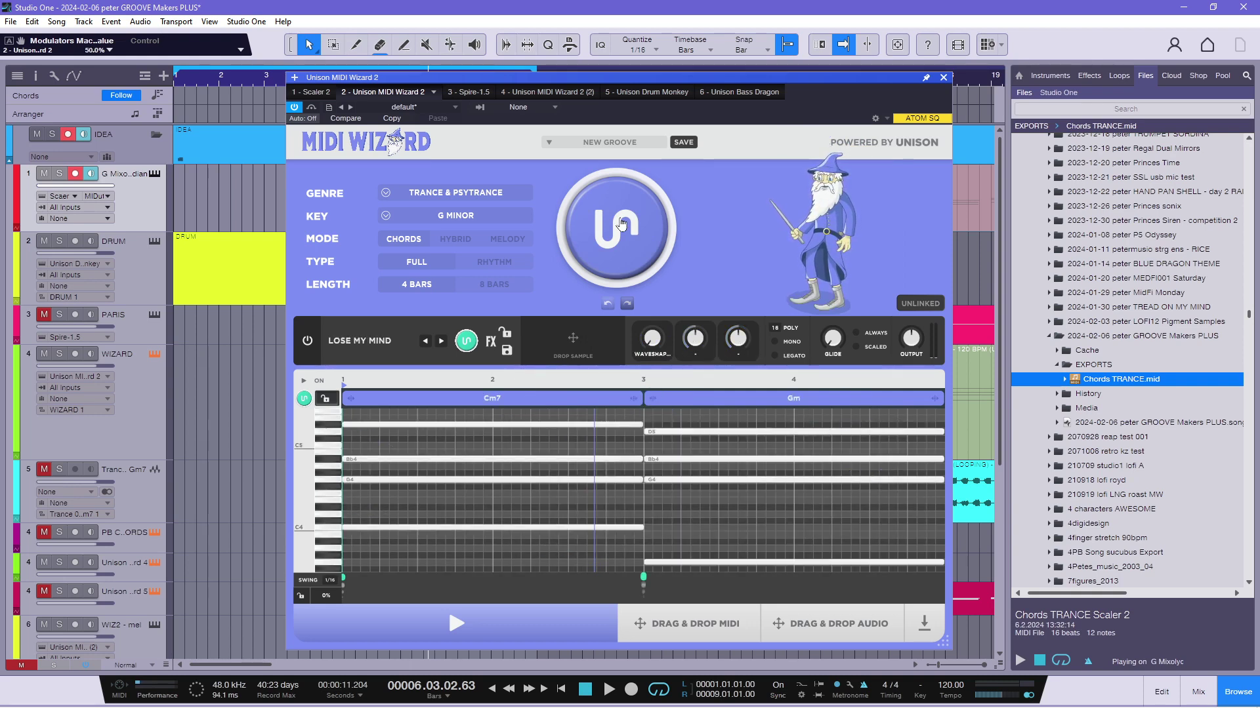
key("space")
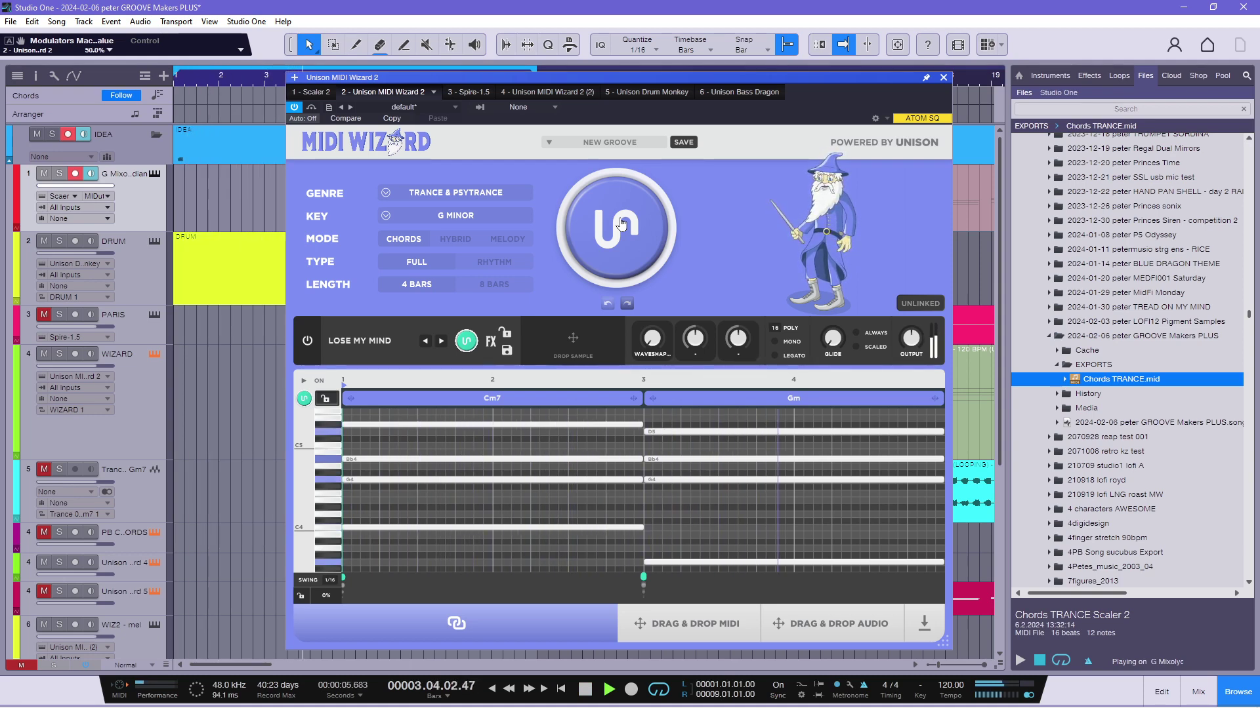
key("space")
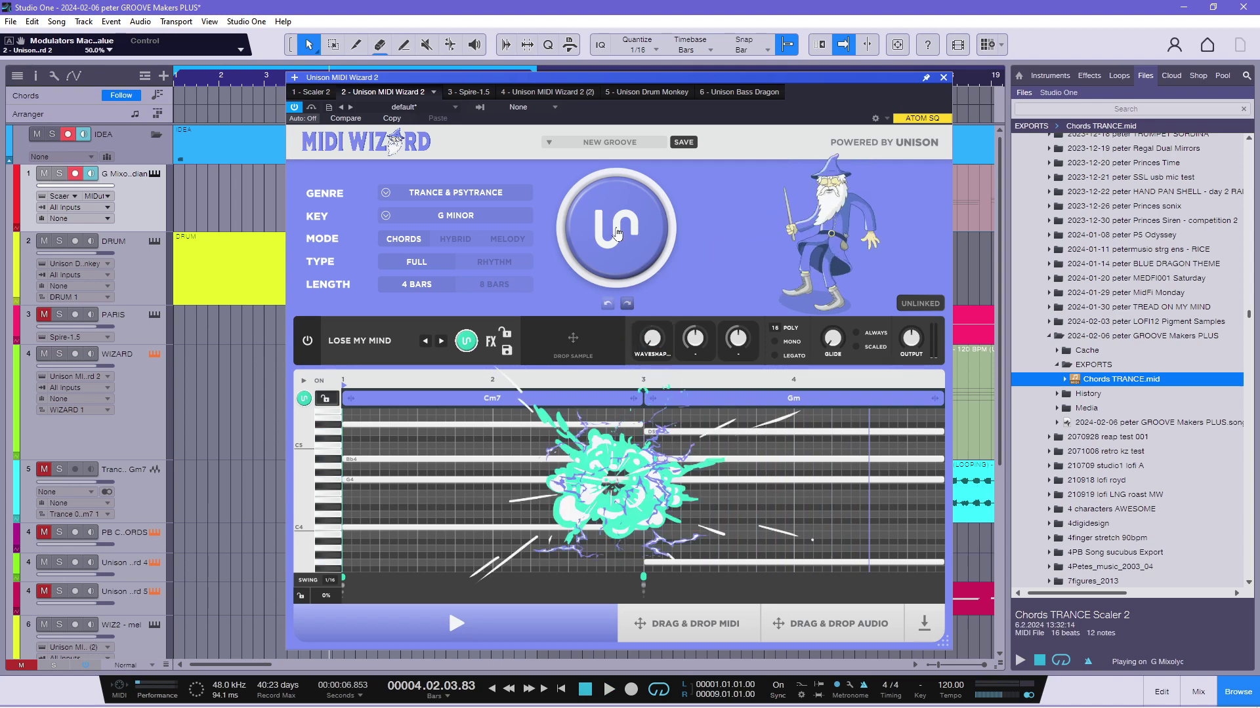
key("space")
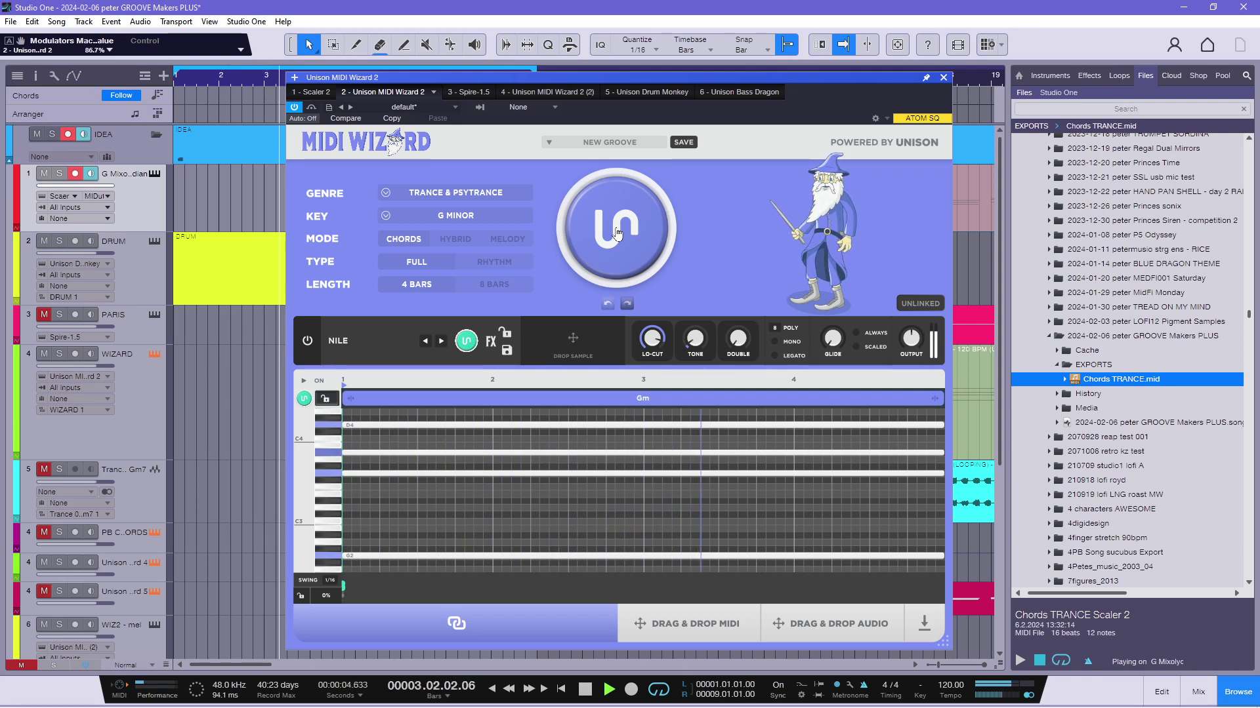
key("space")
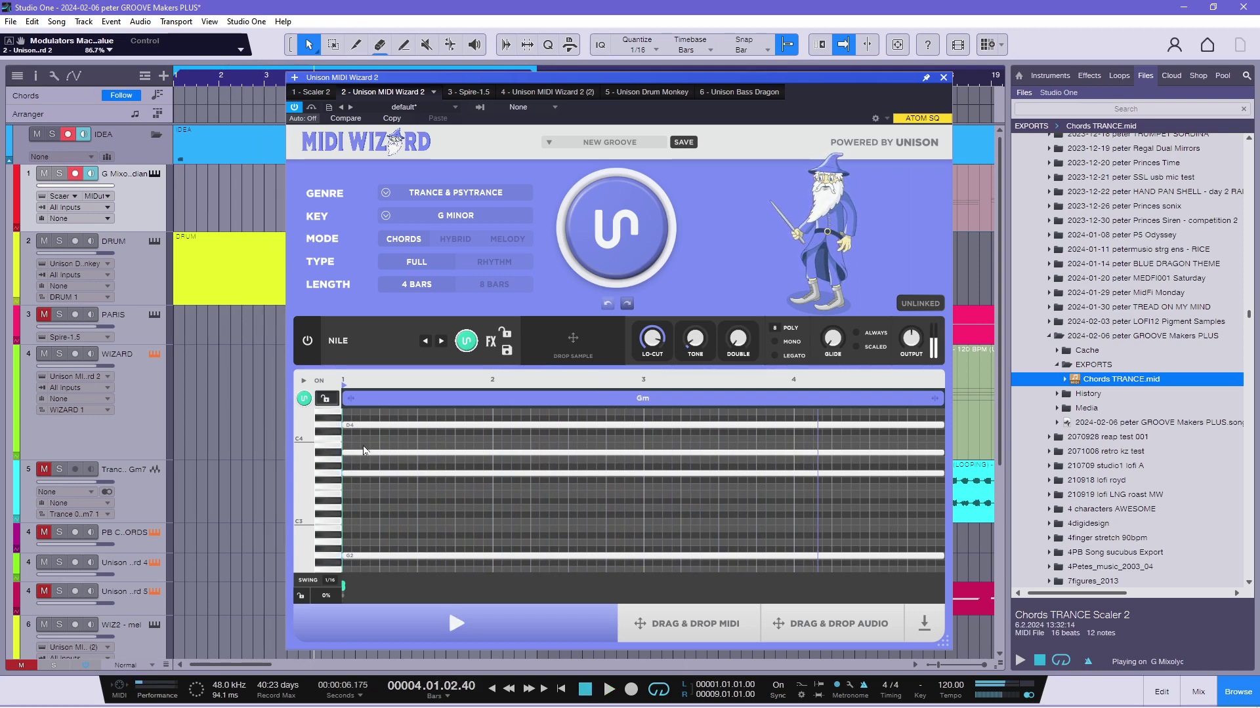
Regenerate only the chord progression while keeping the Nile sound, and play it back.
left_click(304, 399)
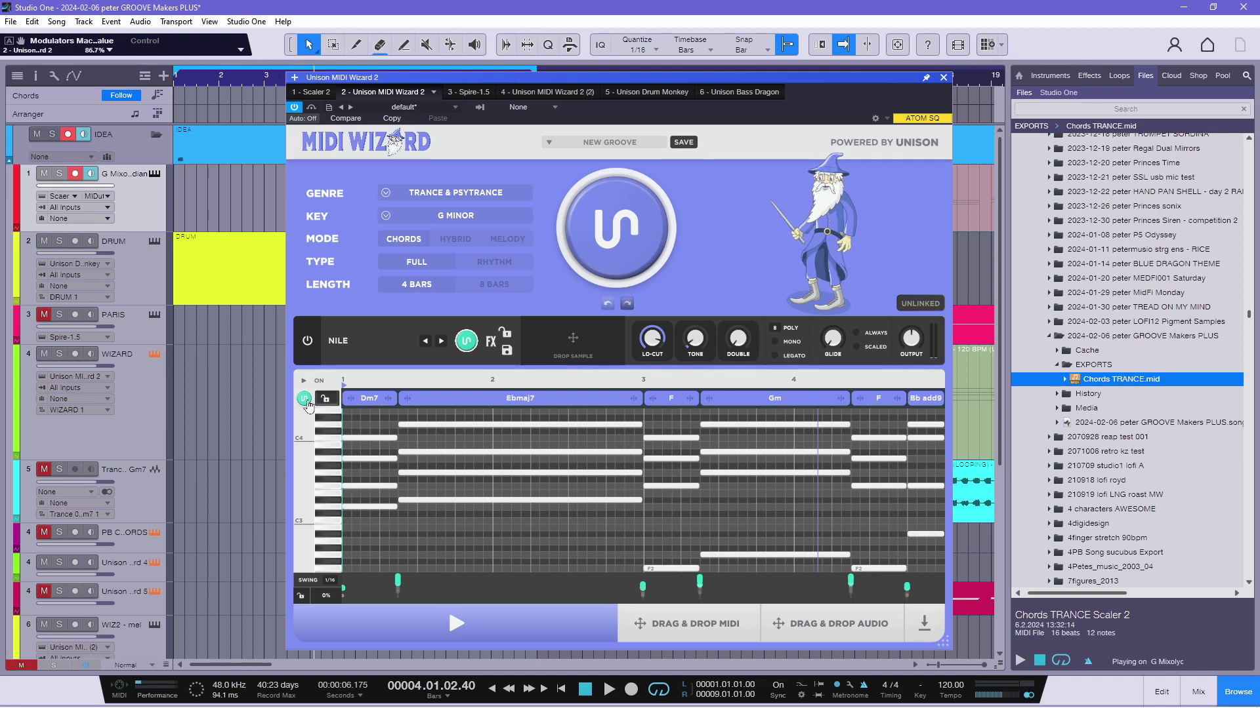
key("space")
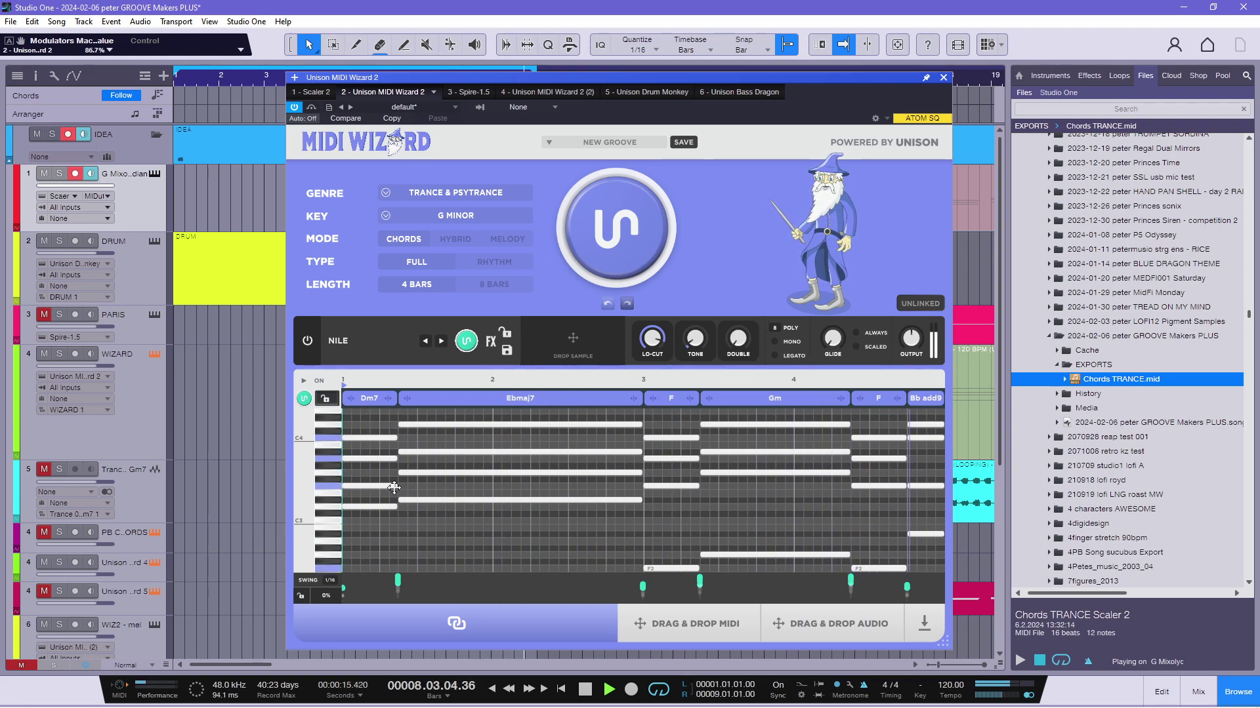
key("space")
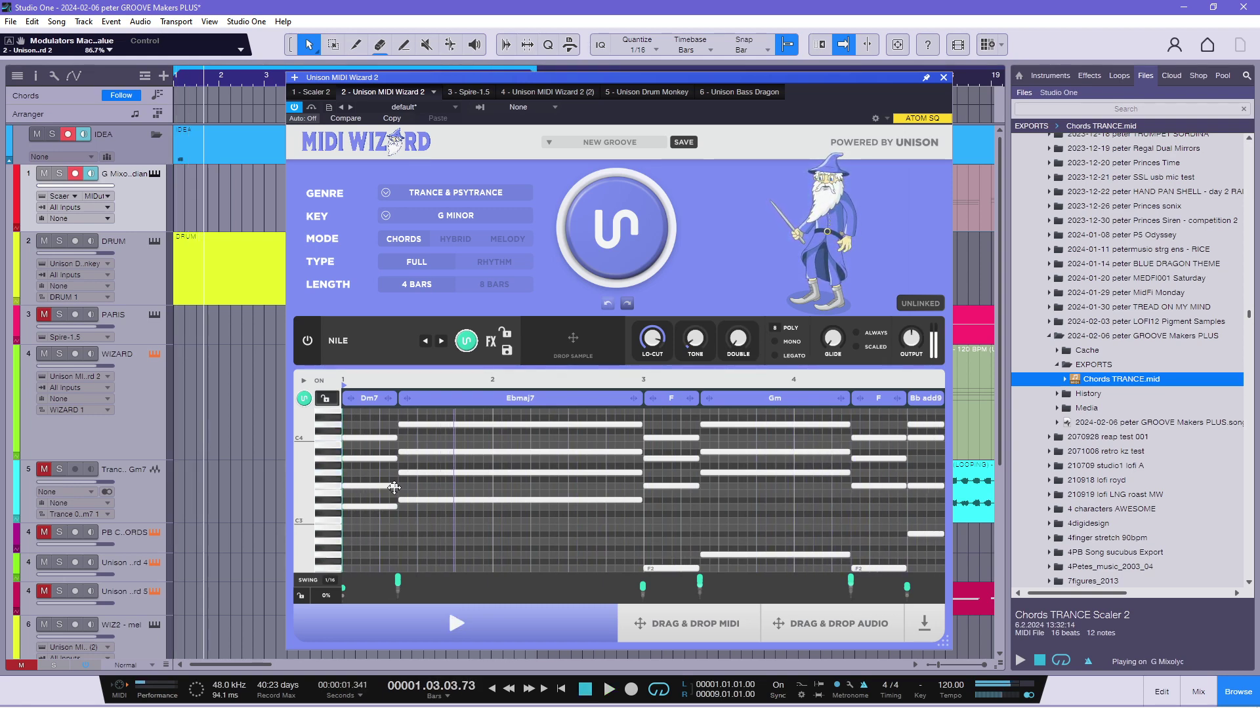
Save the groove as the preset "20240208 TRNC 11".
left_click(683, 143)
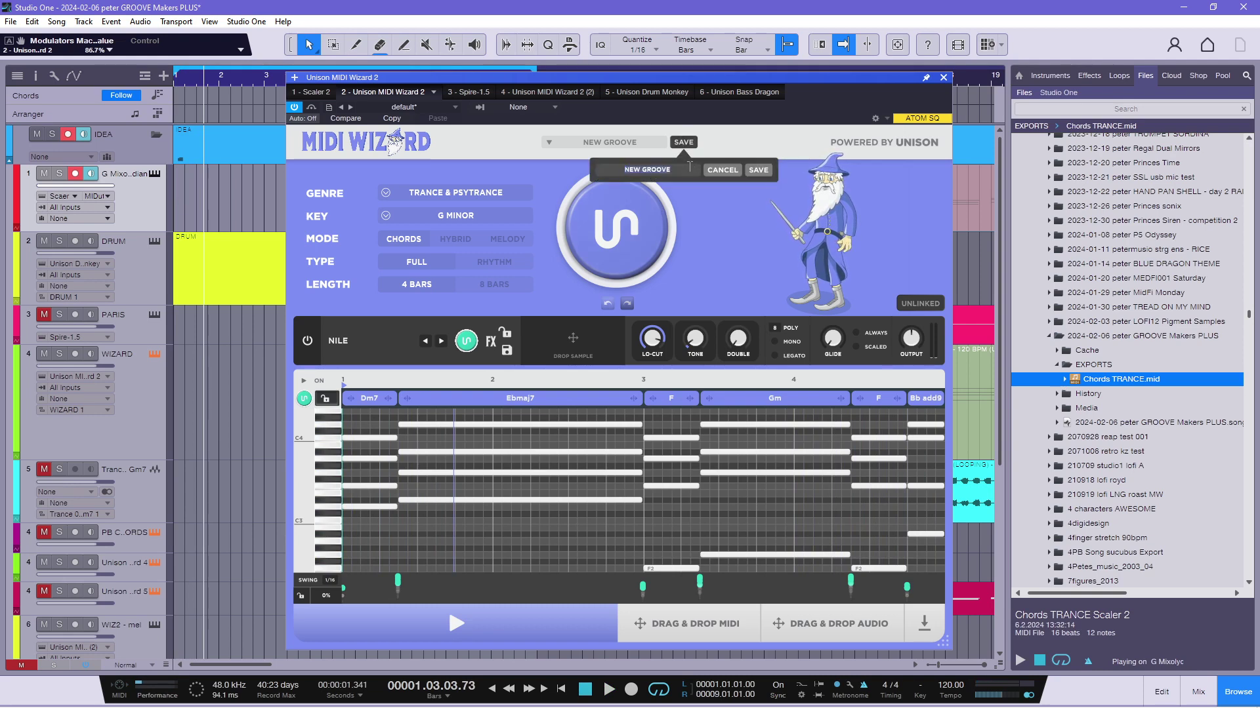
type("20240208 TRNC 11")
left_click(759, 171)
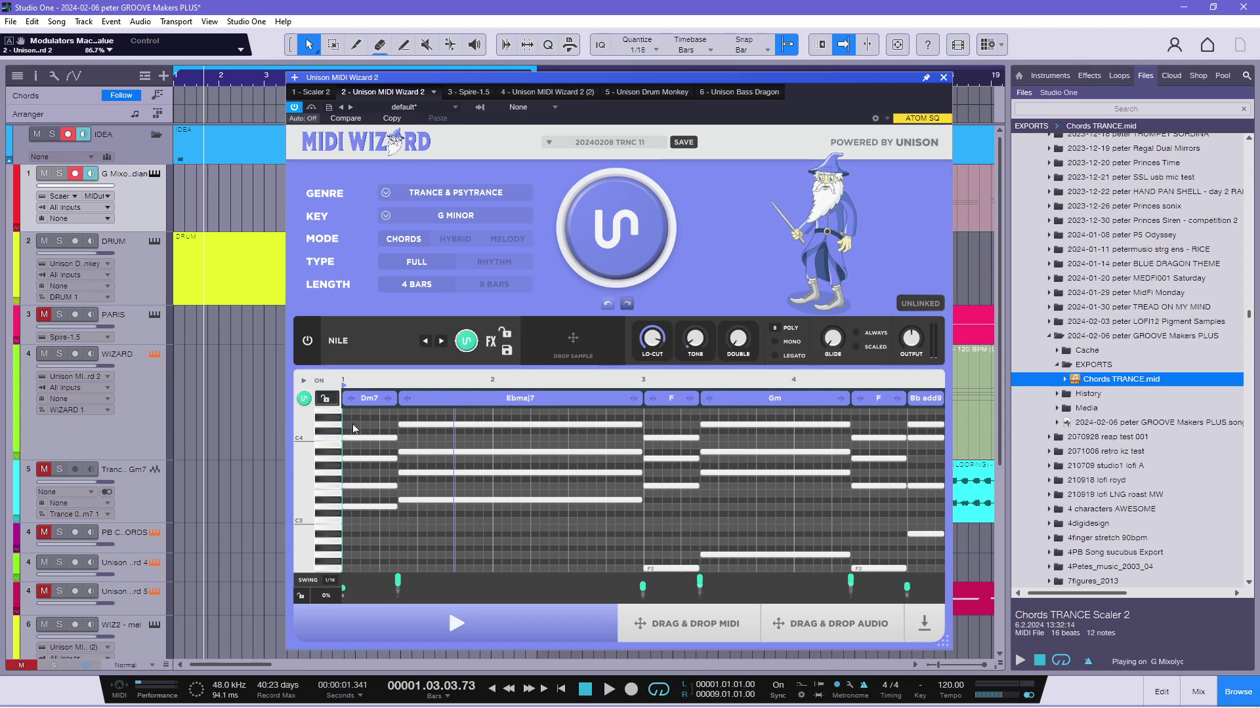
Lock the chord progression and the Nile sound, and view the sound's amp envelope, filter and effects.
left_click(325, 401)
left_click(490, 343)
left_click(490, 344)
left_click(492, 344)
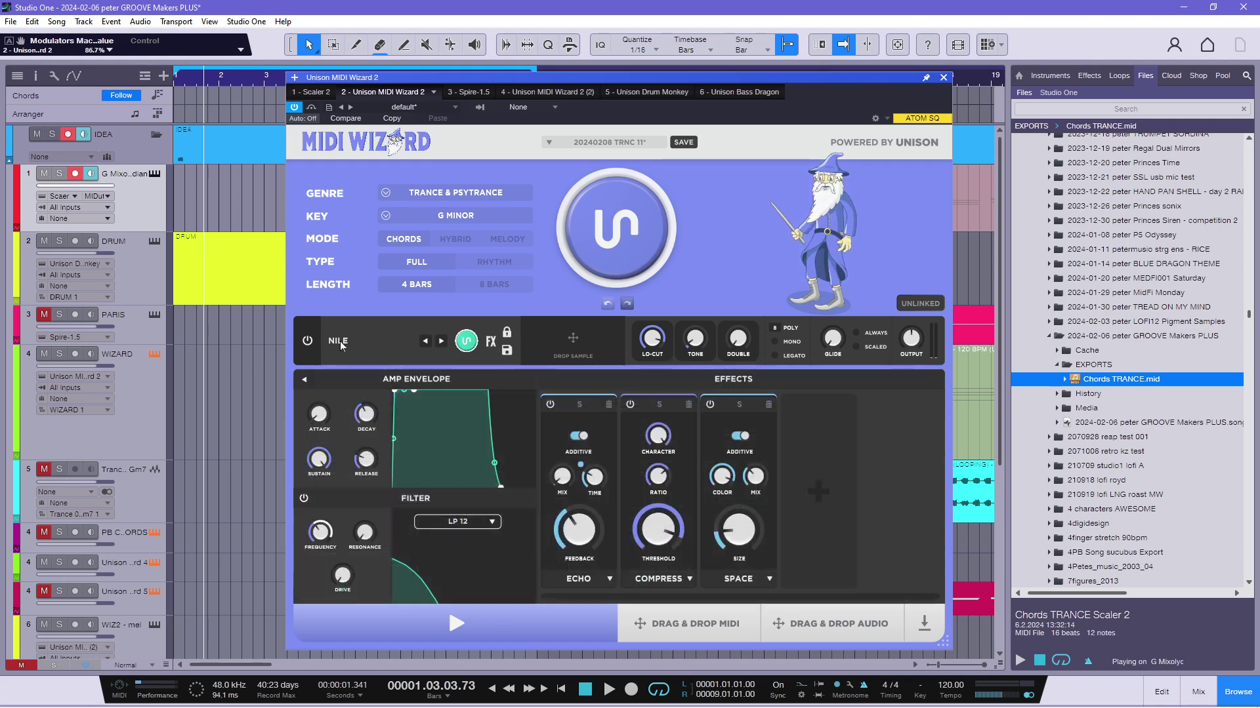
left_click(491, 343)
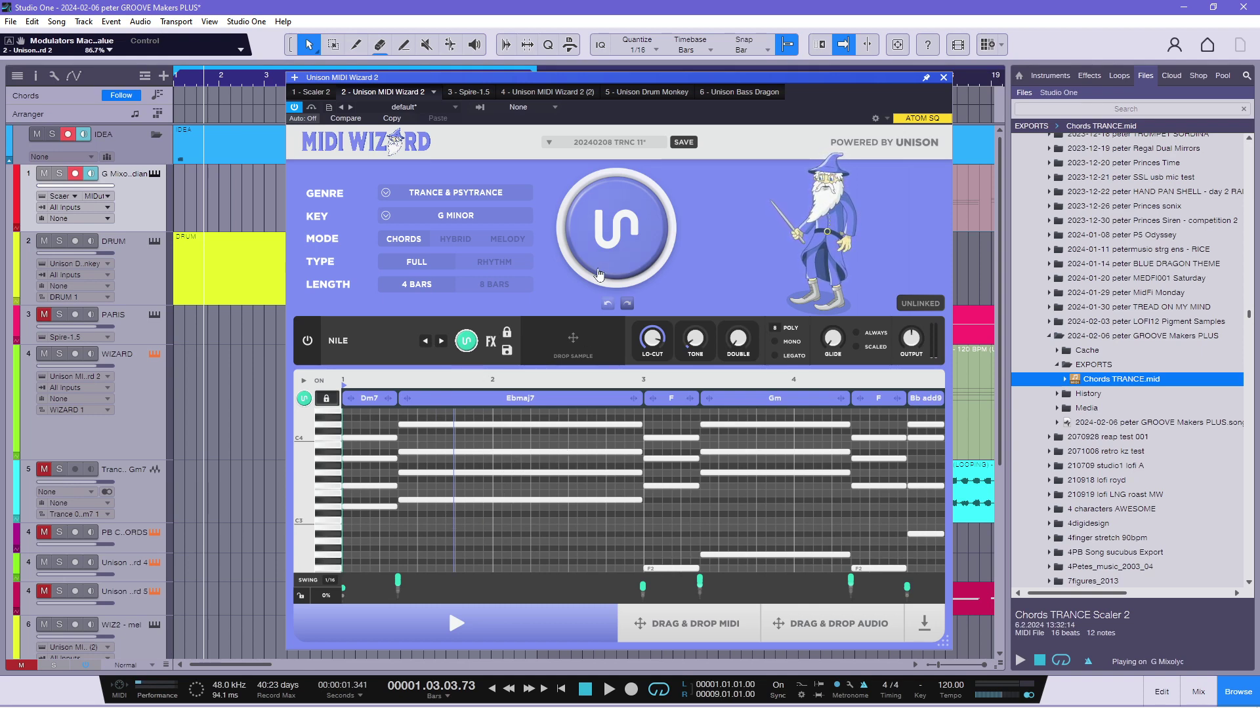
Generate a new groove variation with the chords and sound locked, and audition it.
left_click(627, 231)
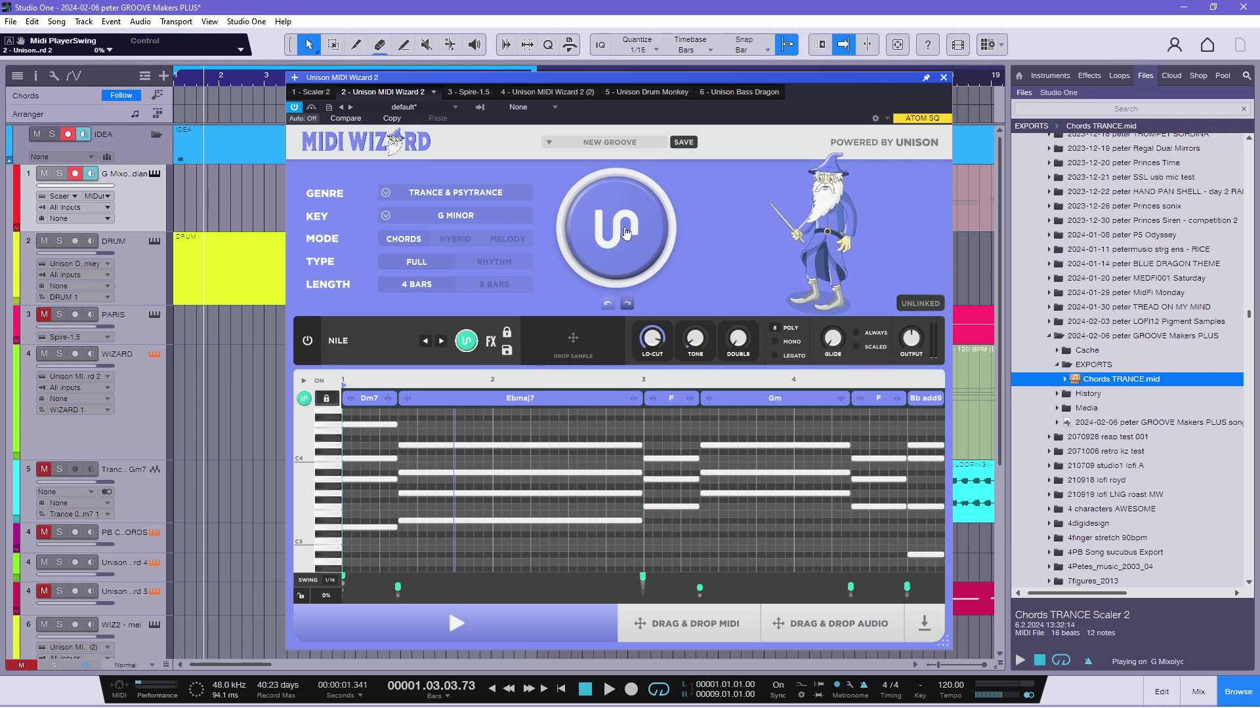
key("space")
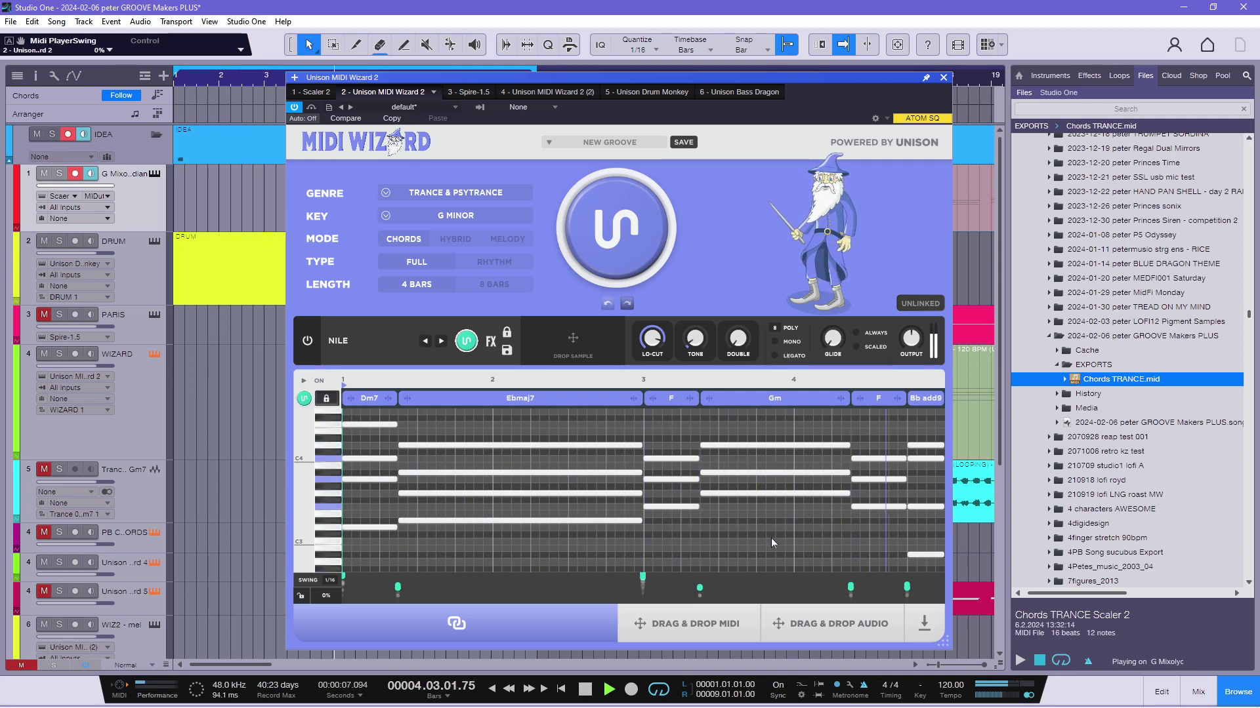
key("space")
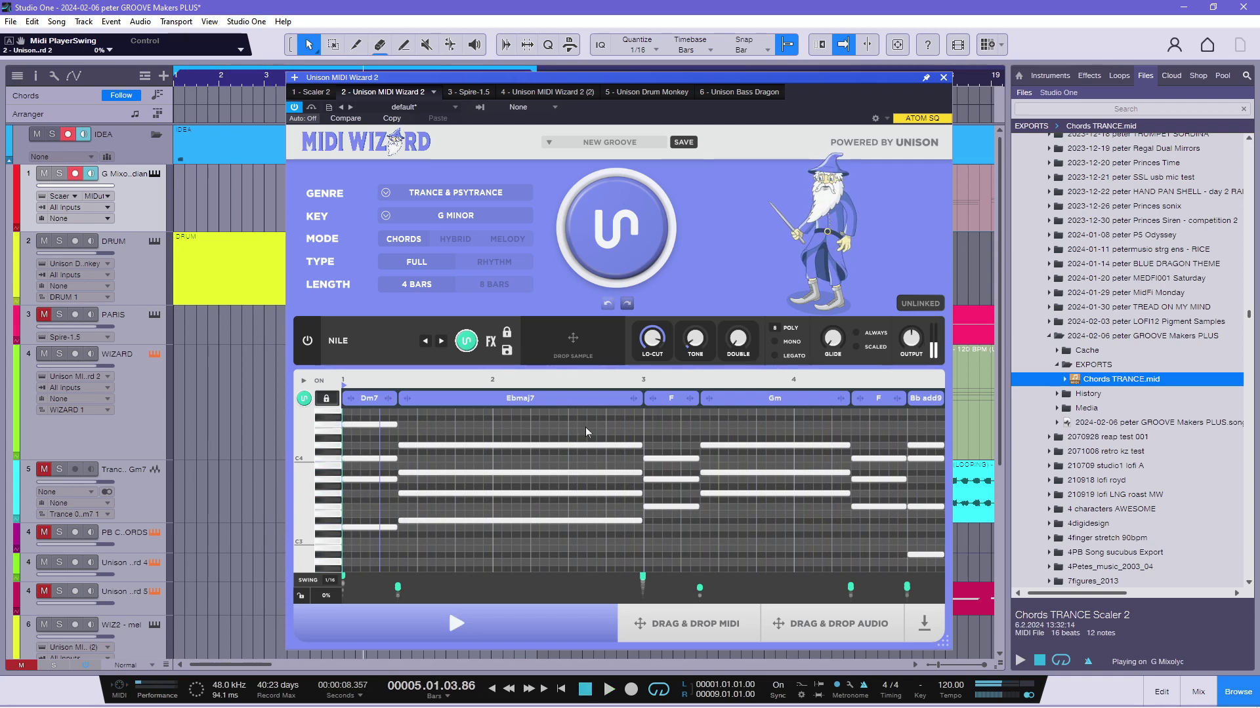
Undo the last generated groove variation and play back the restored progression.
left_click(608, 307)
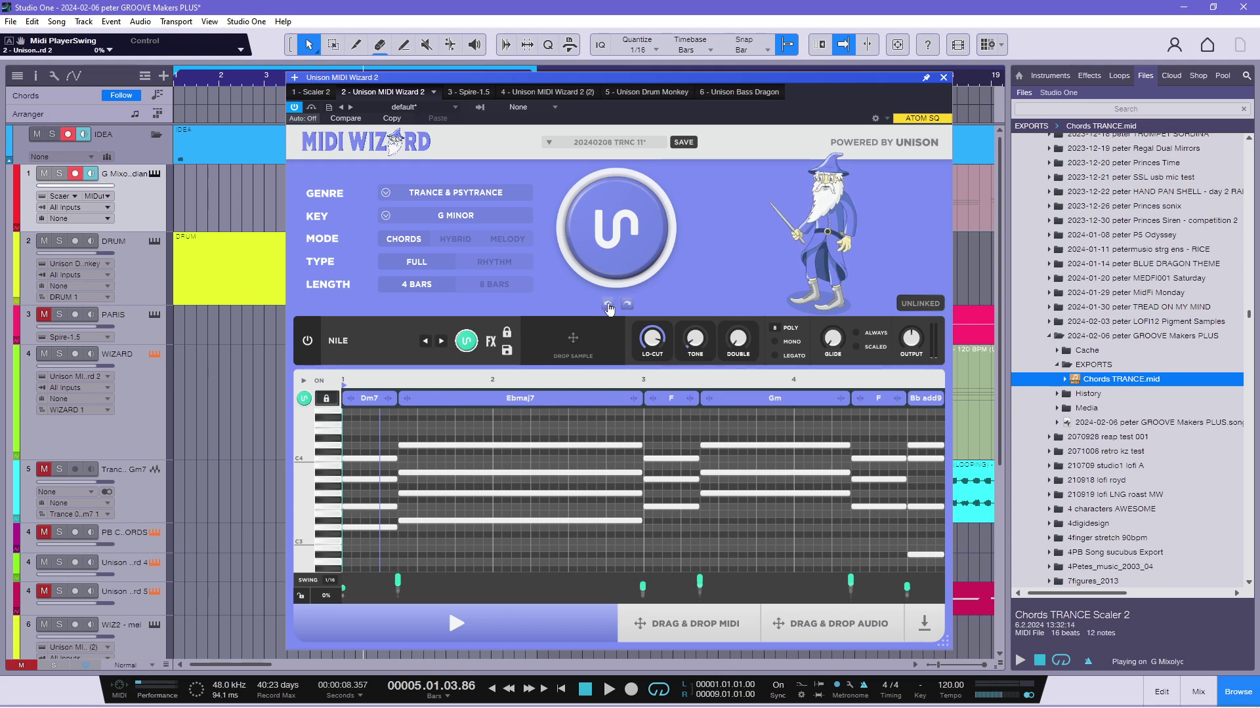
key("space")
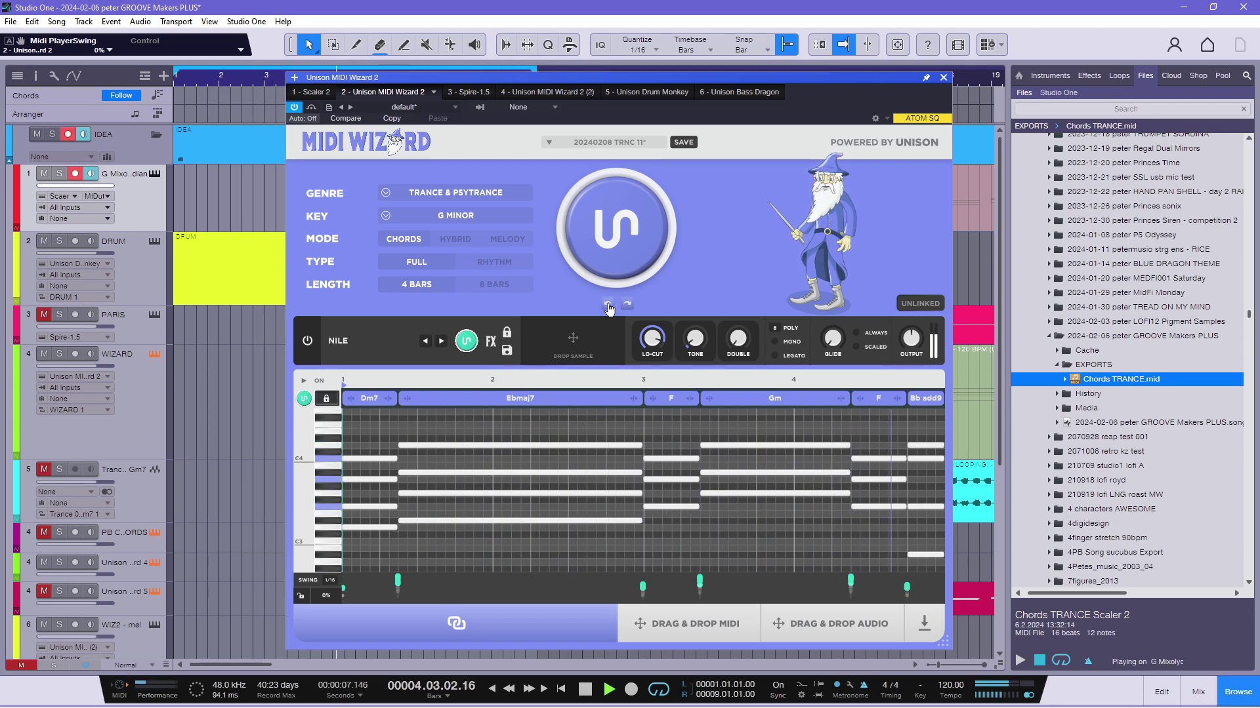
key("space")
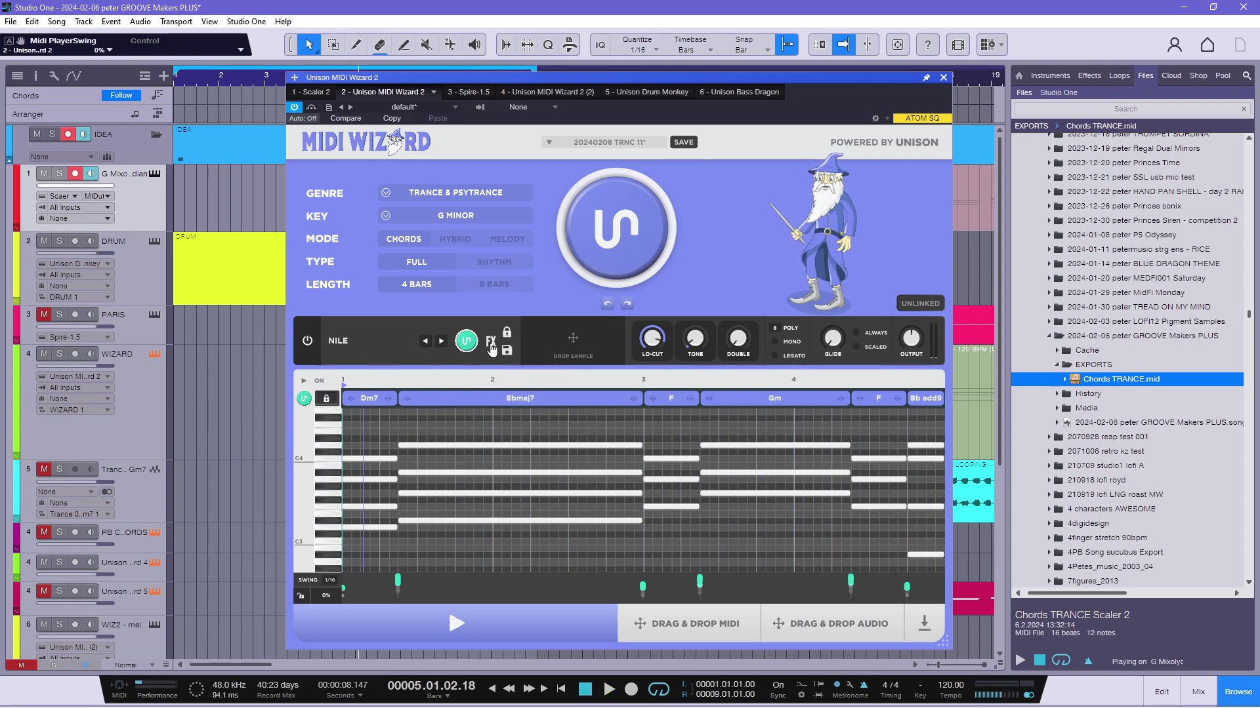
Try regenerating only the chord progression, audition it, and undo the regeneration.
left_click(303, 399)
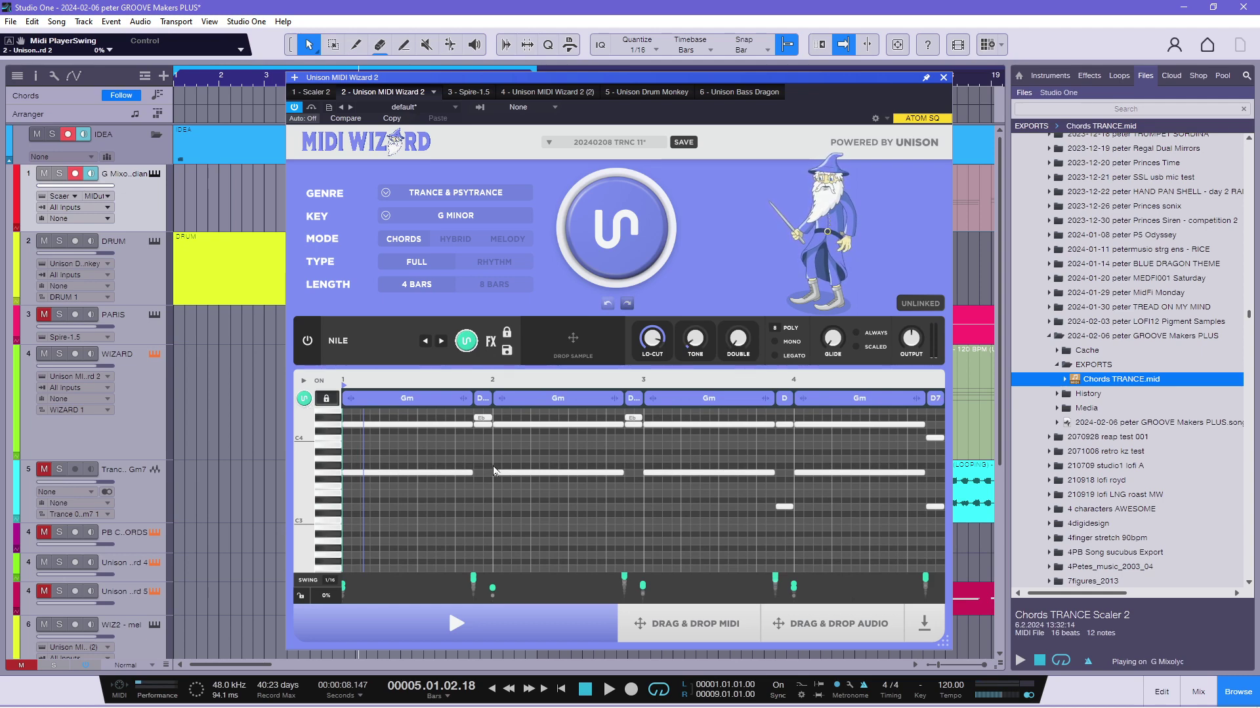
key("space")
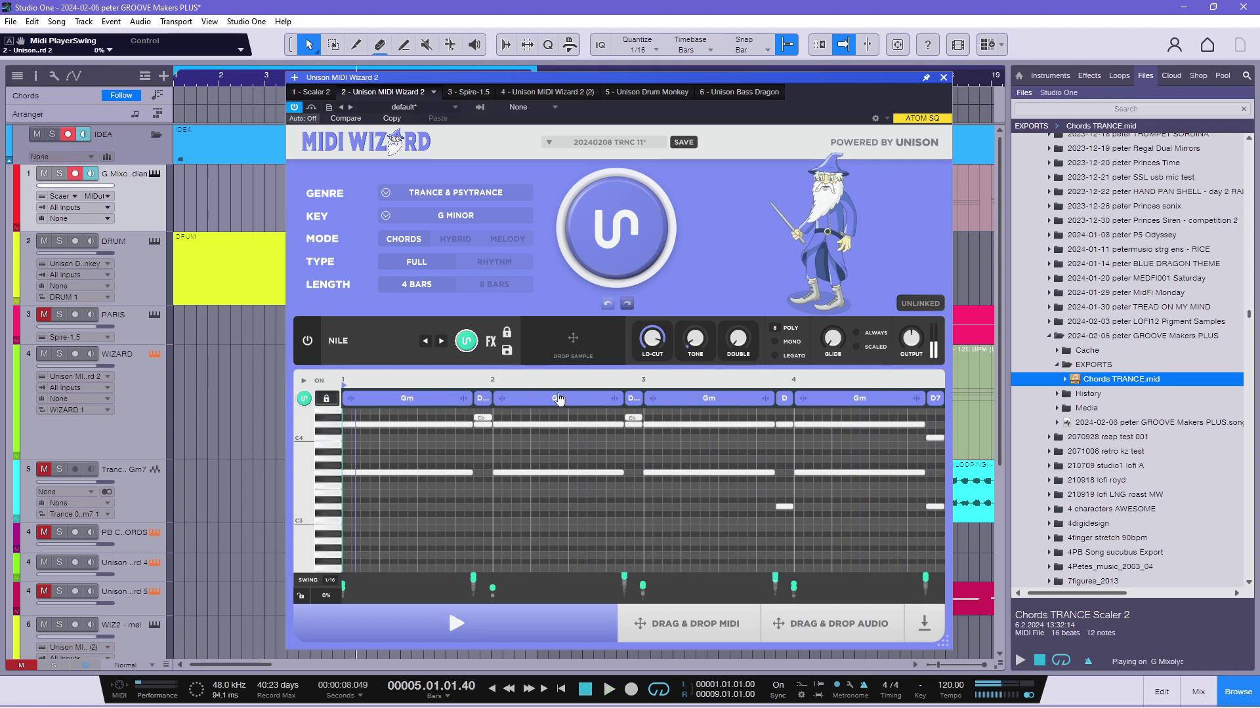
left_click(607, 305)
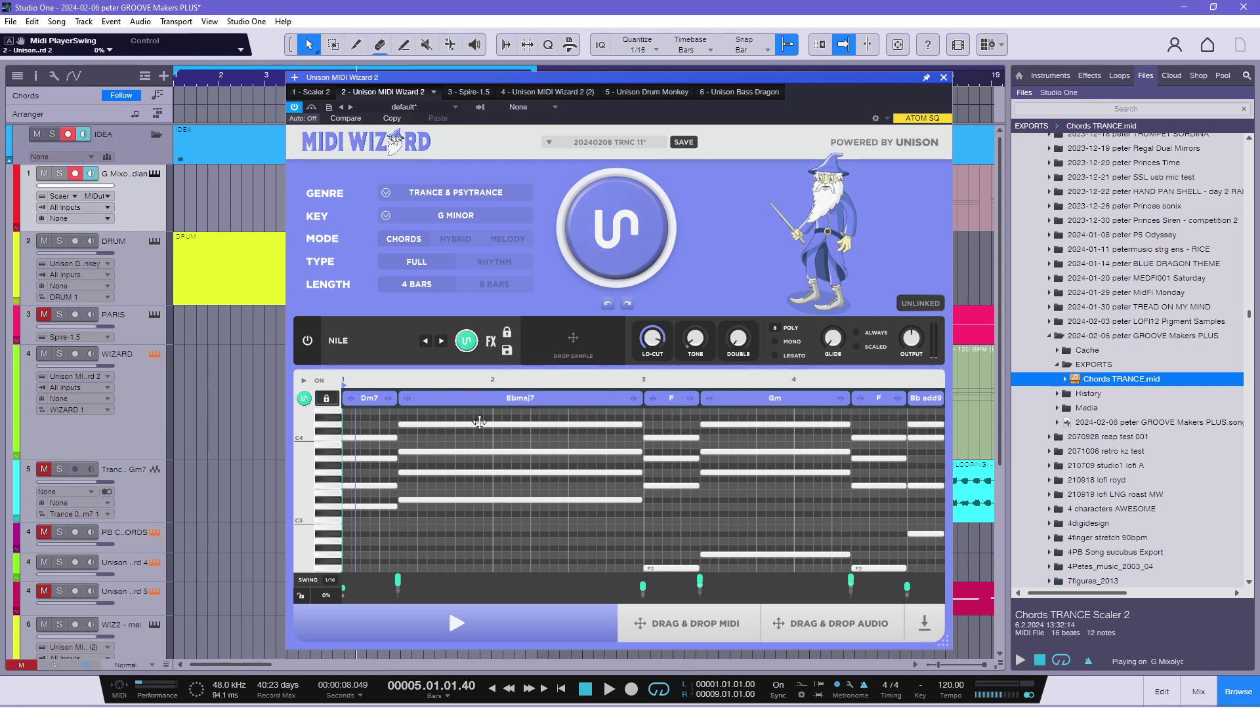
Compare the 4-bar and 8-bar lengths, set the groove to 8 bars, and play it back.
left_click(490, 288)
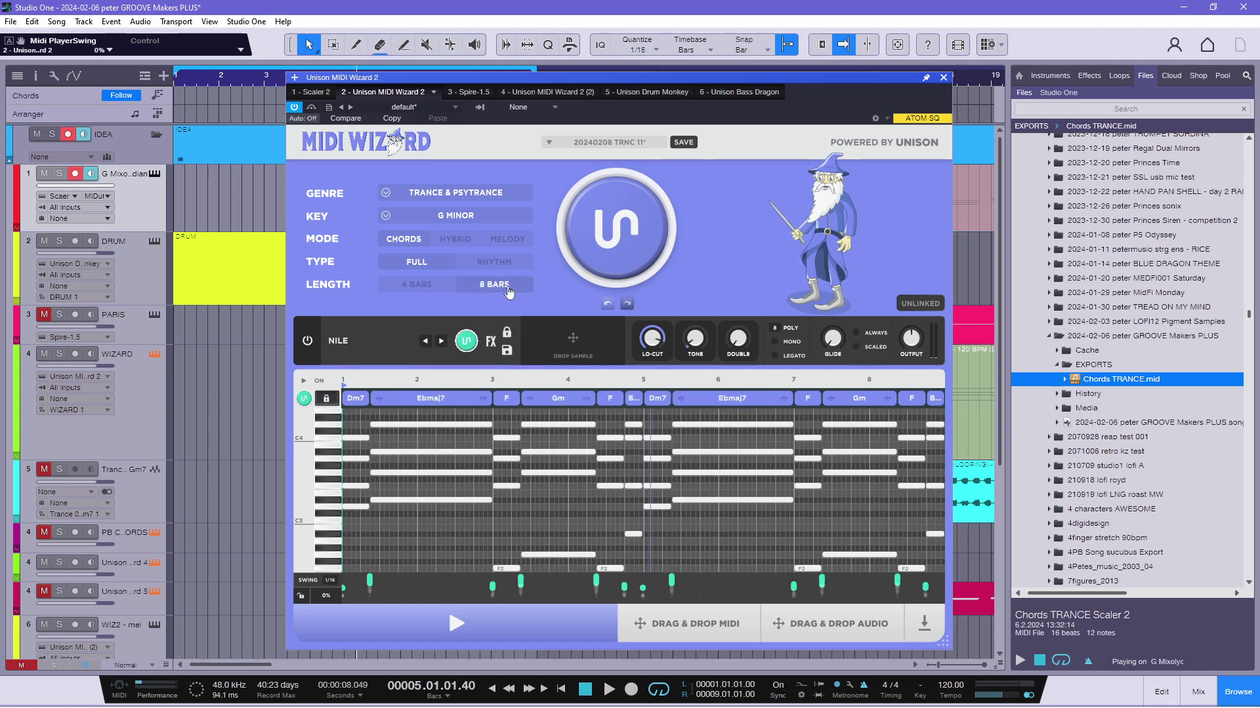
left_click(421, 287)
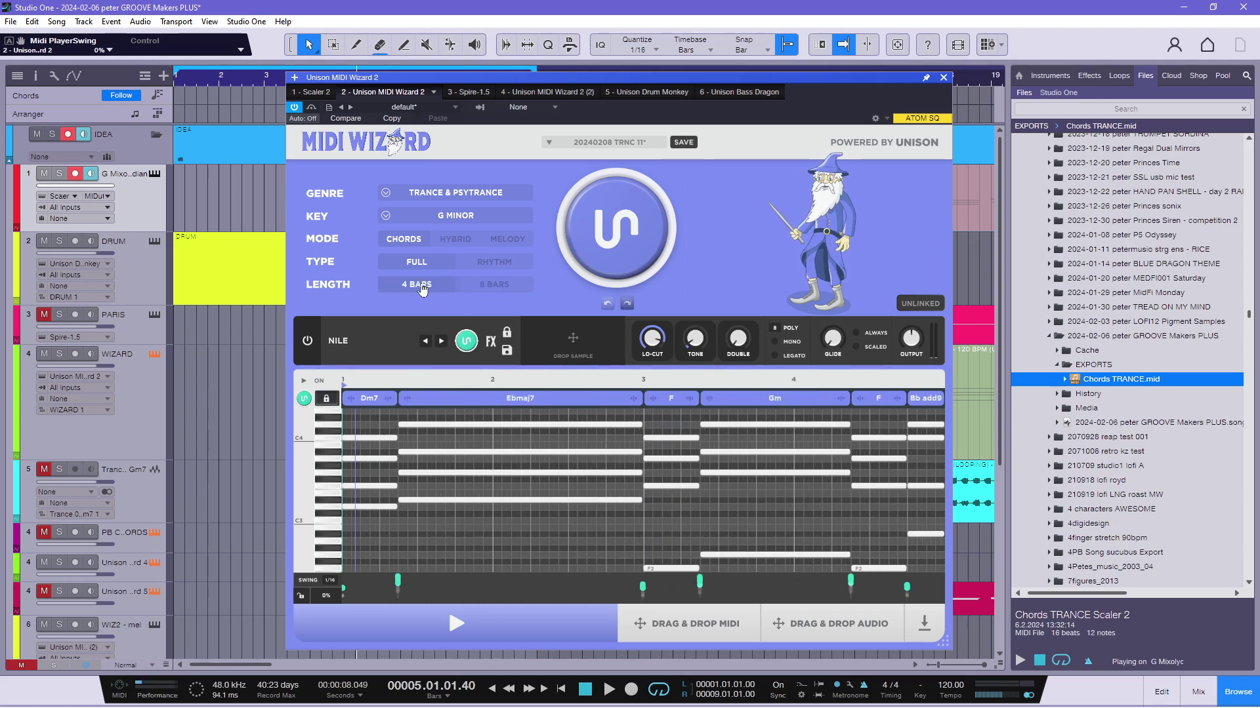
left_click(494, 289)
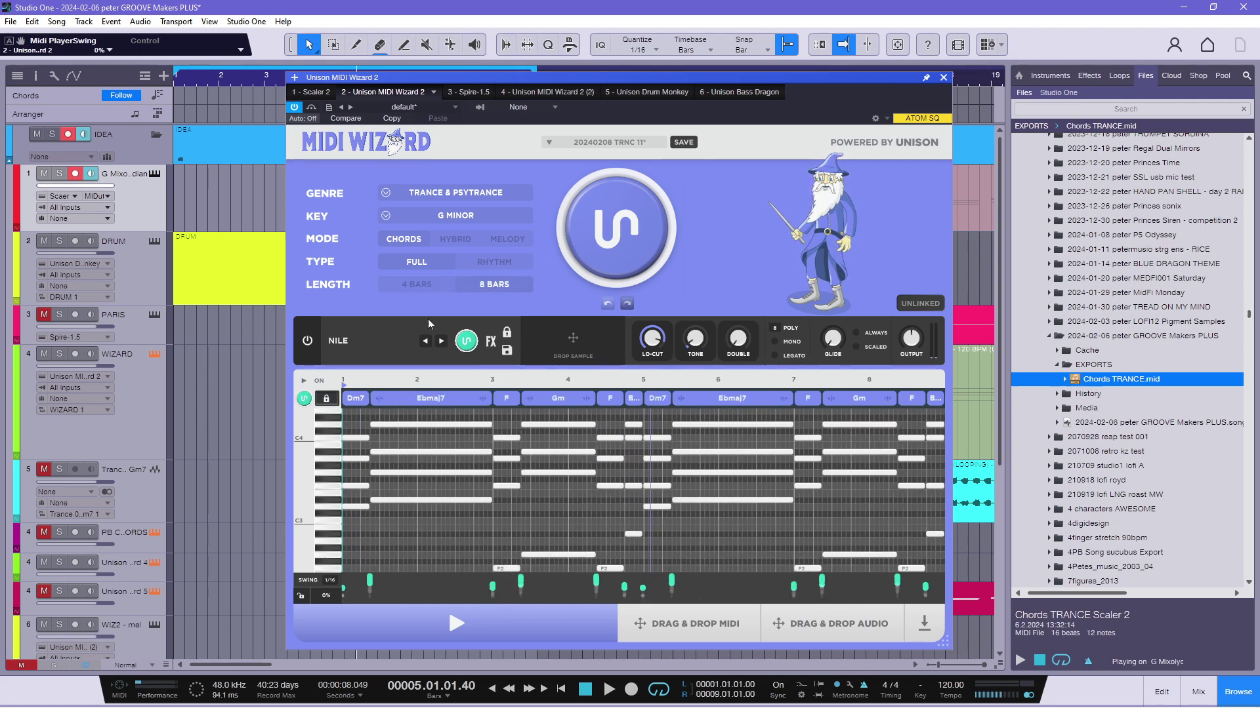
left_click(422, 292)
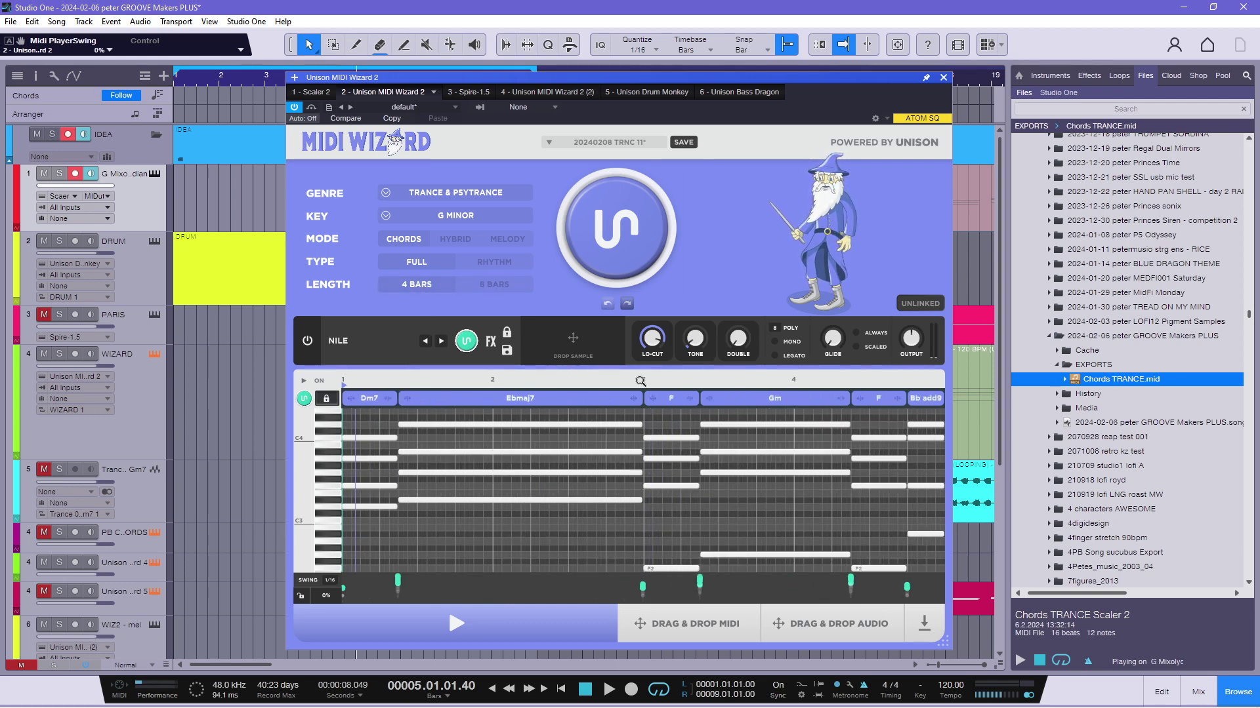
left_click(506, 295)
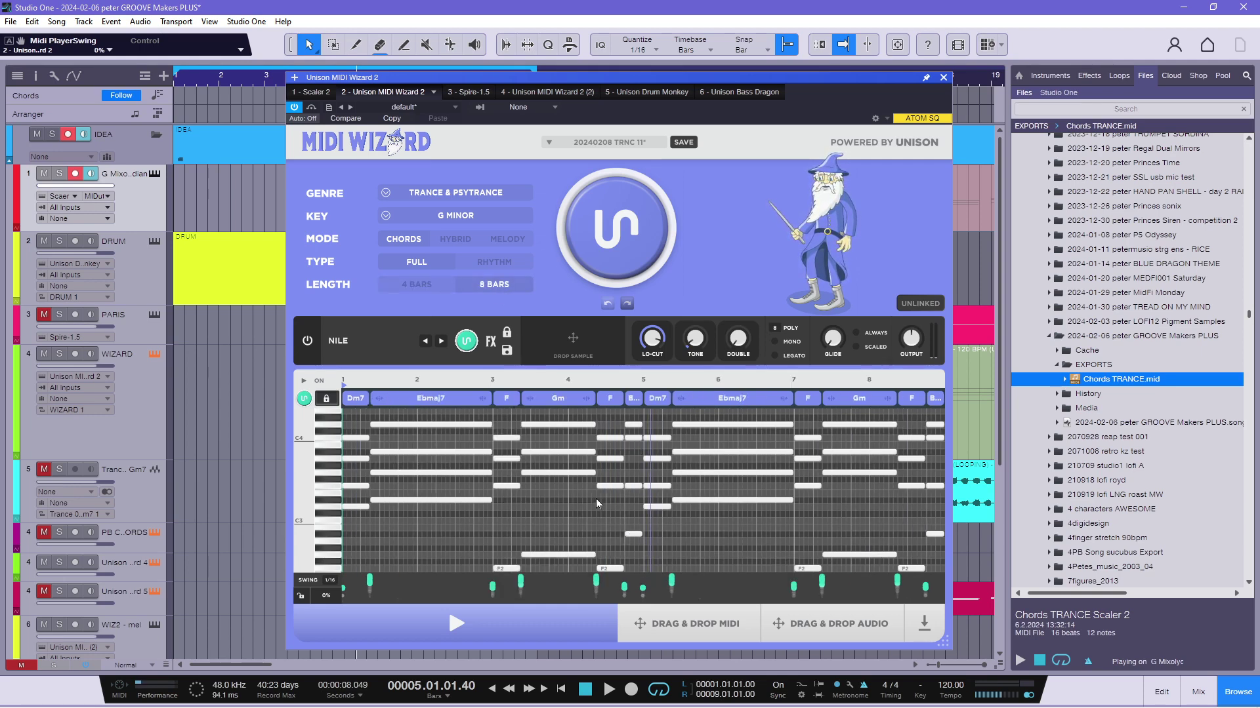
key("space")
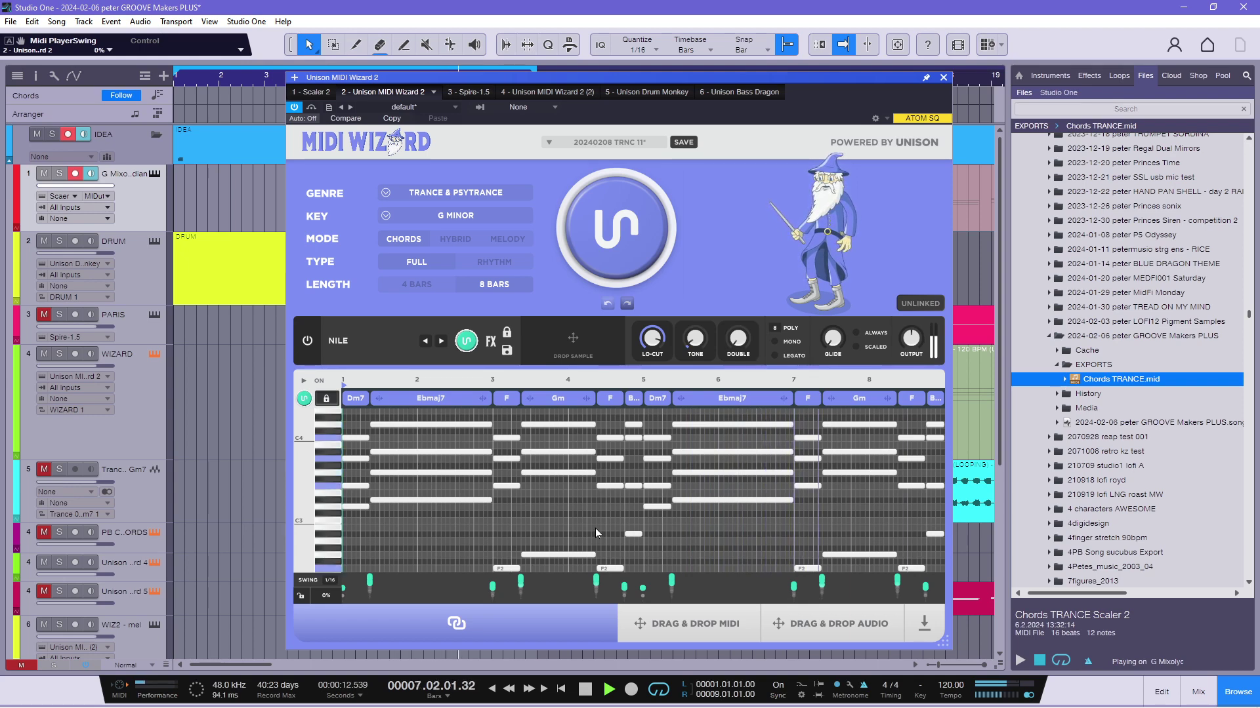
key("space")
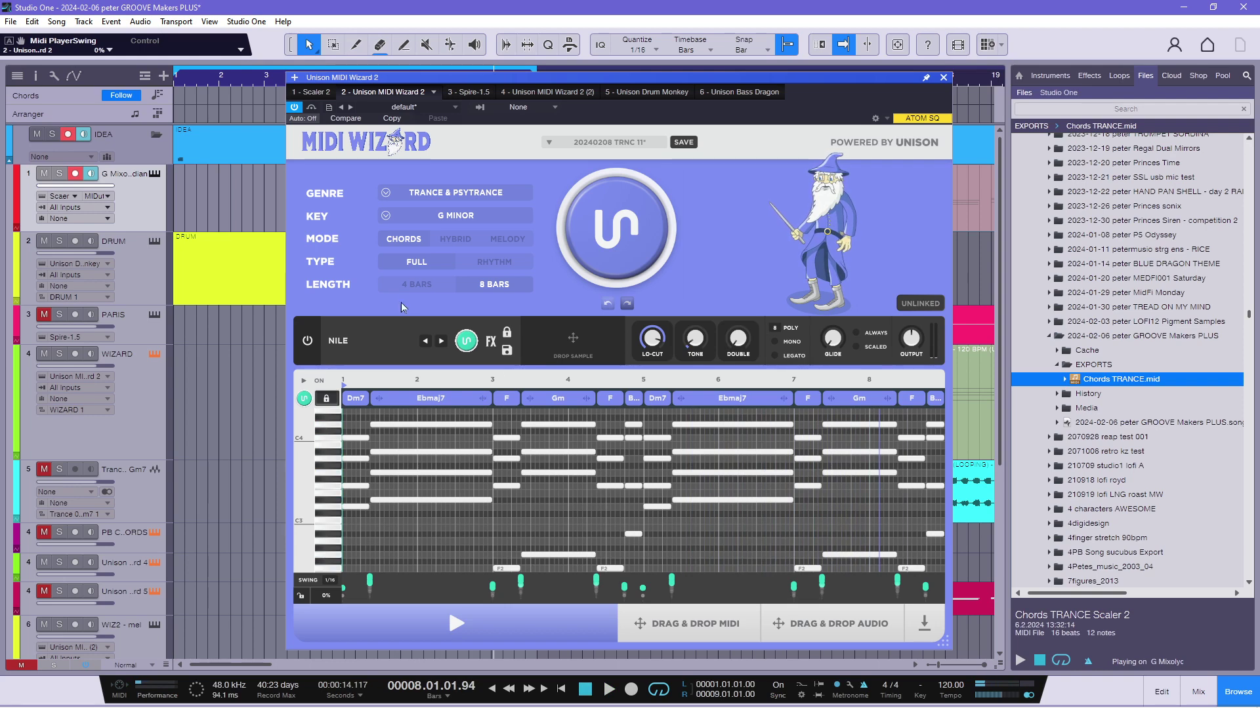
Recheck the 4-bar length, return to 8 bars, and generate and audition a new groove variation with the chords locked.
left_click(421, 290)
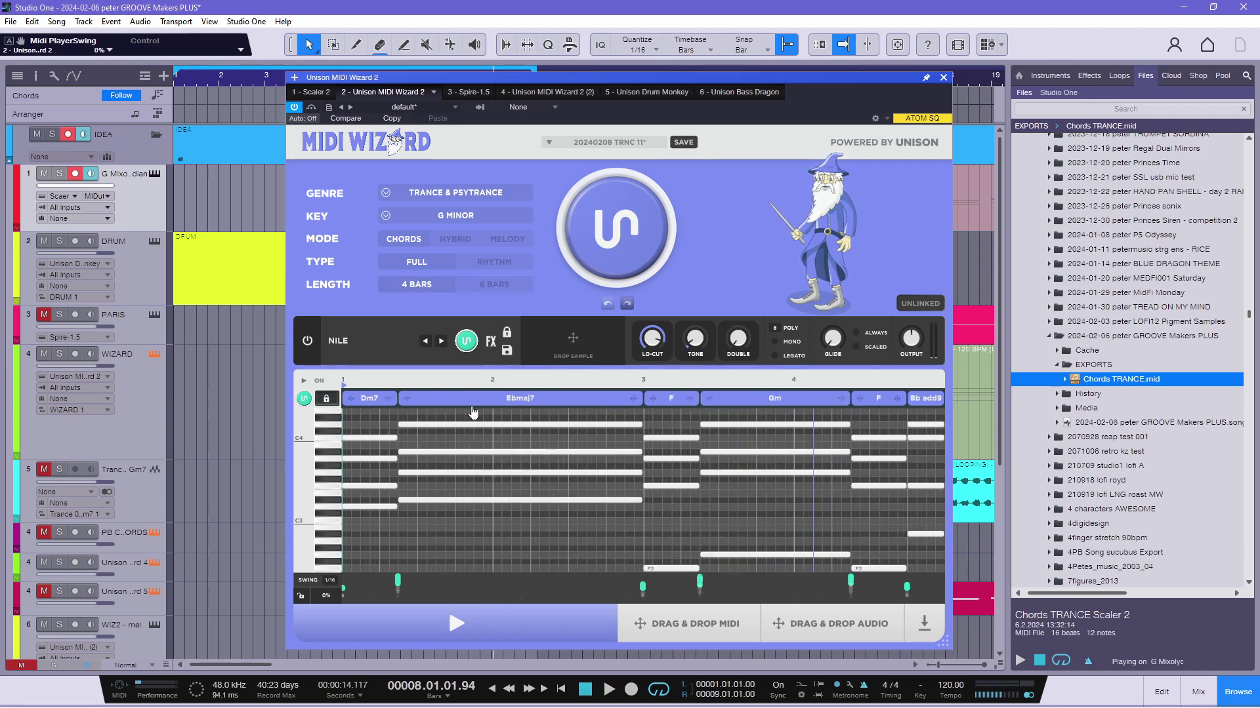
left_click(489, 287)
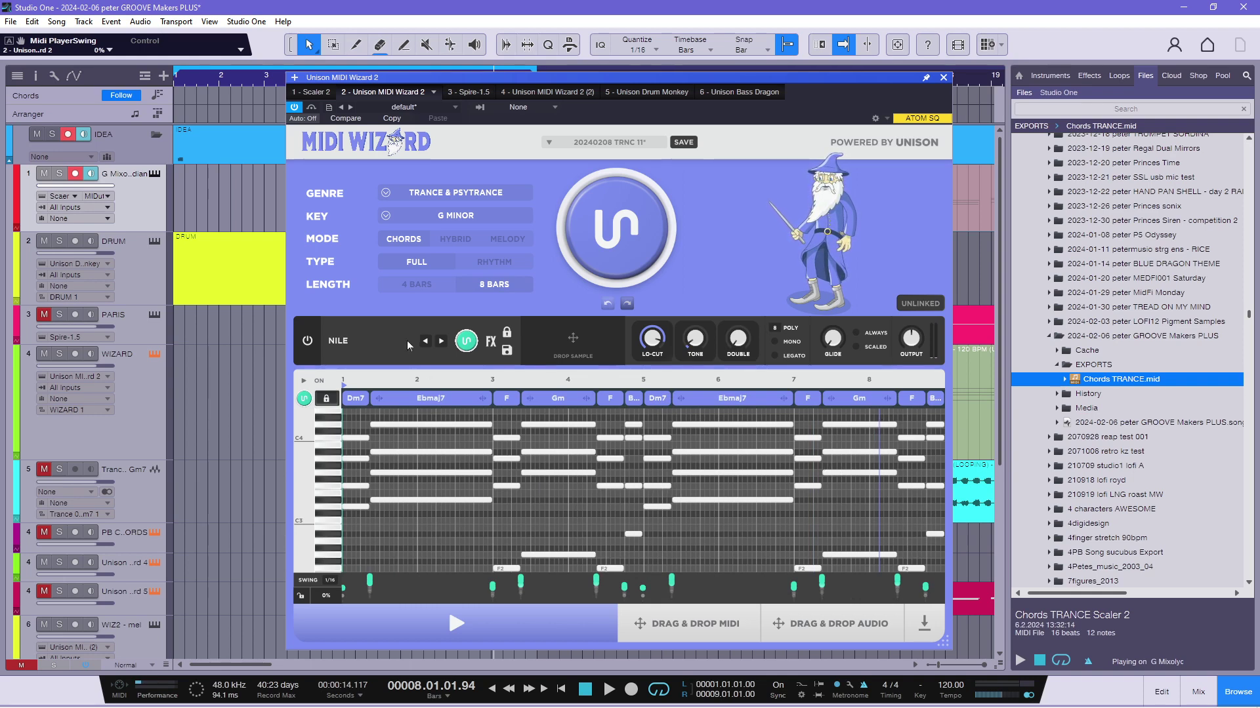
left_click(415, 292)
left_click(505, 289)
left_click(623, 227)
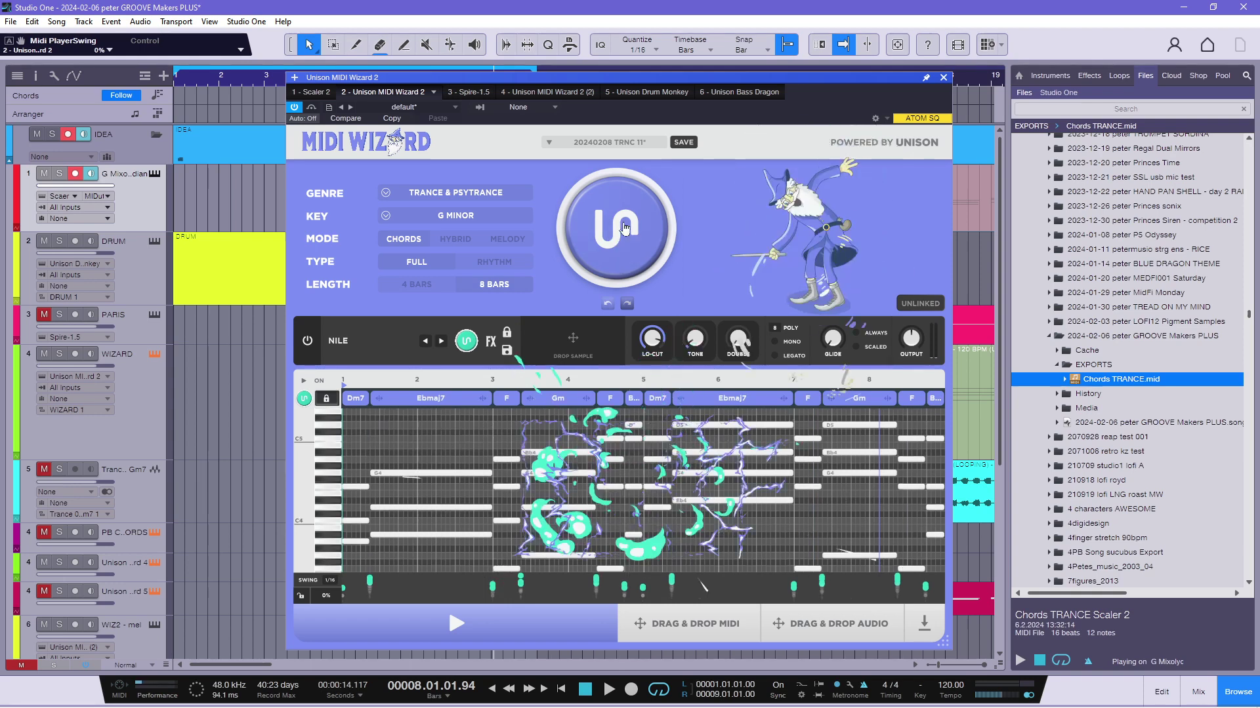
key("space")
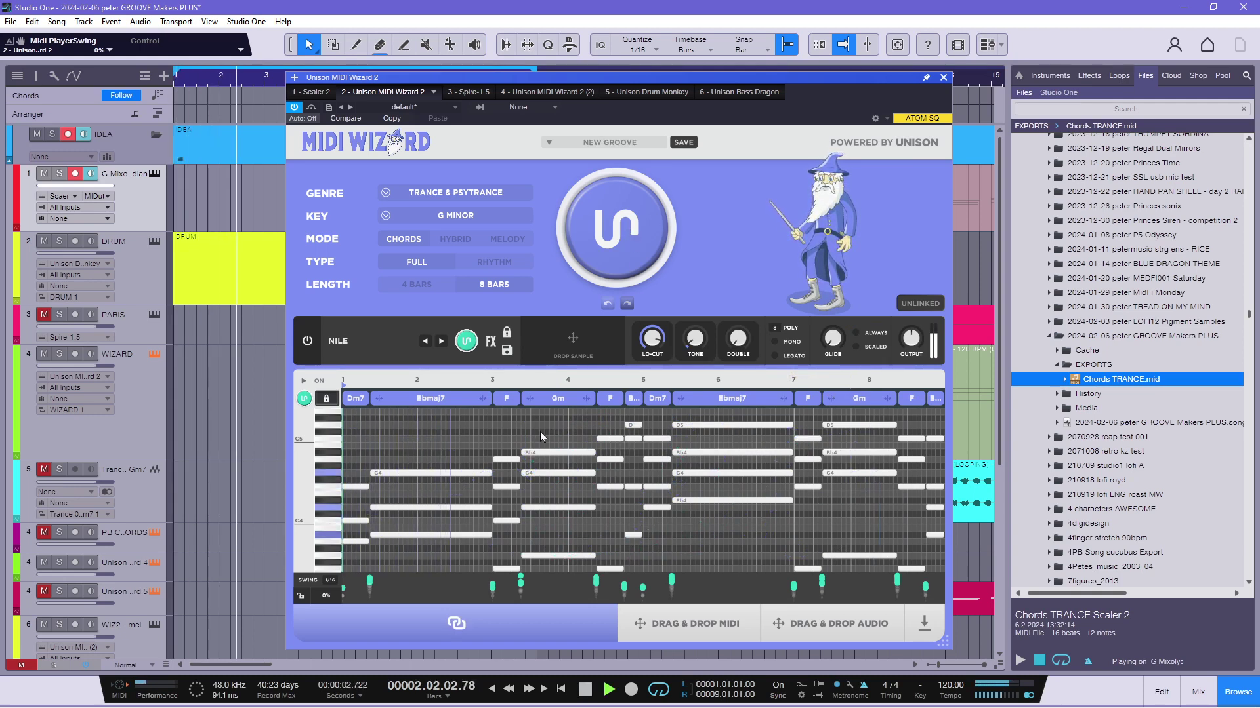
Unlock the chord progression, generate a new 8-bar groove with the Nile sound, and audition it.
left_click(326, 398)
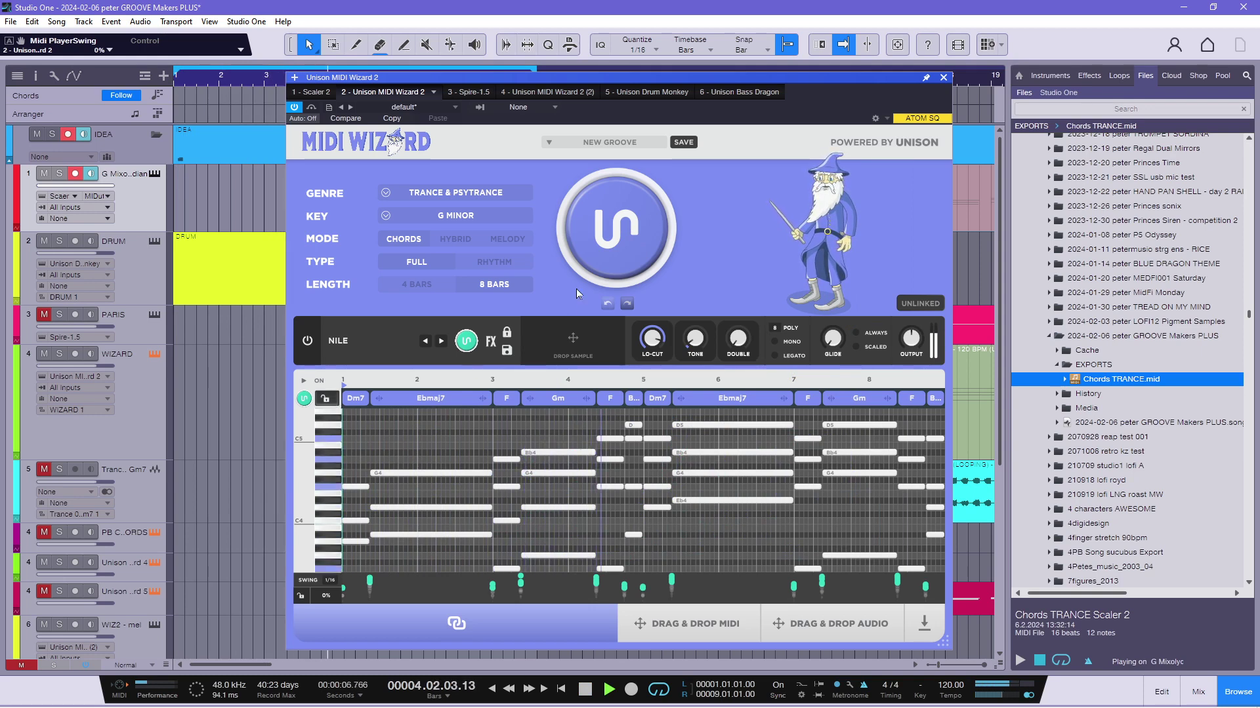
key("space")
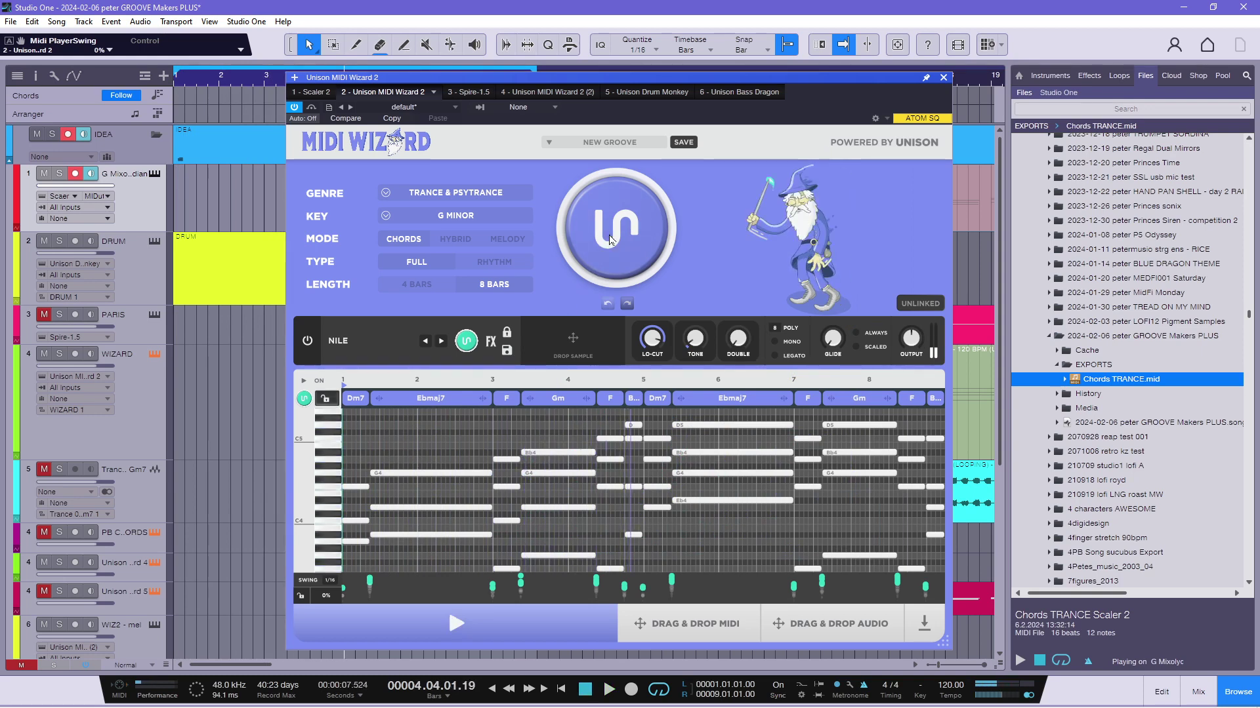
left_click(610, 240)
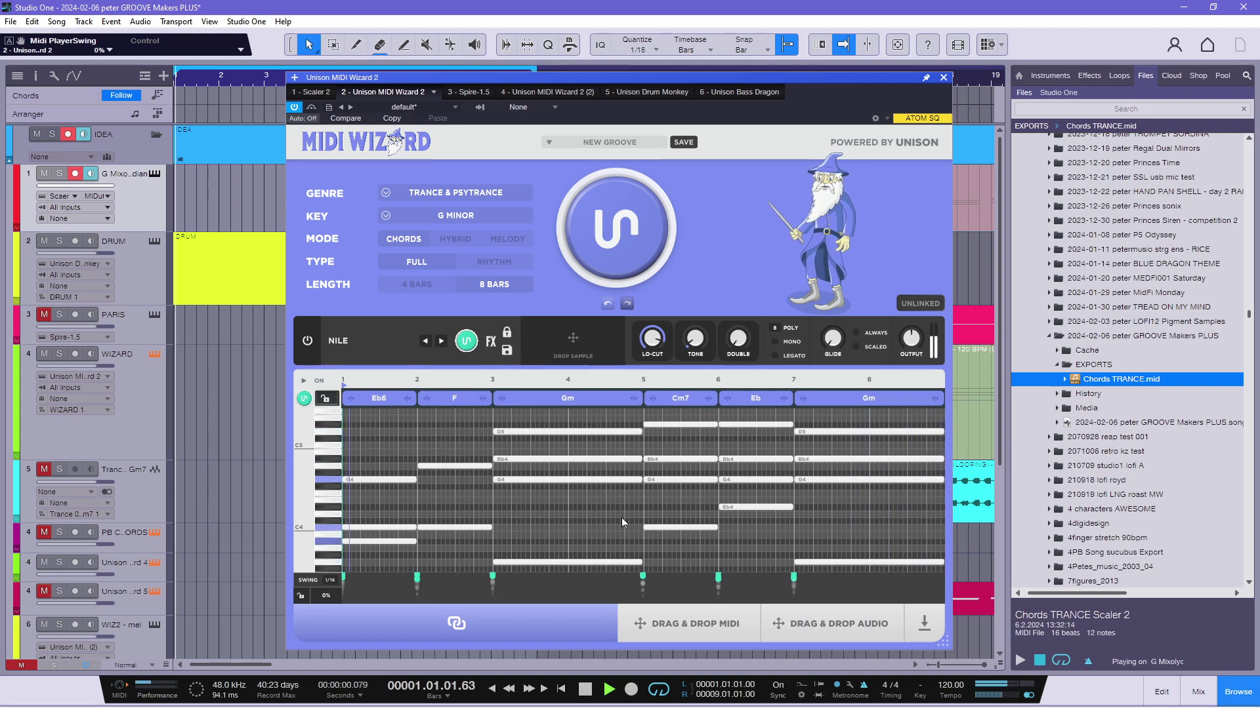
key("space")
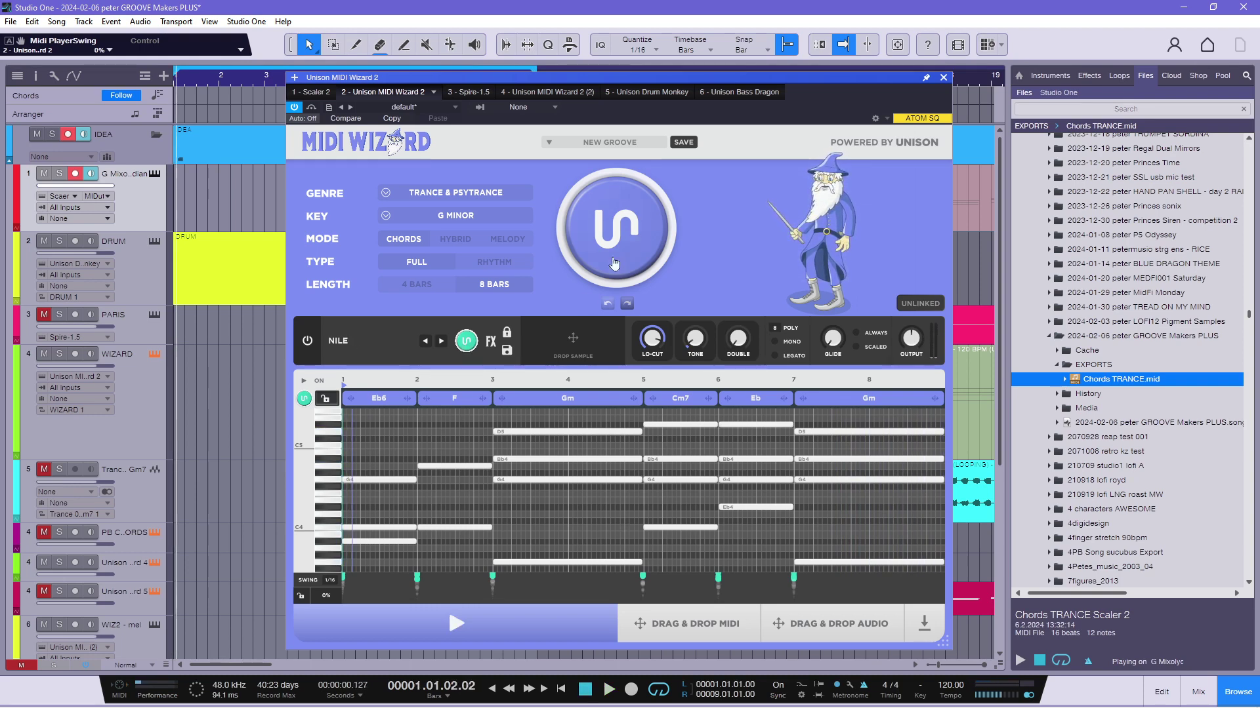
left_click(683, 141)
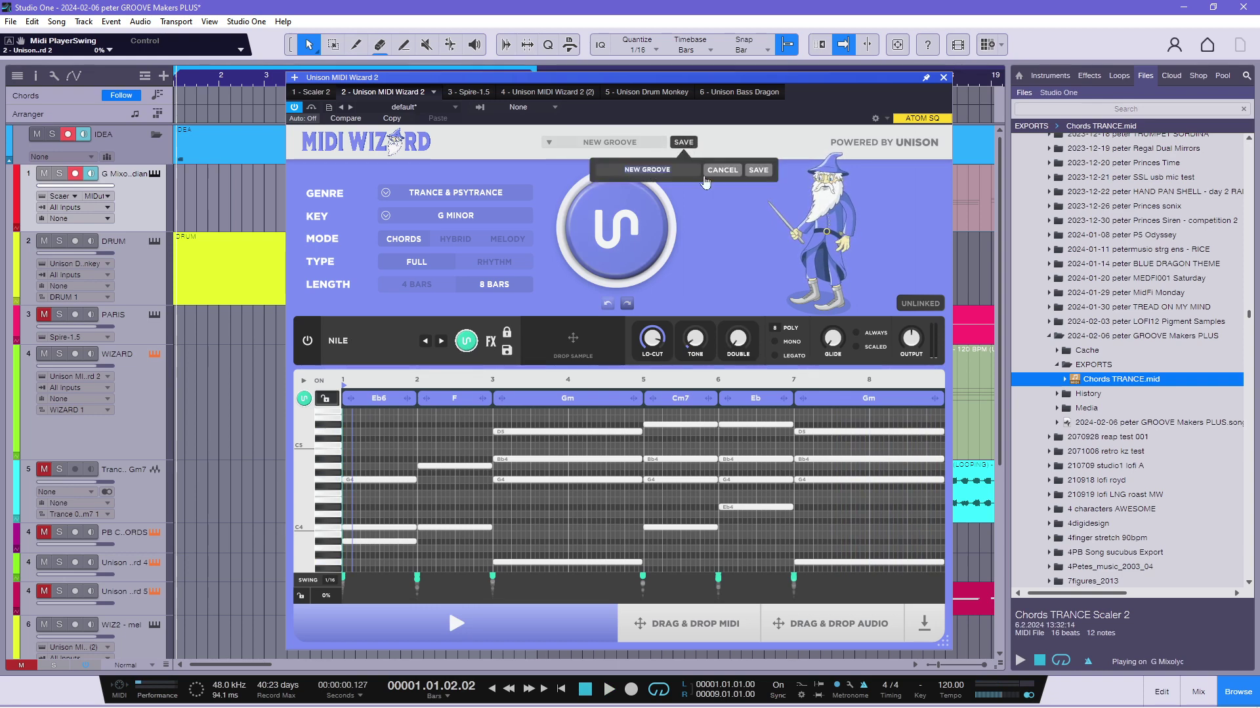
type("20240208 112")
key("BackSpace")
key("BackSpace")
type("2 GO")
left_click(761, 171)
Load the "Open The Light" sound from the Chords category of the factory expansion pack and audition the progression.
left_click(342, 344)
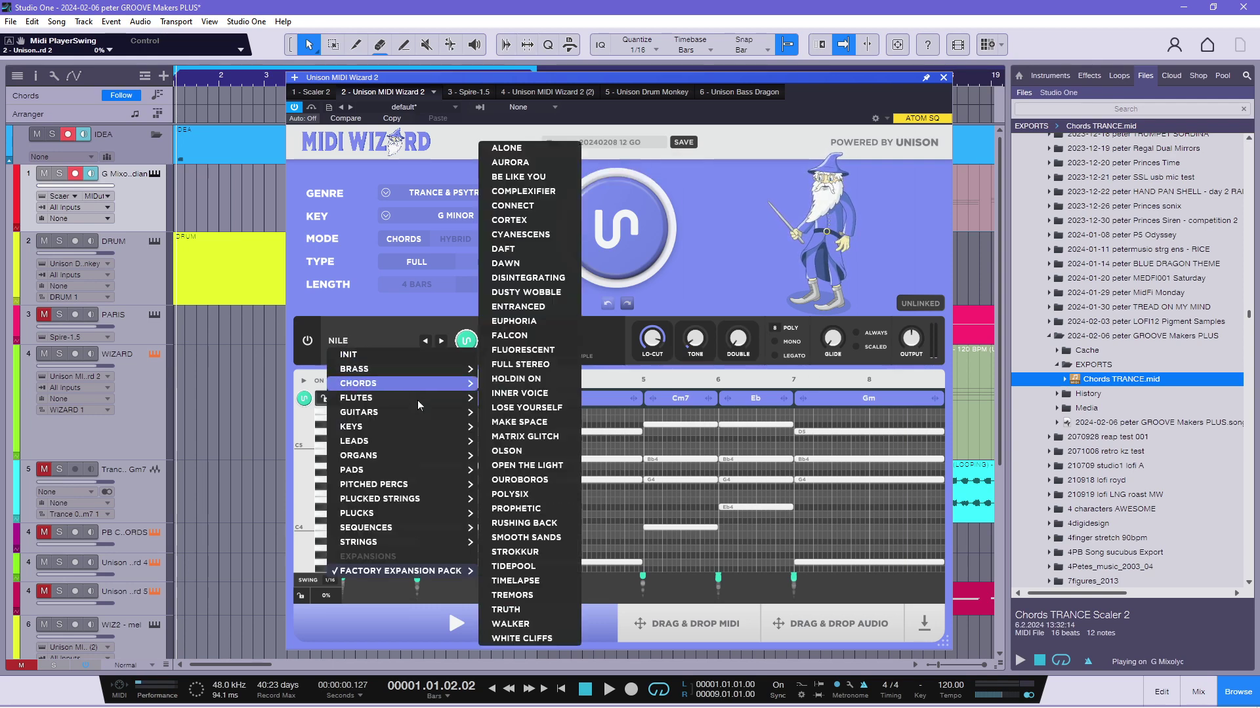
mouse_move(422, 385)
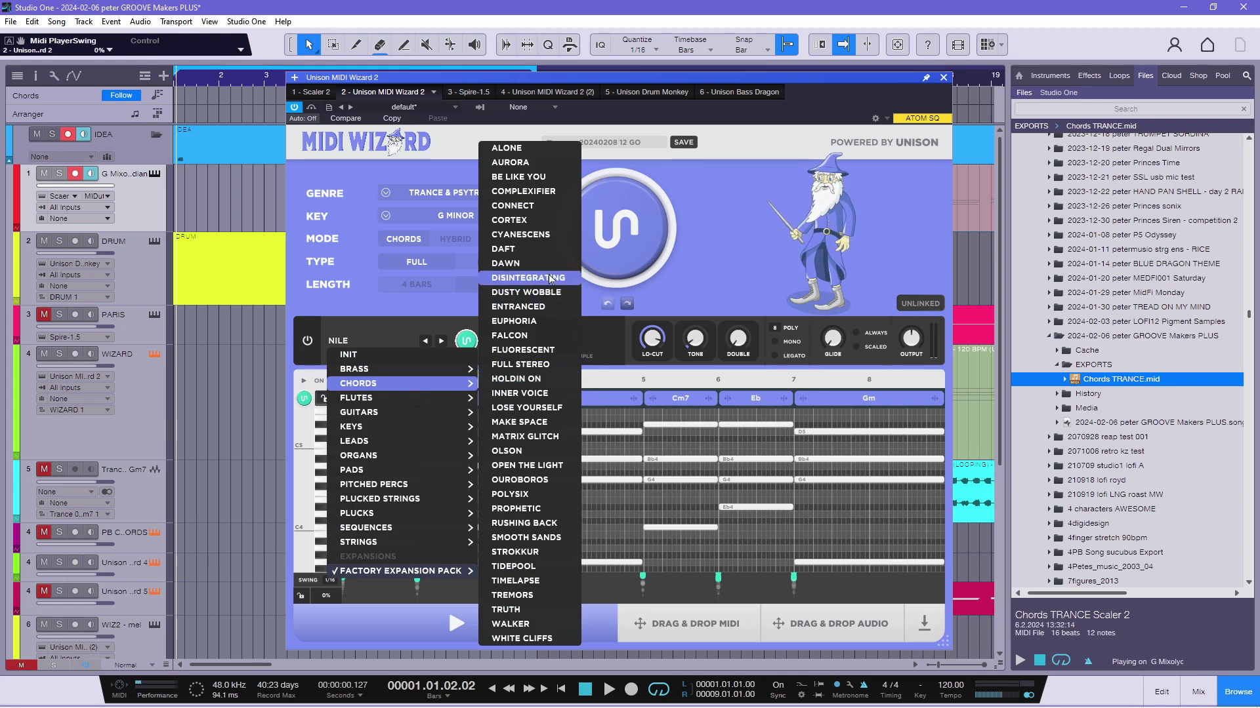
left_click(549, 466)
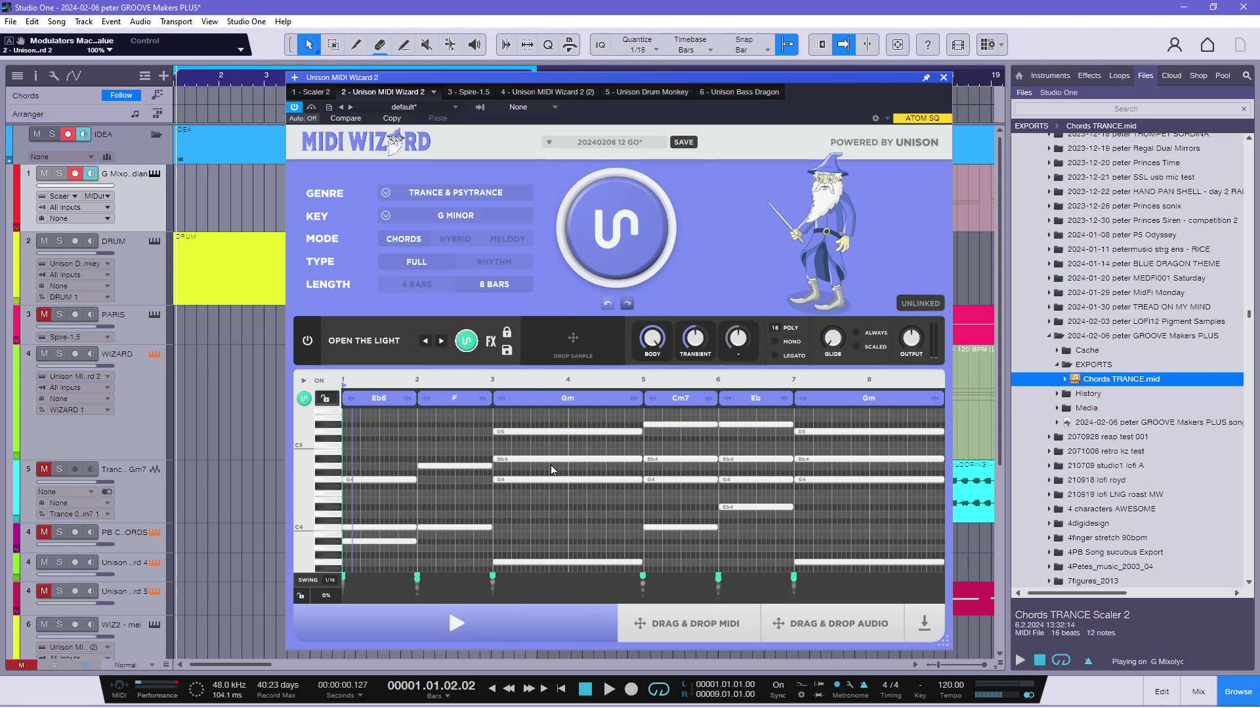
key("space")
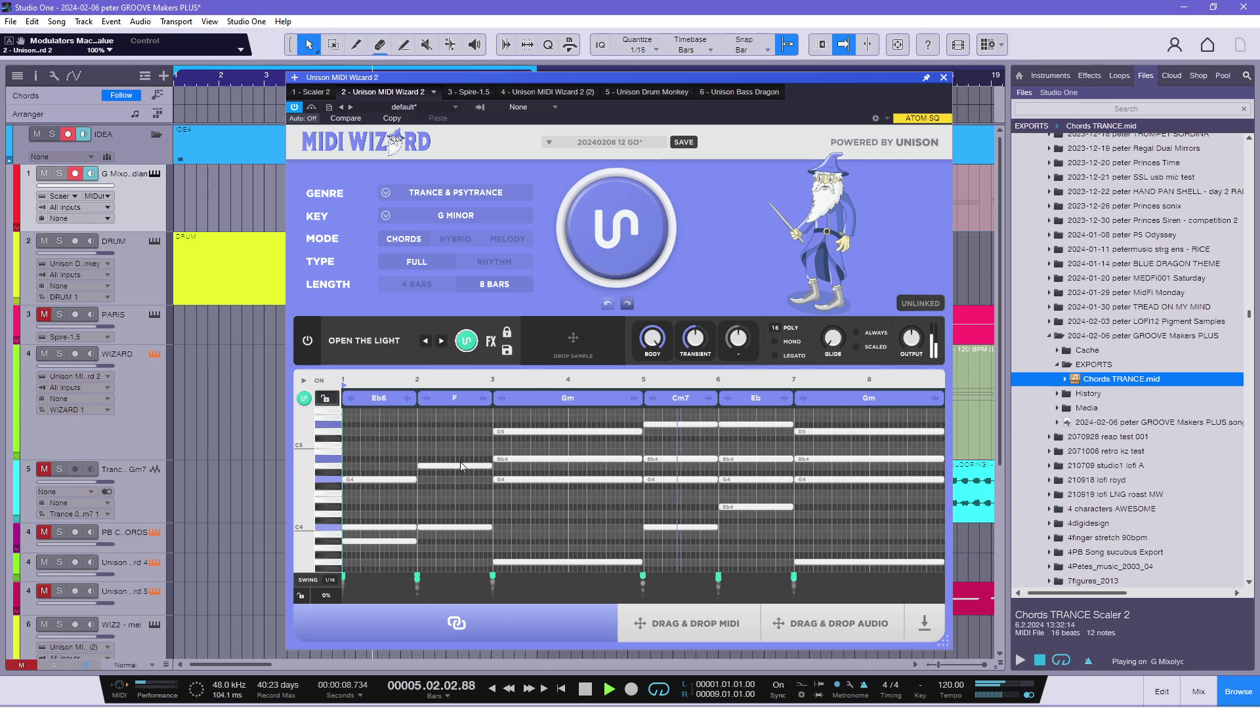
key("space")
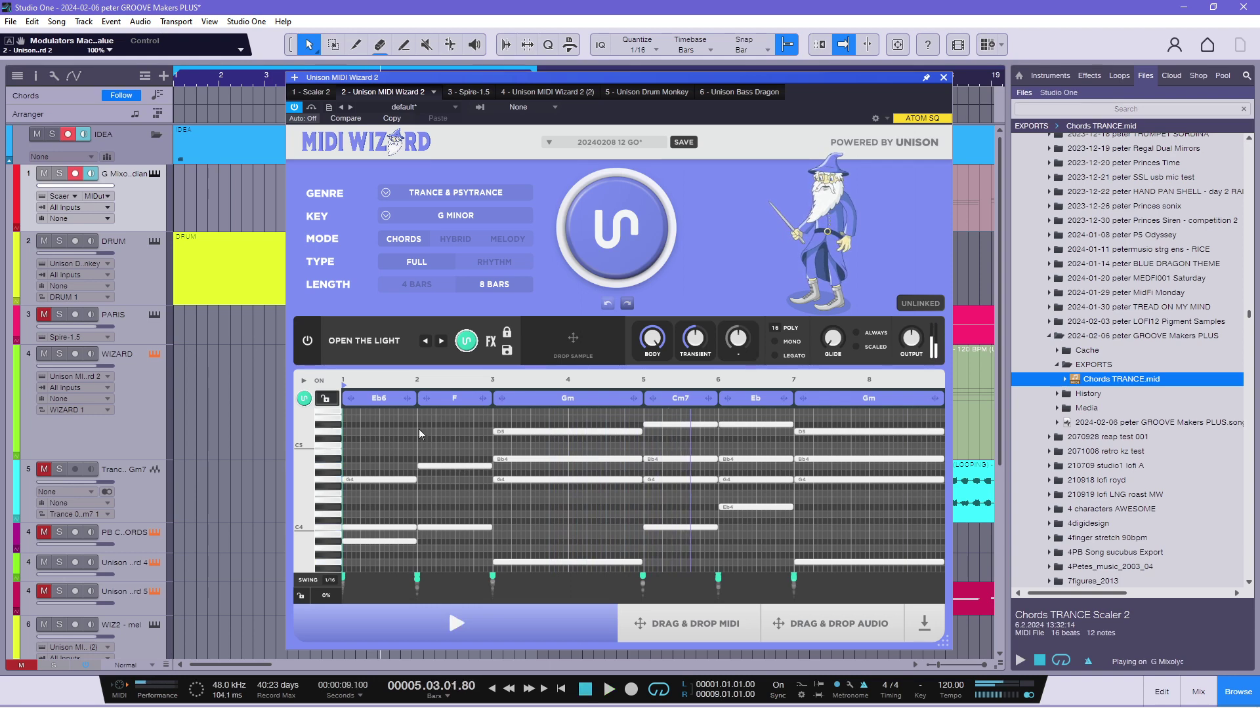
Change the sound to Ouroboros and audition the progression with it.
left_click(431, 349)
key("space")
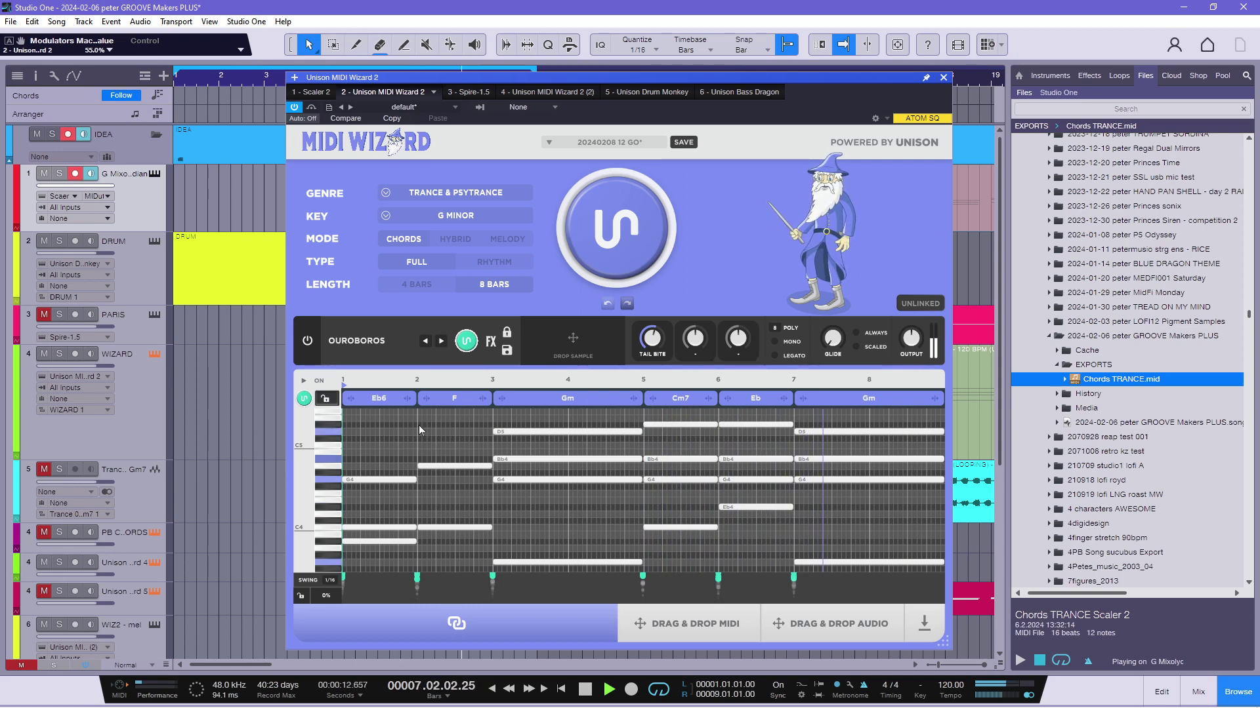
key("space")
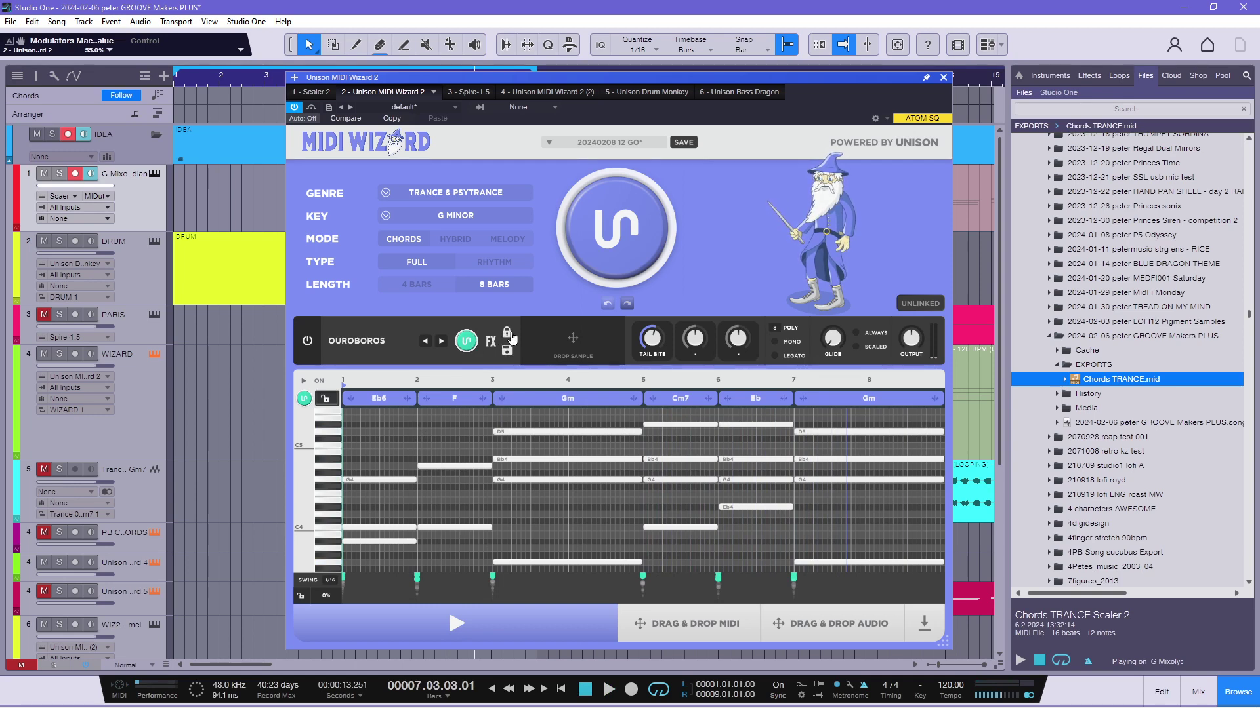
left_click(509, 334)
key("space")
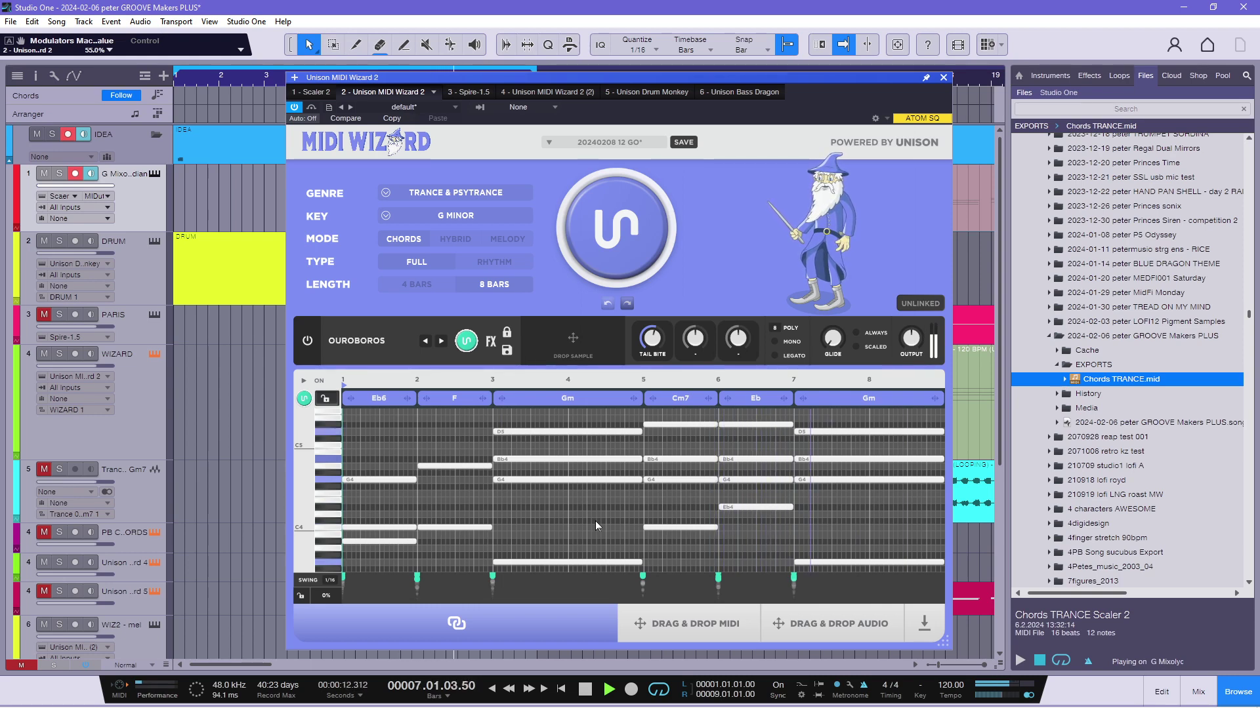
key("space")
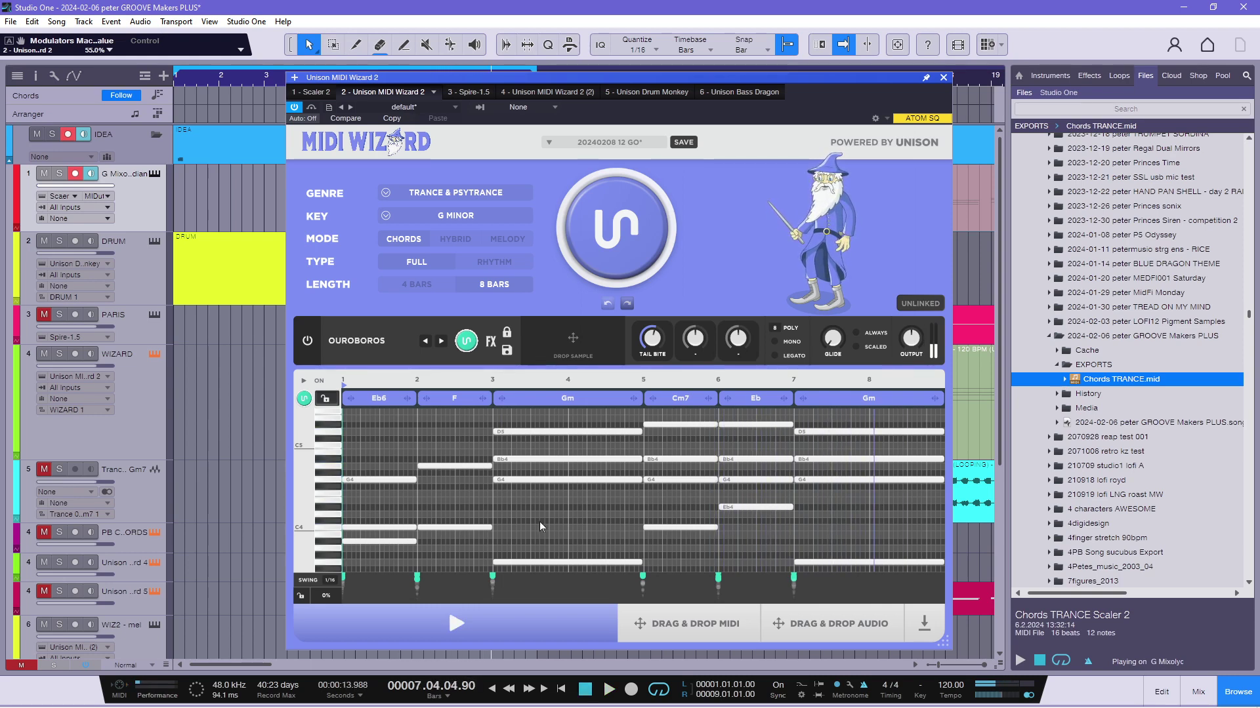
Play the progression once more and place its MIDI on the WIZARD track from bar 1.
key("space")
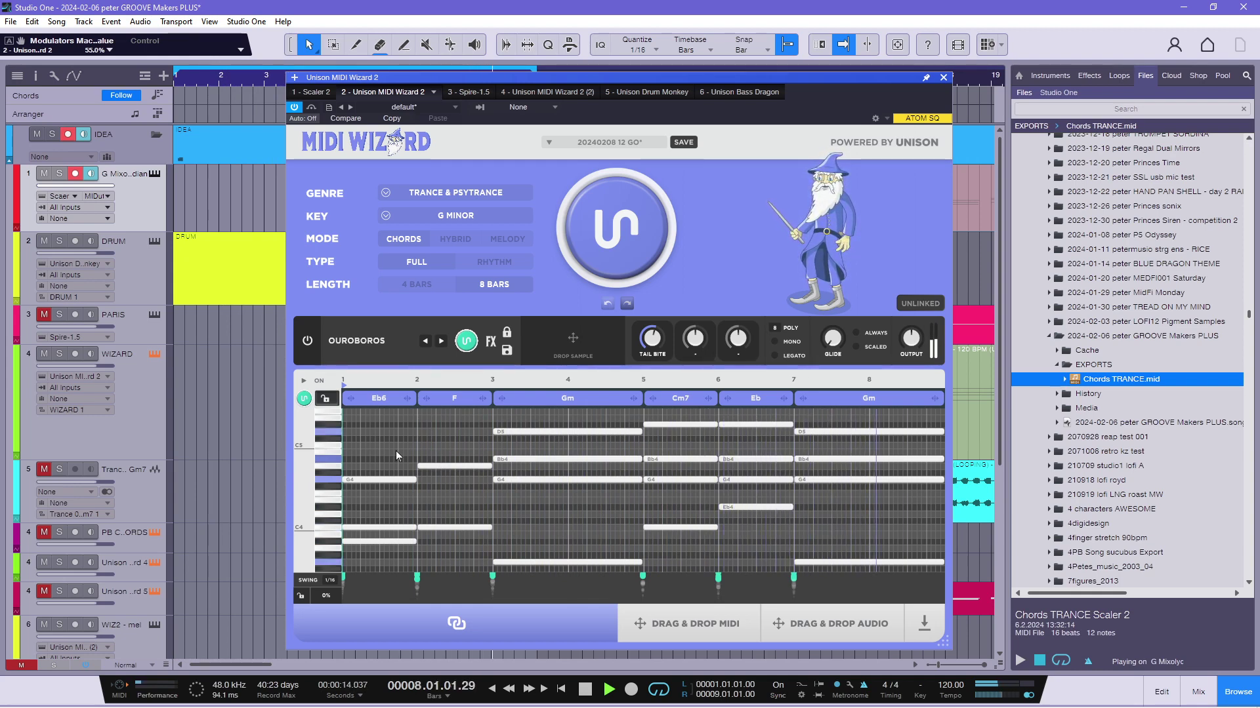
key("space")
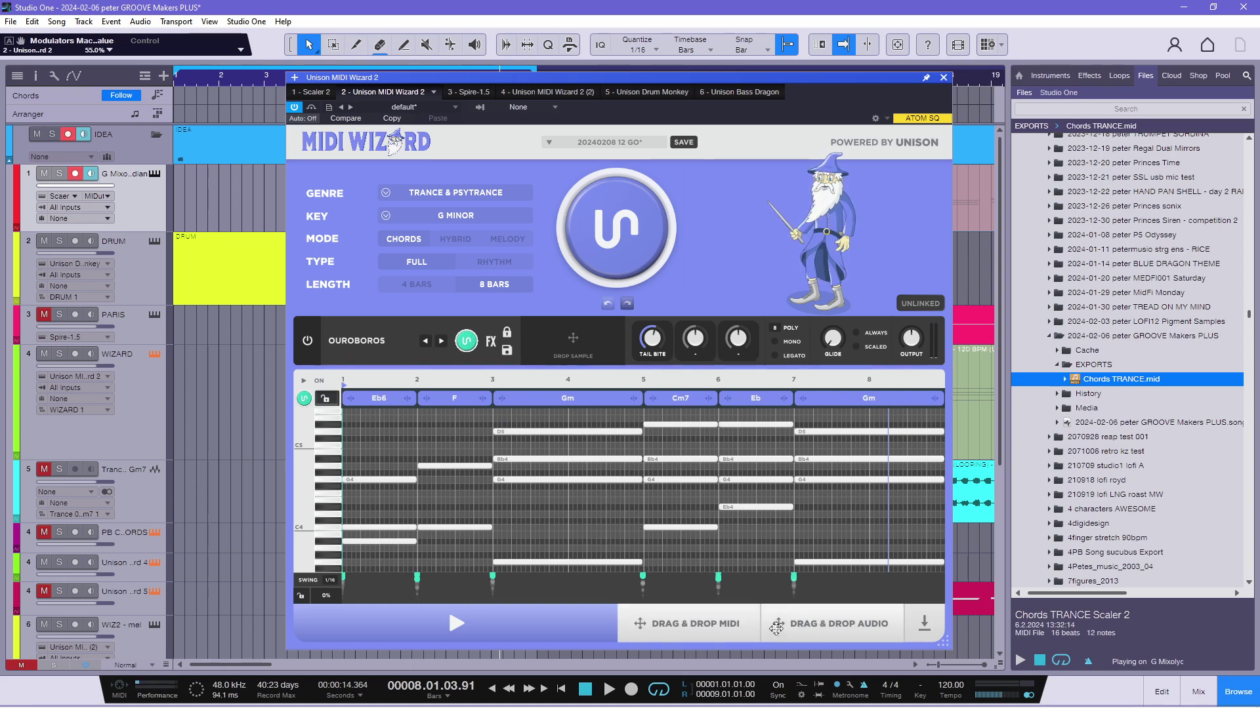
left_click(691, 625)
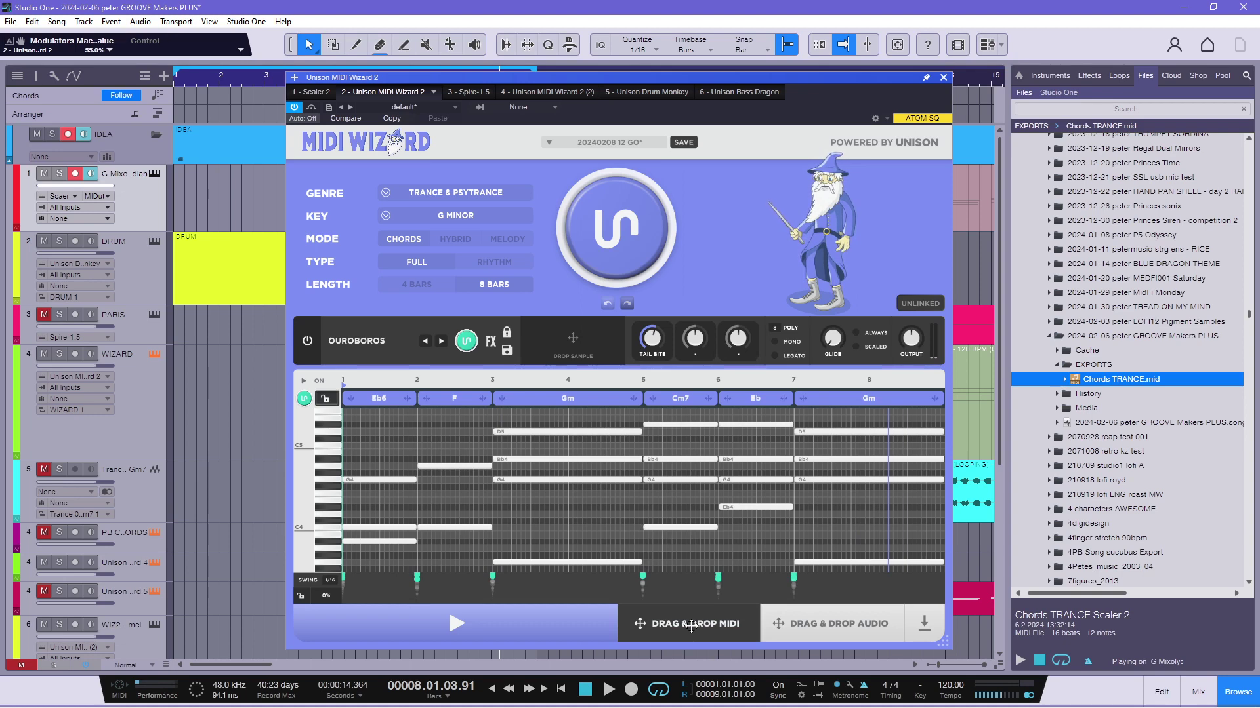
left_click_drag(691, 625, 195, 416)
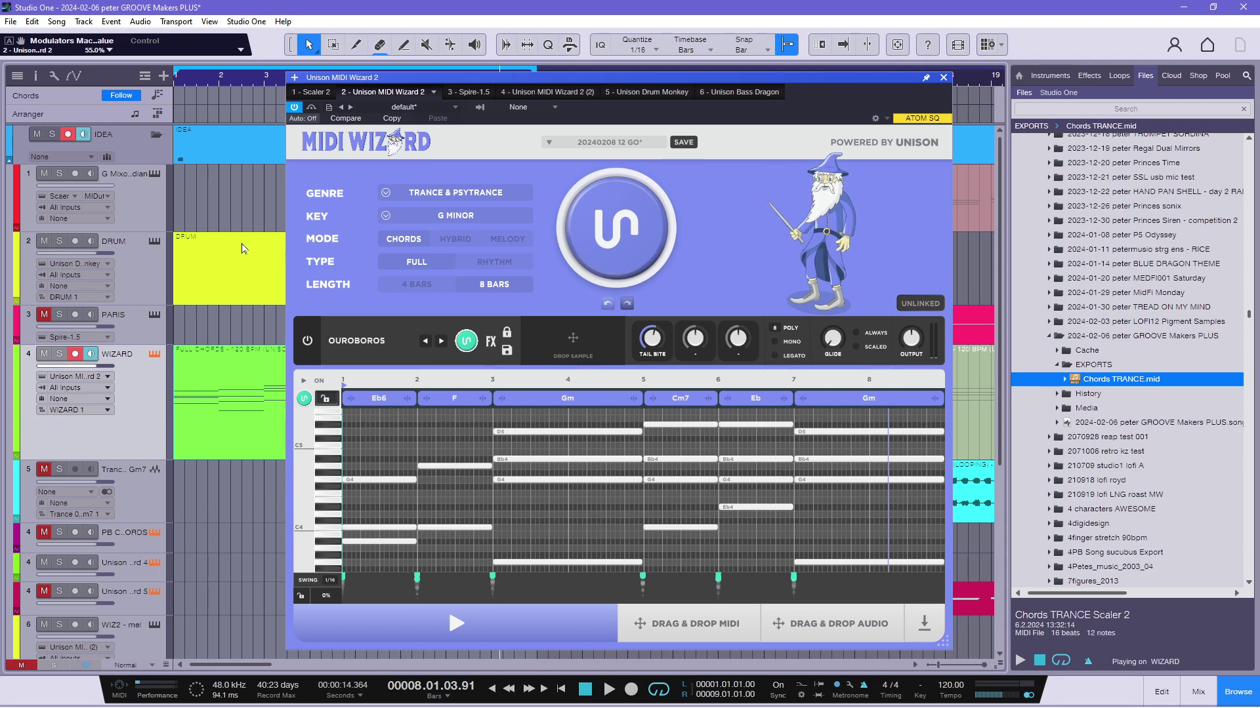
Mute the chord clip on the WIZARD track and audition the progression directly from MIDI Wizard.
left_click(425, 46)
left_click(249, 369)
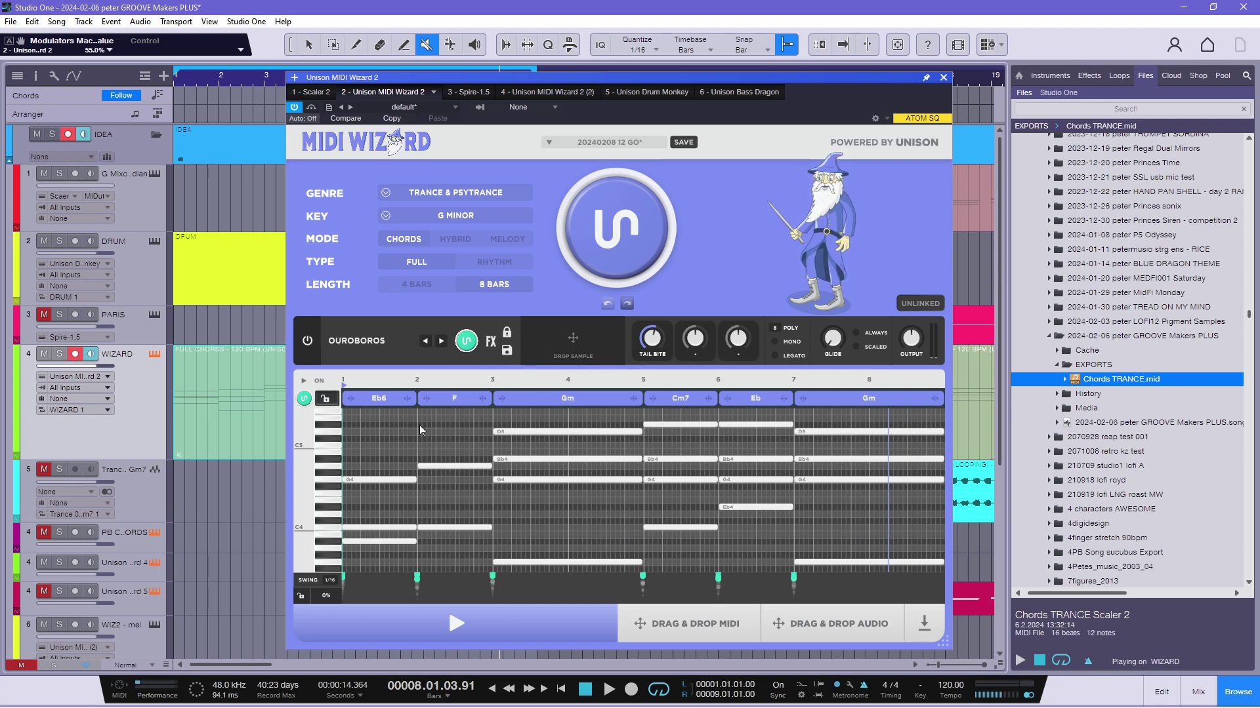
key("space")
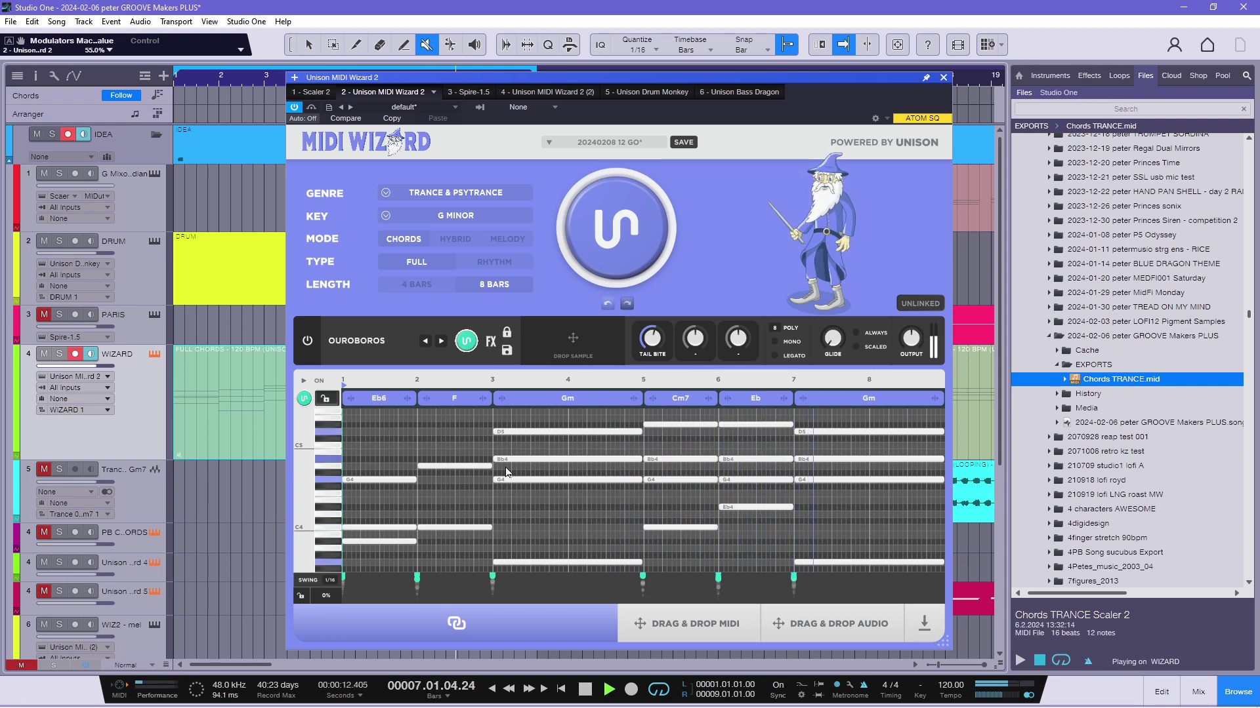
key("space")
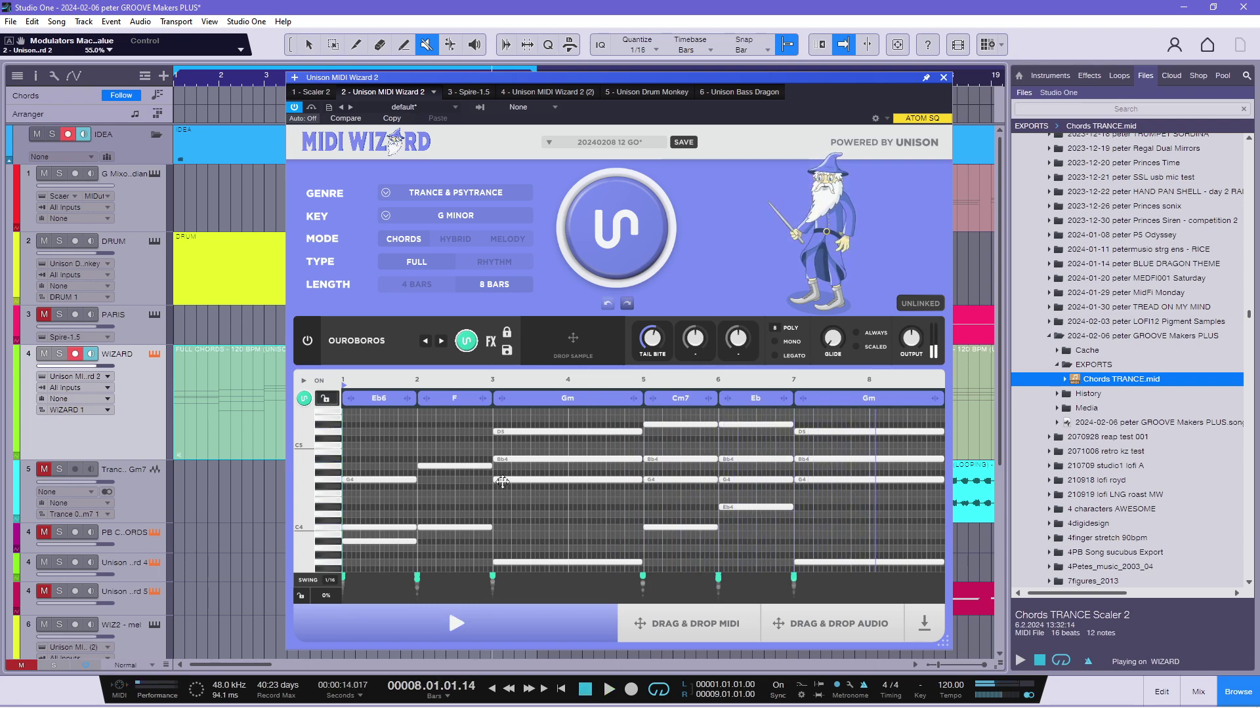
Shorten the four notes of the Gm chord at bar 3 to about beat 2 of bar 4 and fill the gap with a second Gm chord.
left_click(533, 429)
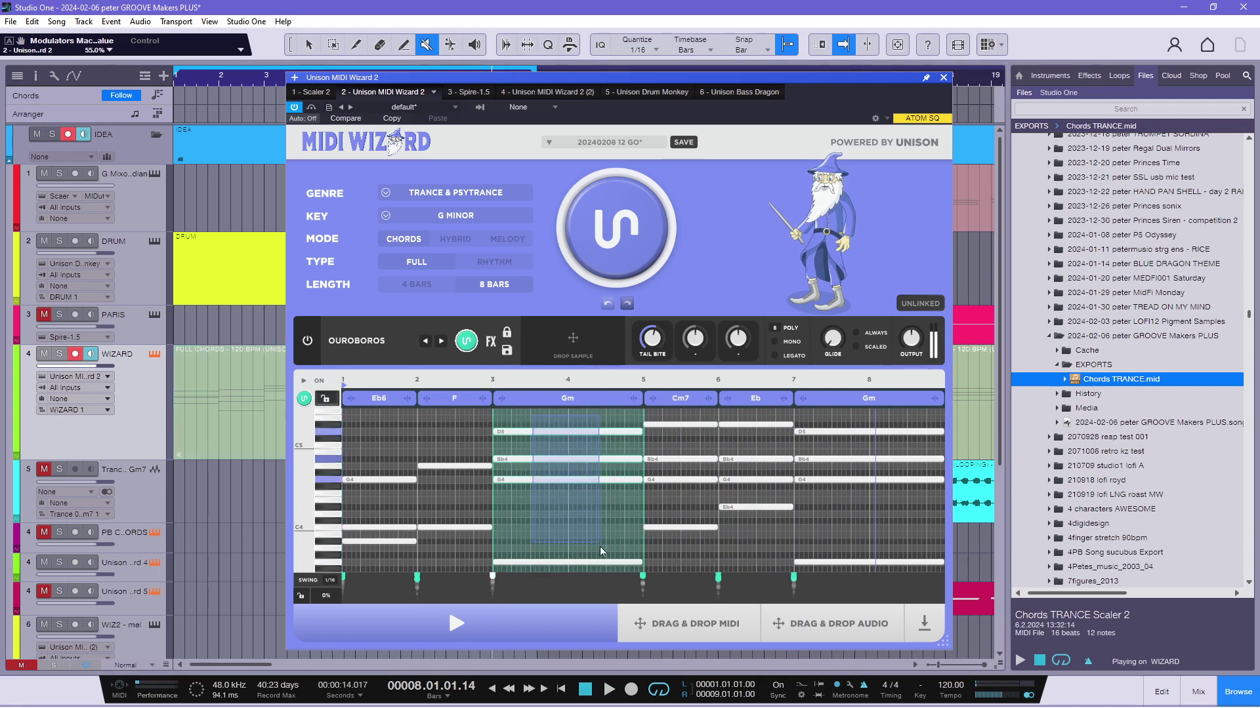
left_click_drag(601, 559, 639, 563)
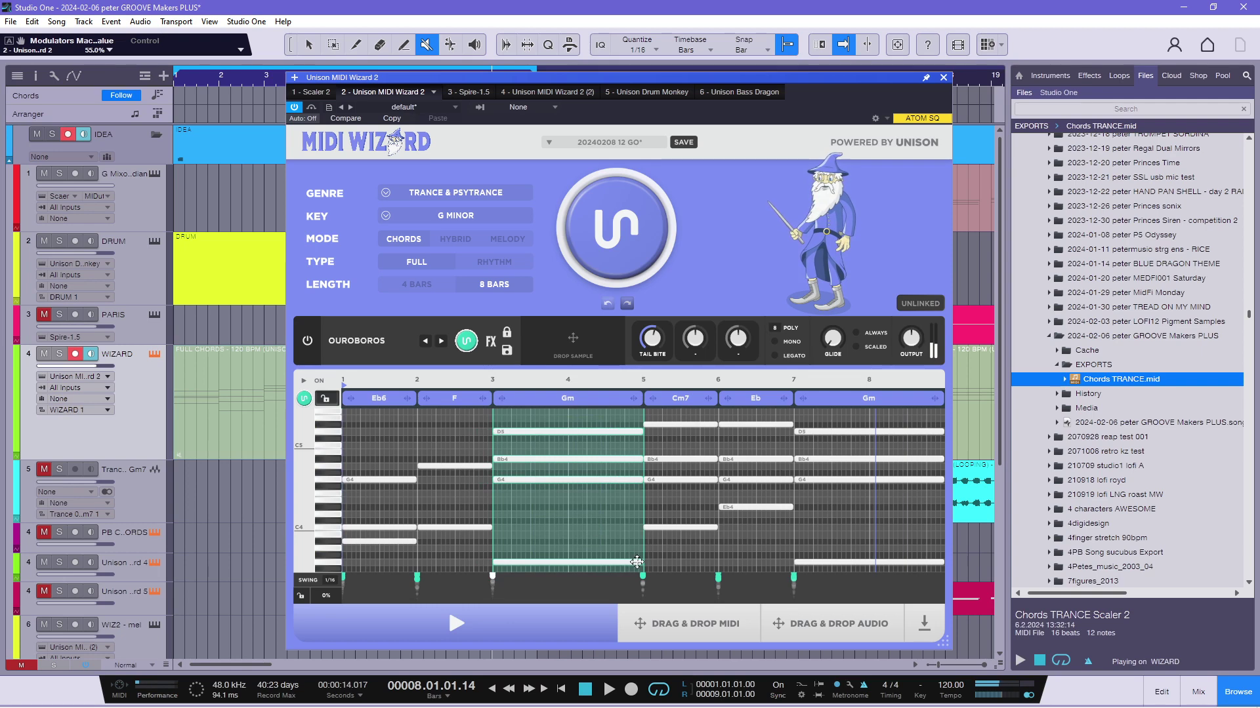
left_click_drag(641, 433, 587, 433)
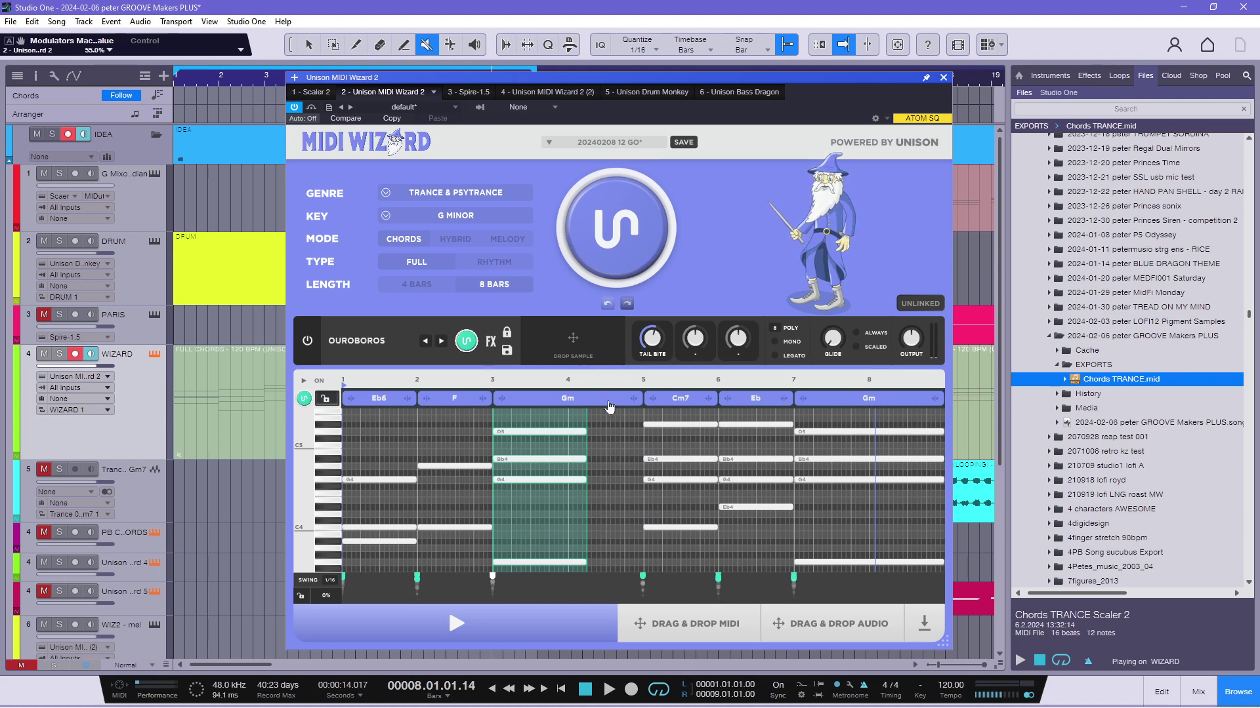
left_click_drag(633, 398, 589, 398)
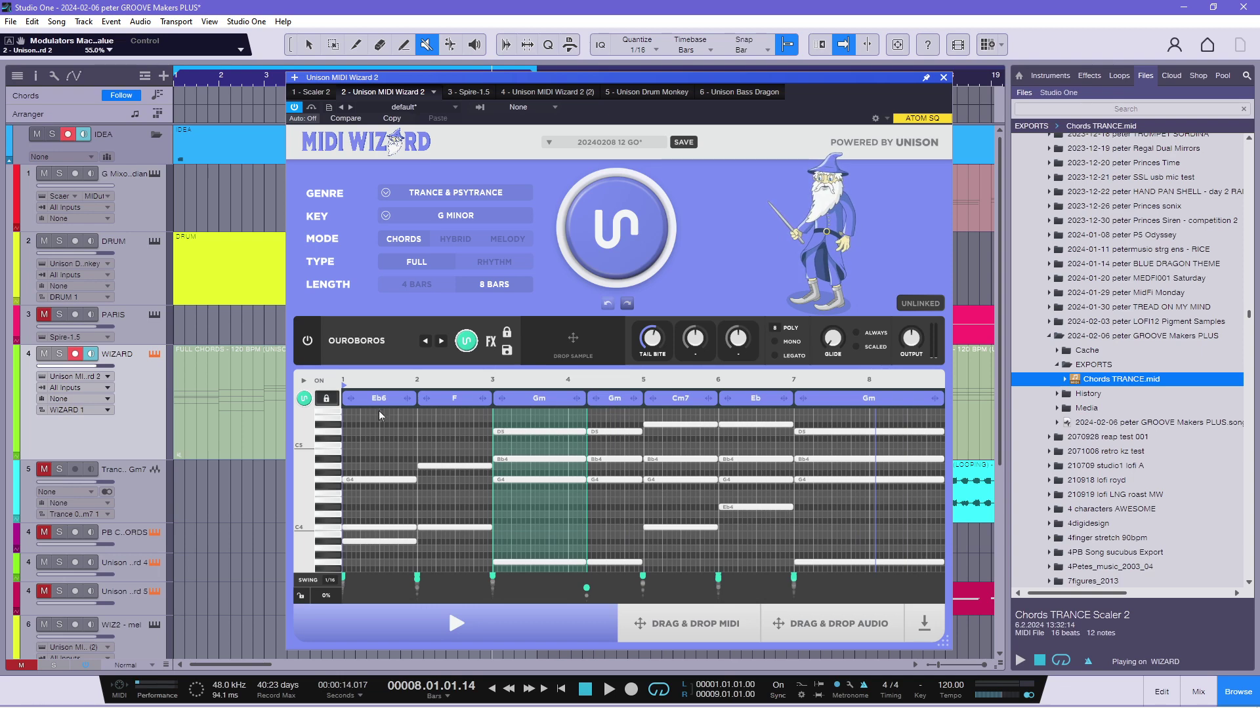
Change the short second Gm chord in bar 4 to Cm and audition the progression.
left_click(612, 405)
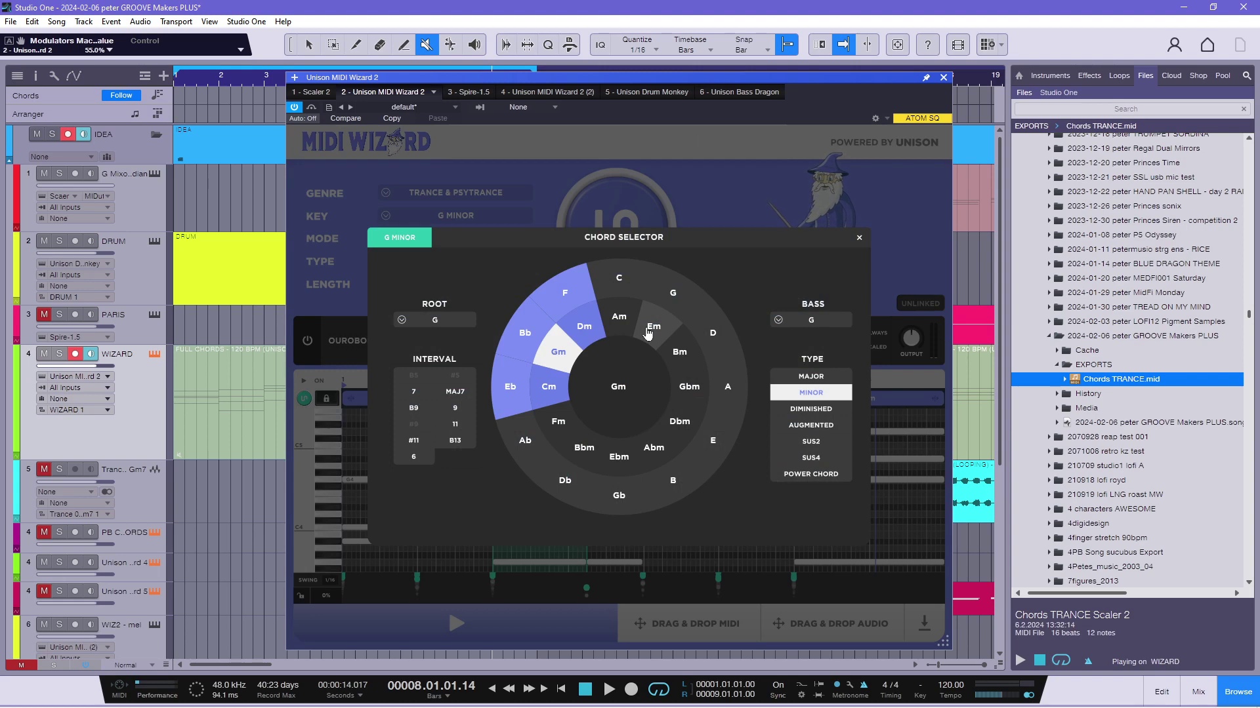
left_click(547, 391)
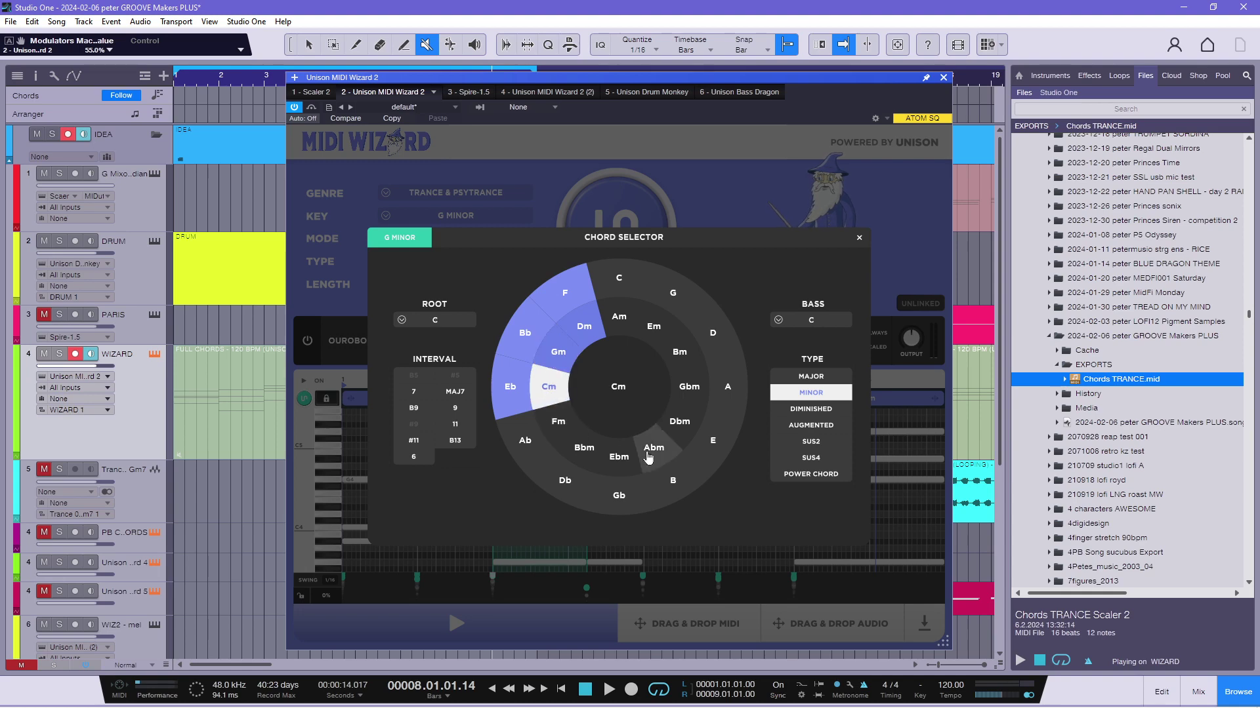
left_click(859, 240)
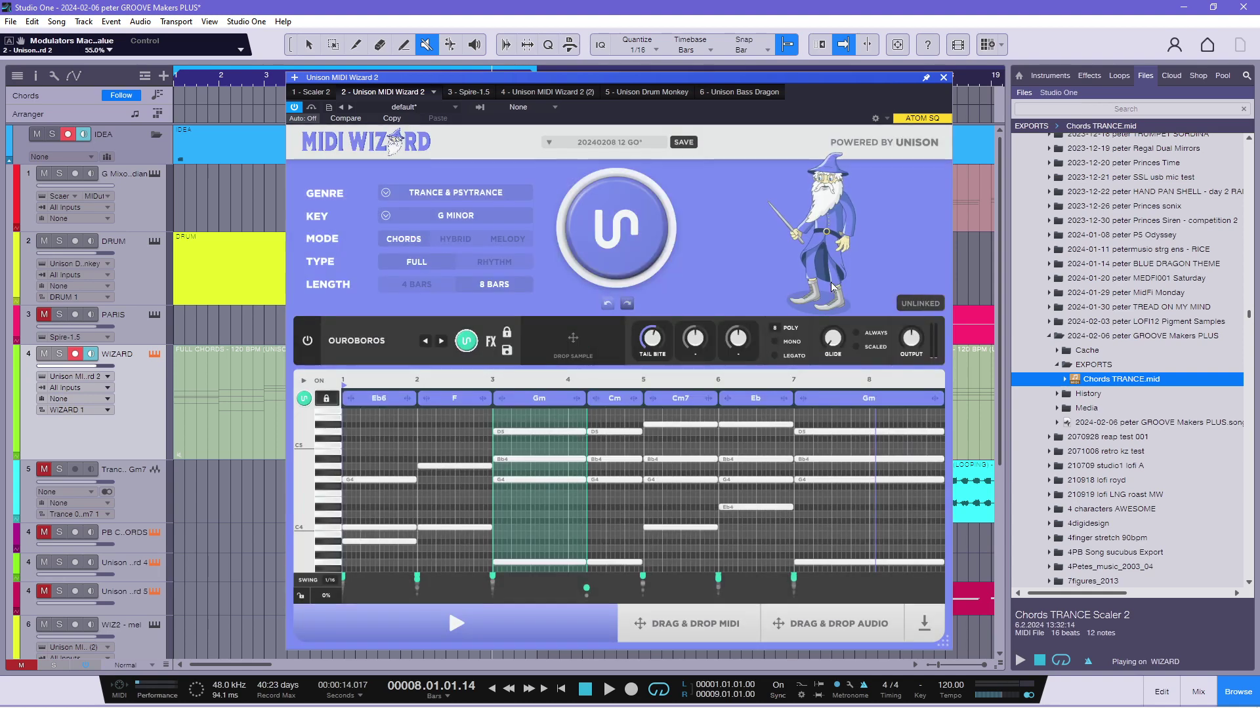
key("space")
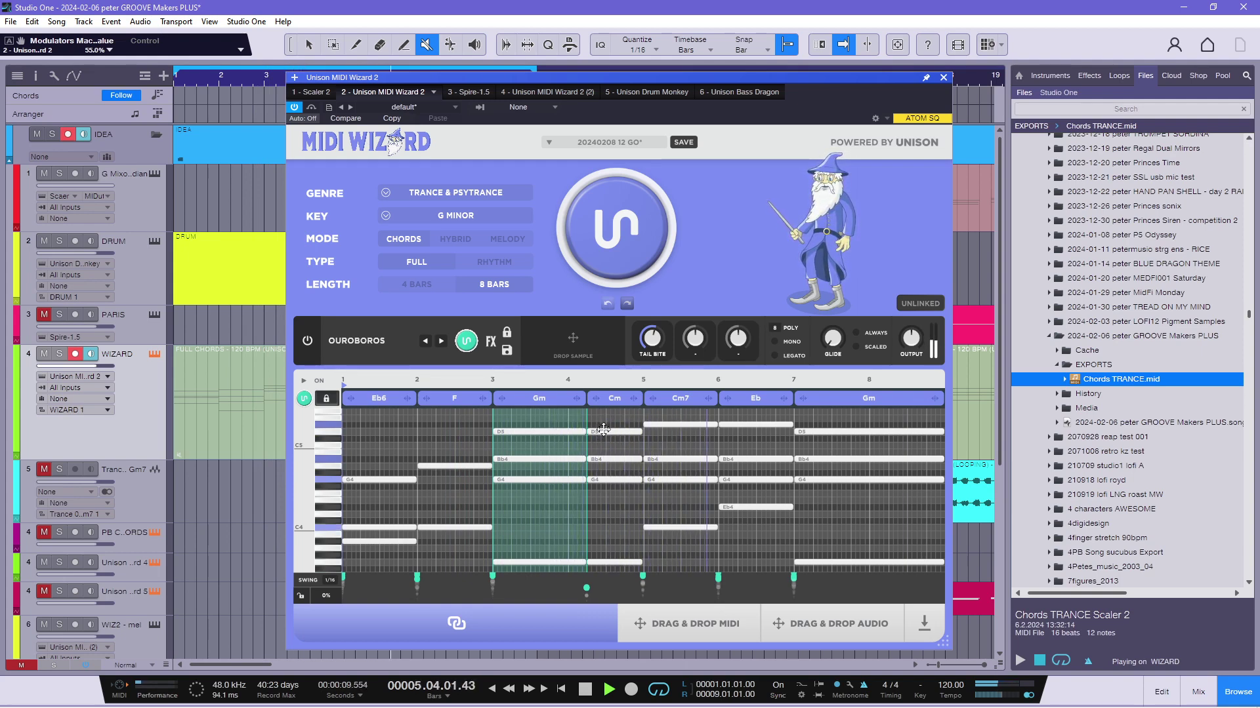
key("space")
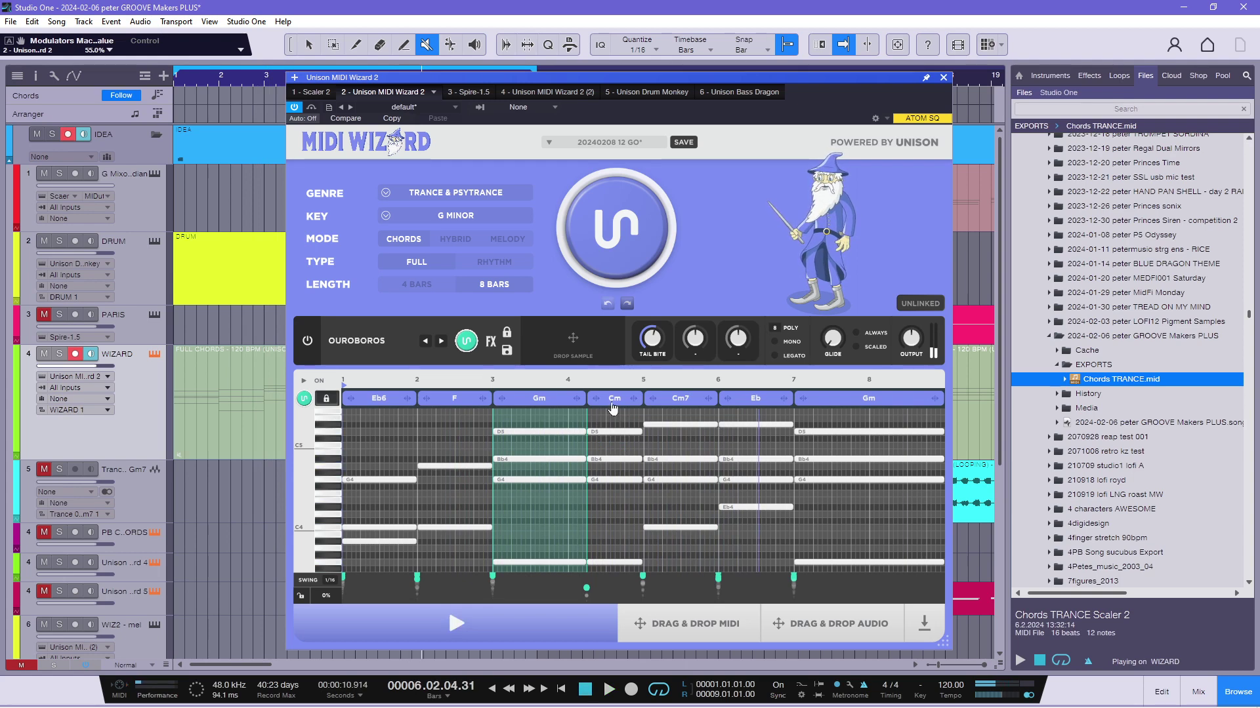
Set the short chord in bar 4 to Dm and audition the progression.
left_click(615, 423)
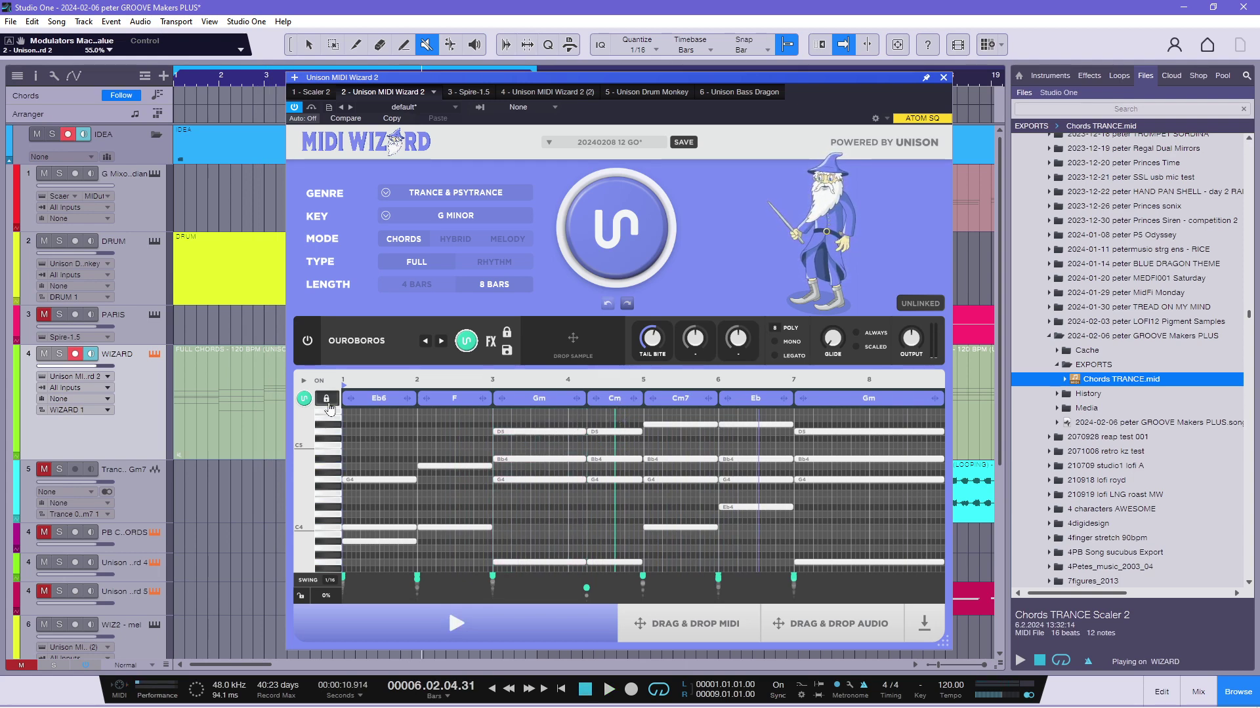
left_click(615, 400)
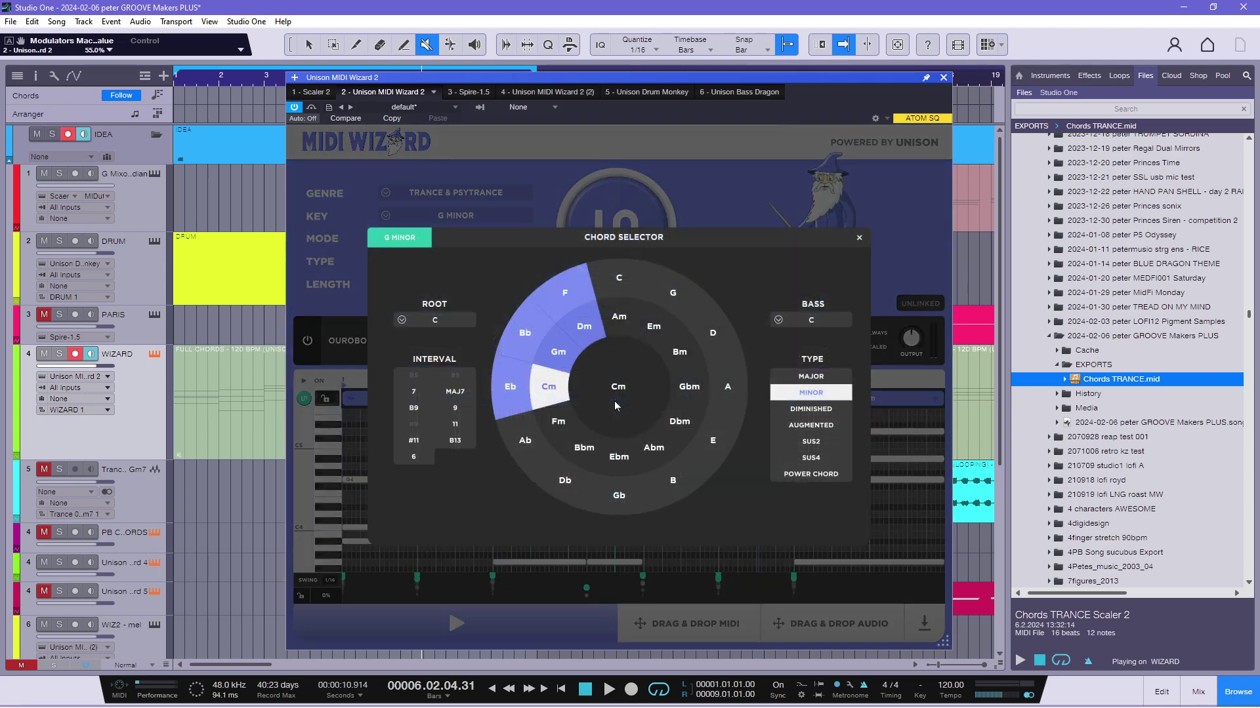
left_click(584, 326)
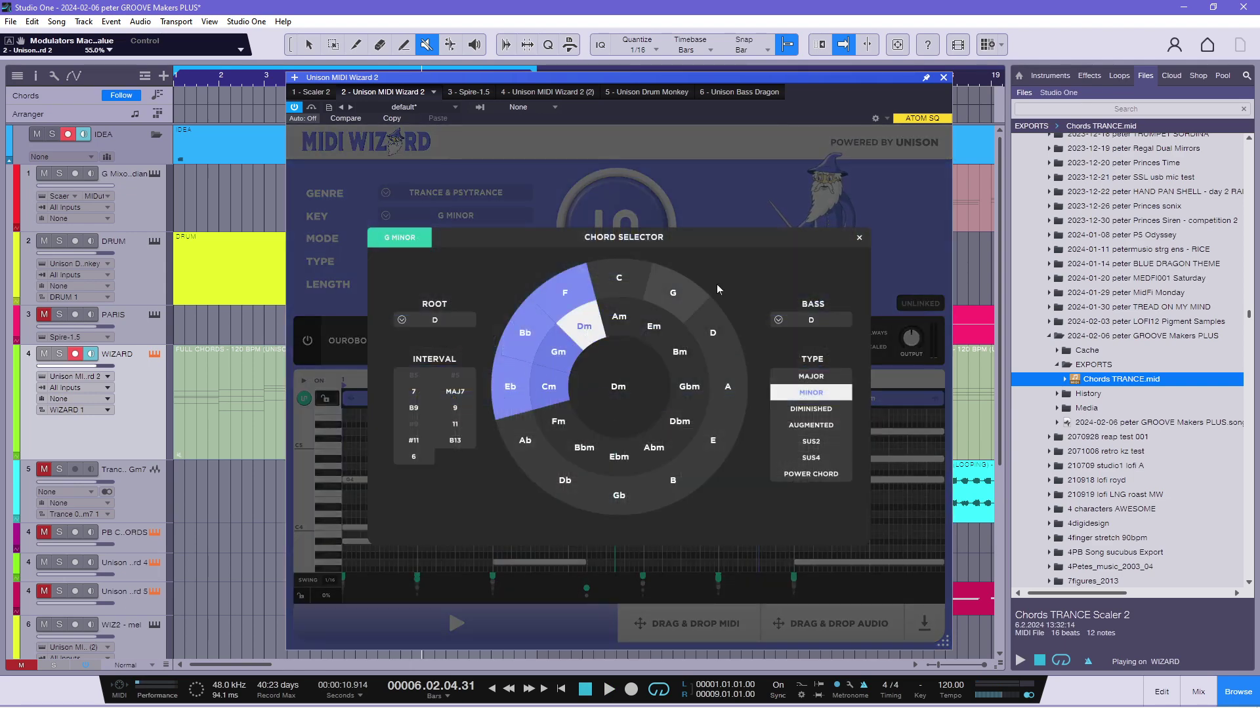
left_click(857, 239)
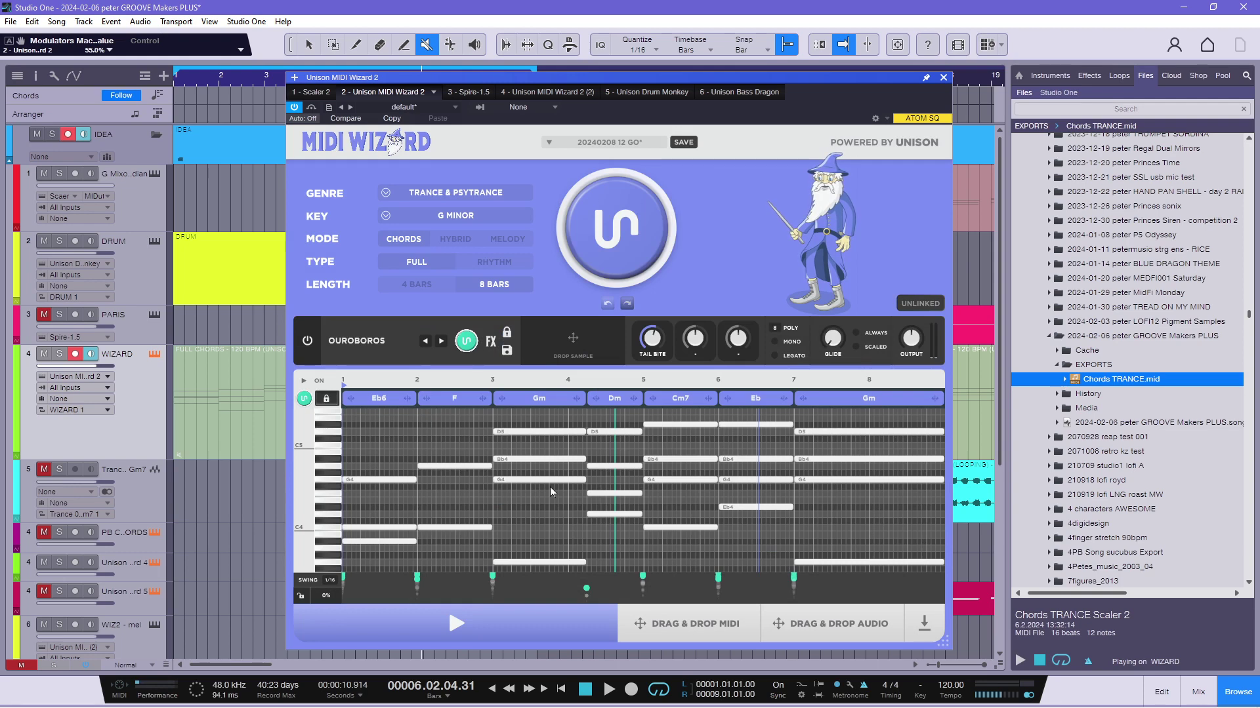
key("space")
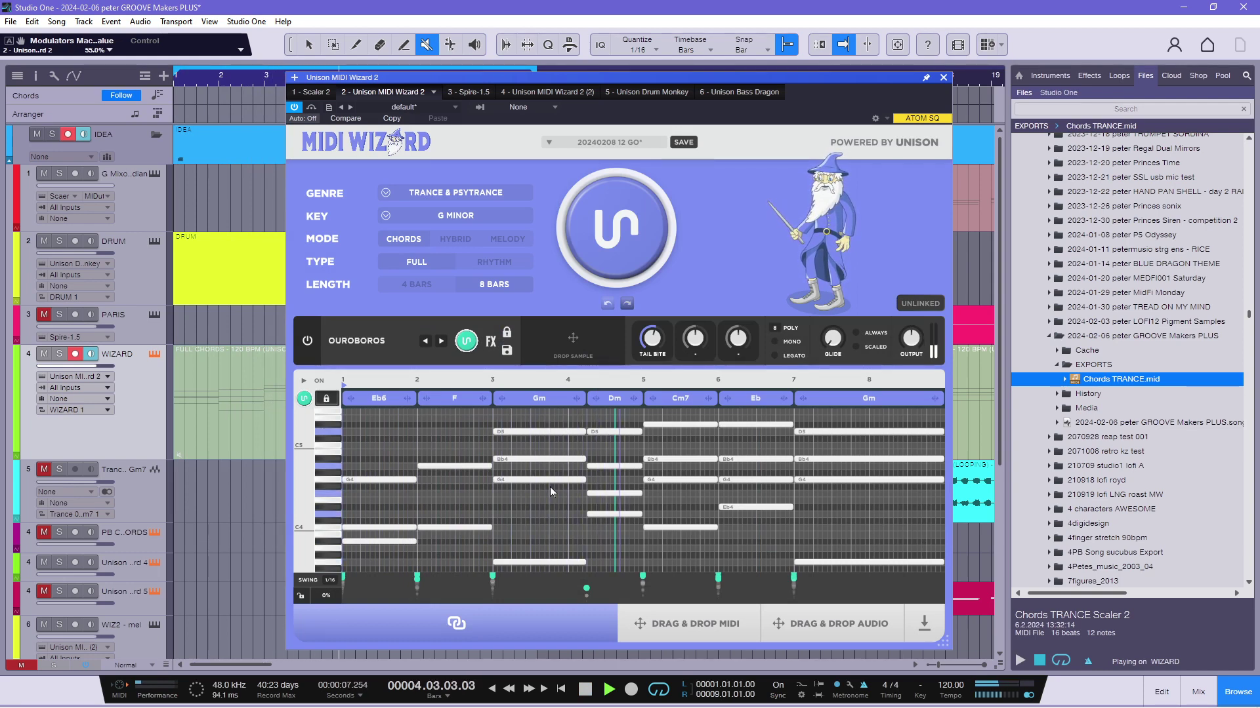
key("space")
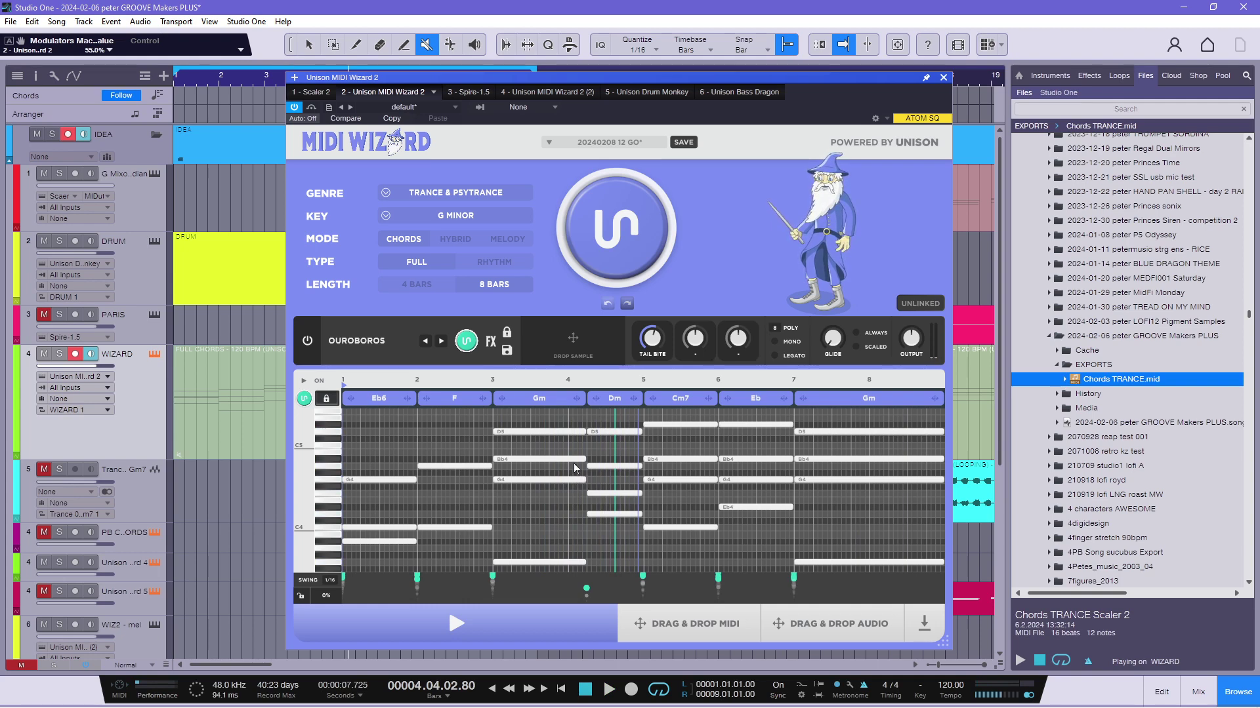
Shorten the Gm chord to about beat 4 of bar 3, extend the Dm chord back to meet it, and audition the progression.
left_click(555, 479)
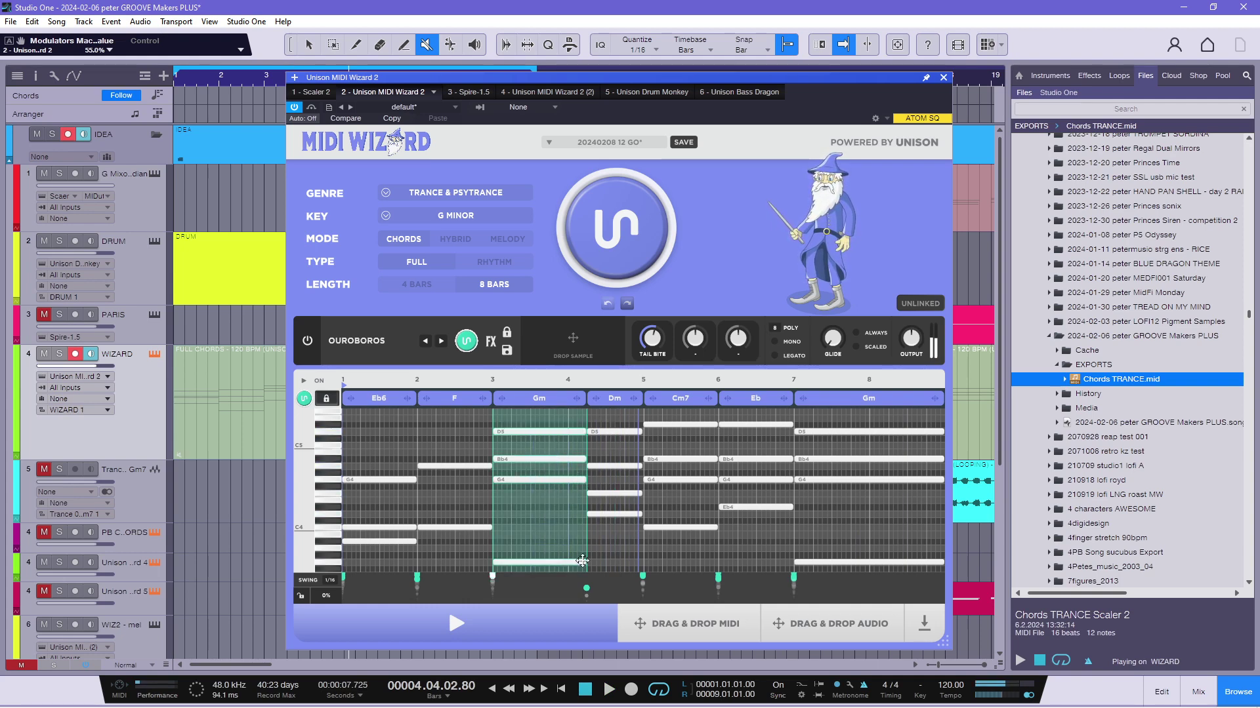
left_click_drag(582, 561, 546, 563)
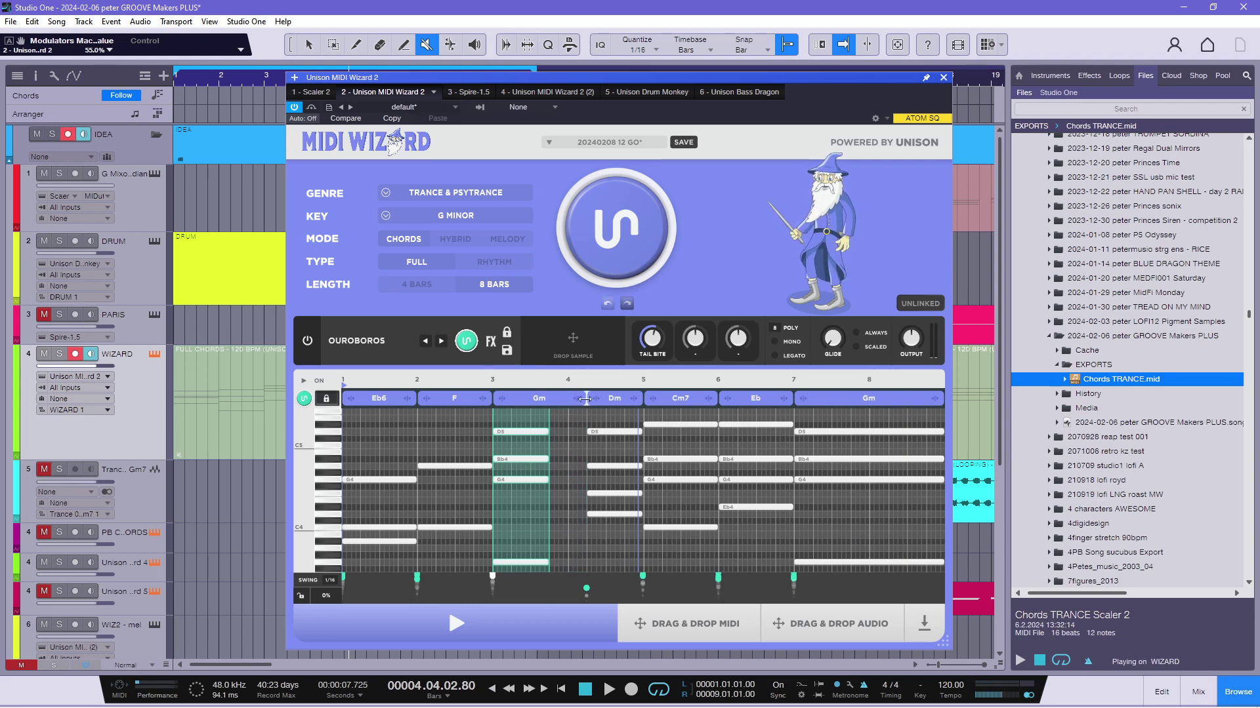
left_click_drag(589, 398, 547, 399)
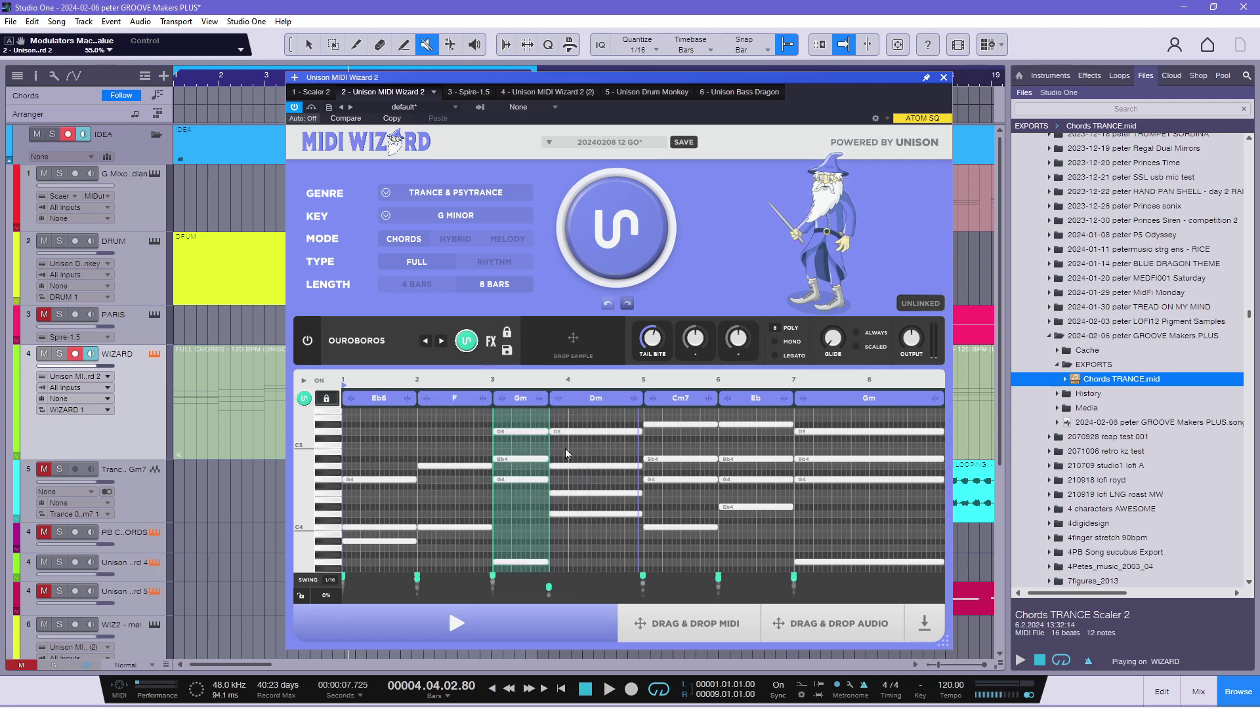
key("space")
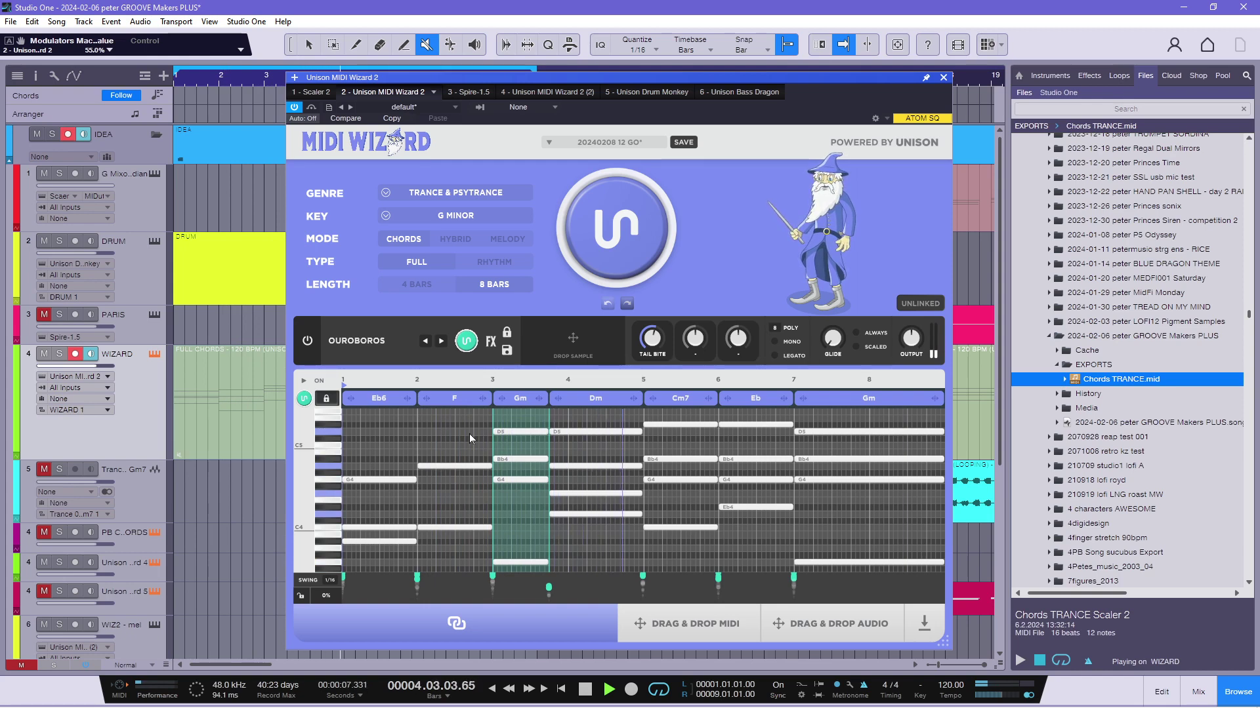
key("space")
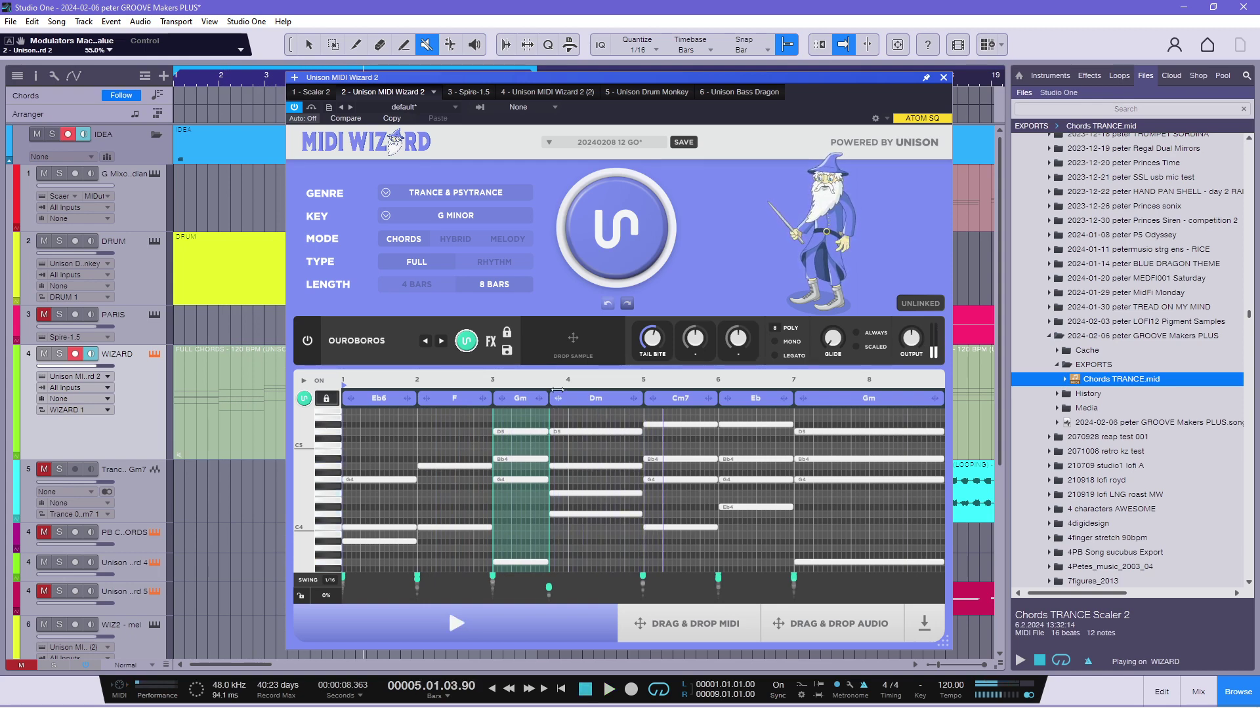
left_click(568, 425)
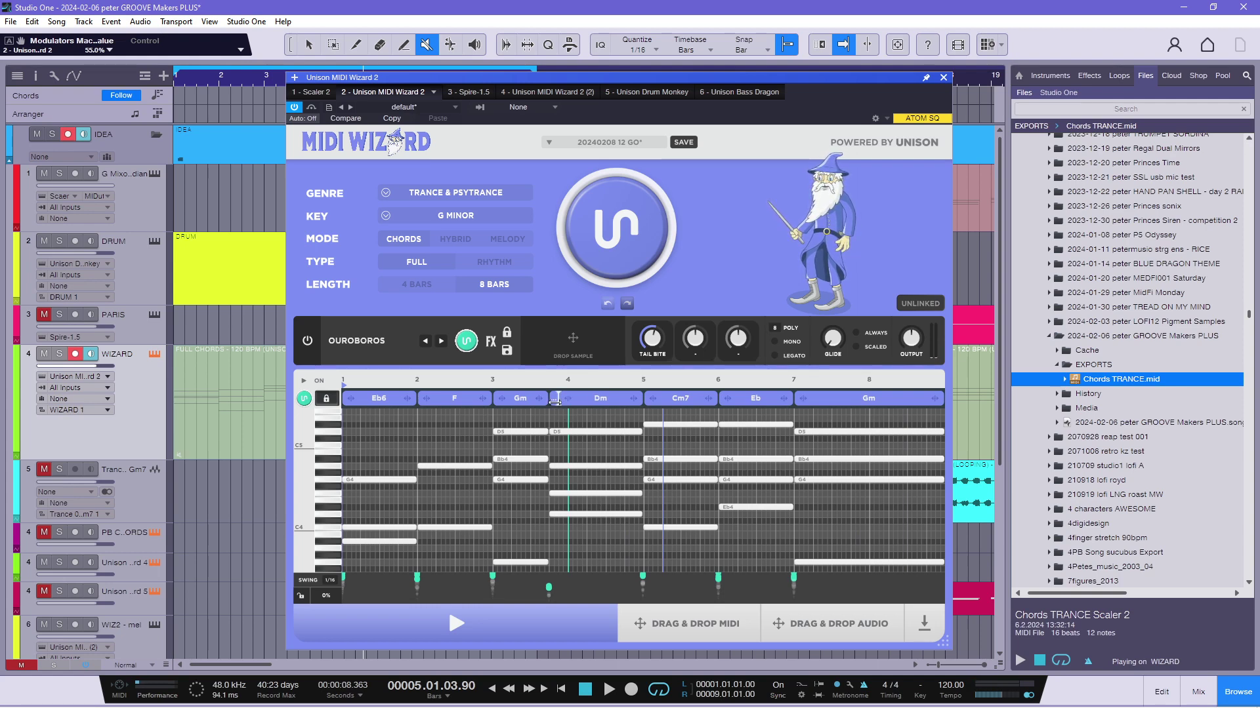
key("space")
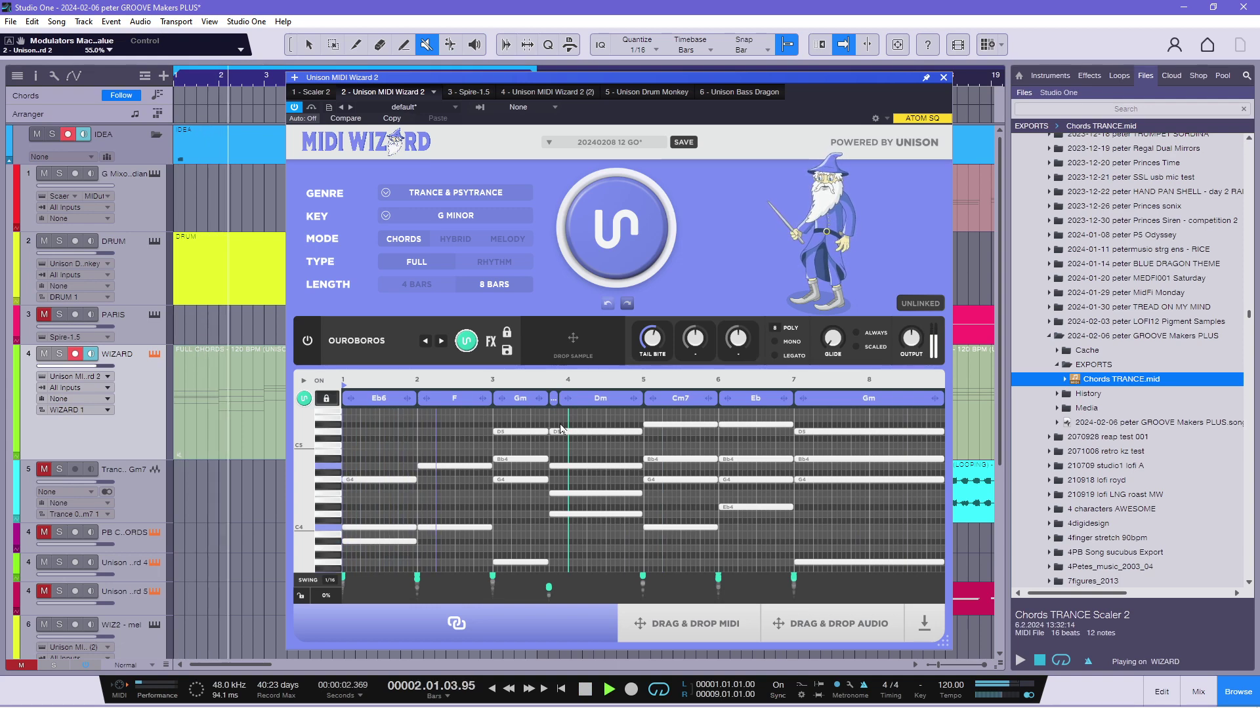
key("space")
left_click(612, 305)
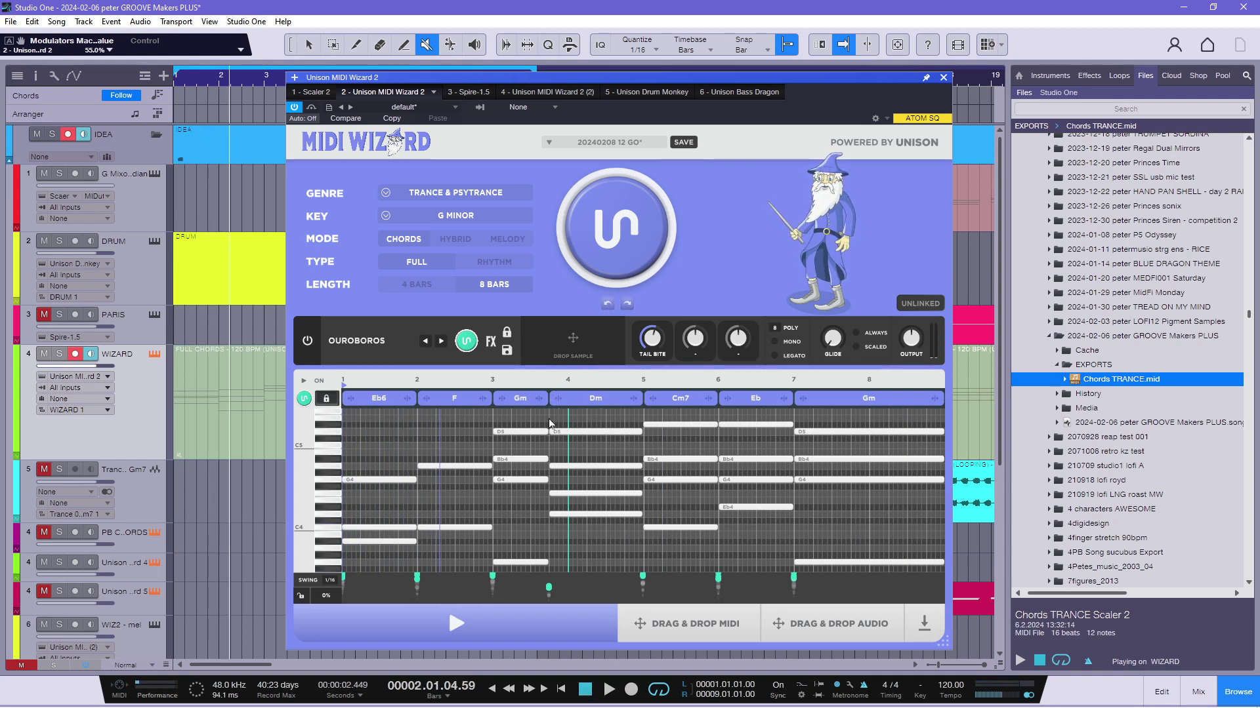
Trim the ends of all four Gm notes in bar 3 slightly to leave a gap before the Dm chord, and audition it.
left_click(513, 430)
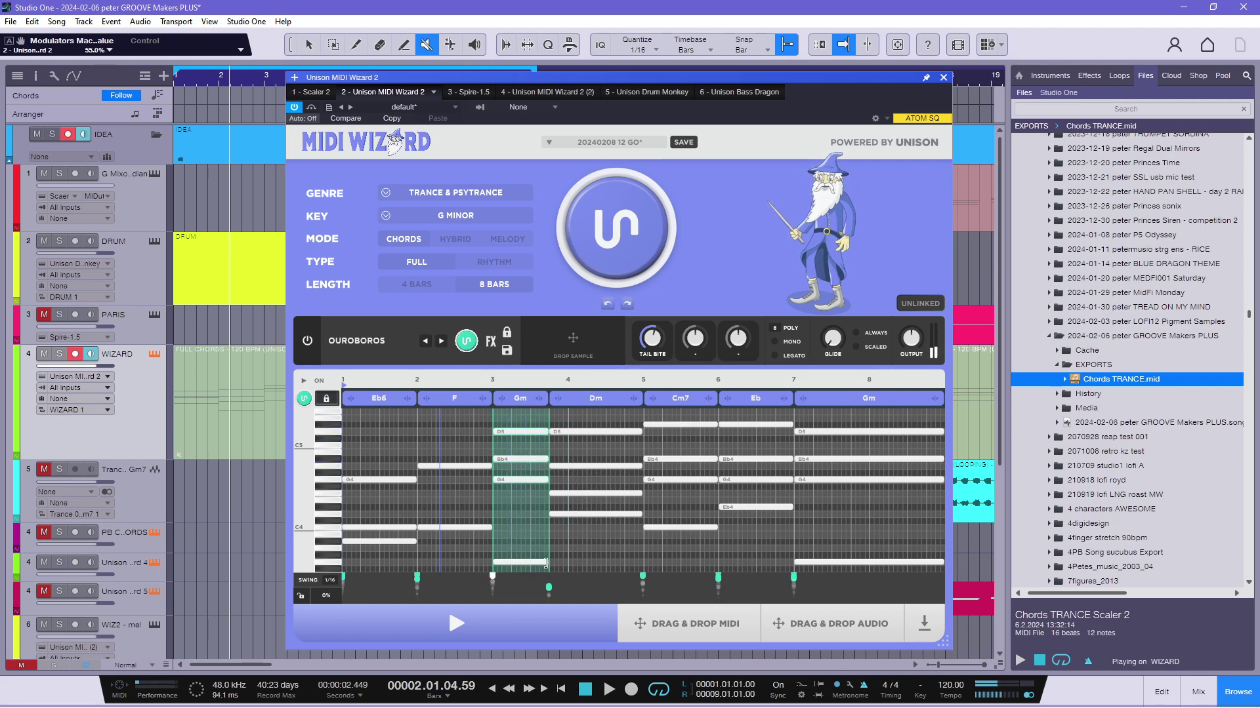
left_click_drag(546, 563, 543, 562)
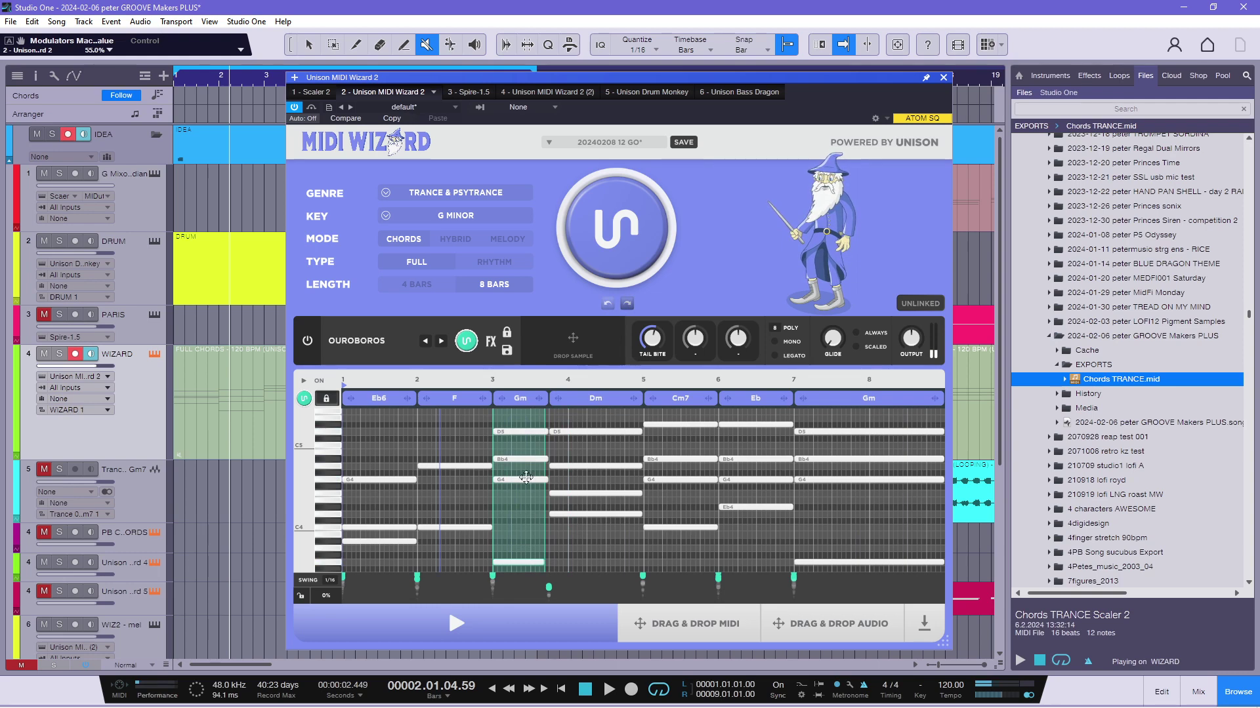
left_click(519, 427)
left_click(531, 433)
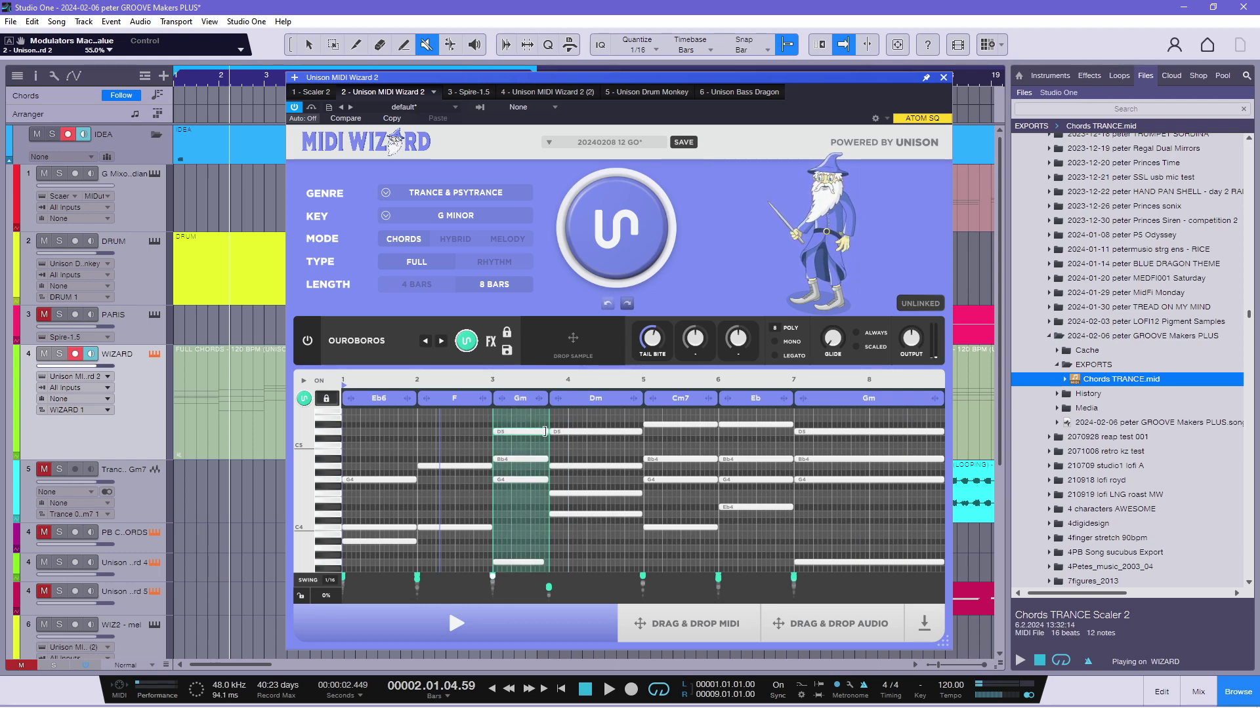
left_click(545, 431)
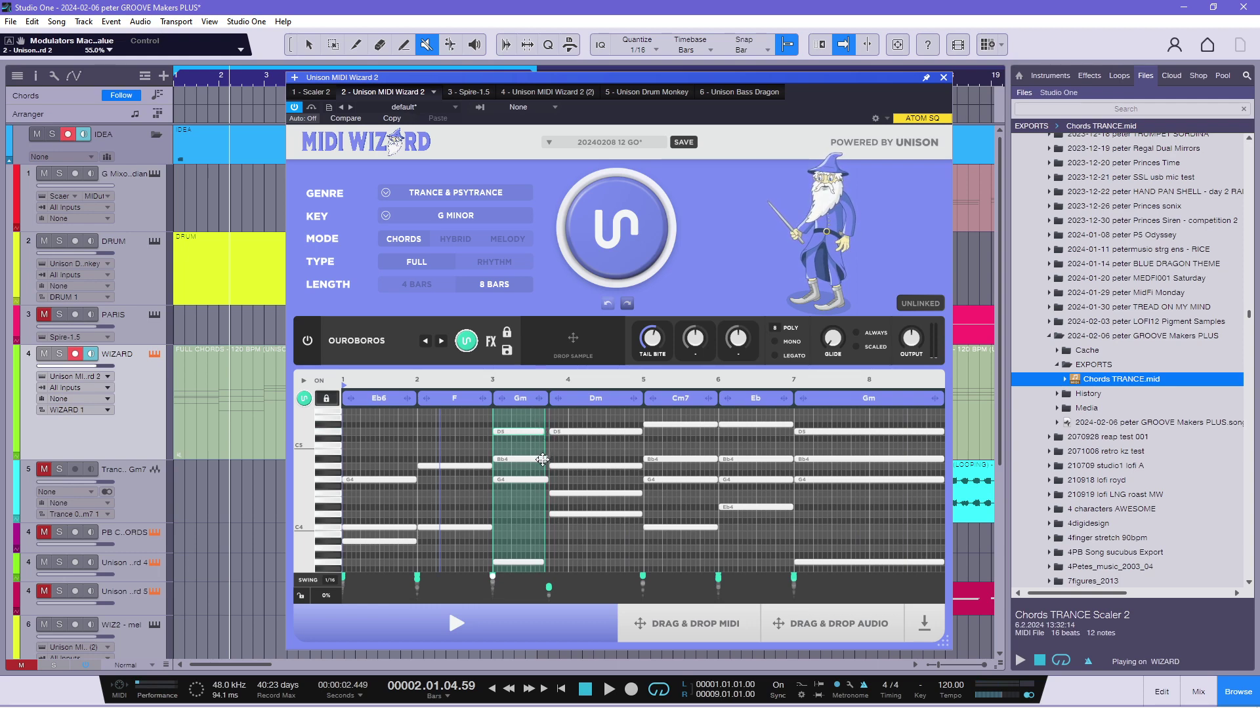
left_click(545, 459)
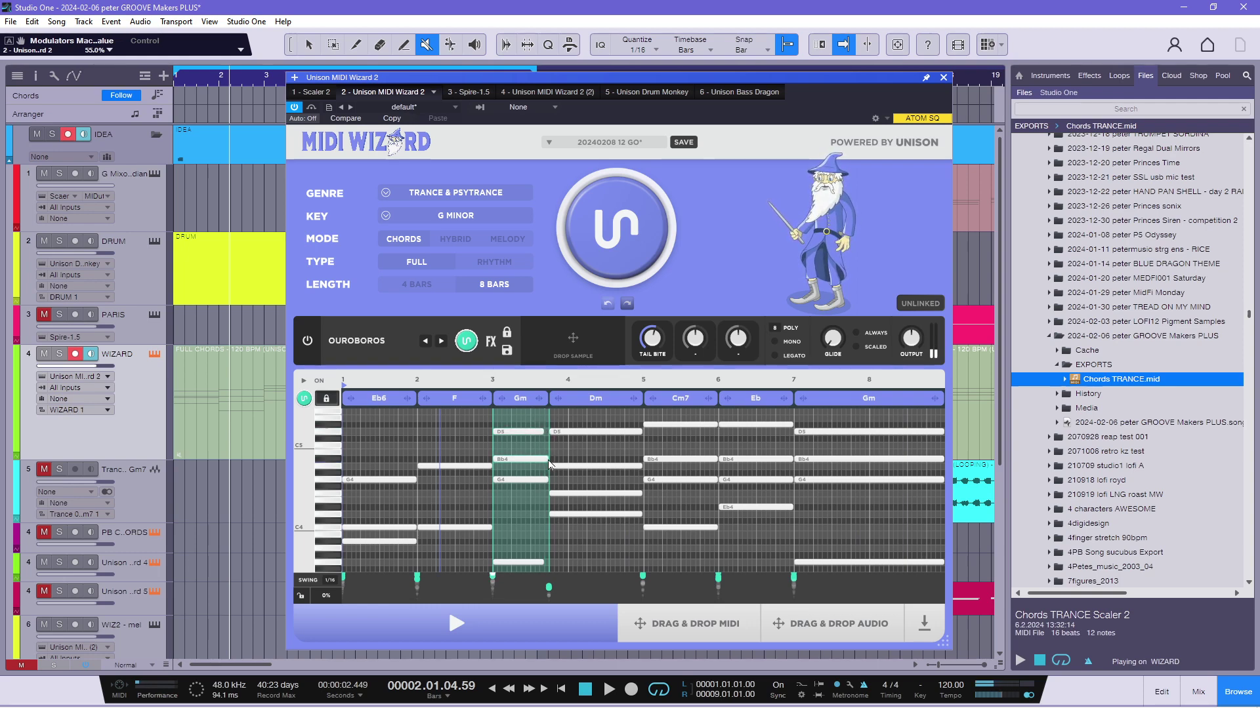
left_click(540, 458)
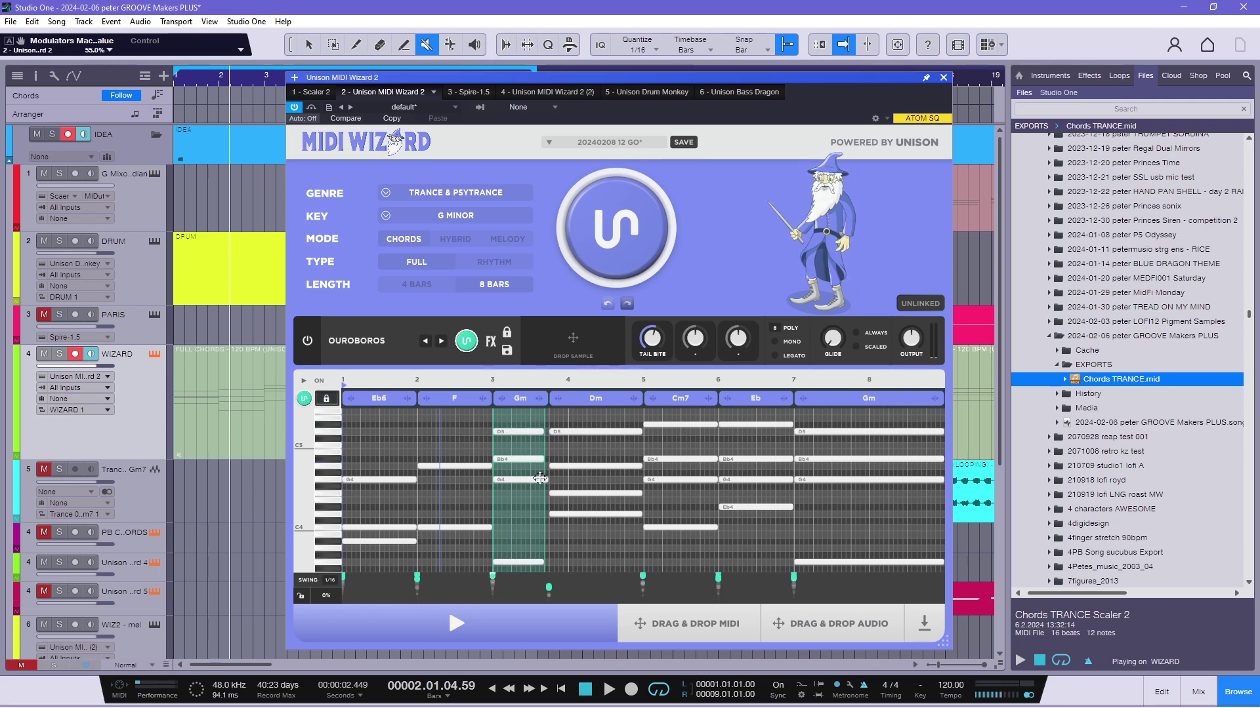
left_click(545, 482)
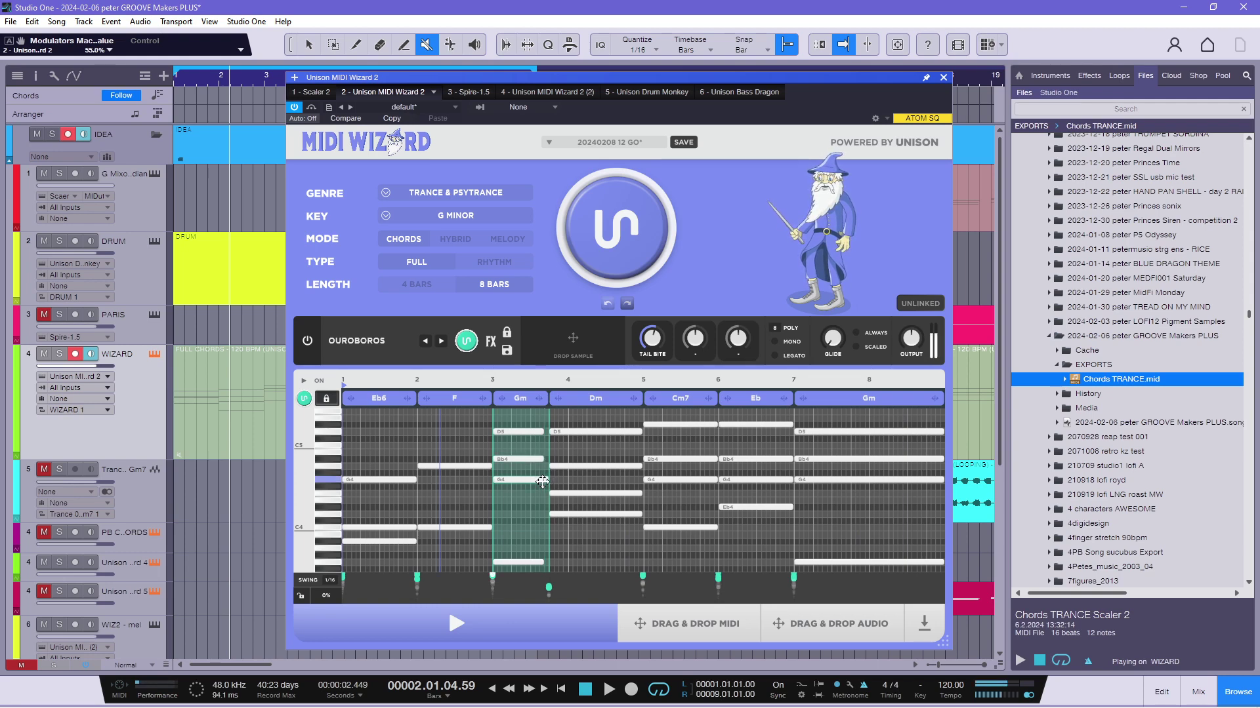
left_click(540, 480)
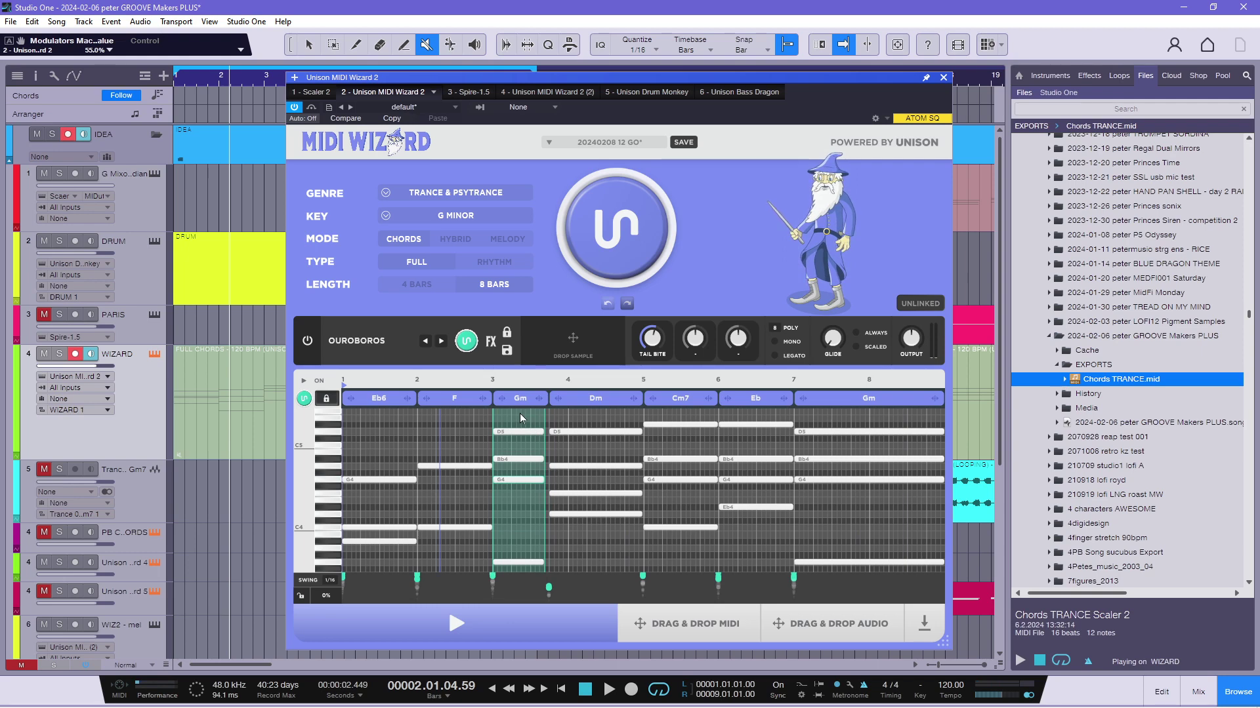
key("space")
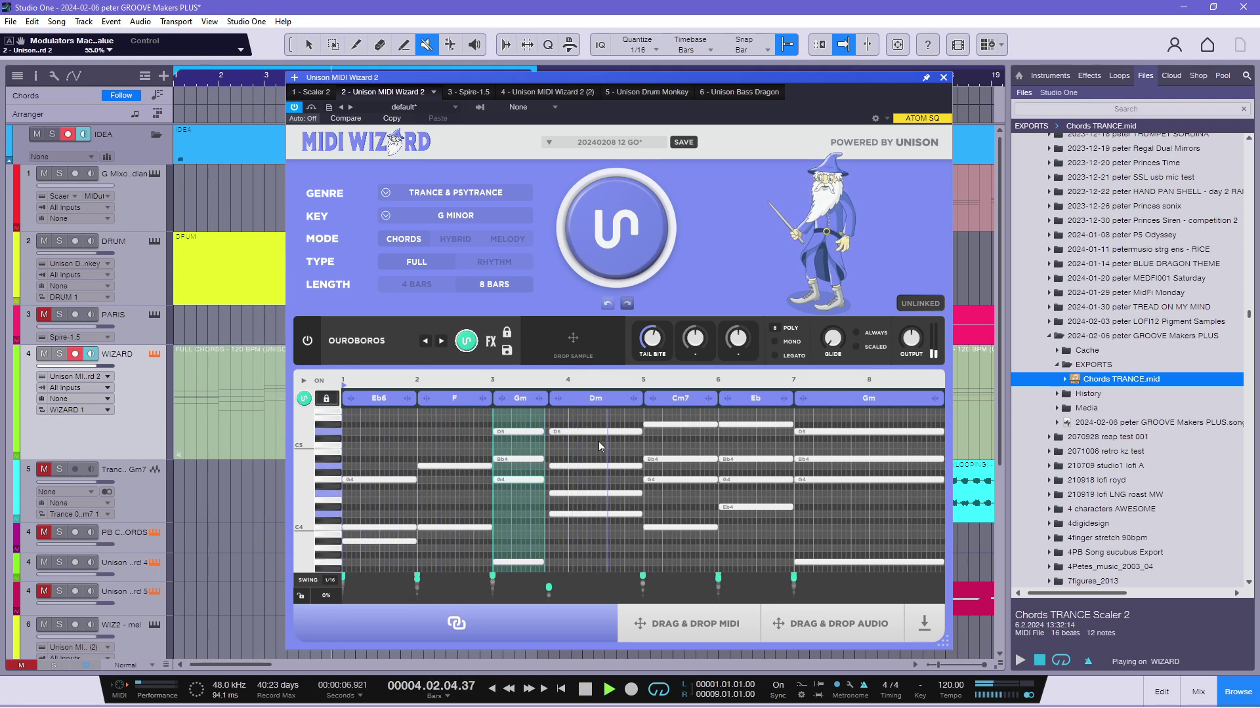
Lower the D4 note of the Dm chord by an octave to D3 and audition the progression.
key("space")
scroll(597, 537, "down", 2)
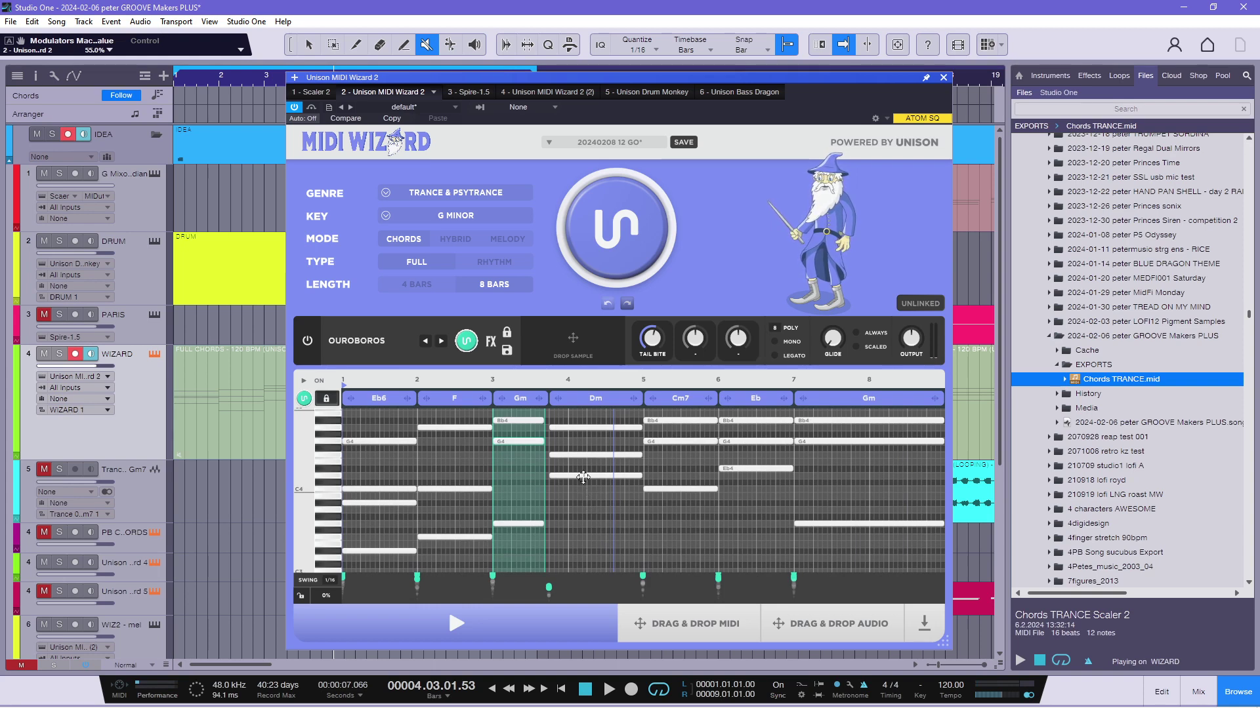
left_click(583, 477)
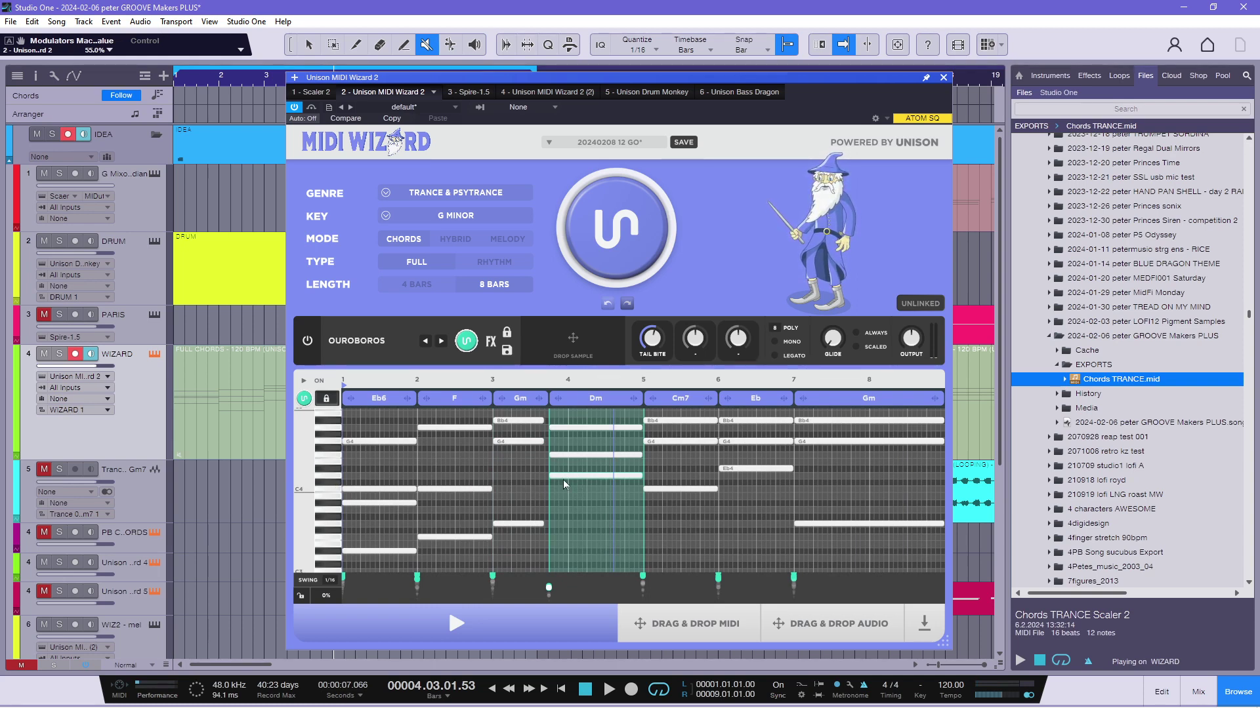
left_click_drag(565, 477, 561, 565)
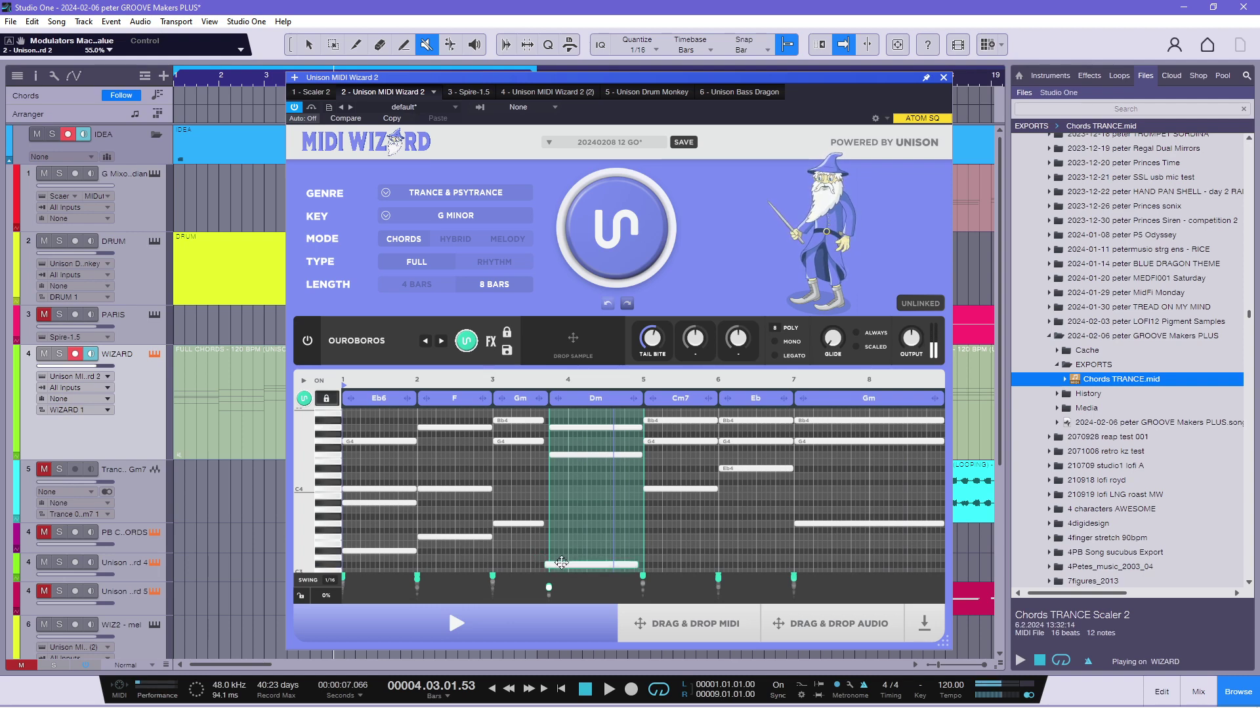
scroll(589, 501, "down", 1)
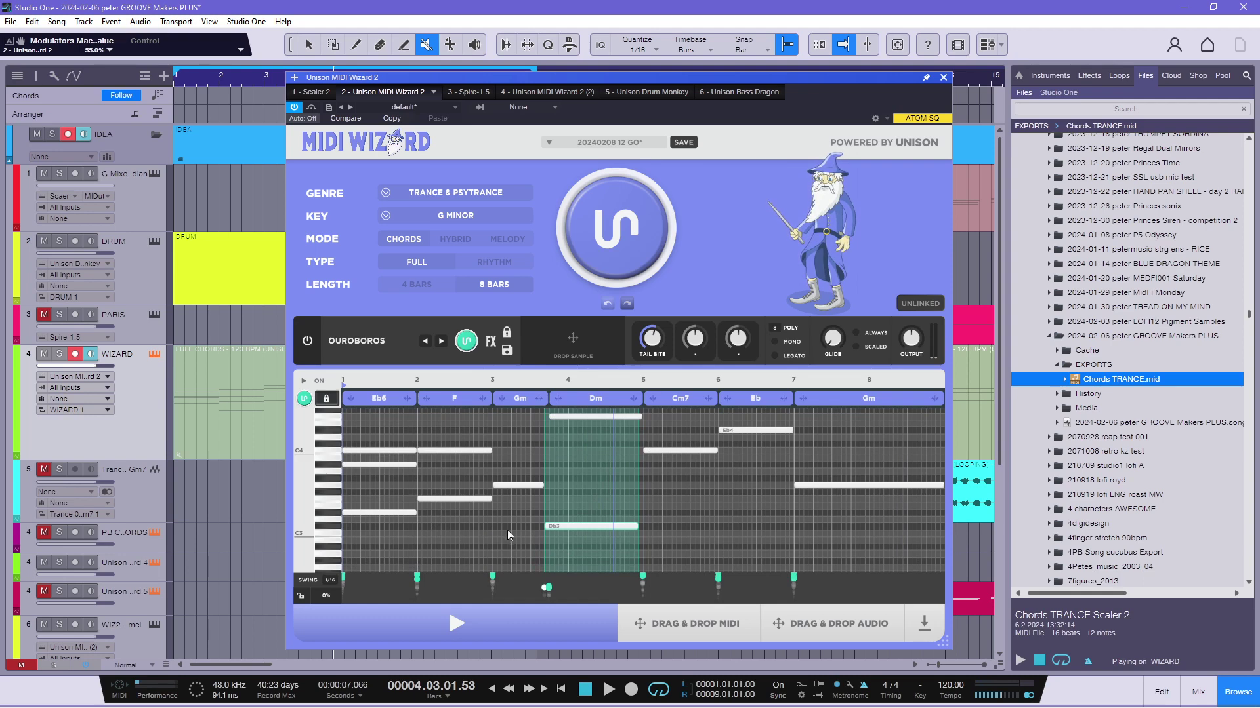
left_click_drag(557, 527, 556, 524)
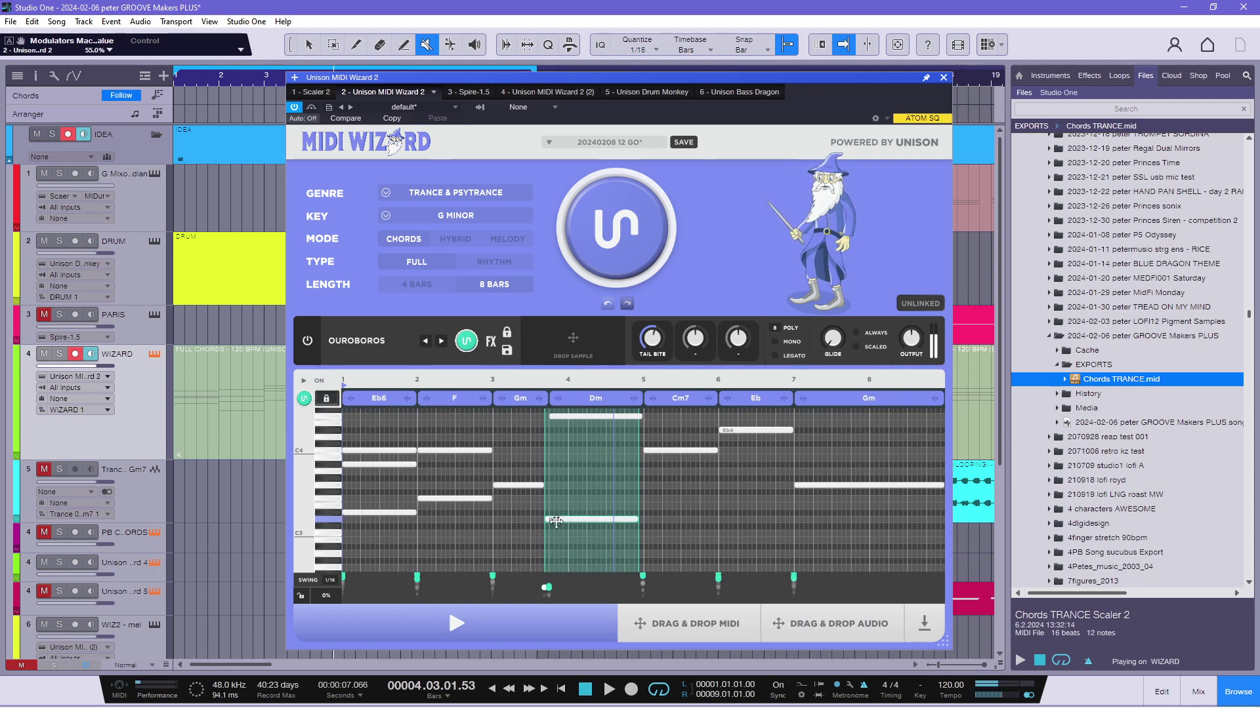
key("space")
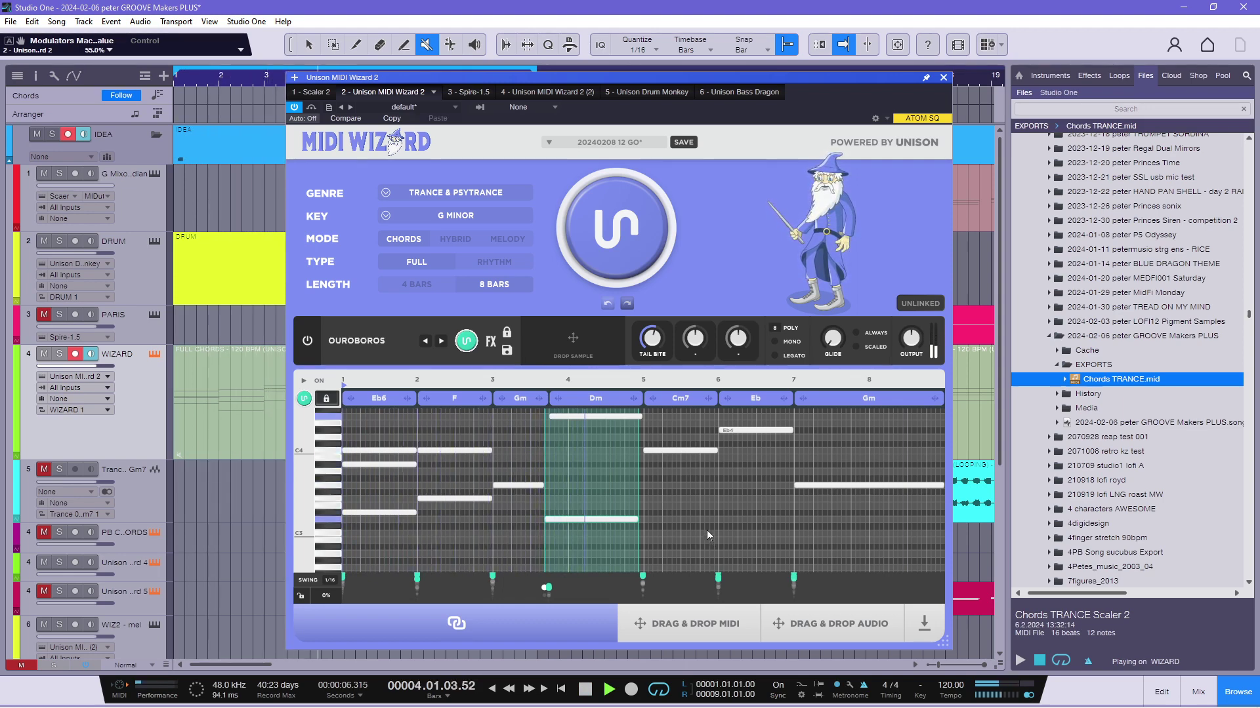
key("space")
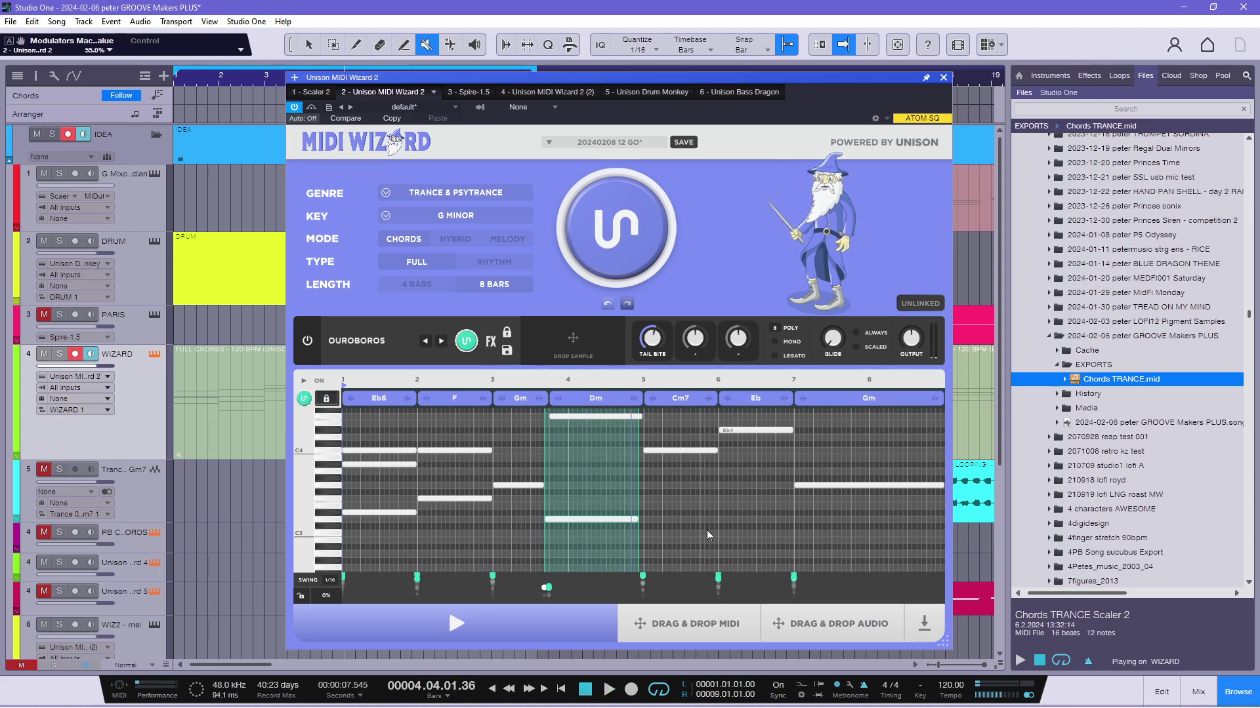
scroll(683, 495, "up", 5)
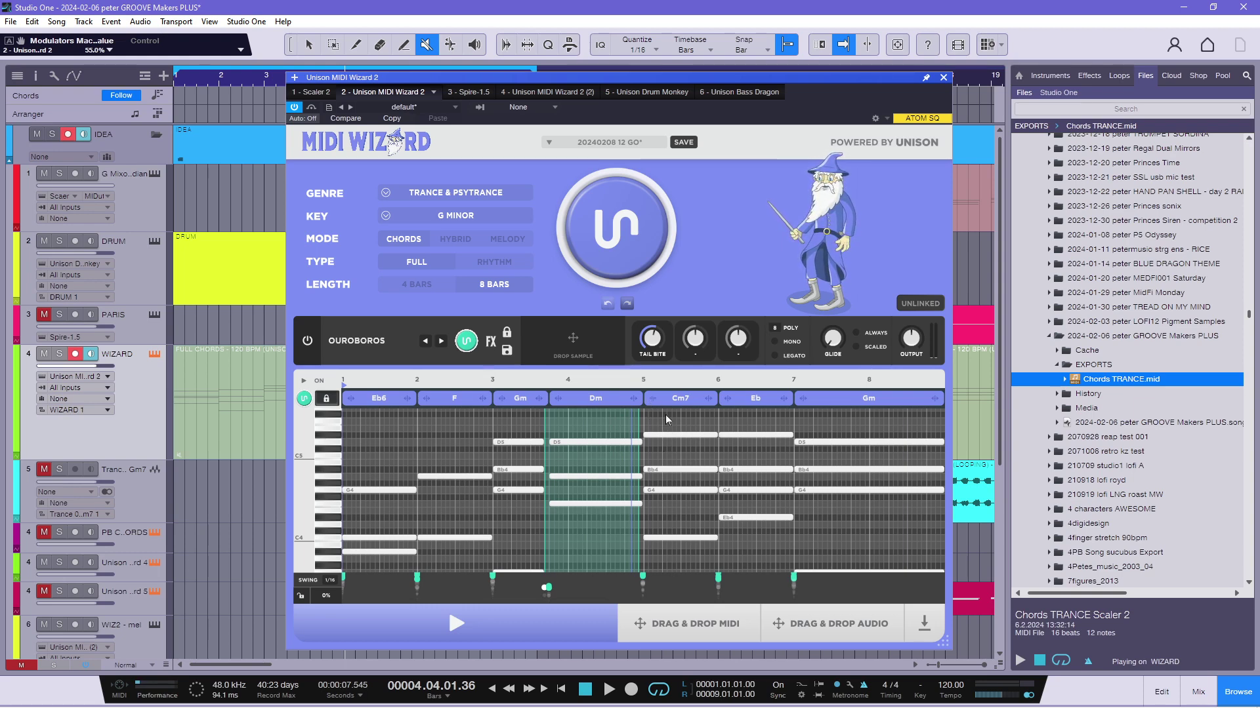
left_click(683, 142)
left_click(684, 169)
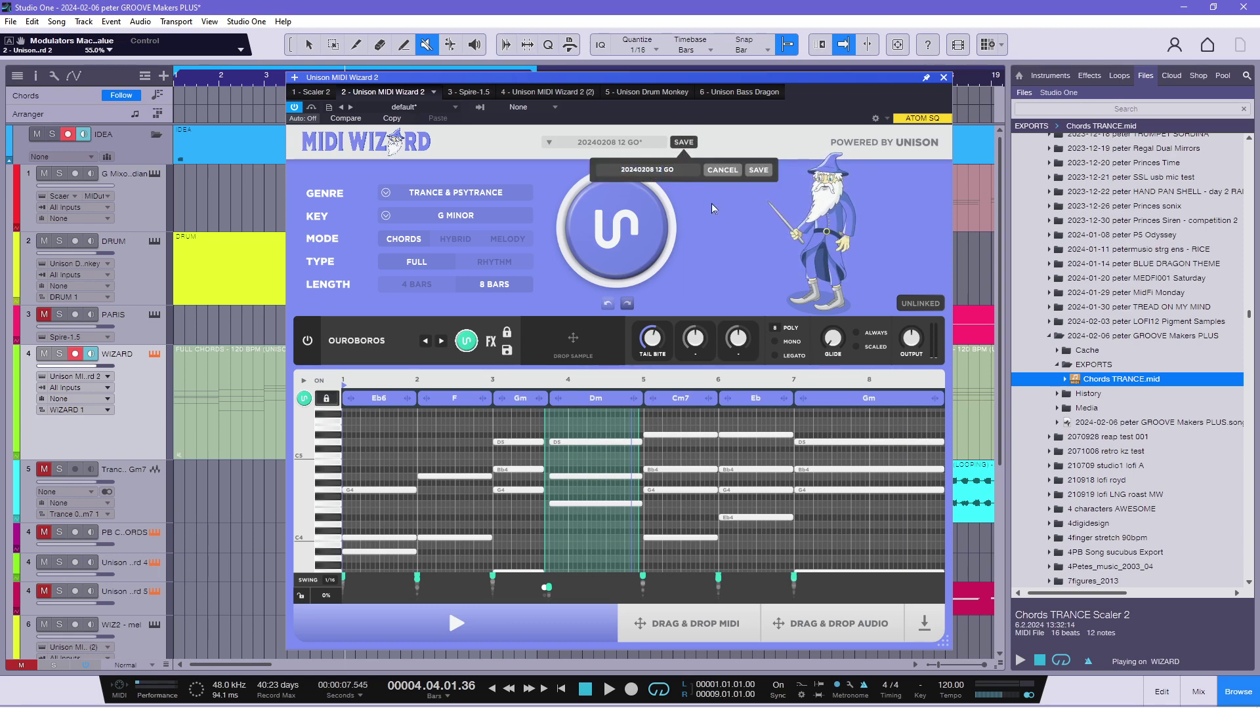
type("8")
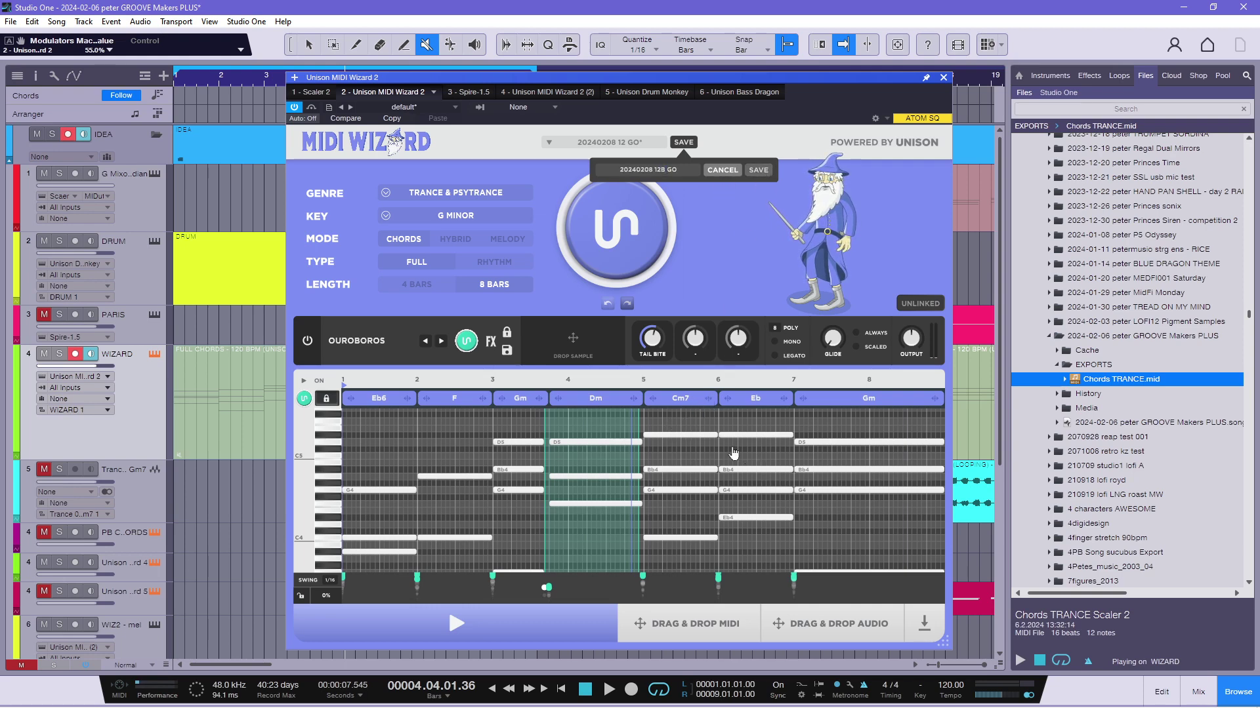
Delete all notes of the Cm7, Eb and Gm chords in bars 5 to 8.
left_click(688, 414)
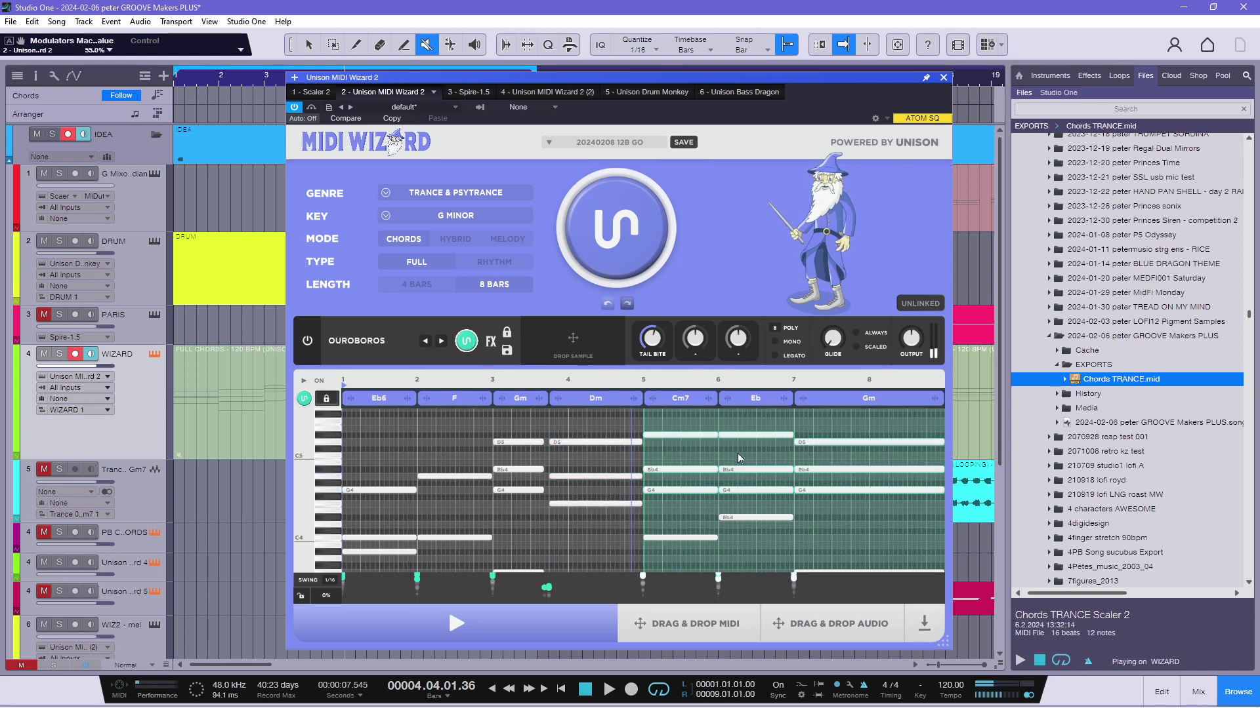
key("Delete")
left_click_drag(681, 498, 846, 566)
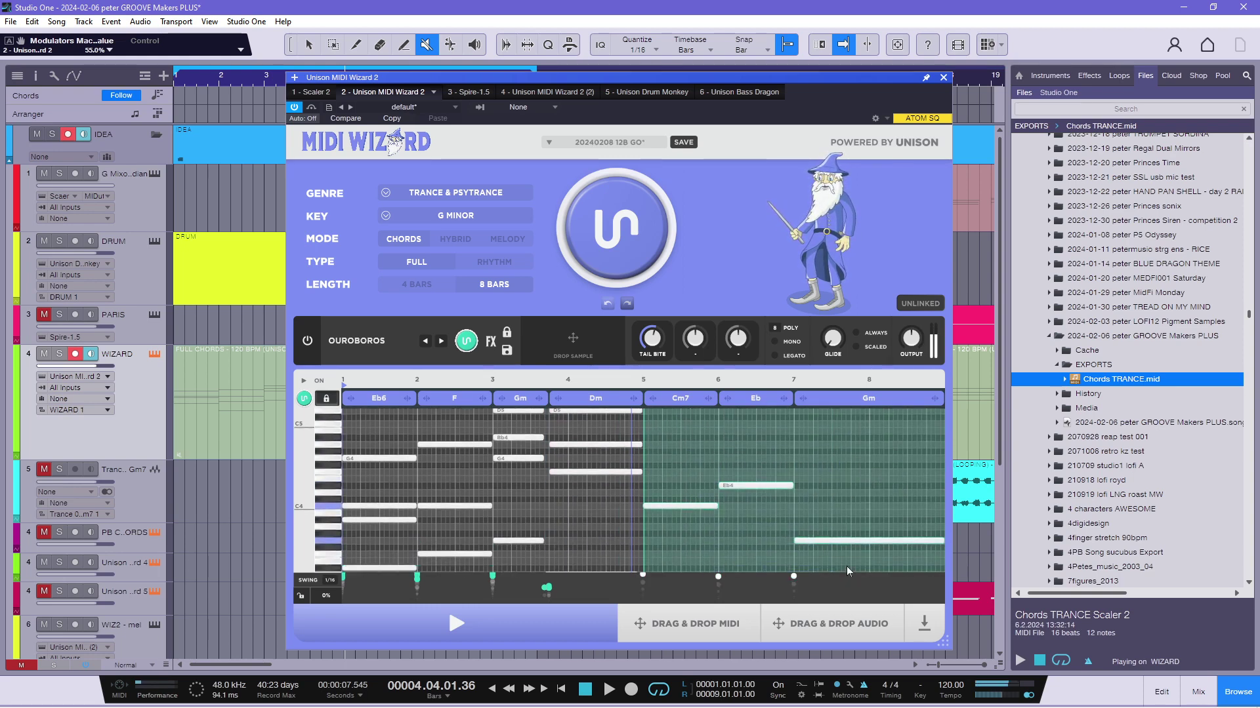
key("Delete")
scroll(816, 506, "up", 3)
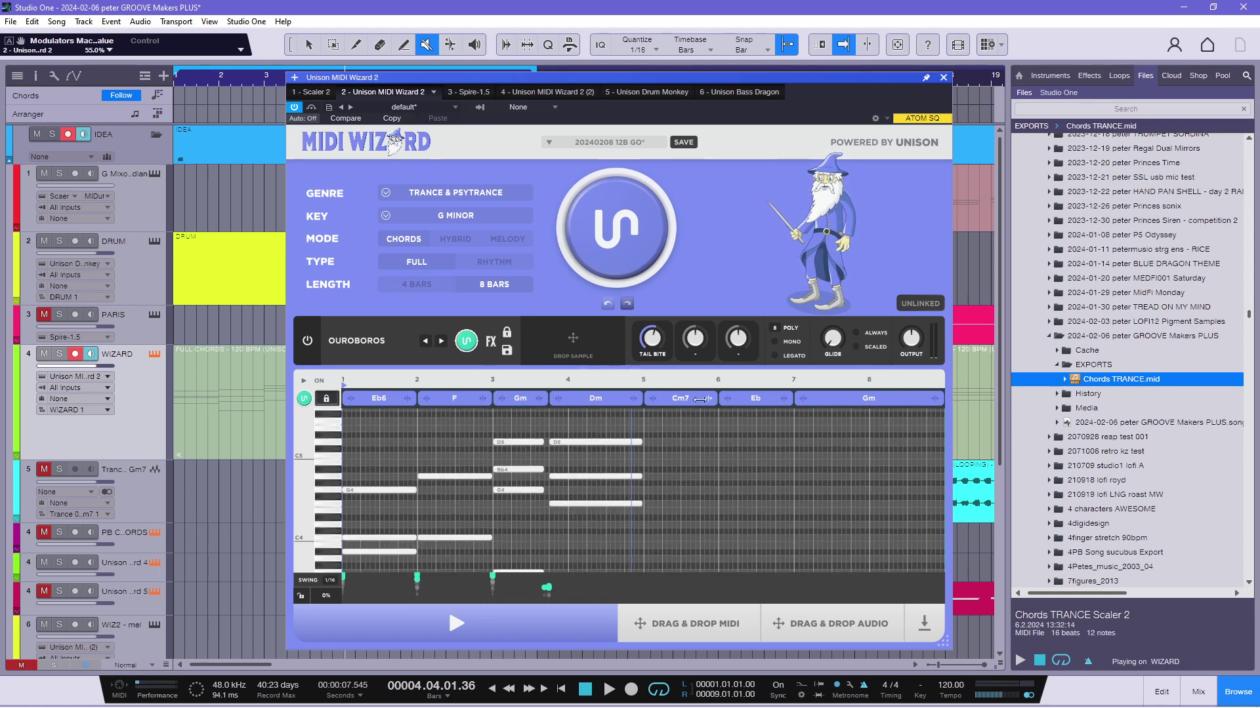
Extend the Cm7 chord block to the end of bar 8 and delete the notes it fills in.
left_click_drag(715, 399, 939, 409)
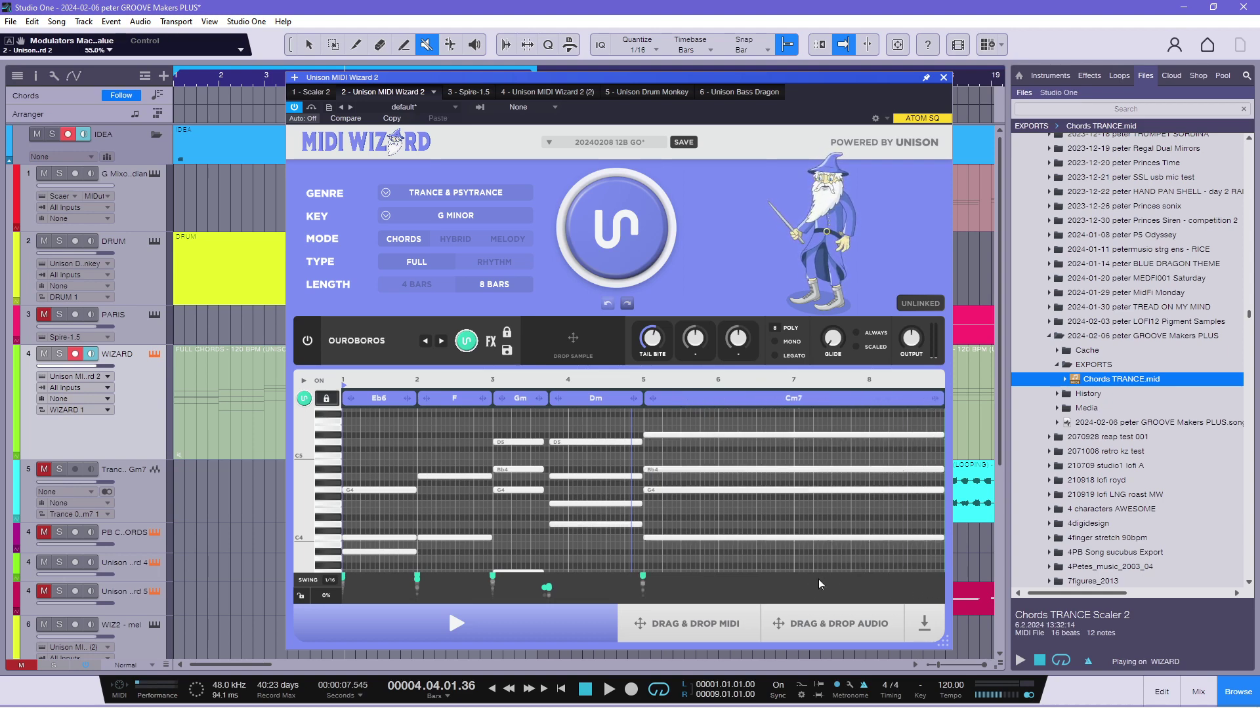
left_click(827, 554)
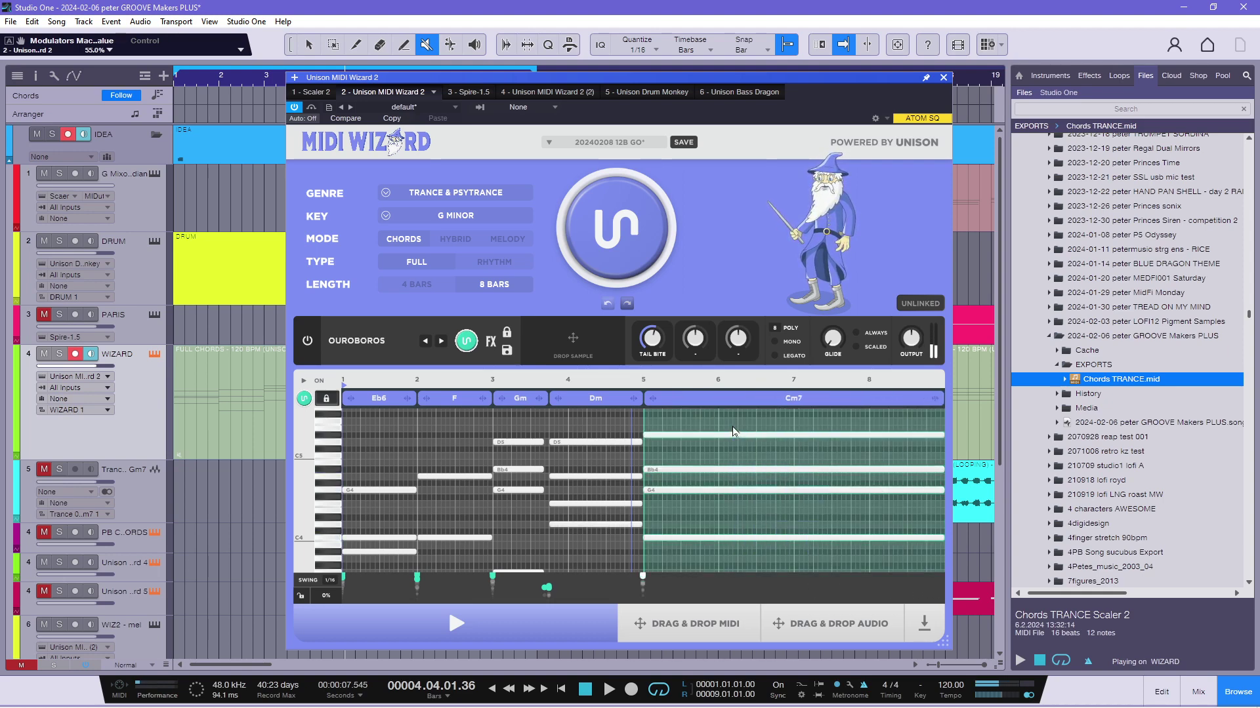
key("Delete")
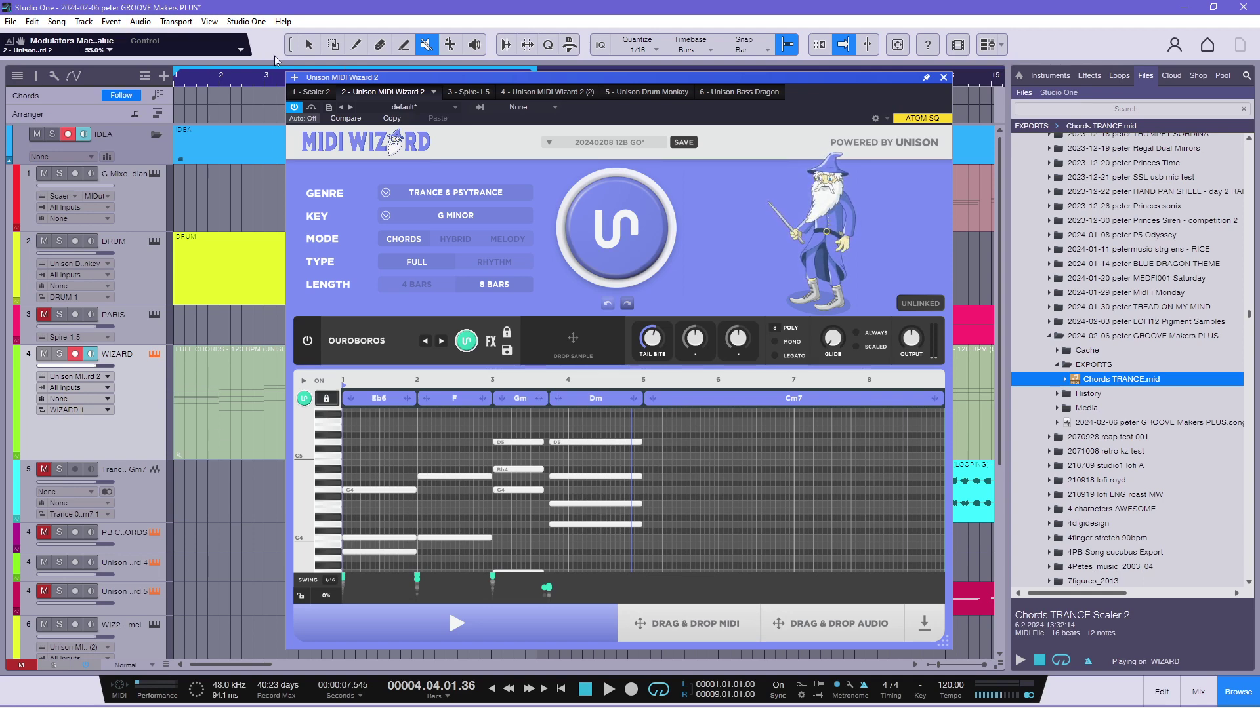
Move the Trance Gm7 audio track above WIZARD, and shift WIZARD's existing eight-bar chords clip at bar 1 to the PB CHORDS track.
left_click(309, 45)
left_click_drag(215, 380, 200, 474)
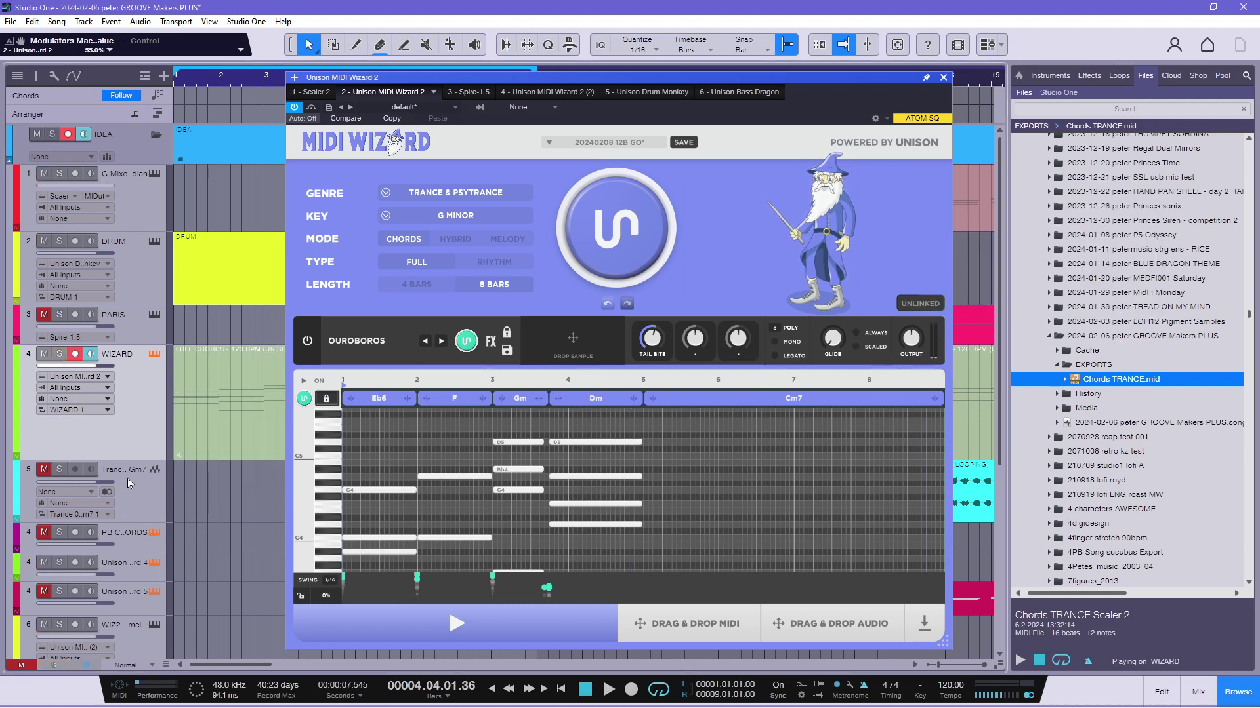
left_click_drag(132, 481, 161, 393)
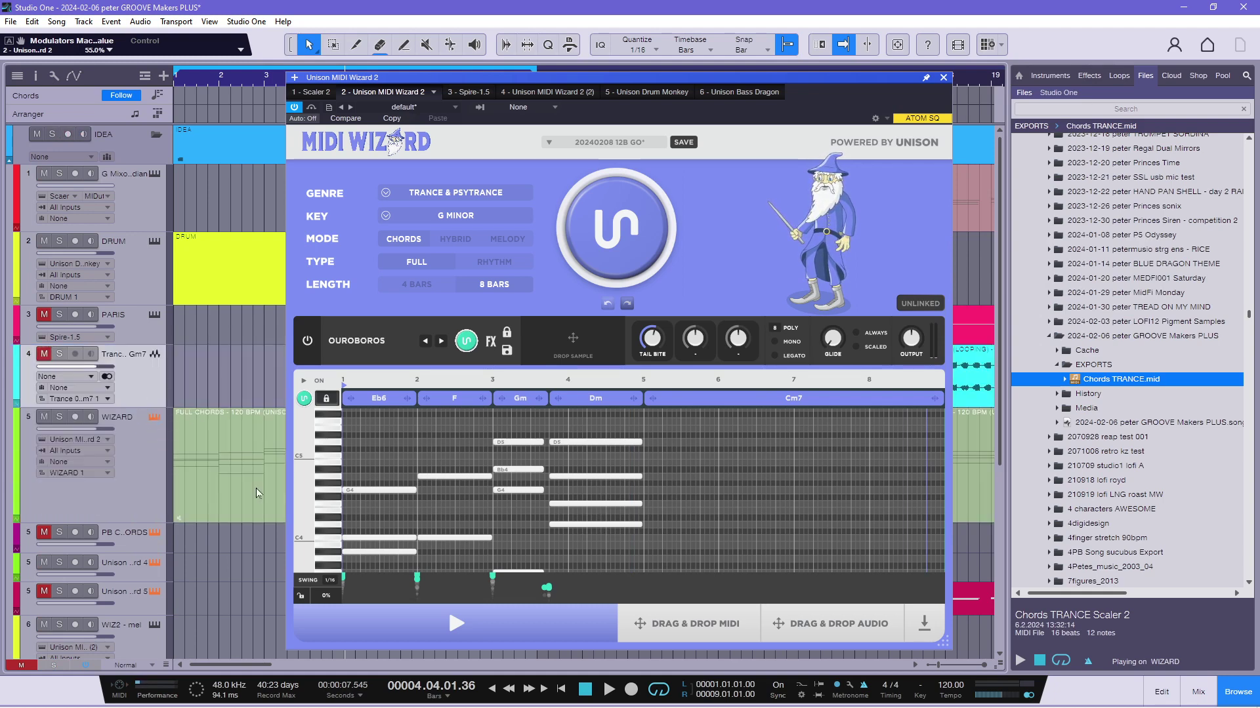
left_click_drag(229, 463, 214, 534)
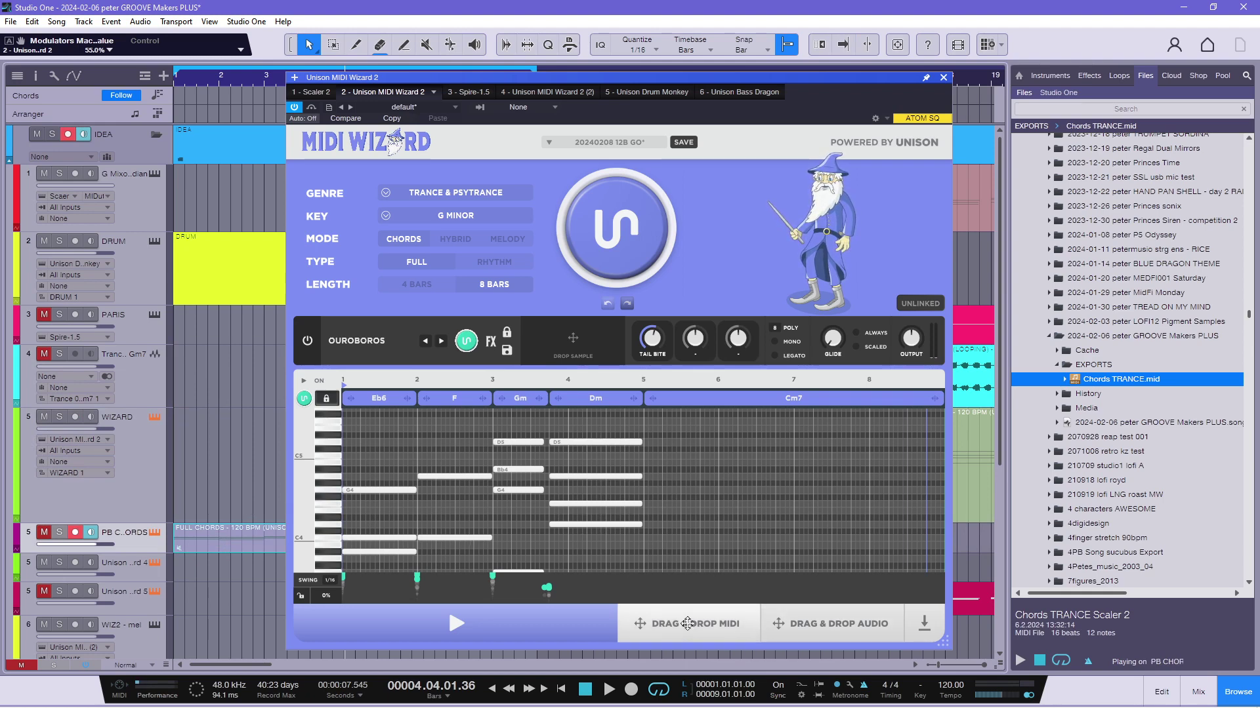
Place the trimmed progression as a MIDI clip at bar 1 of the WIZARD track and close the plug-in window.
left_click(688, 624)
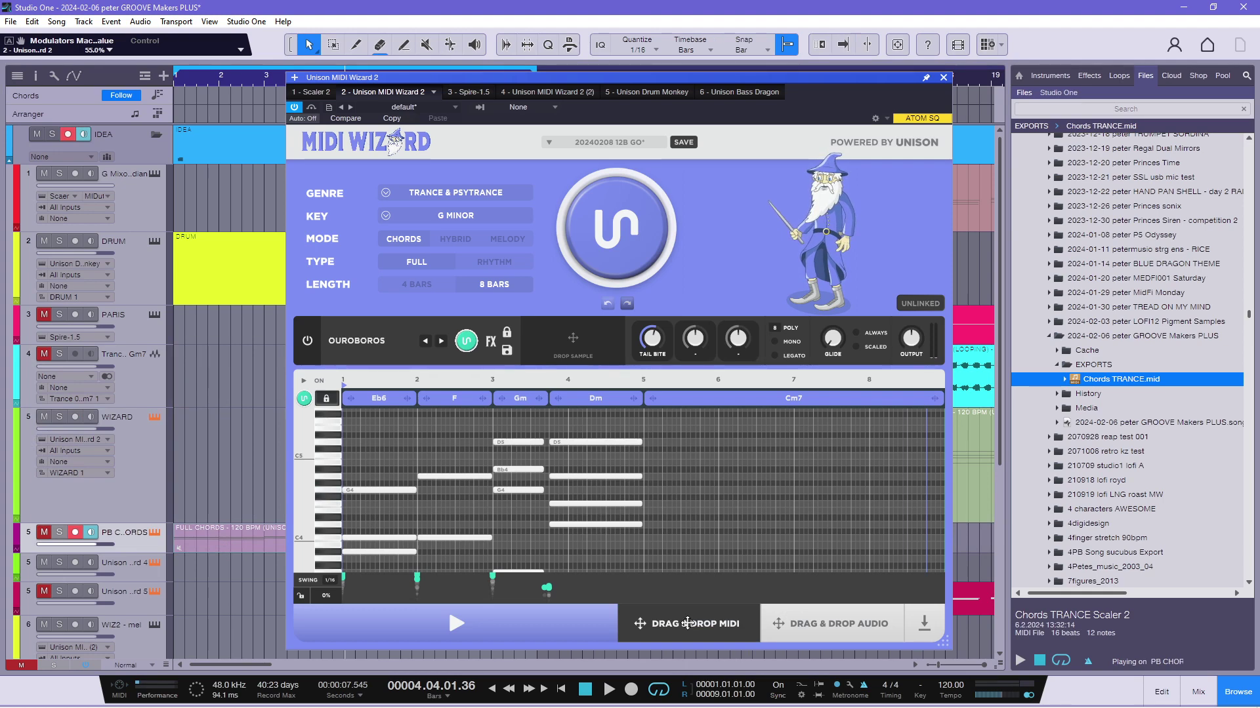
left_click_drag(687, 624, 211, 414)
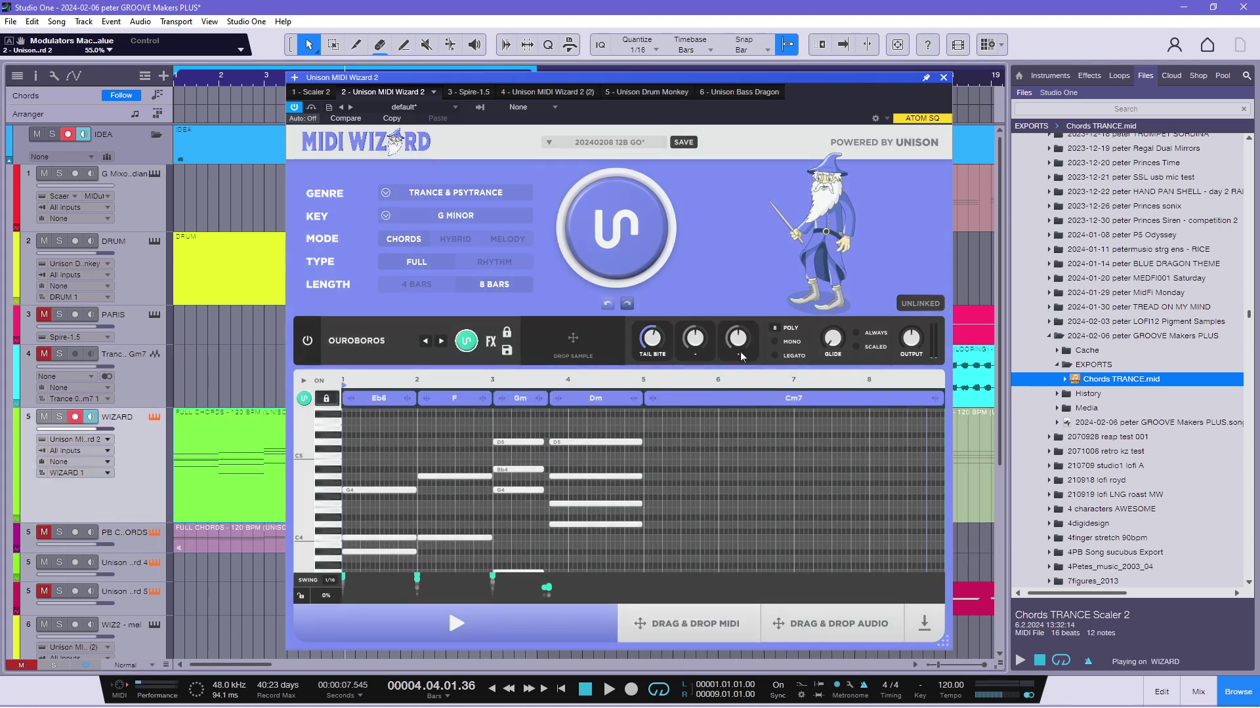
left_click(896, 43)
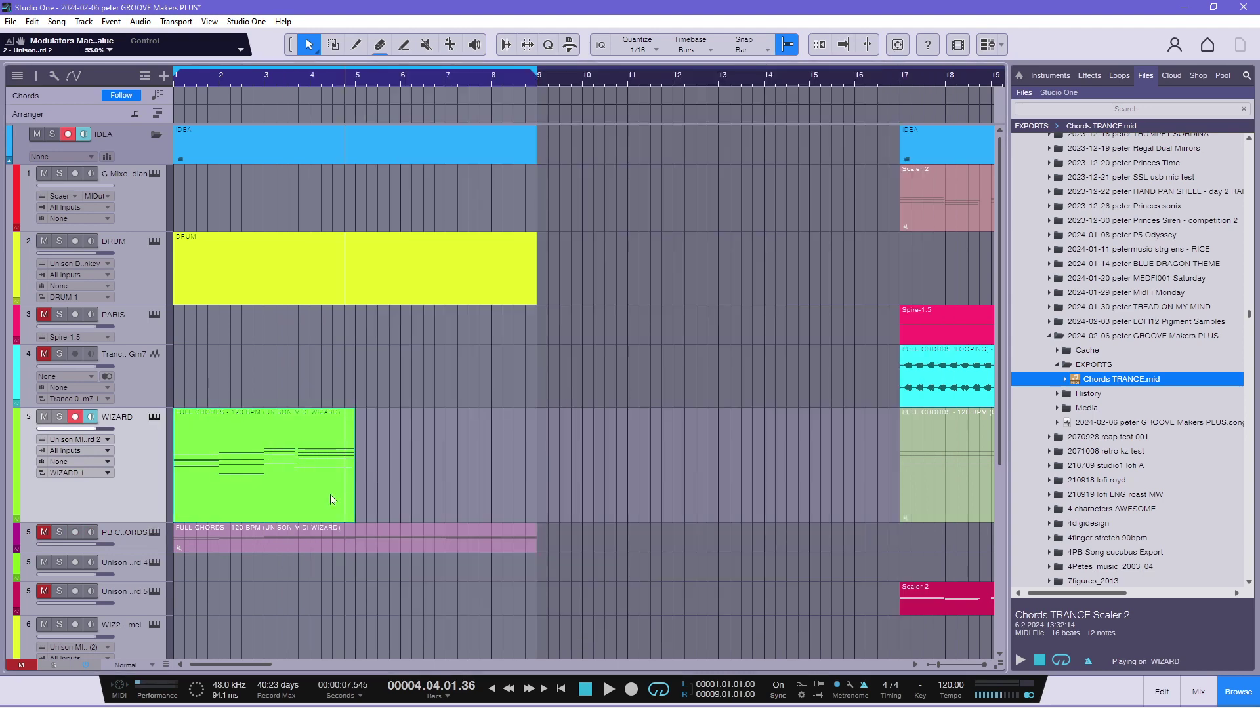
Start exporting the new WIZARD chords clip and set the file type to MIDI File (*.mid).
right_click(262, 433)
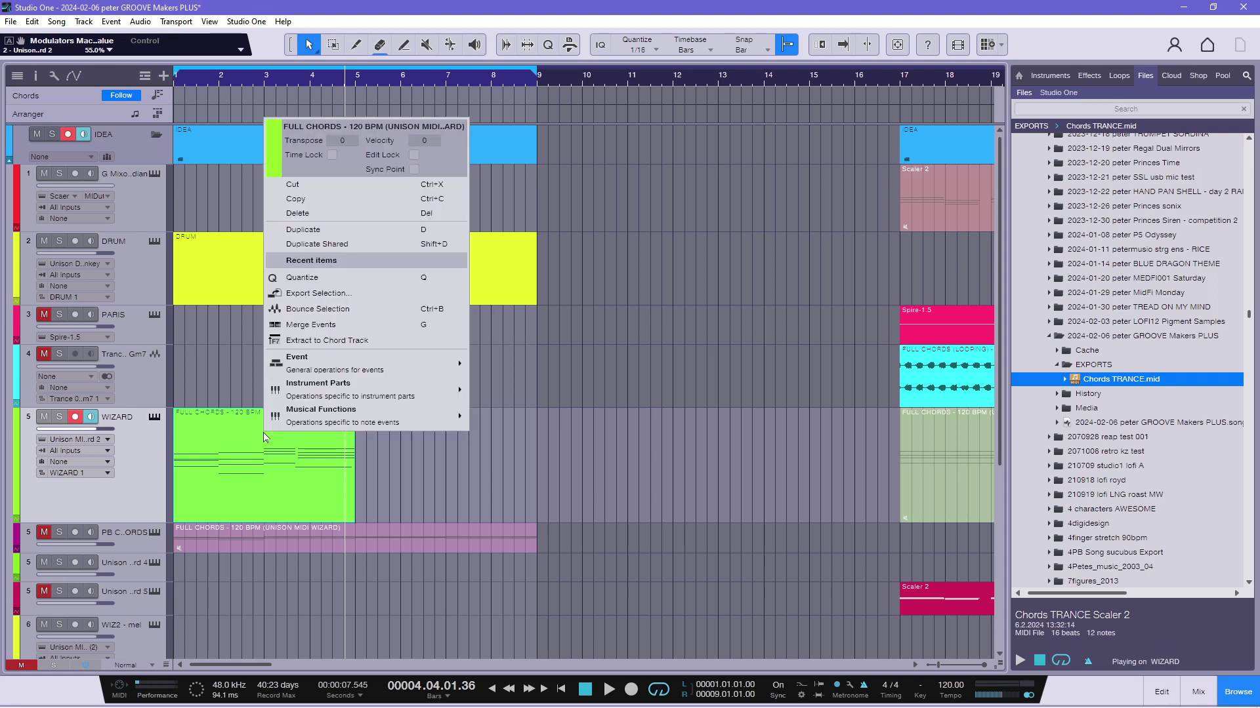
left_click(358, 299)
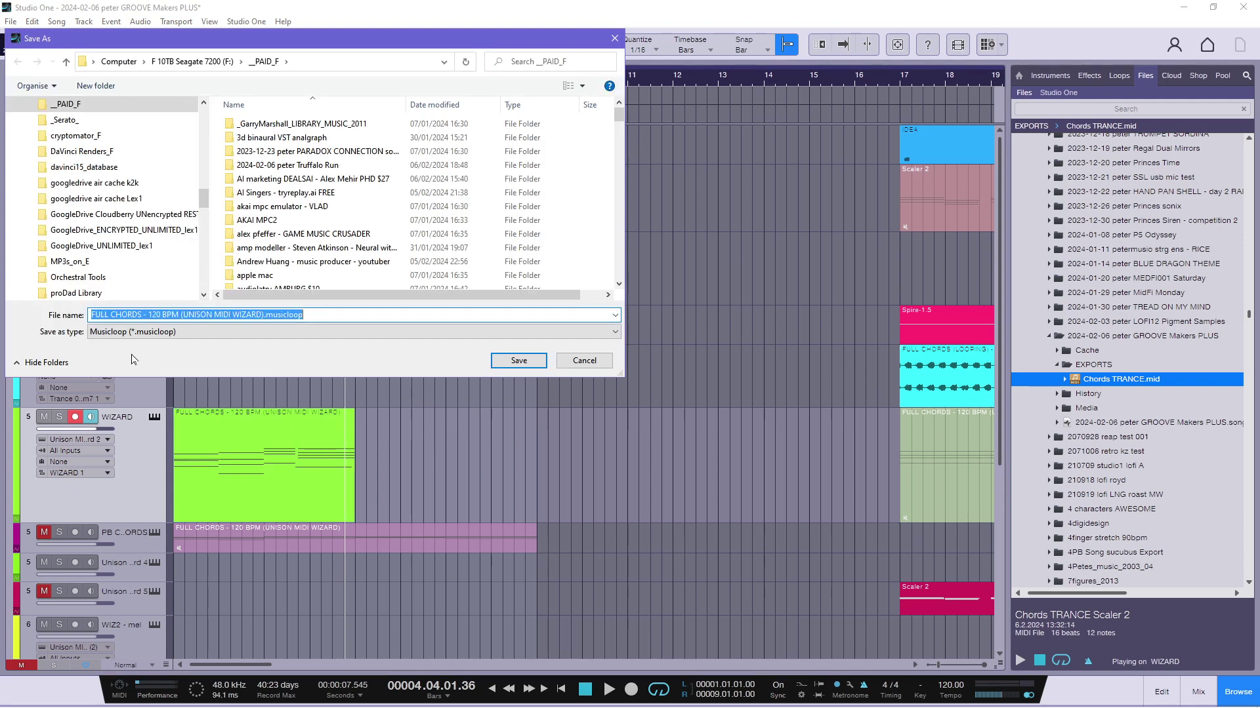
left_click(164, 331)
left_click(168, 349)
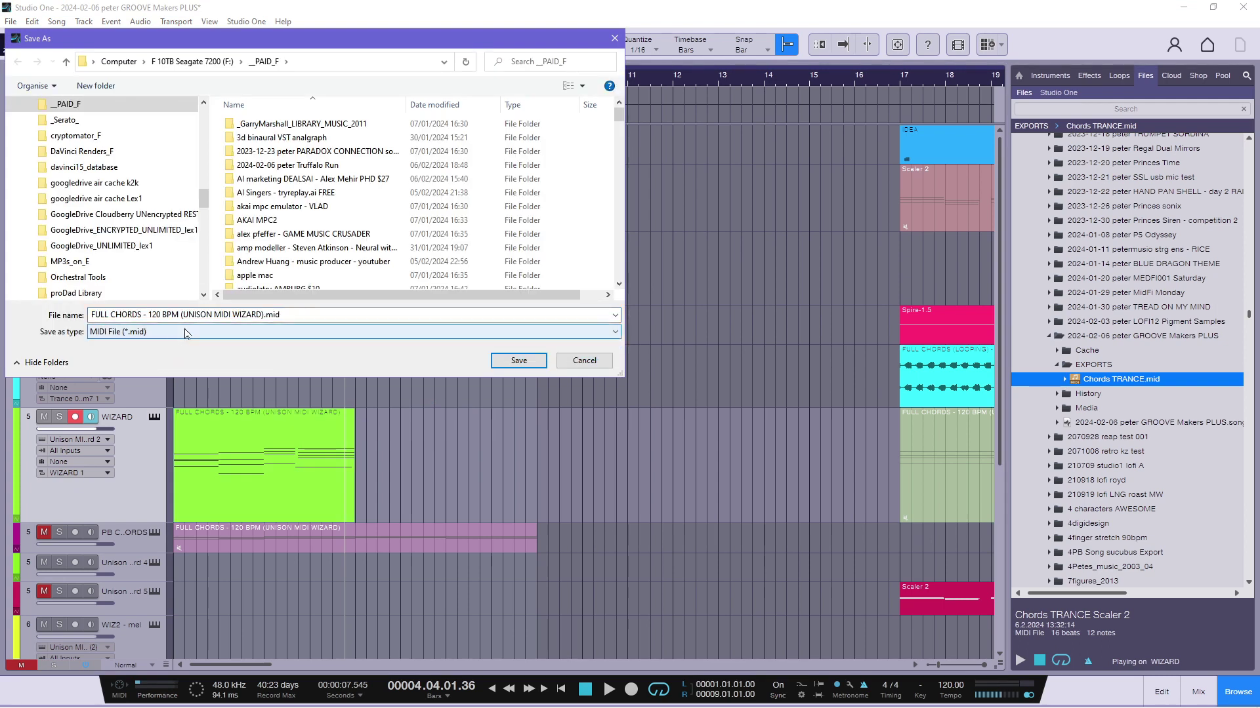
Name the export file "v12 4 bars - FULL CHORDS - 120 BPM (UNISON MIDI WIZARD).mid".
left_click(297, 316)
key("Home")
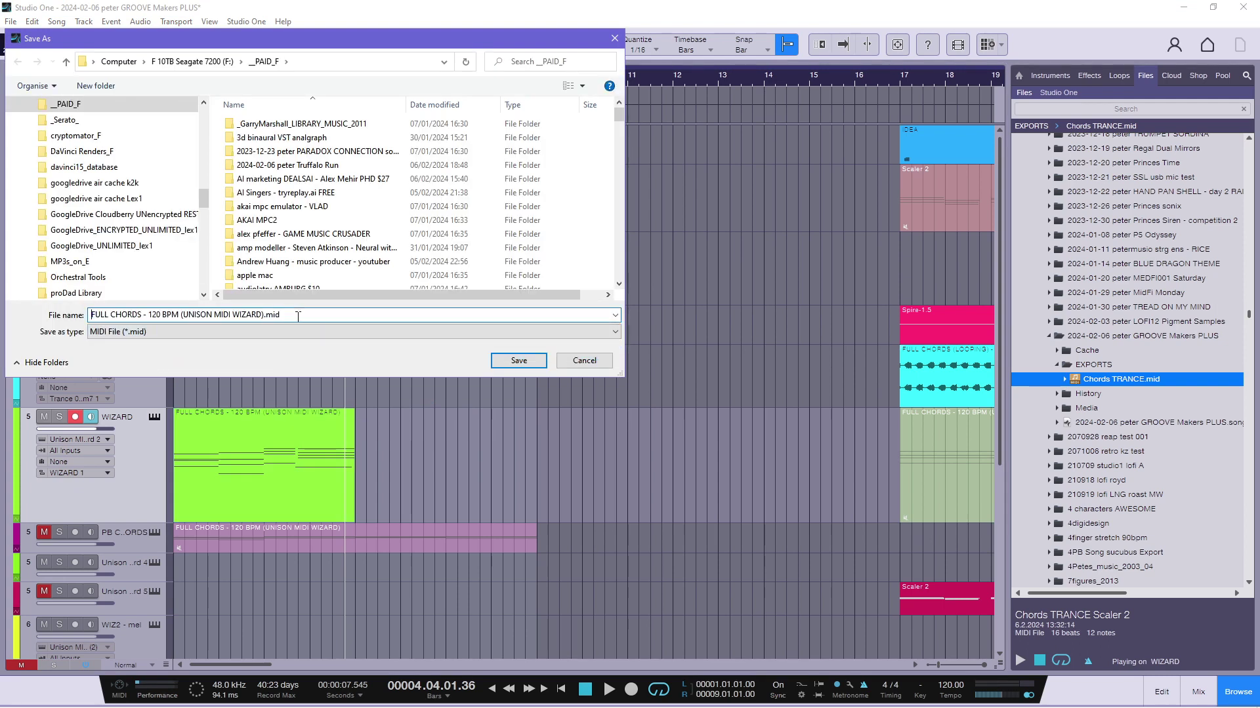
type("1")
key("BackSpace")
type("v12 ")
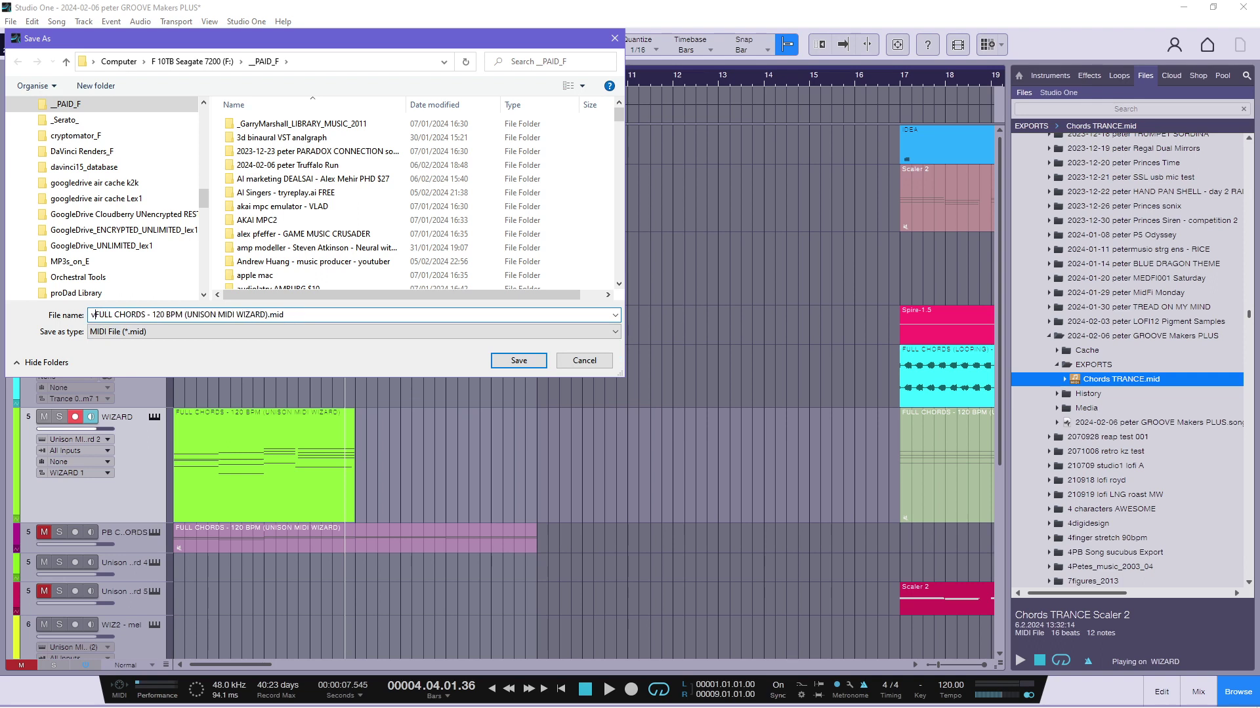
type("4 ")
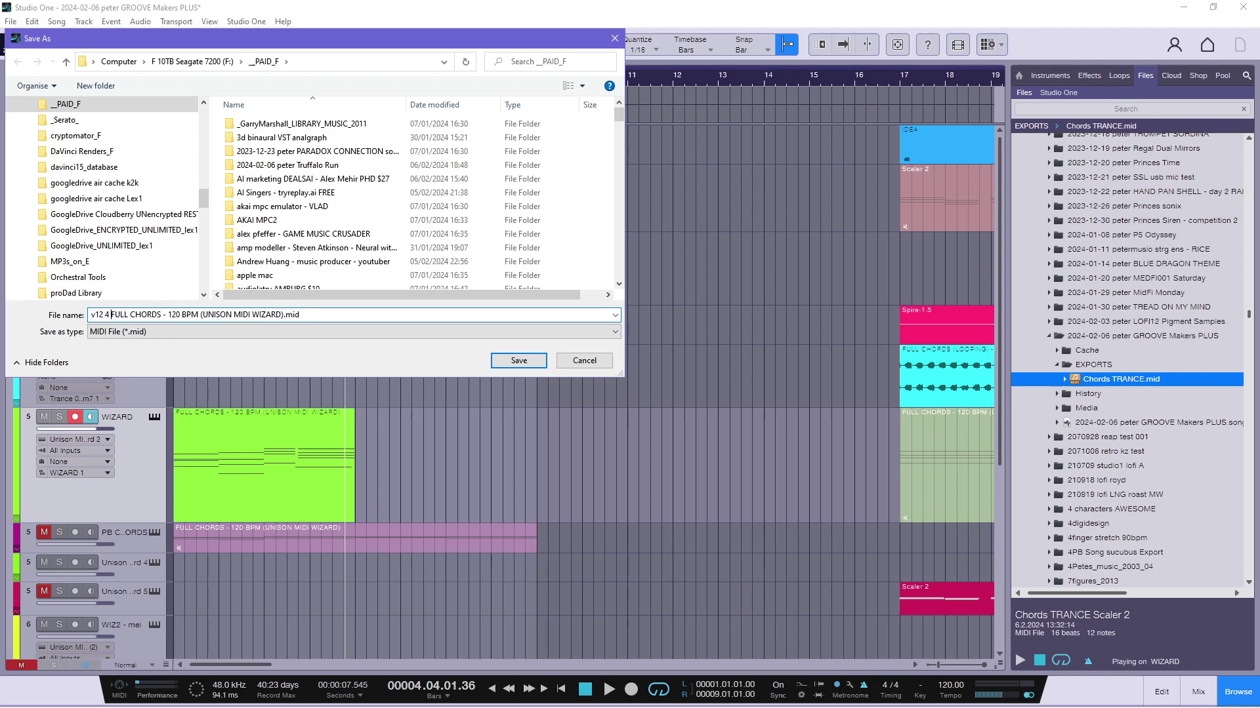
type("bars -")
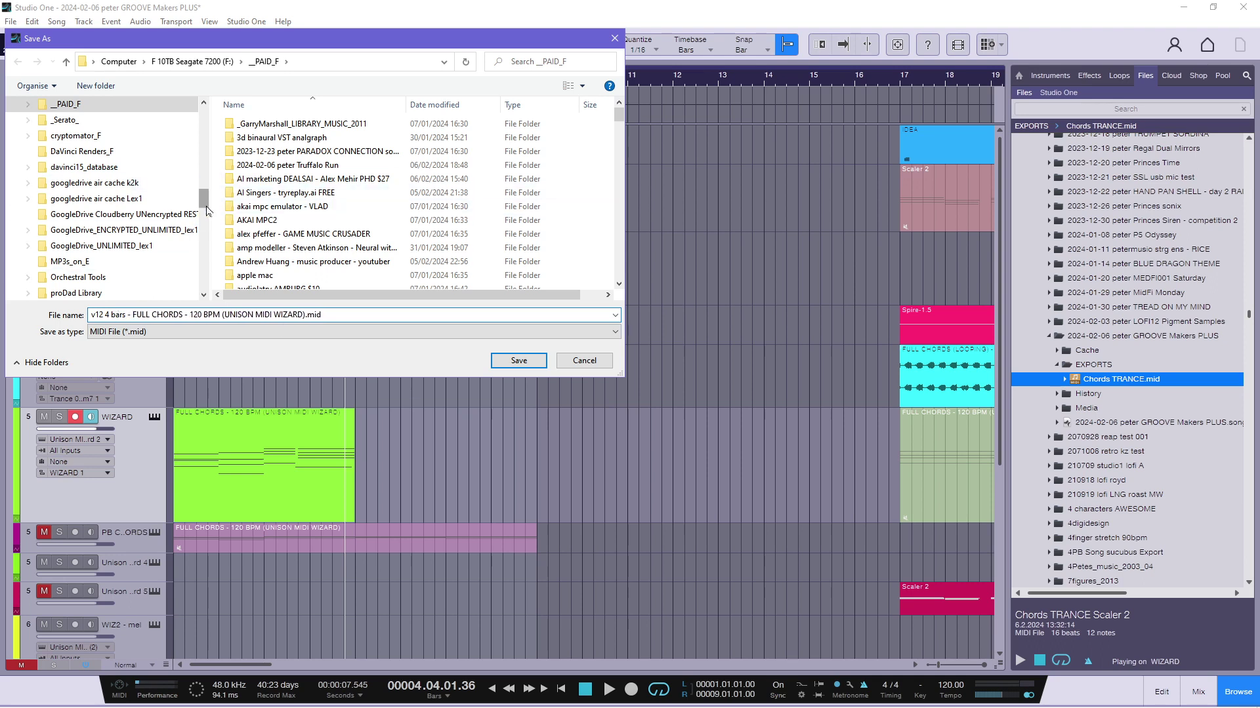
Choose the EXPORTS folder inside the 2024-02-06 GROOVE Makers PLUS song folder as the save location.
scroll(208, 210, "up", 3)
scroll(164, 197, "up", 4)
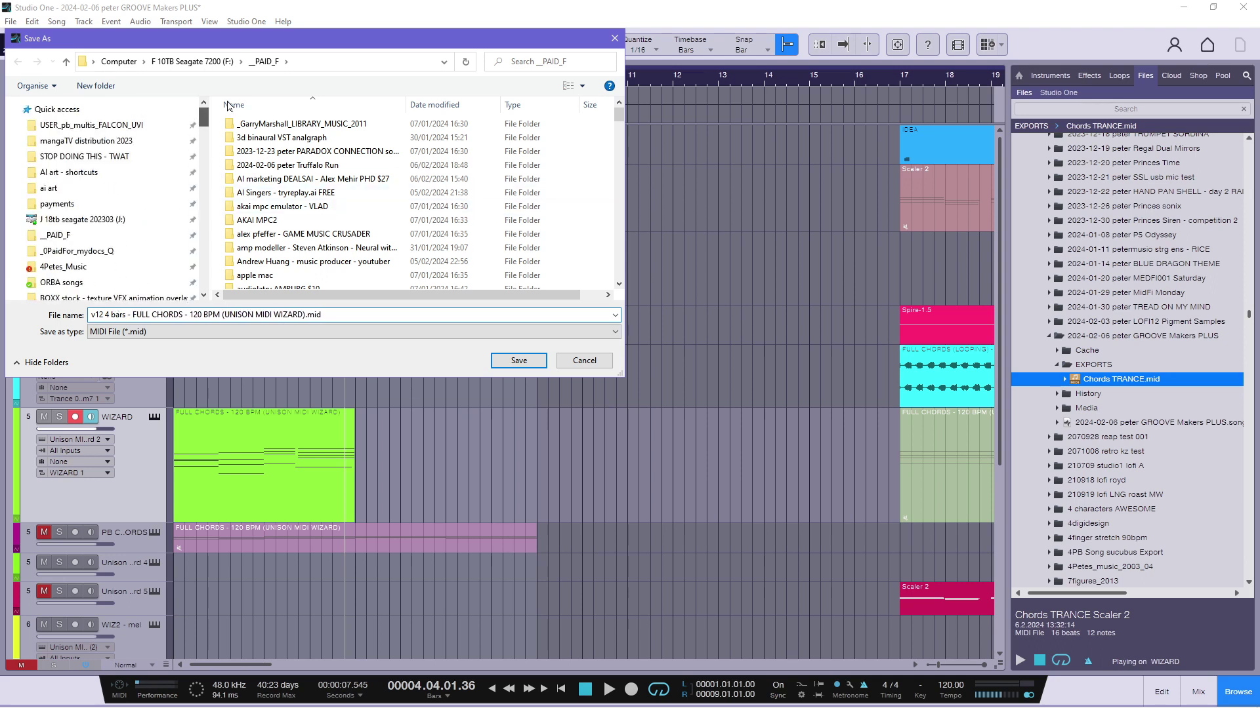
left_click(105, 266)
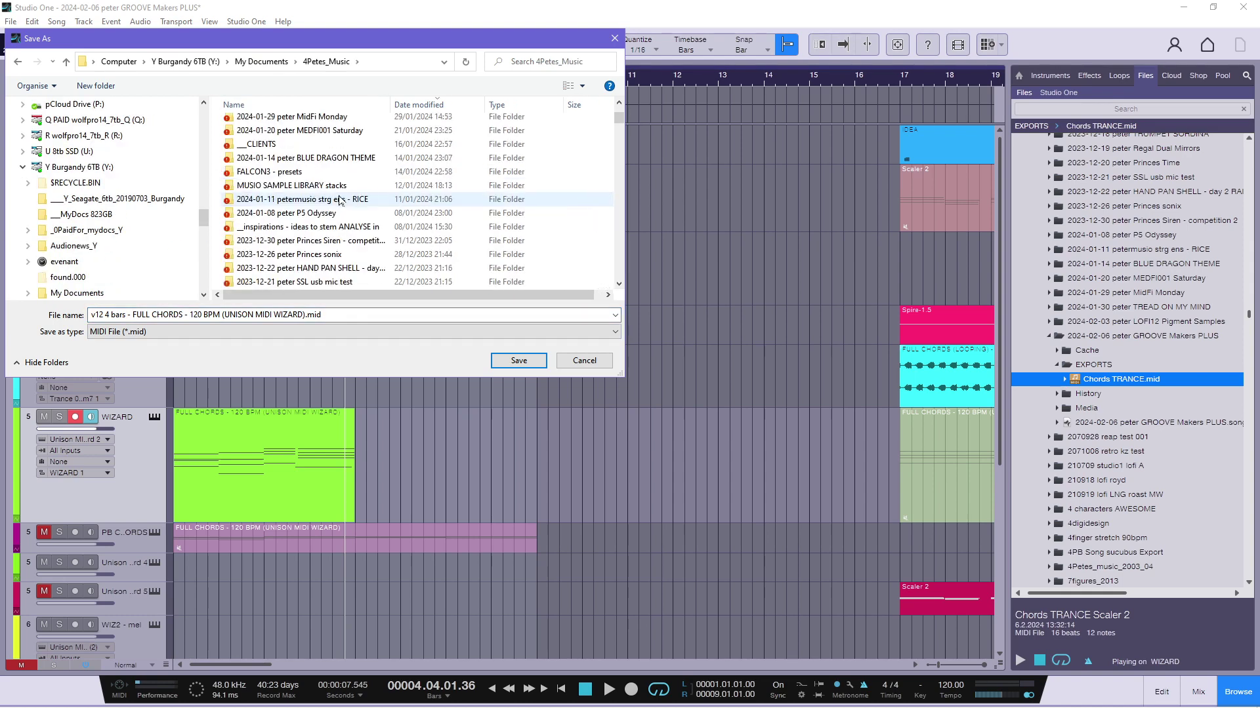
scroll(340, 201, "up", 3)
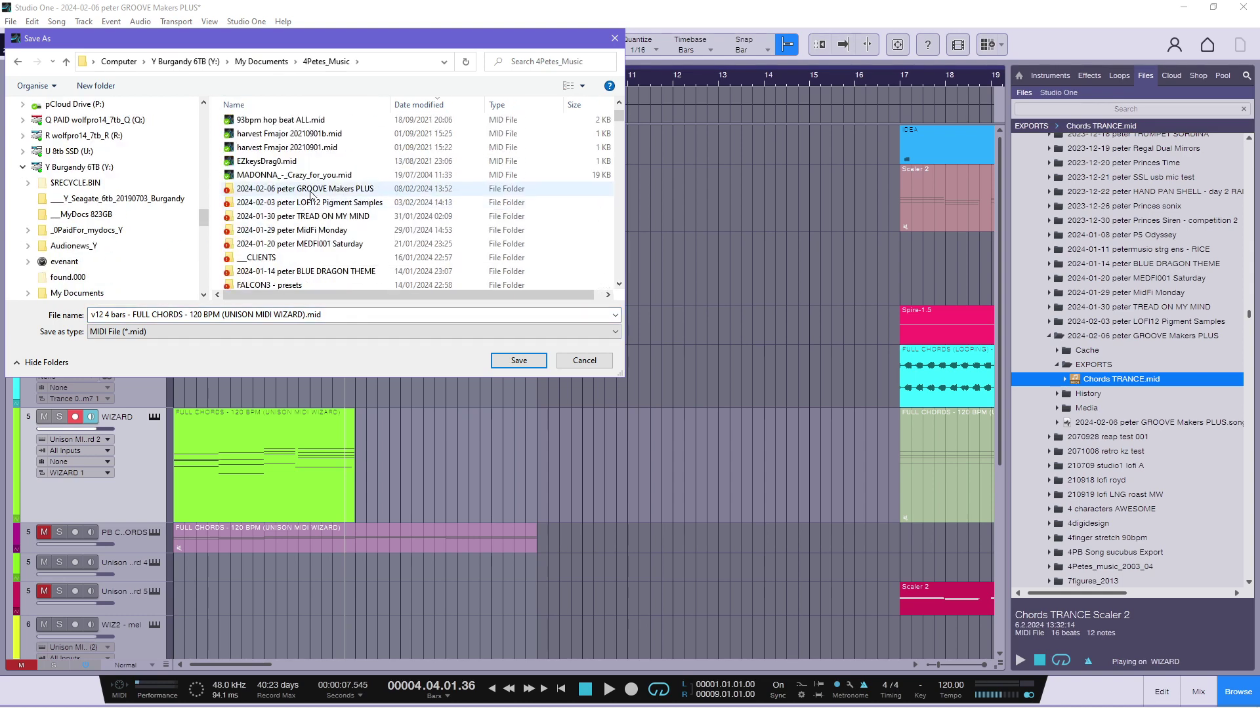
left_click(311, 190)
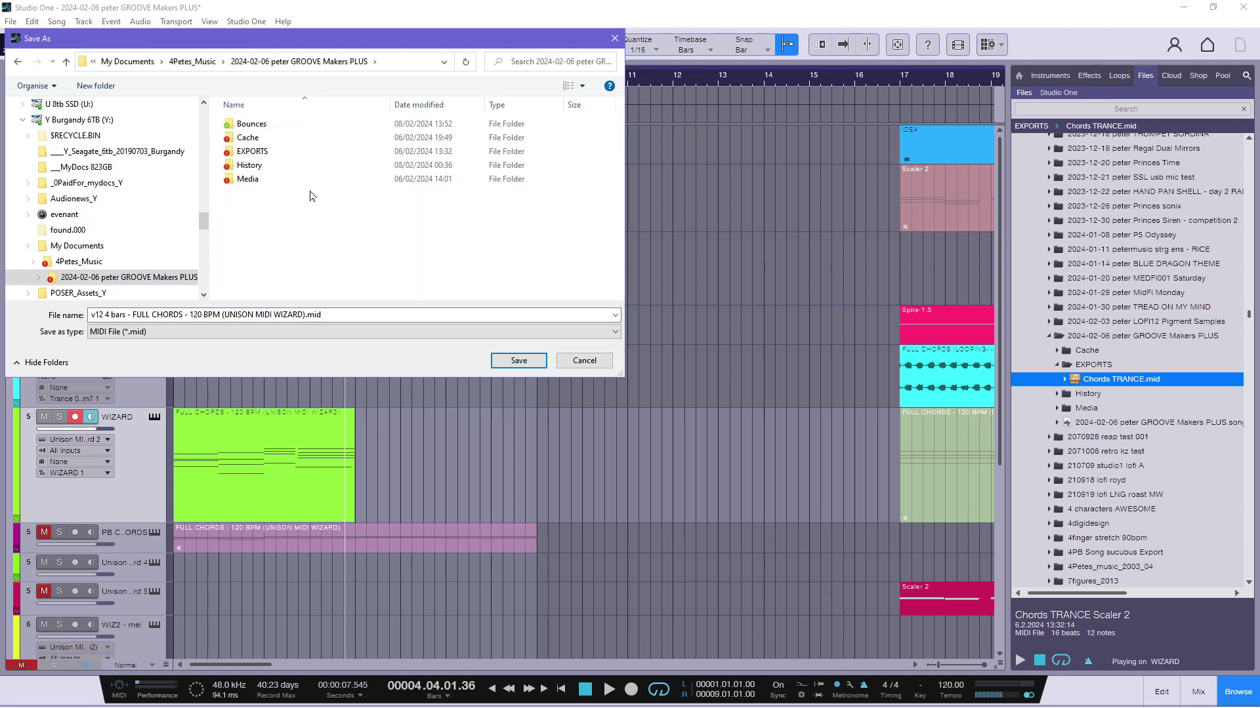
left_click(252, 155)
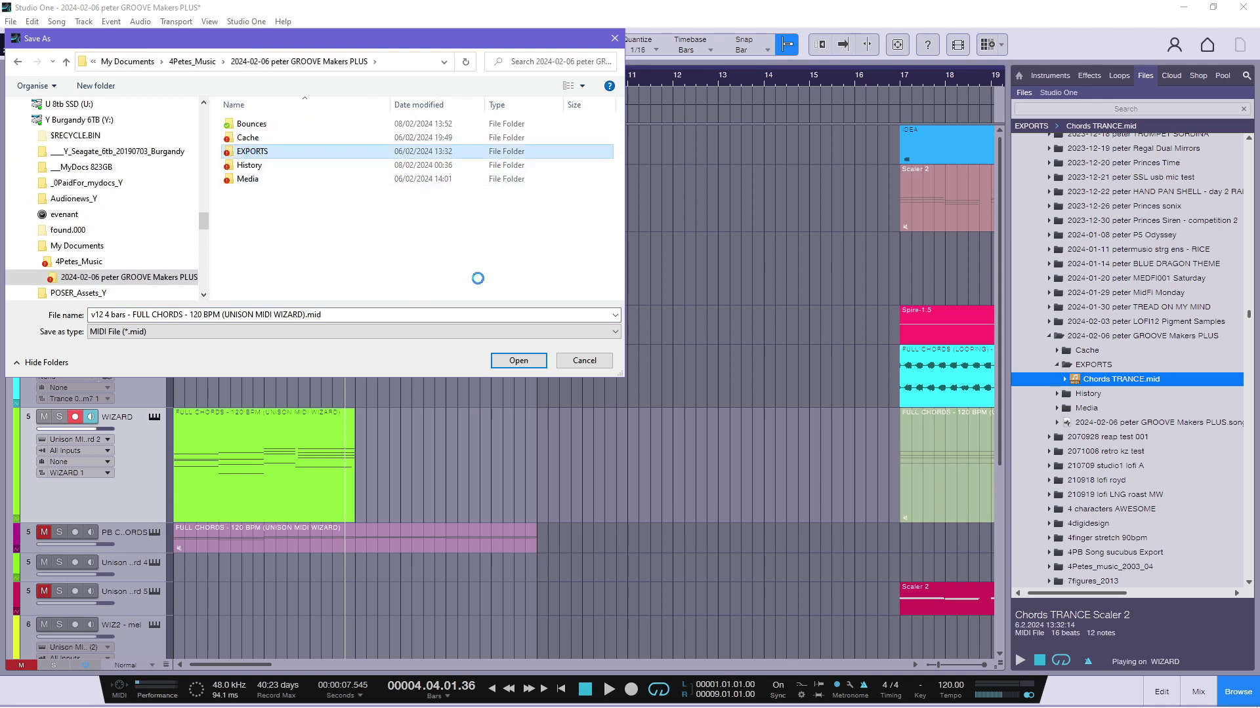
left_click(500, 360)
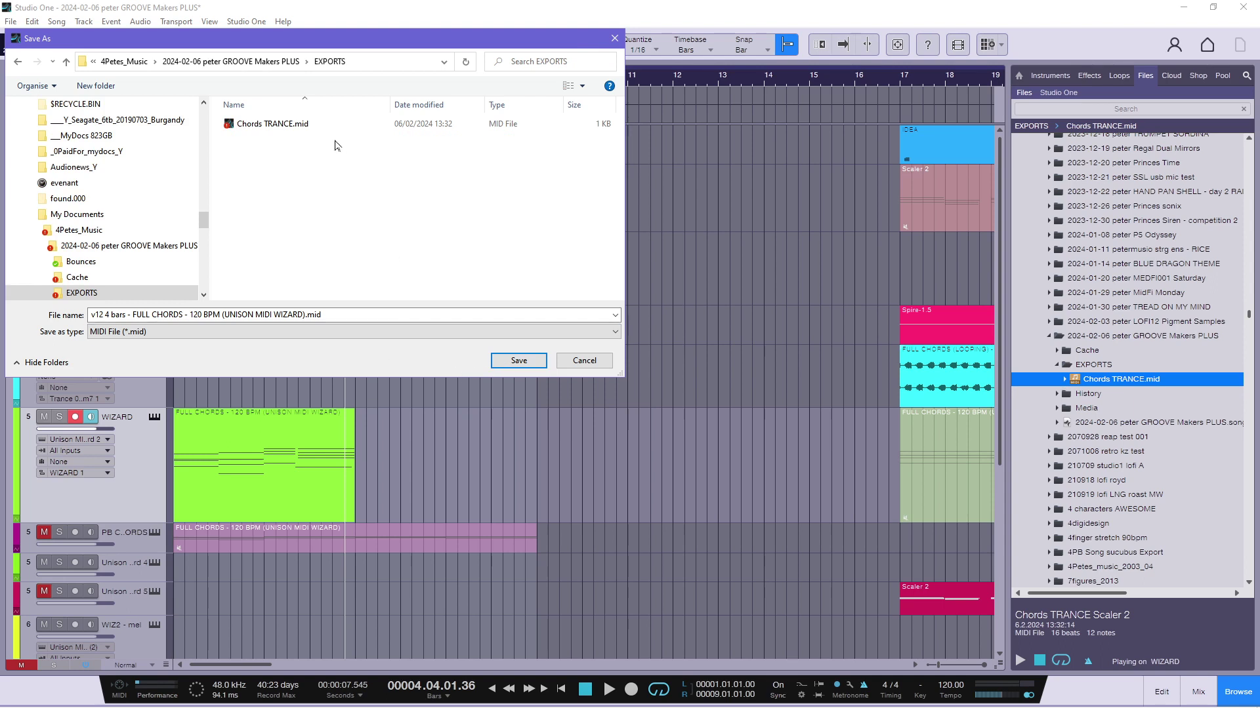
Save the MIDI export and mute the four-bar chords clip on the WIZARD track.
left_click(501, 362)
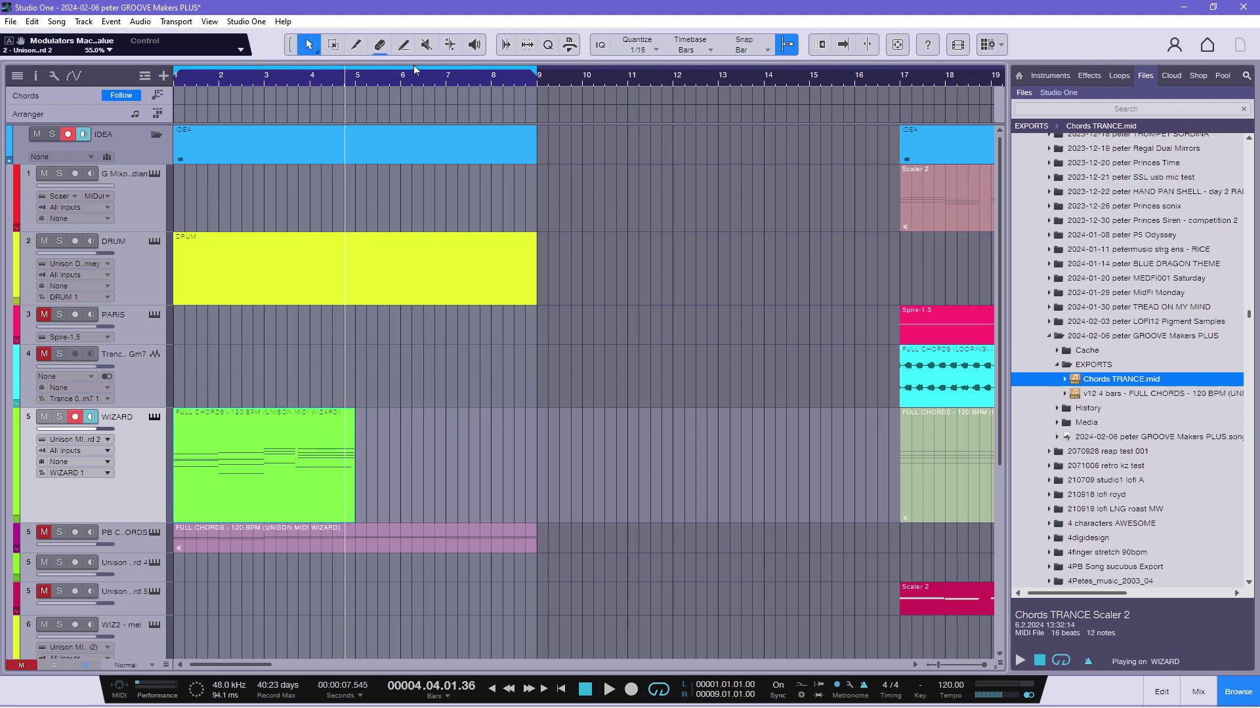
left_click(427, 45)
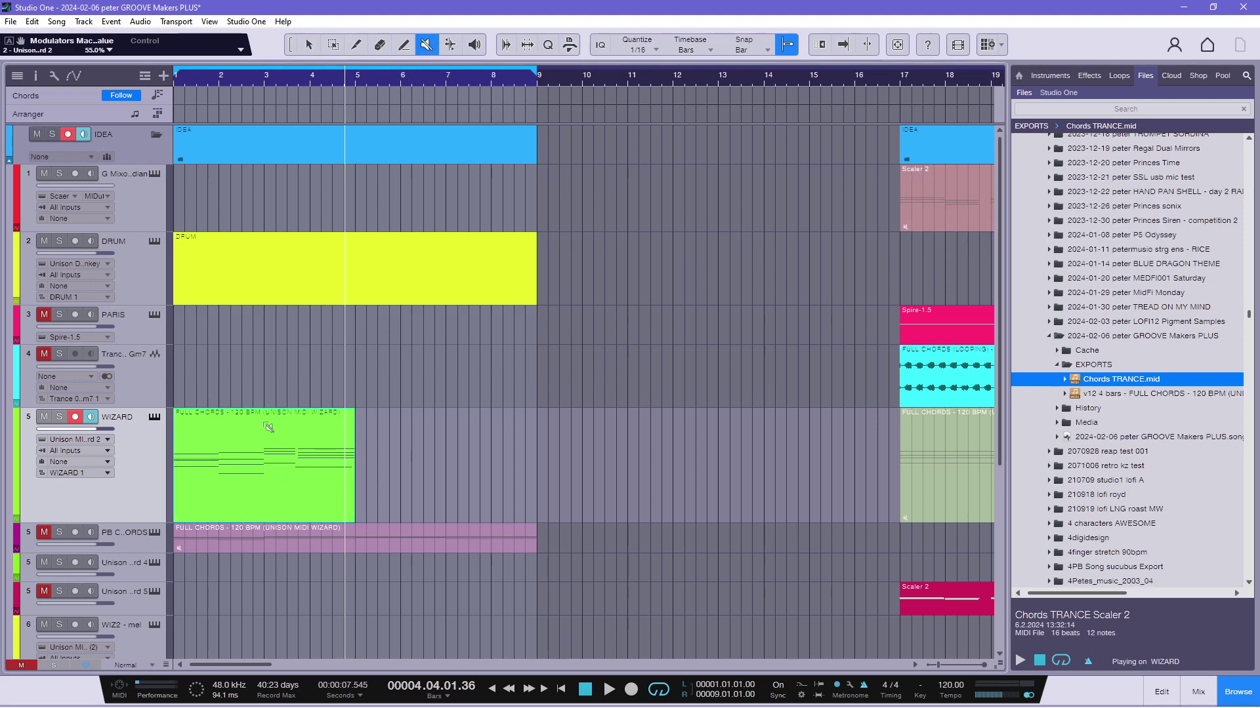
left_click(260, 452)
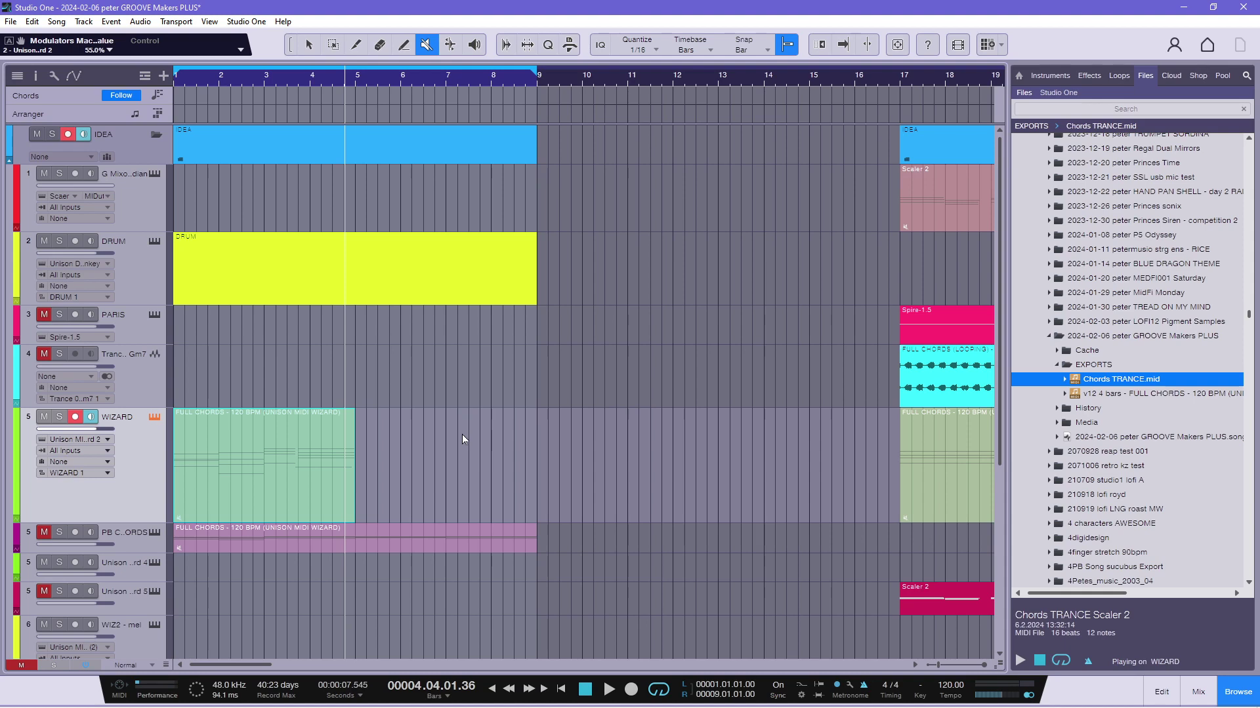
Reopen the Unison MIDI Wizard 2 window and undo the deletion of the chord notes in bars 5 to 8.
key("F11")
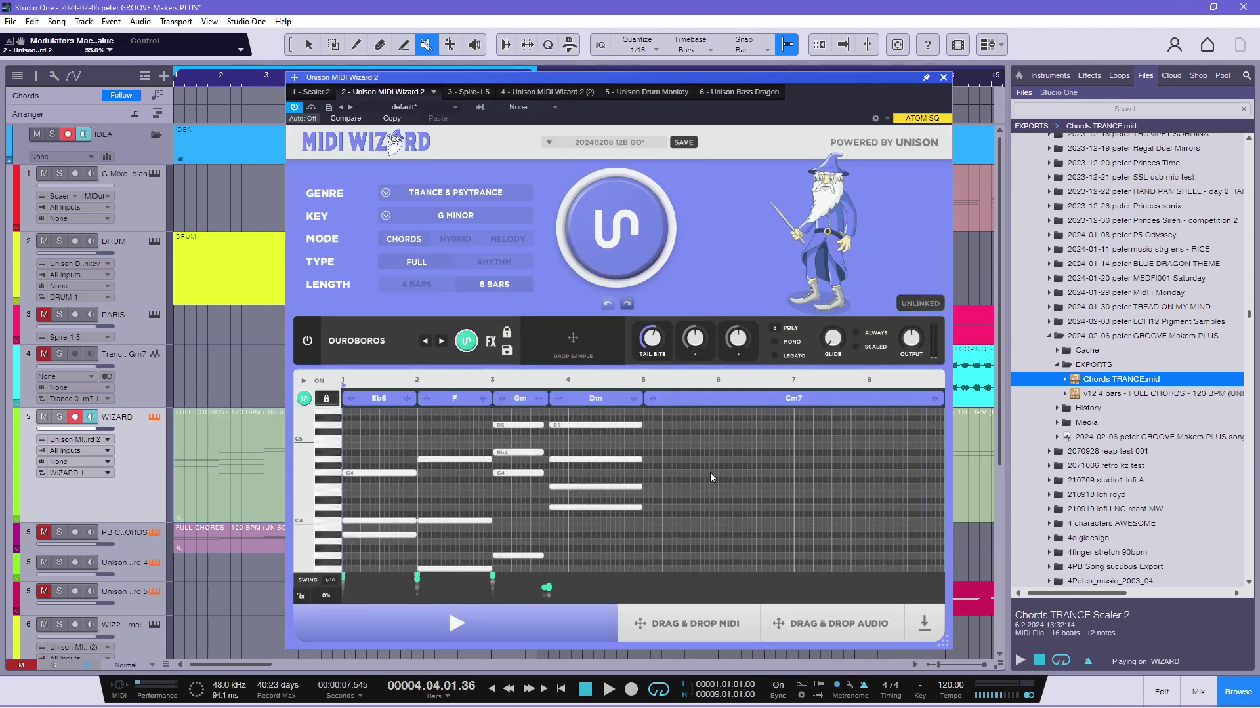
left_click(605, 309)
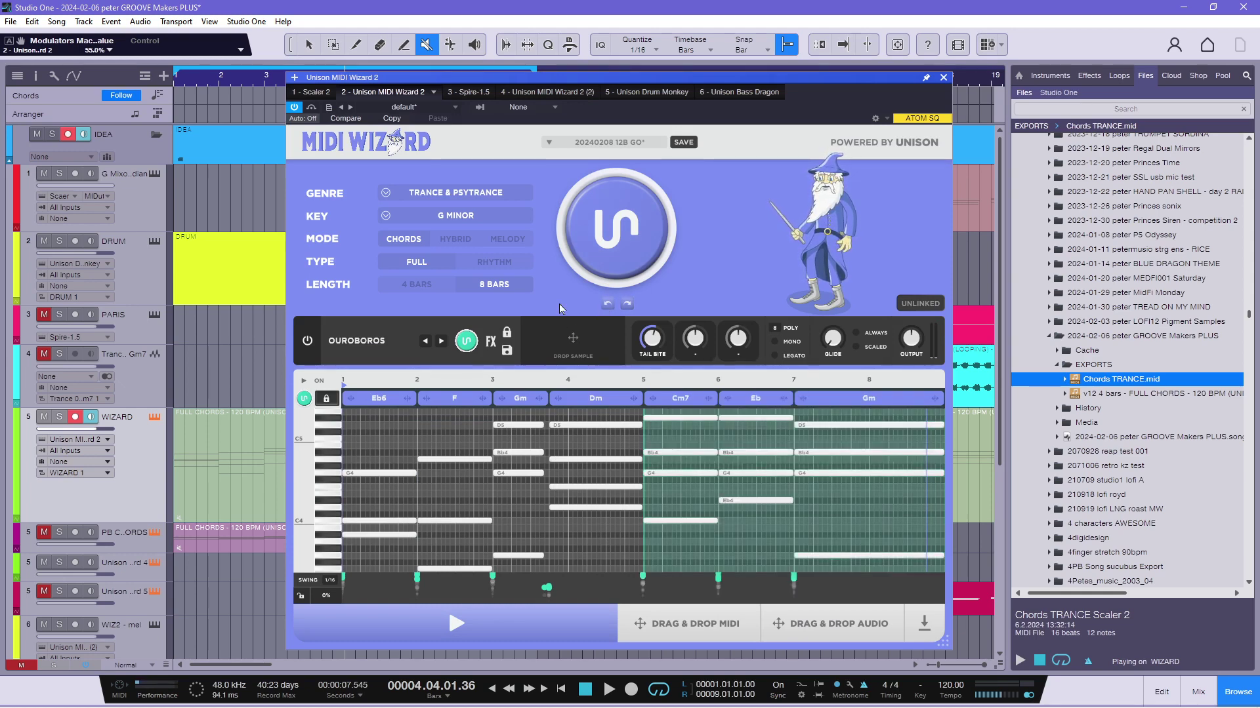
left_click(576, 437)
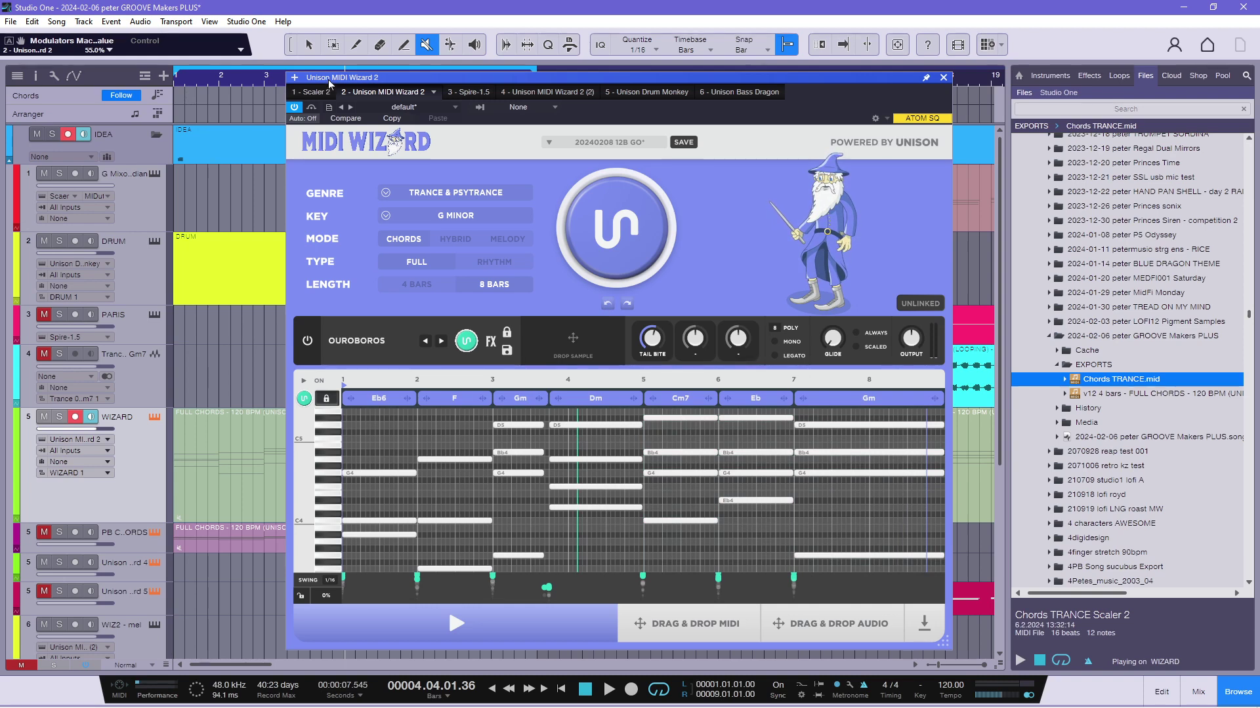
Move the plug-in window below the timeline ruler, set the loop start to bar 5 and play the section back.
left_click_drag(328, 80, 315, 115)
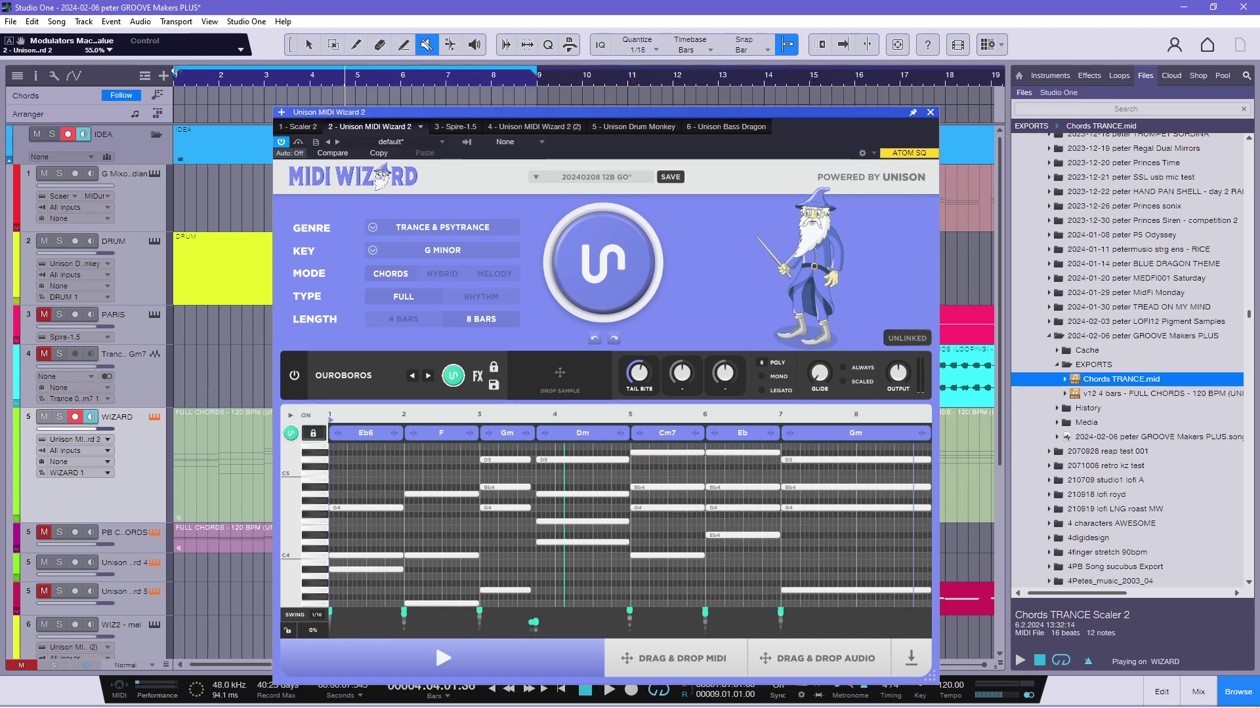
left_click_drag(179, 71, 358, 72)
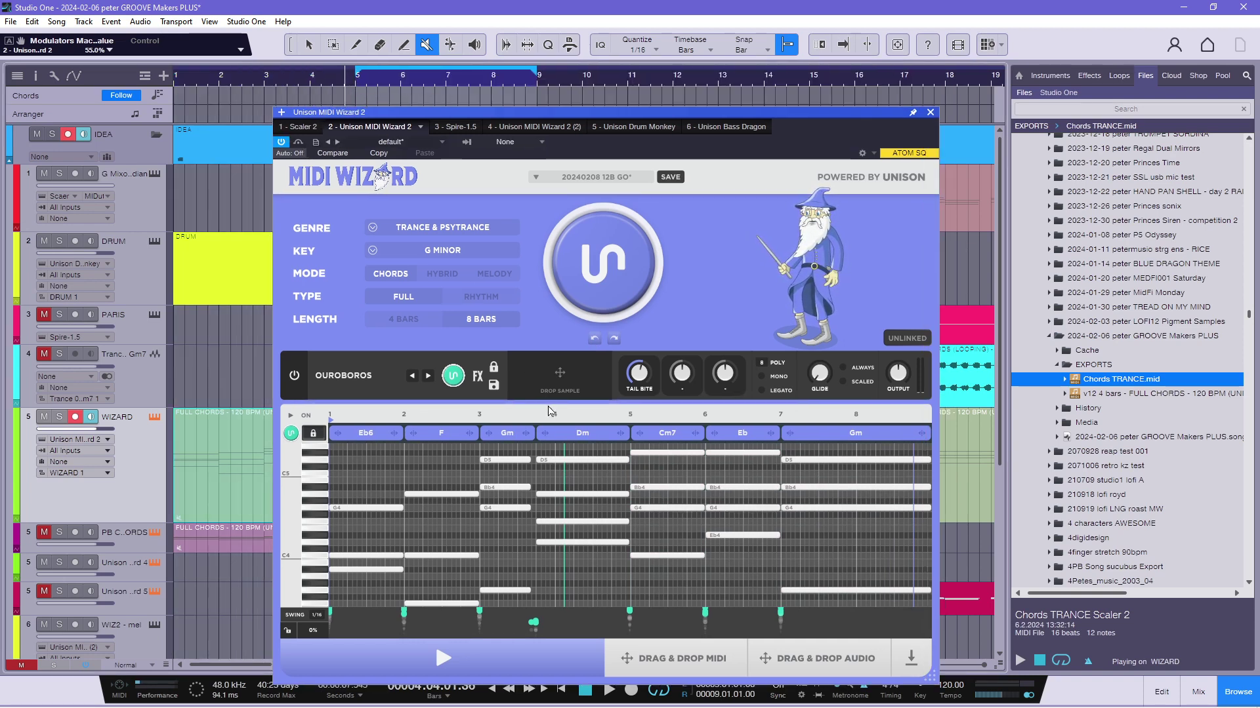
key("space")
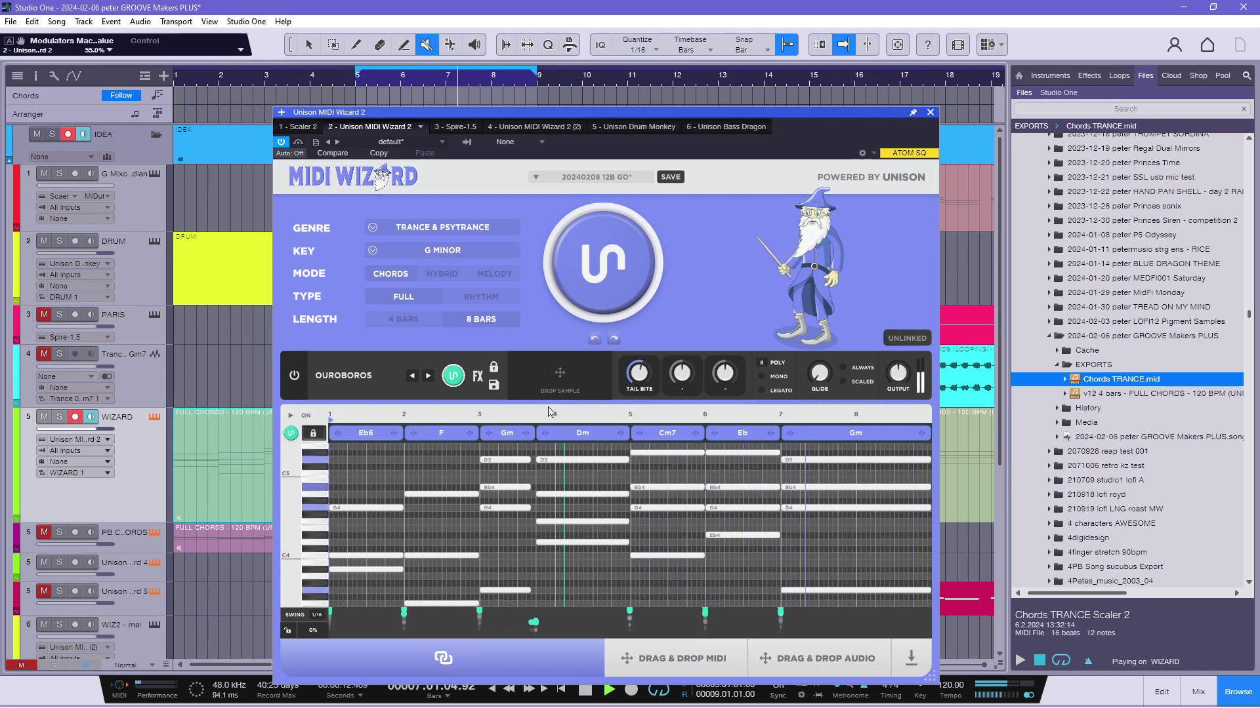
key("space")
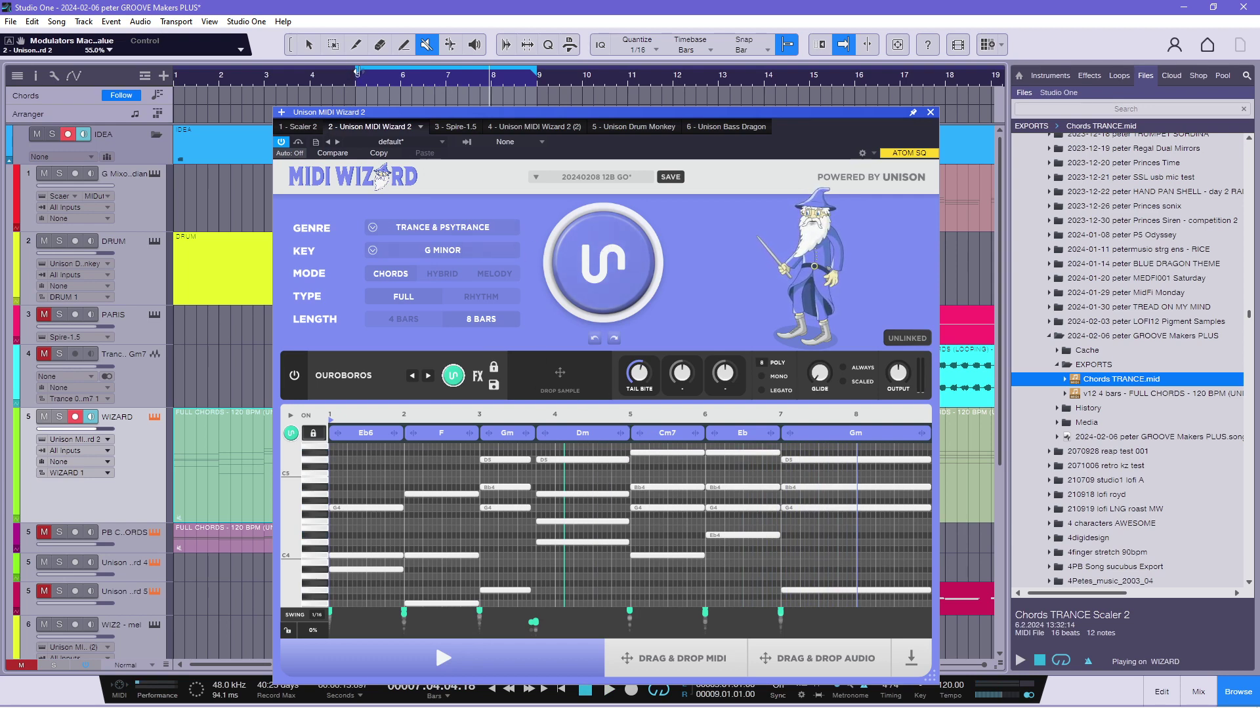
Set the loop start to bar 4 and play the chords back with the plug-in.
left_click_drag(348, 70, 311, 70)
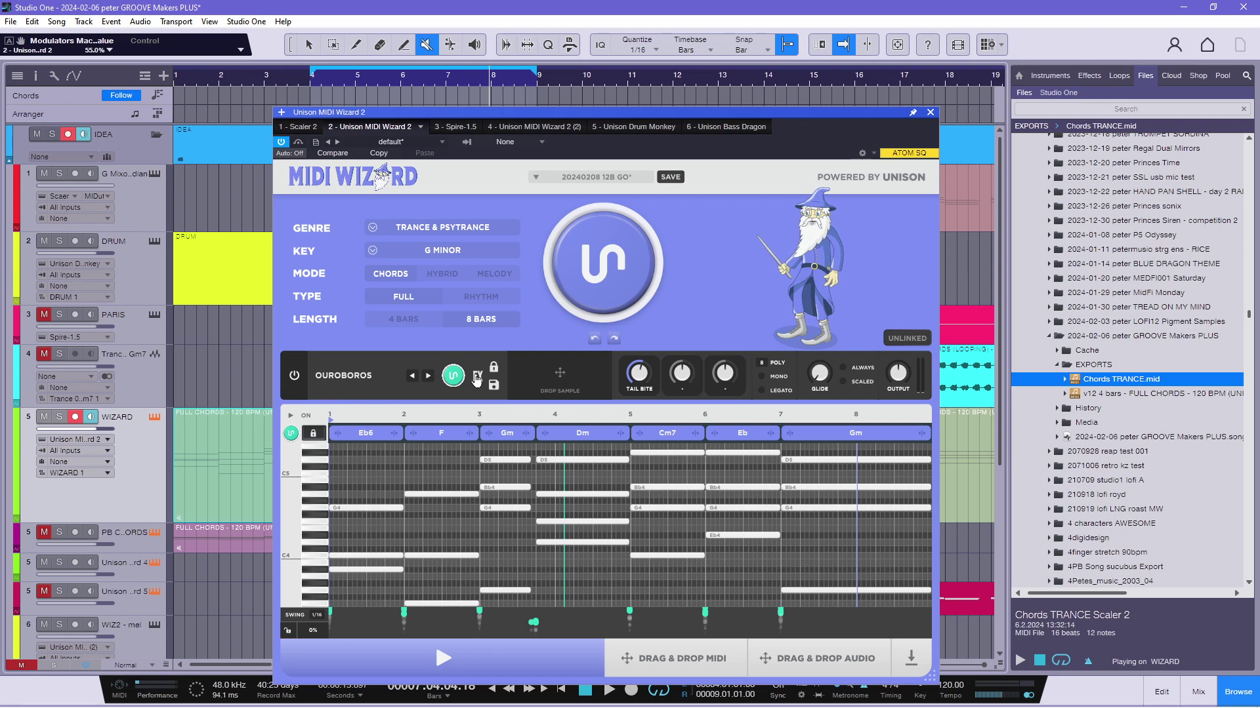
key("space")
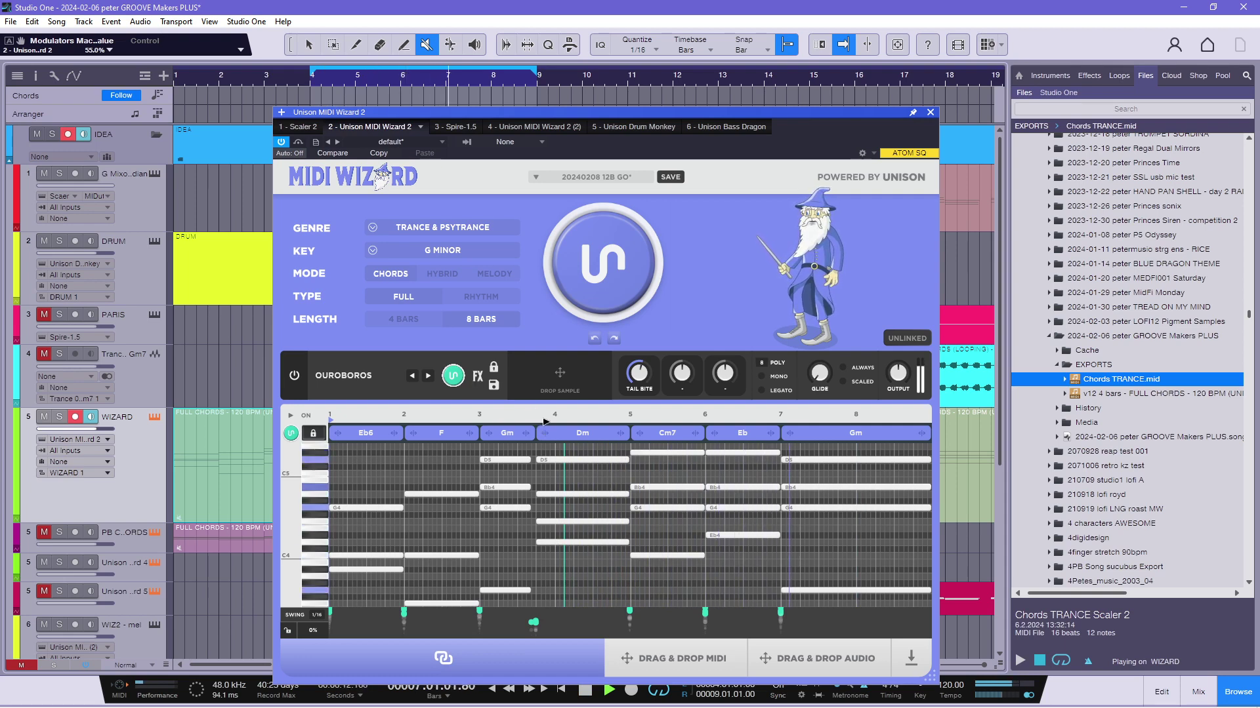
key("space")
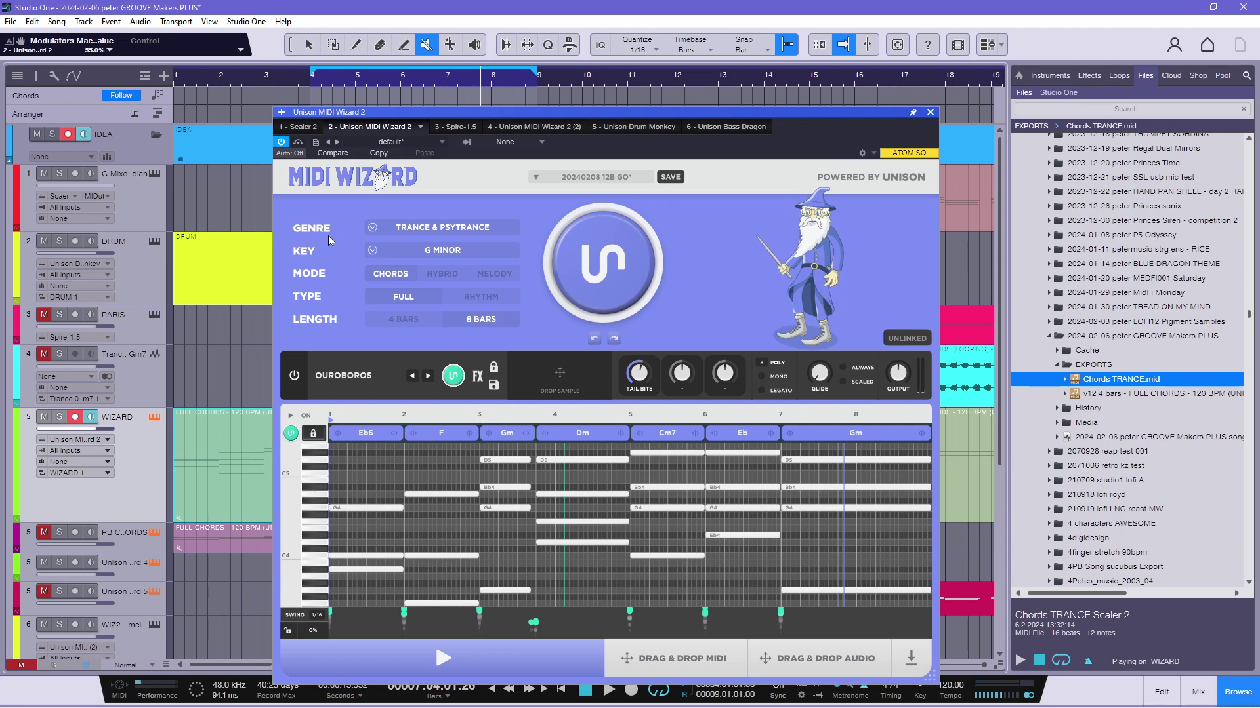
Set the loop start to bar 3 and audition the chords from several points with repeated playback.
left_click_drag(311, 72, 266, 73)
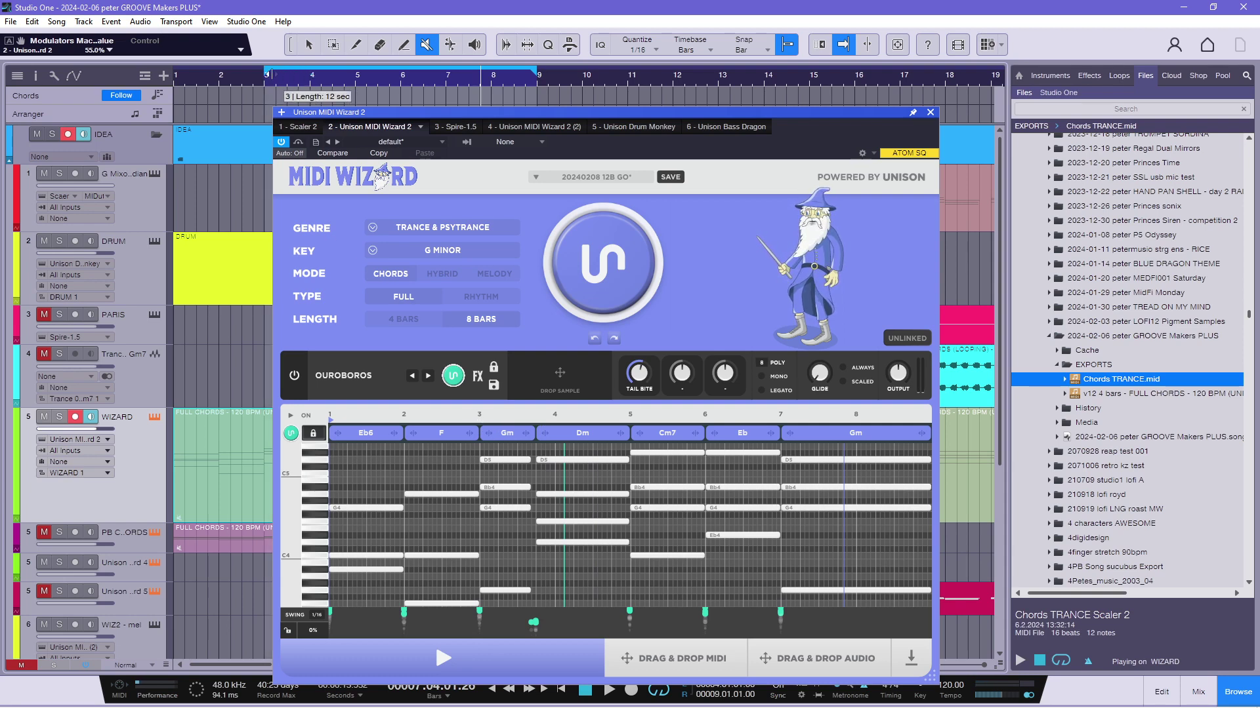
key("space")
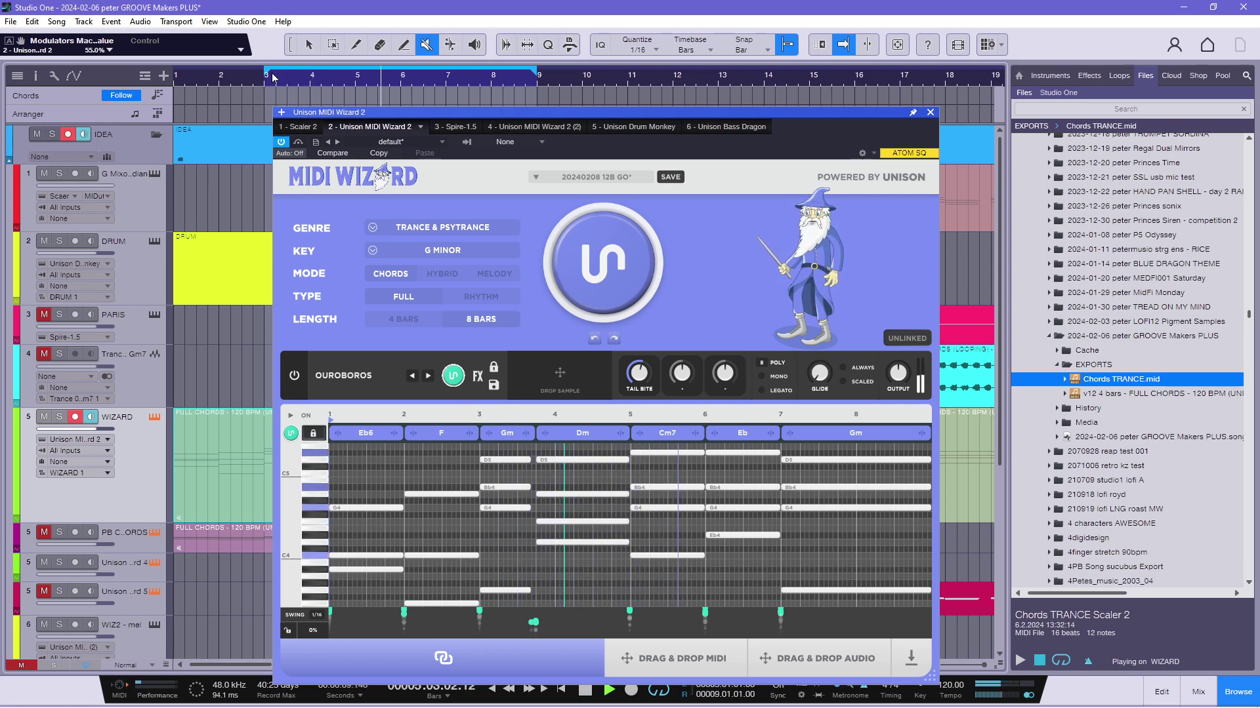
key("space")
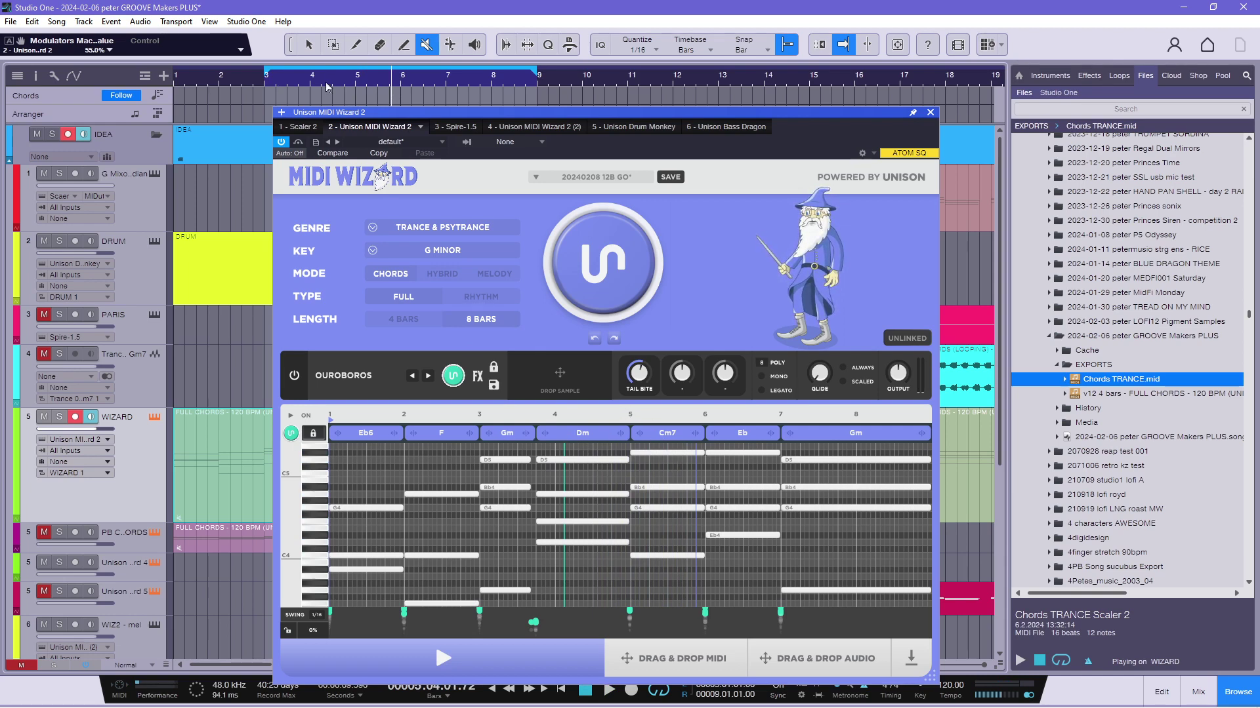
key("space")
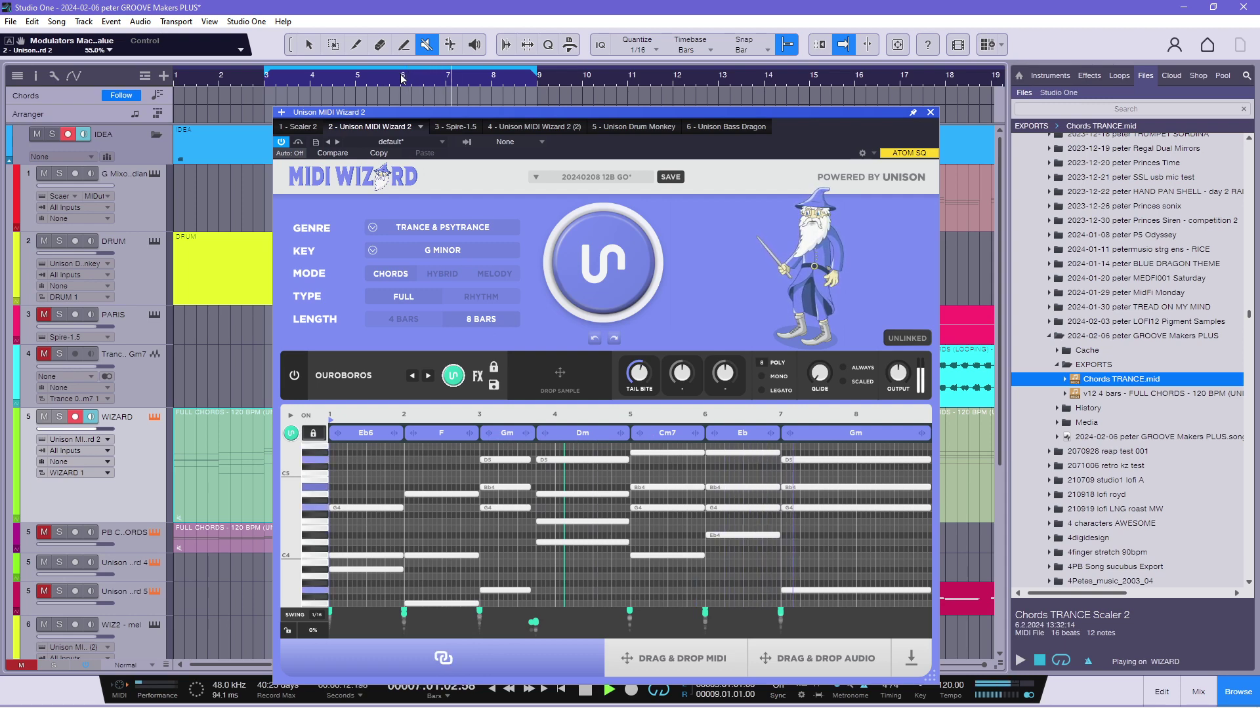
key("space")
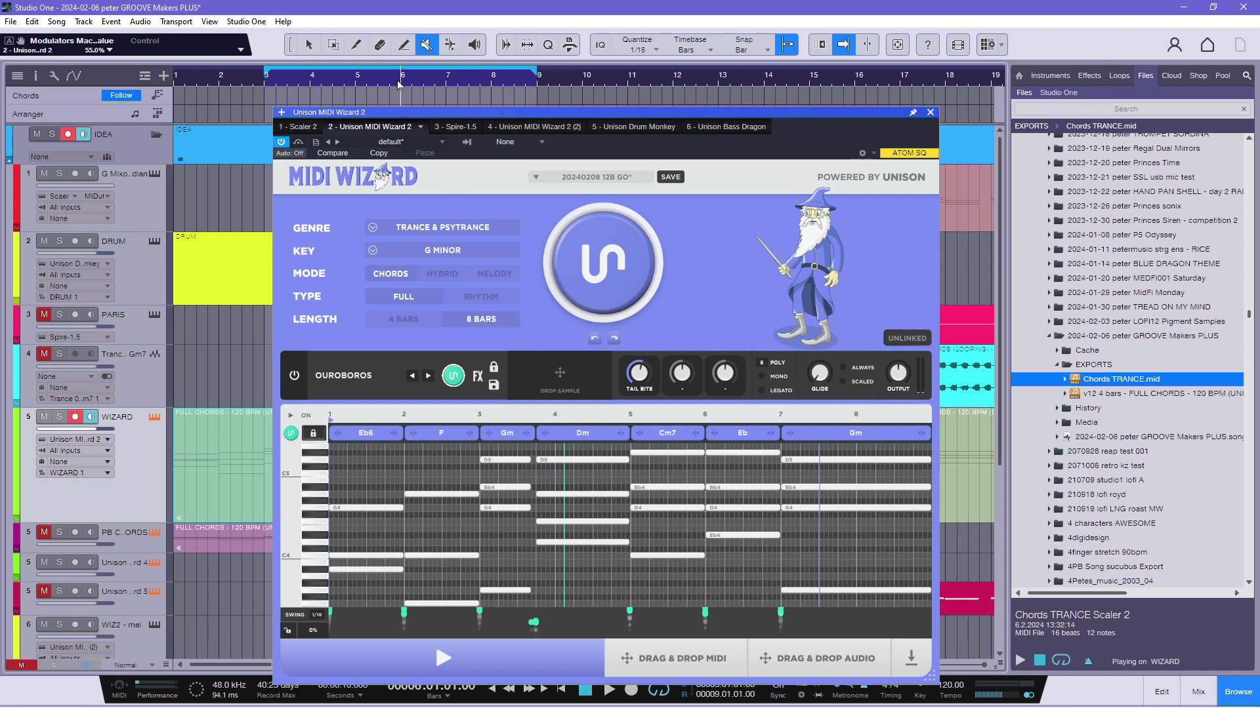
key("space")
key("space")
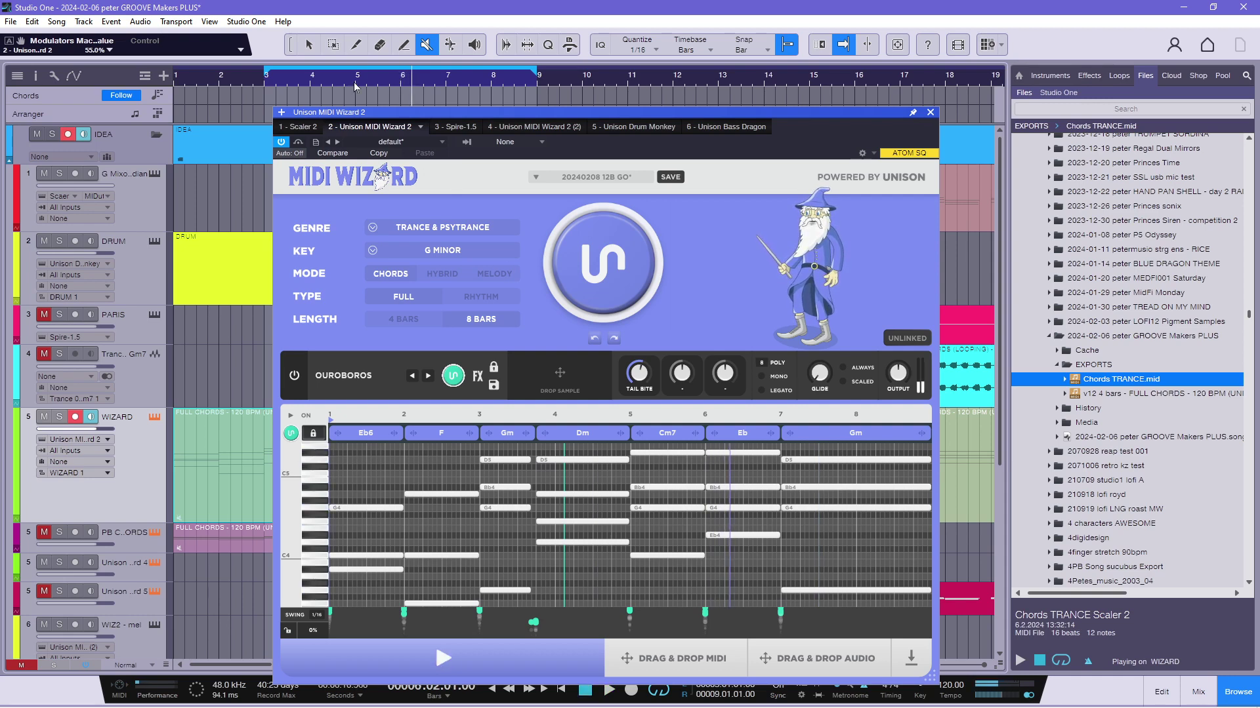
key("space")
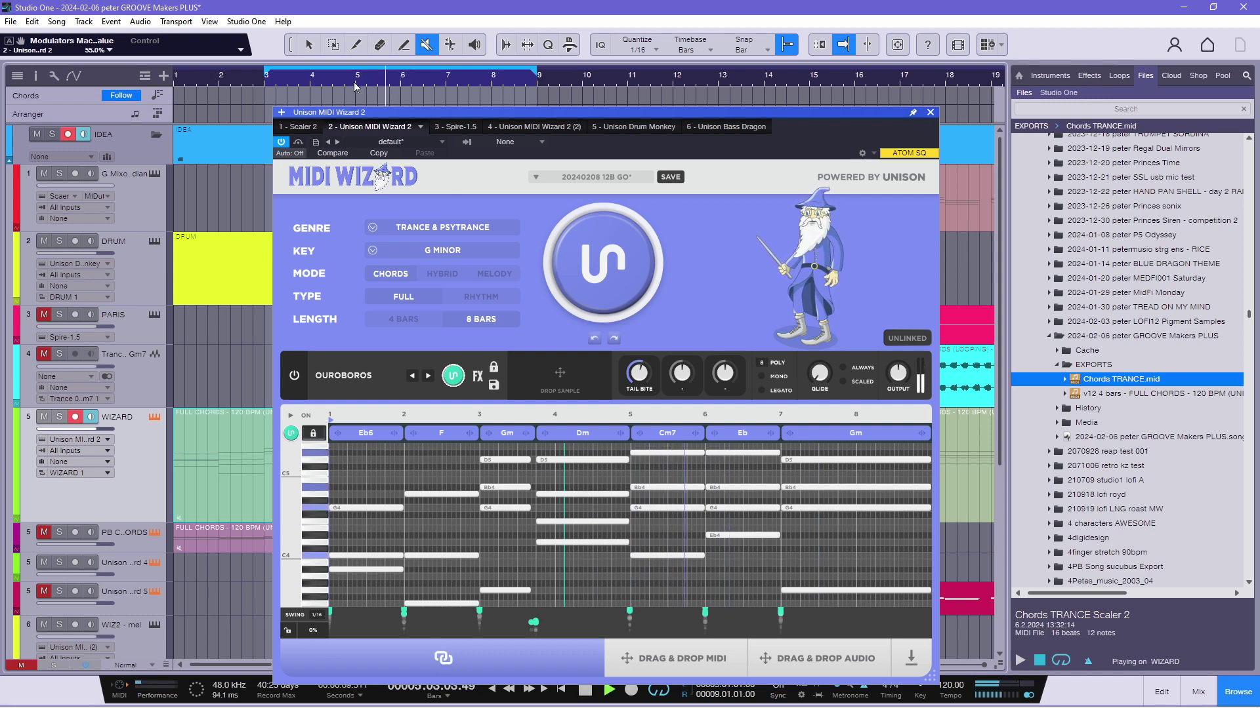
key("space")
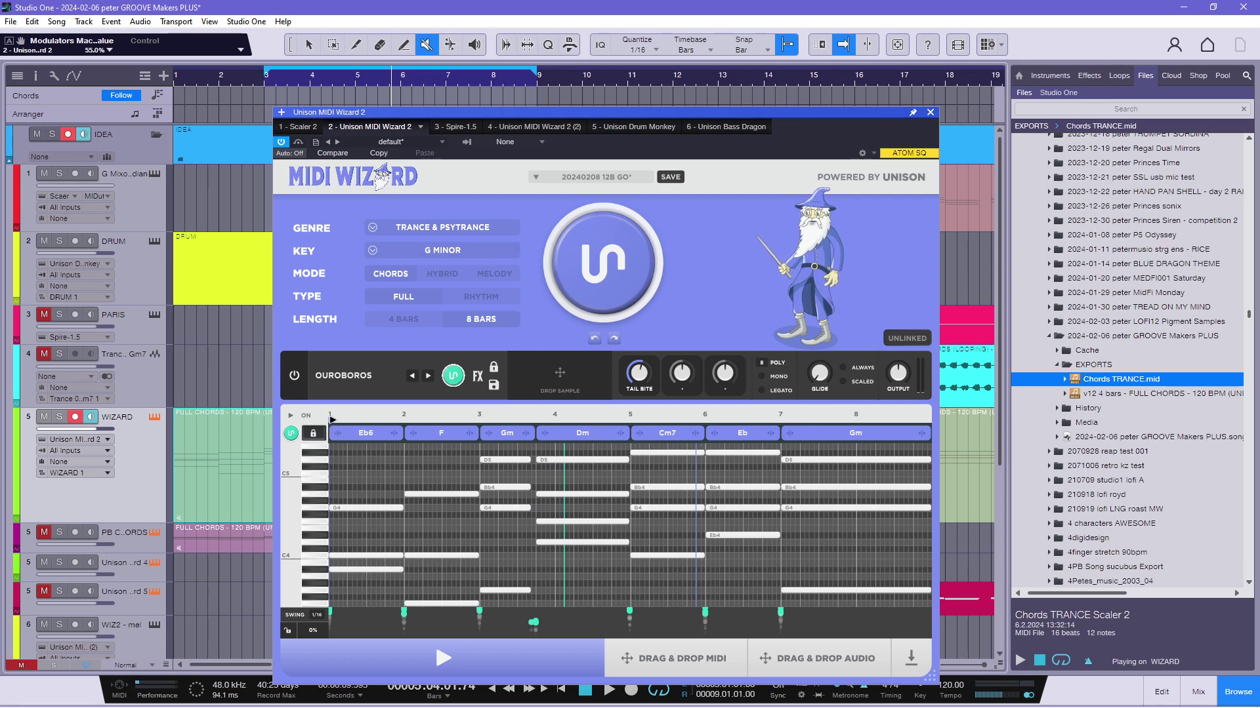
Set the MIDI Wizard start marker to bar 3, restore the song loop start to bar 1 and play the result.
mouse_move(331, 420)
left_mouse_down()
mouse_move(624, 422)
mouse_move(483, 427)
left_mouse_up()
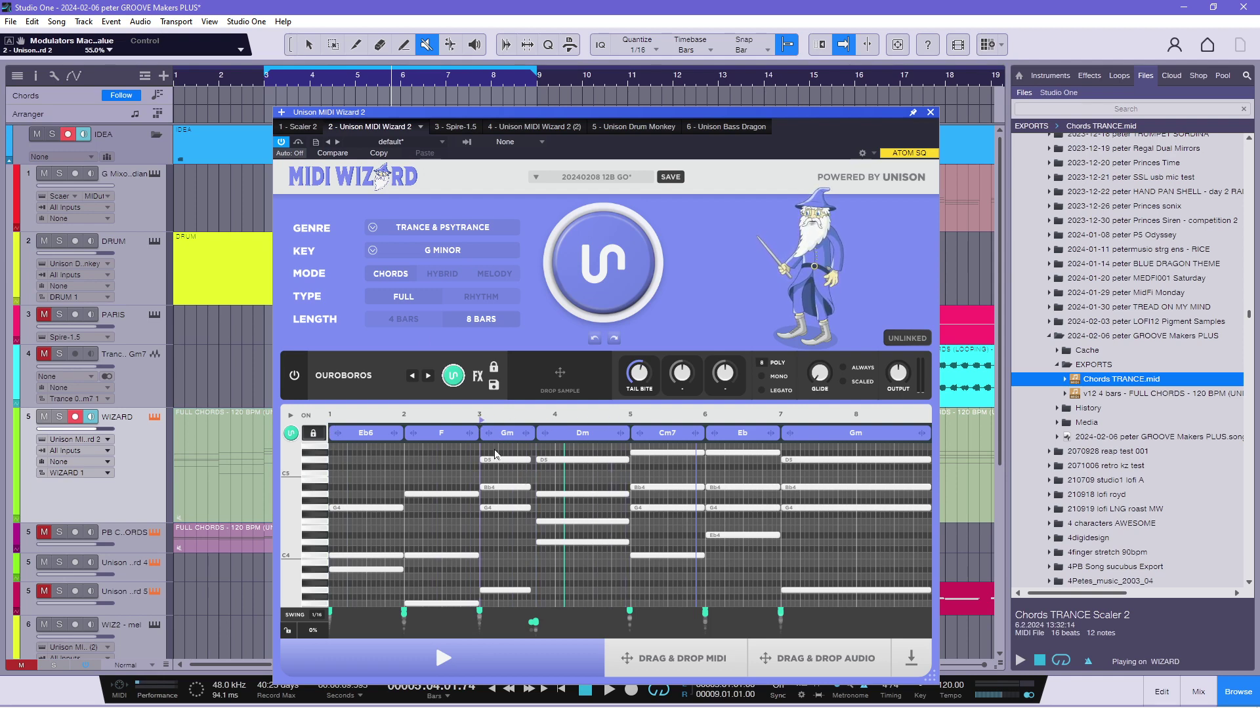
left_click_drag(264, 73, 175, 74)
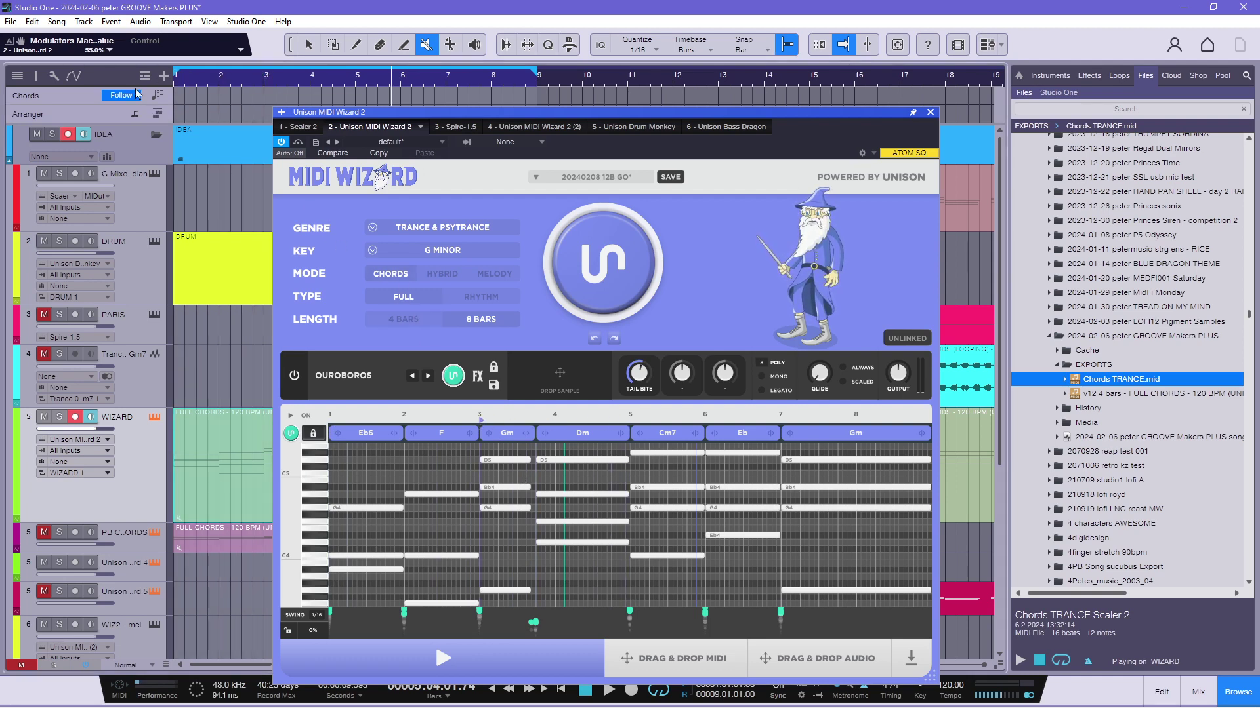
key("space")
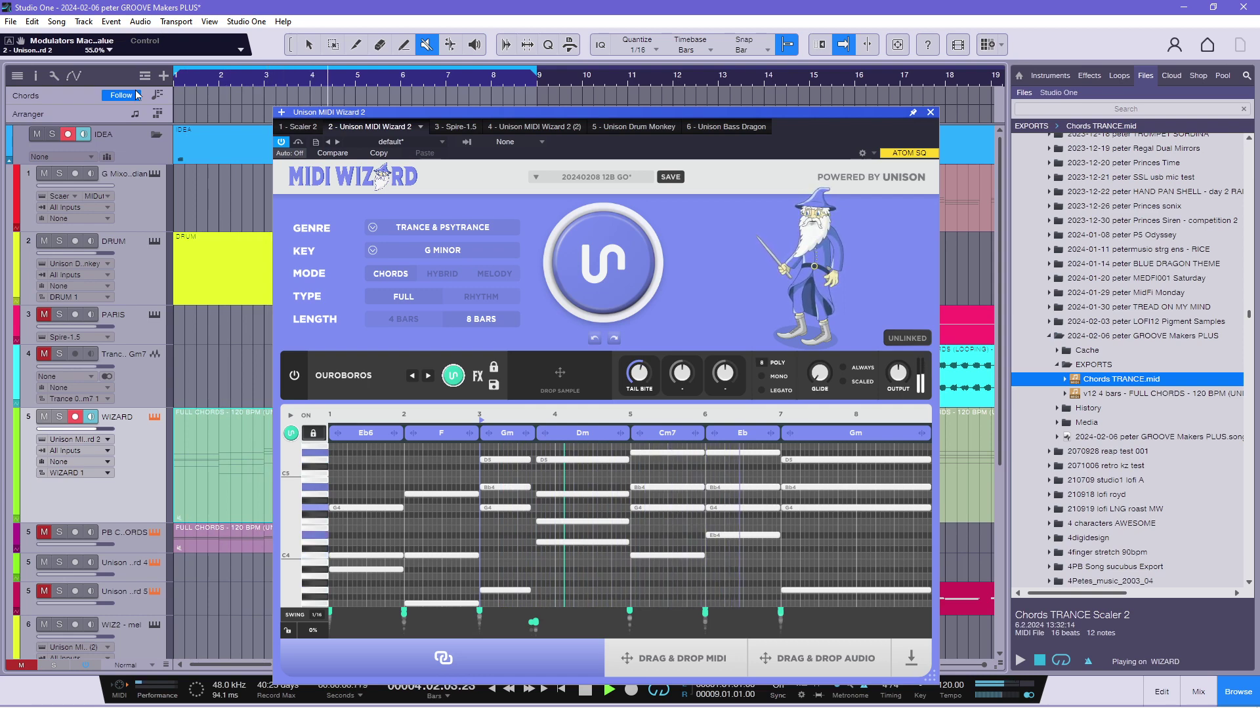
key("space")
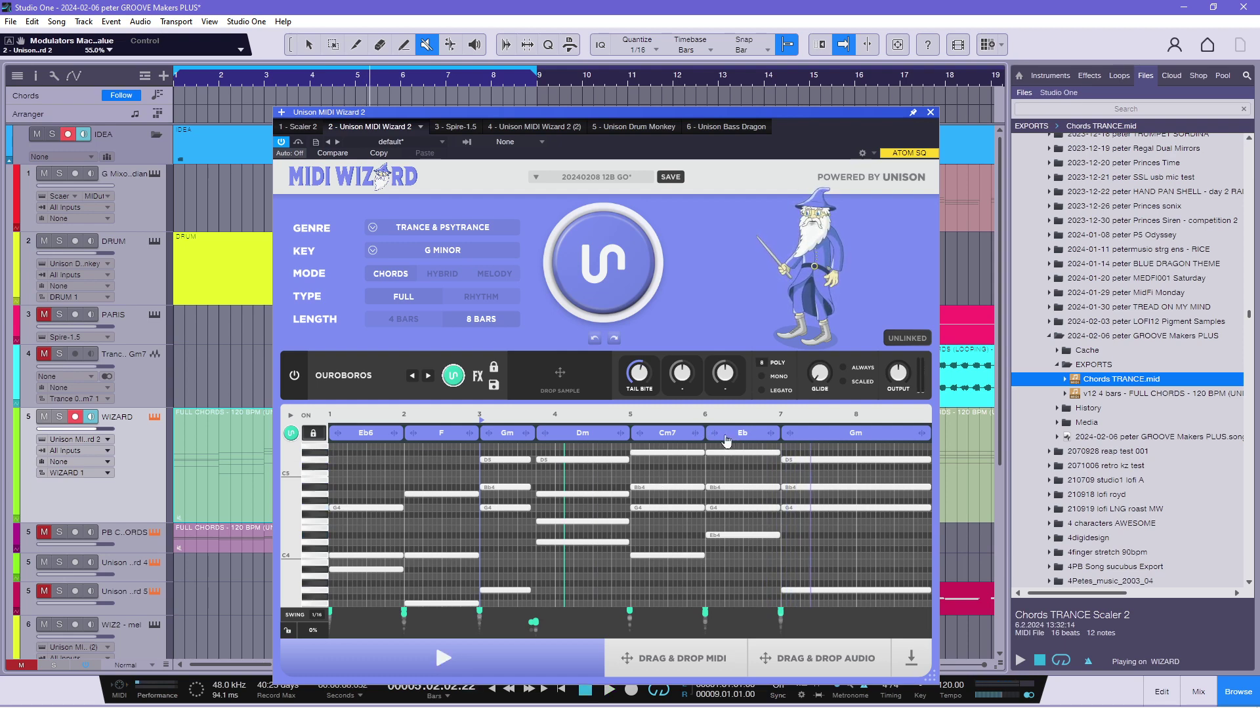
Delete the Eb chord notes in bar 6 and extend the Cm7 chord up to bar 7.
left_click(752, 565)
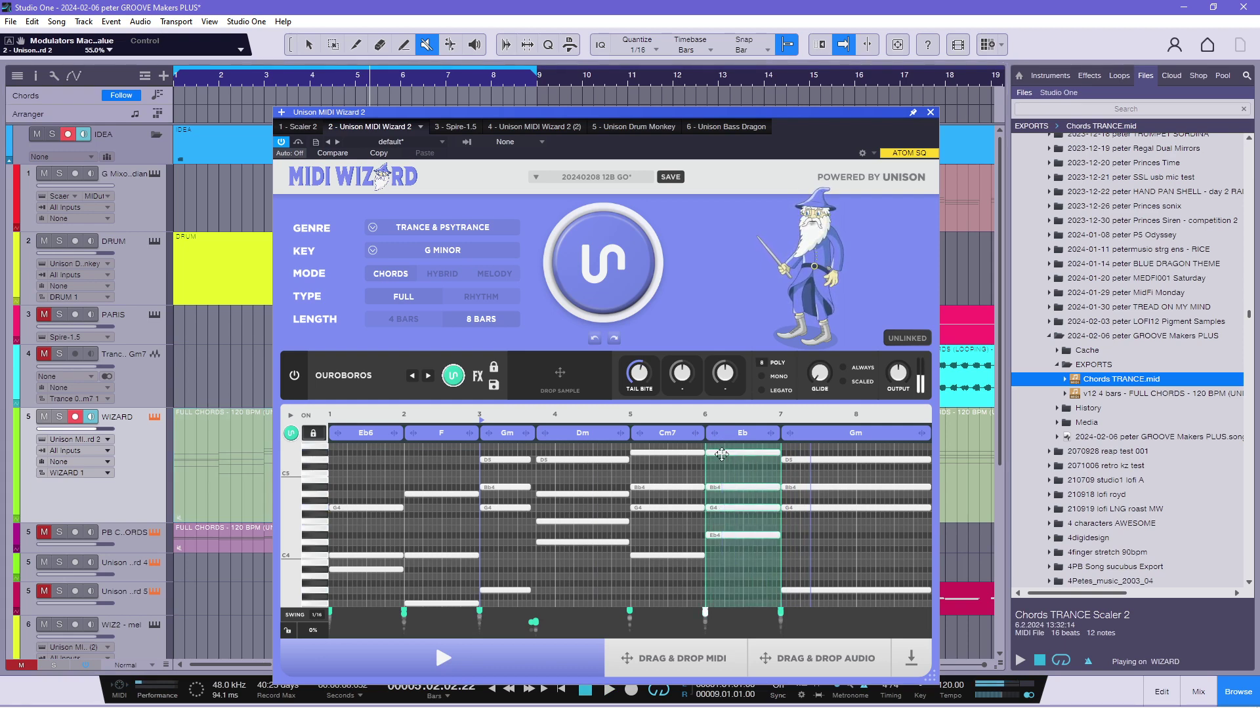
key("Delete")
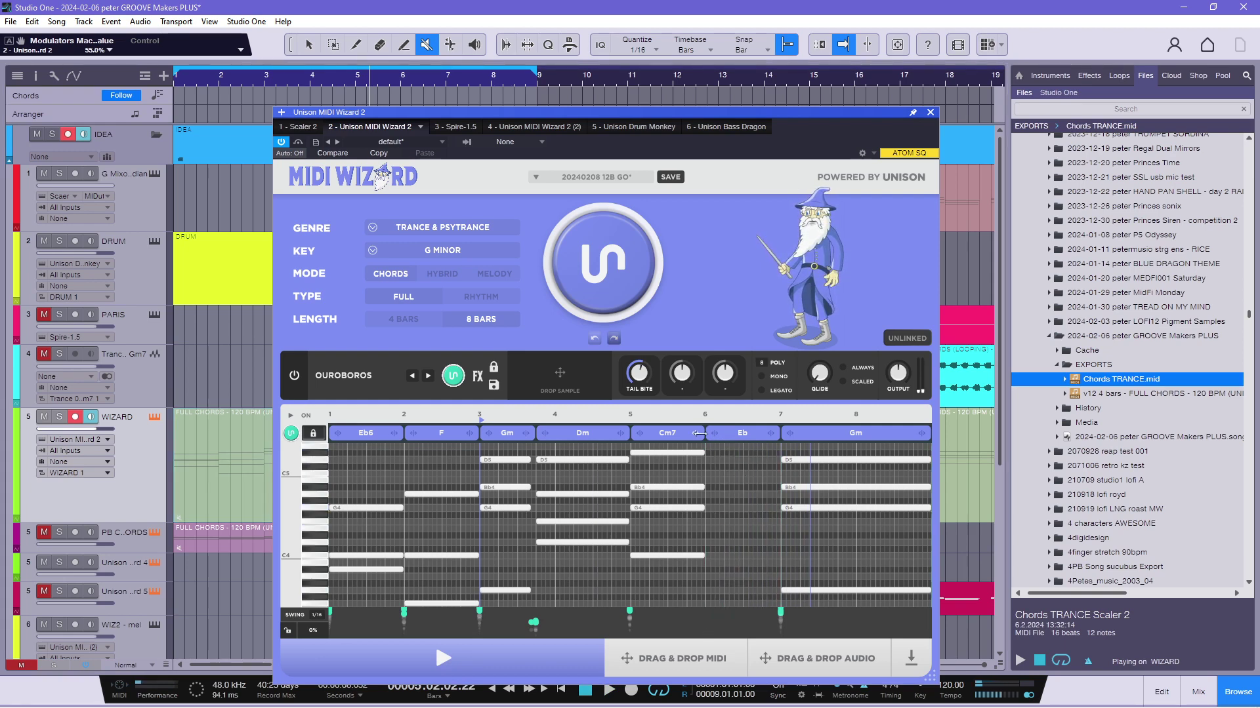
left_click_drag(703, 433, 778, 438)
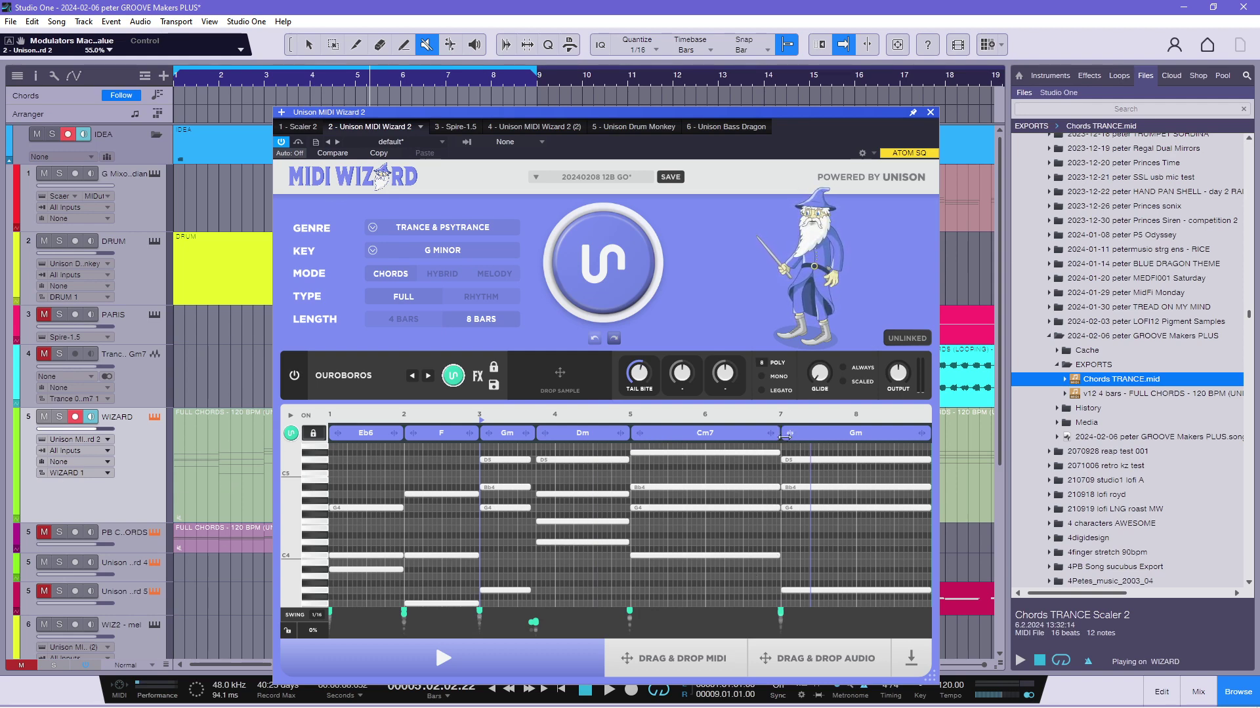
Split the last Gm chord at bar 8, delete its bar 7 notes and extend the Cm7 chord up to bar 8.
mouse_move(784, 436)
left_mouse_down()
mouse_move(862, 438)
mouse_move(849, 437)
left_mouse_up()
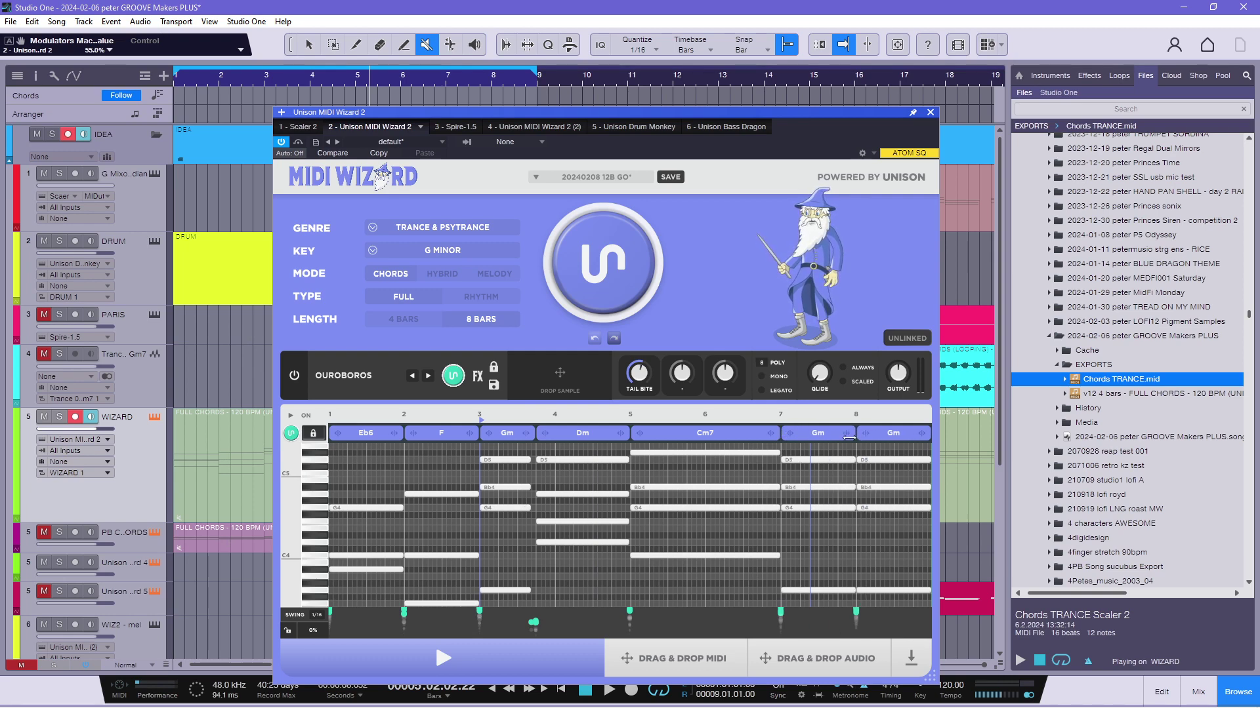
left_click(803, 461, "shift")
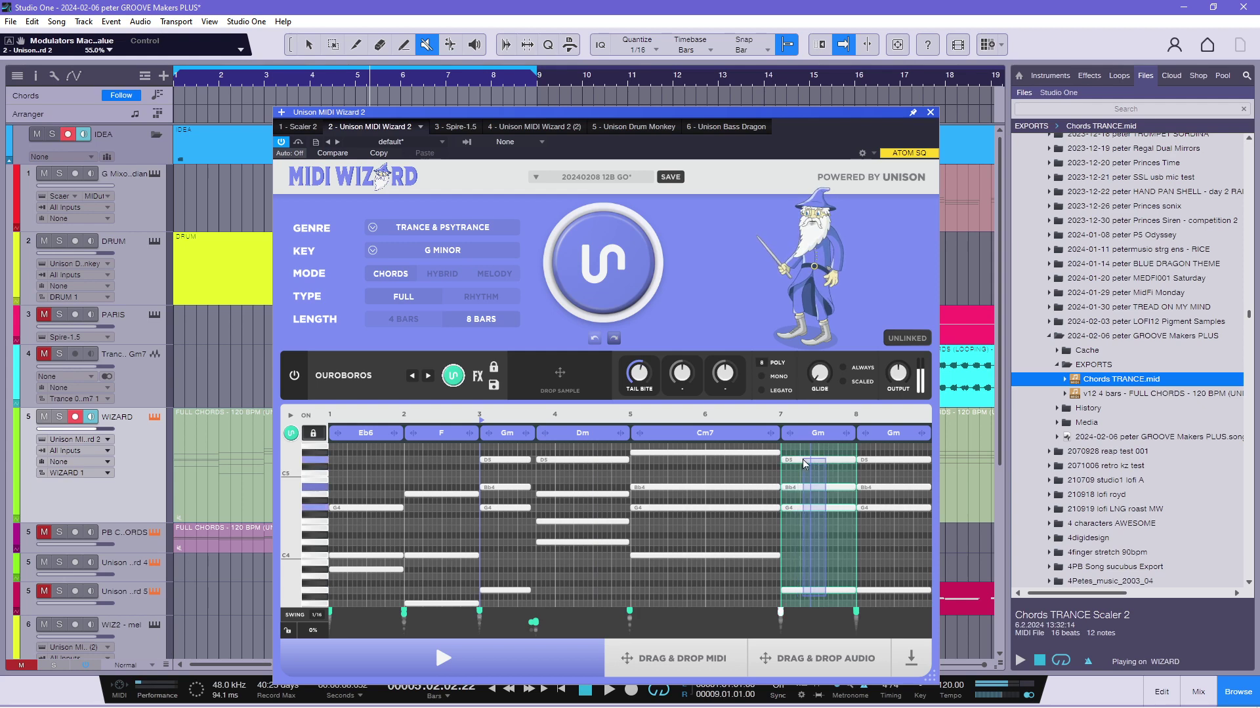
key("Delete")
left_click_drag(776, 433, 854, 436)
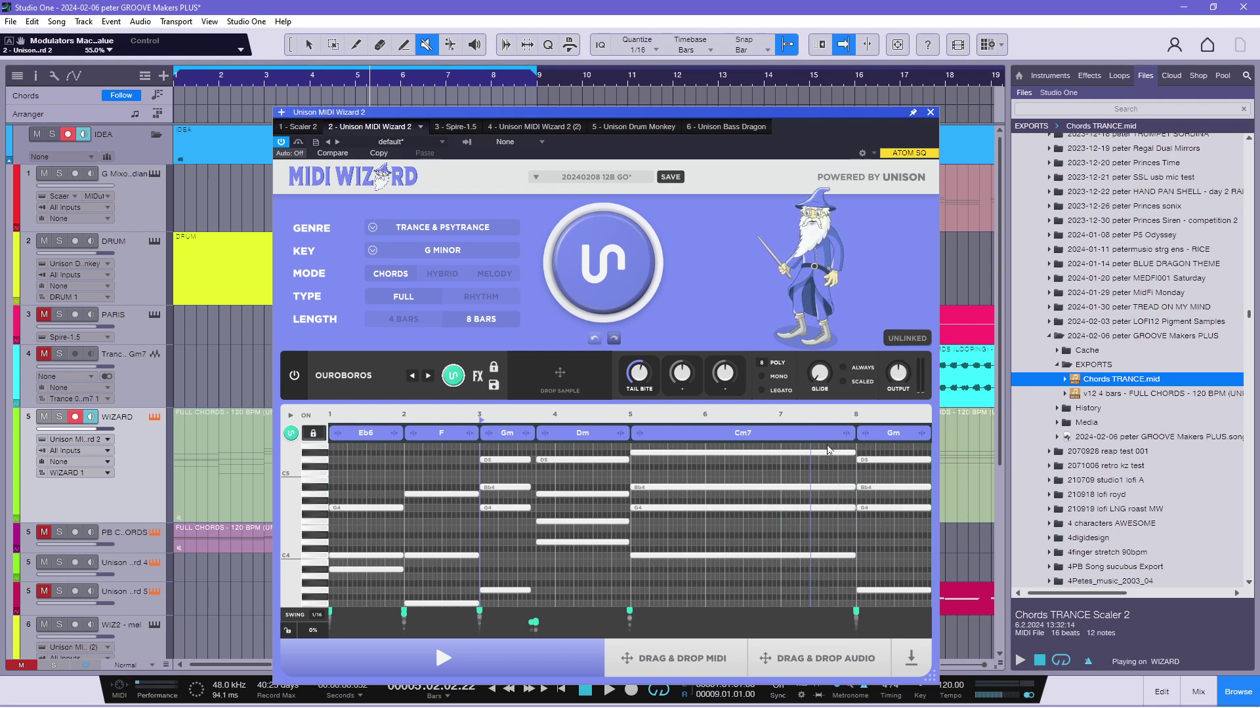
Split the long Cm7 chord midway through bar 6 and delete the notes of its first part.
left_click_drag(640, 438, 749, 438)
left_click(667, 459)
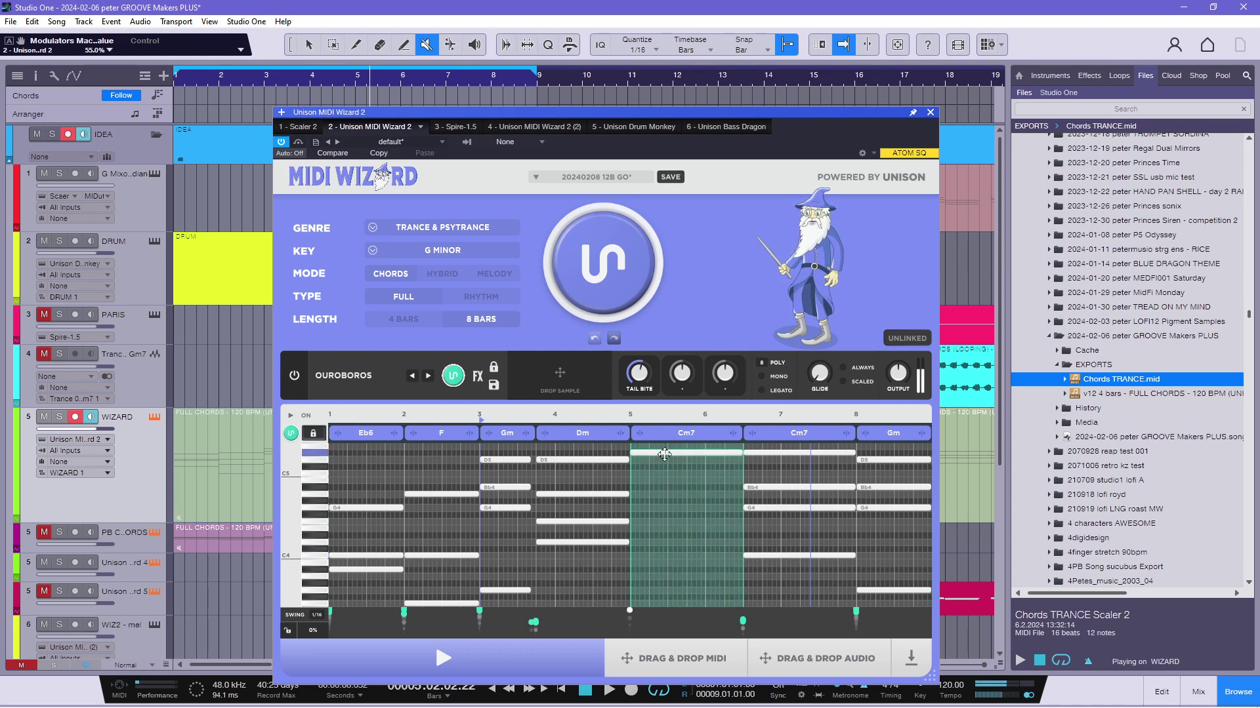
left_click(664, 453)
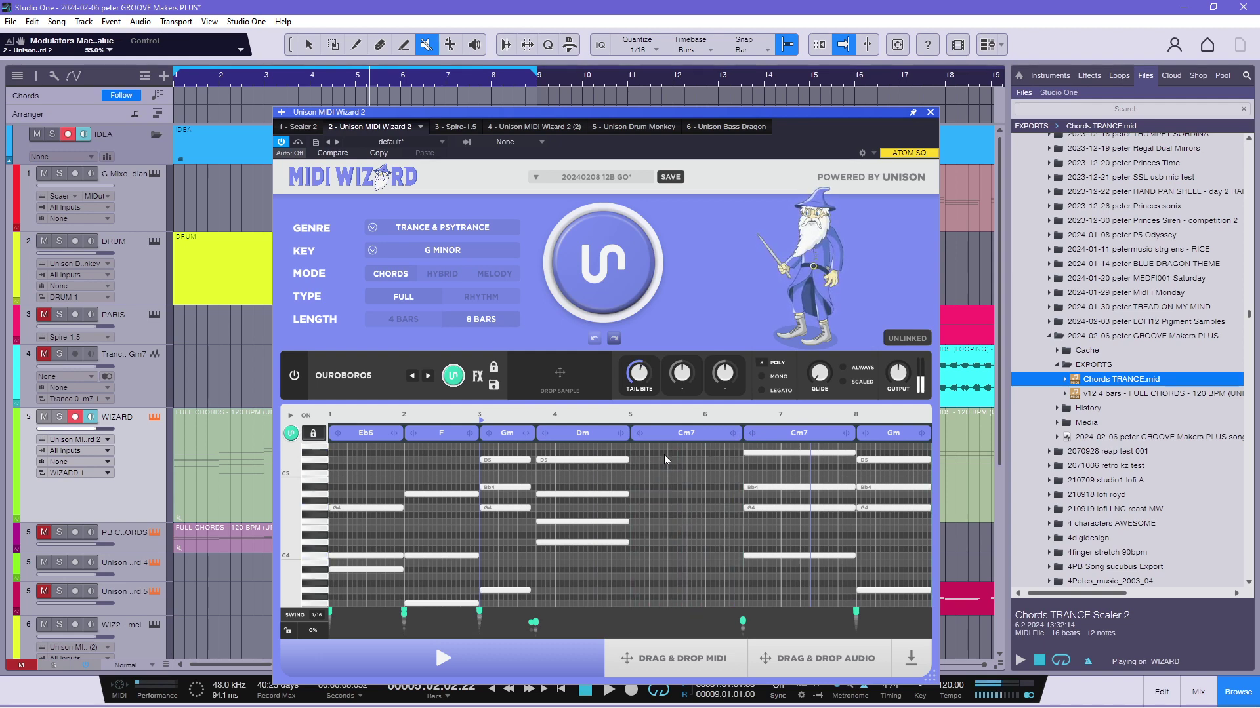
Copy the Gm chord notes of bar 3 and paste them at the start of bar 5.
left_click(514, 602)
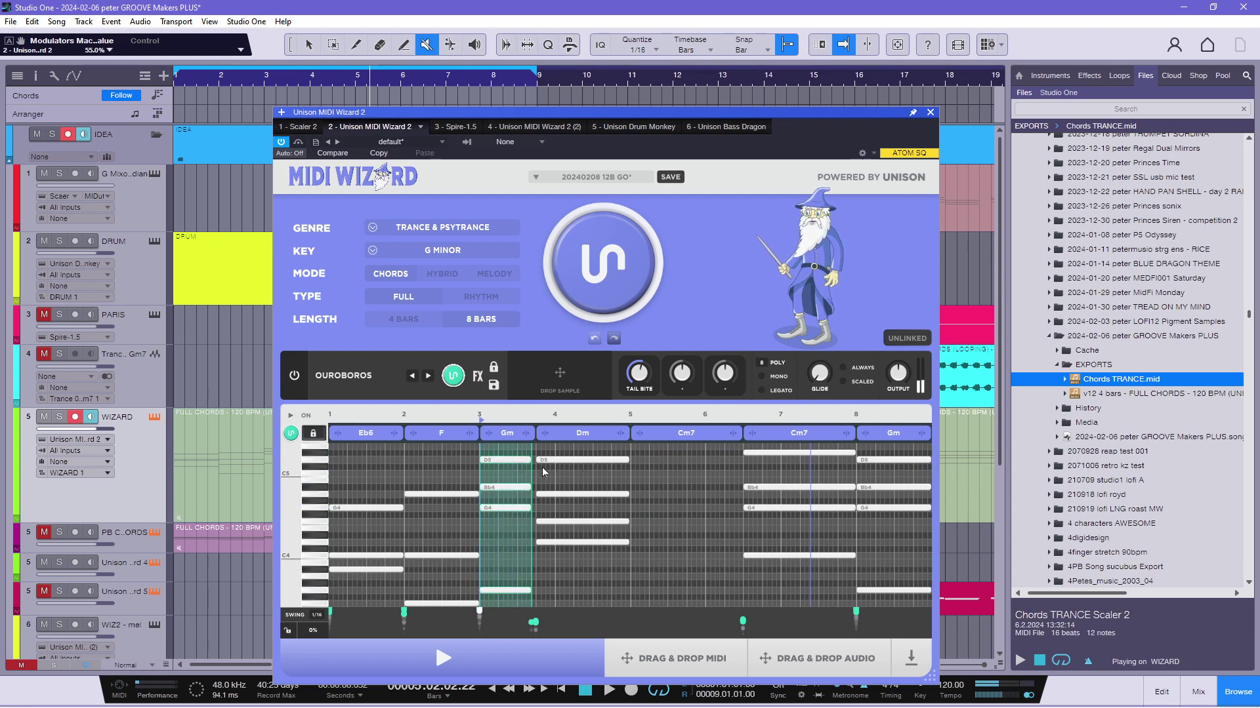
right_click(505, 461)
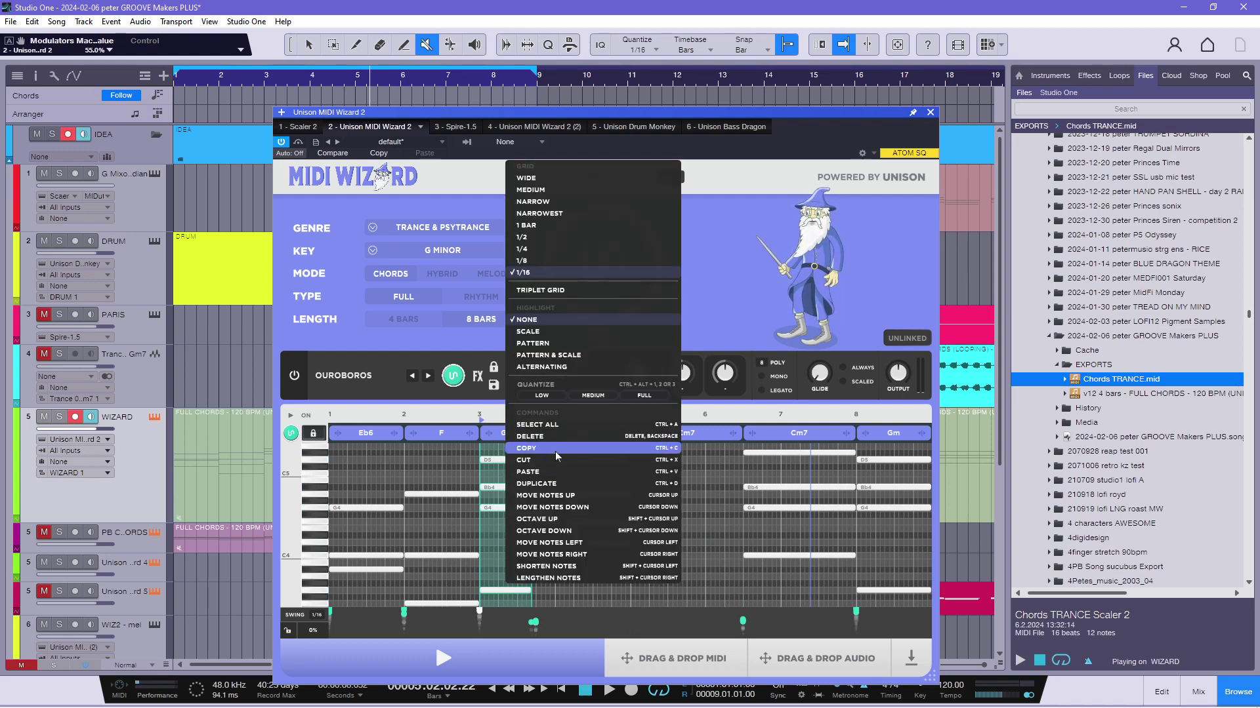
left_click(669, 452)
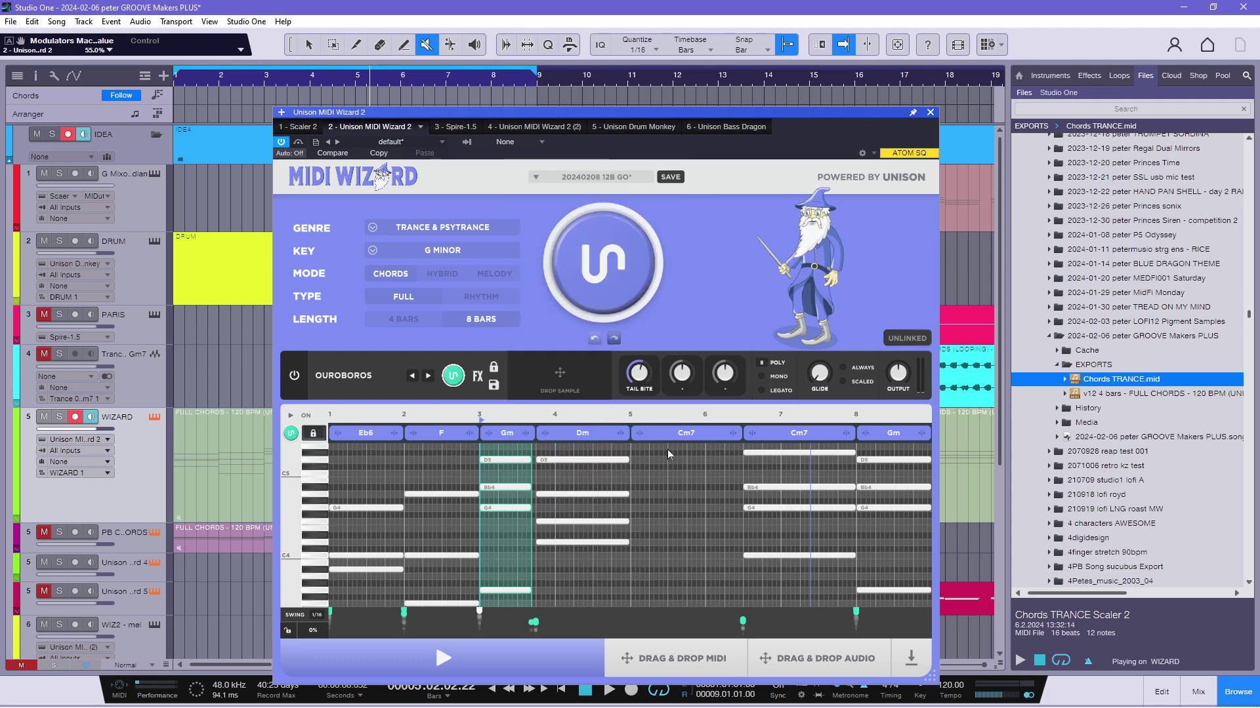
left_click(636, 451)
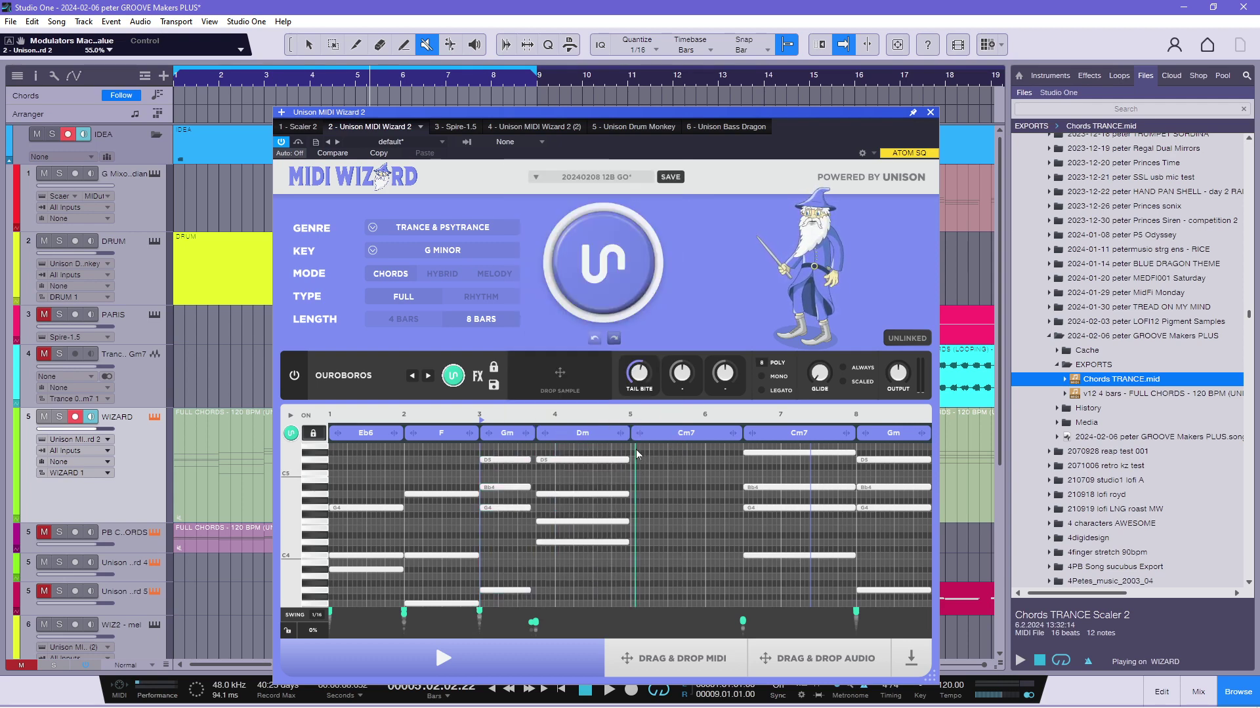
right_click(631, 448)
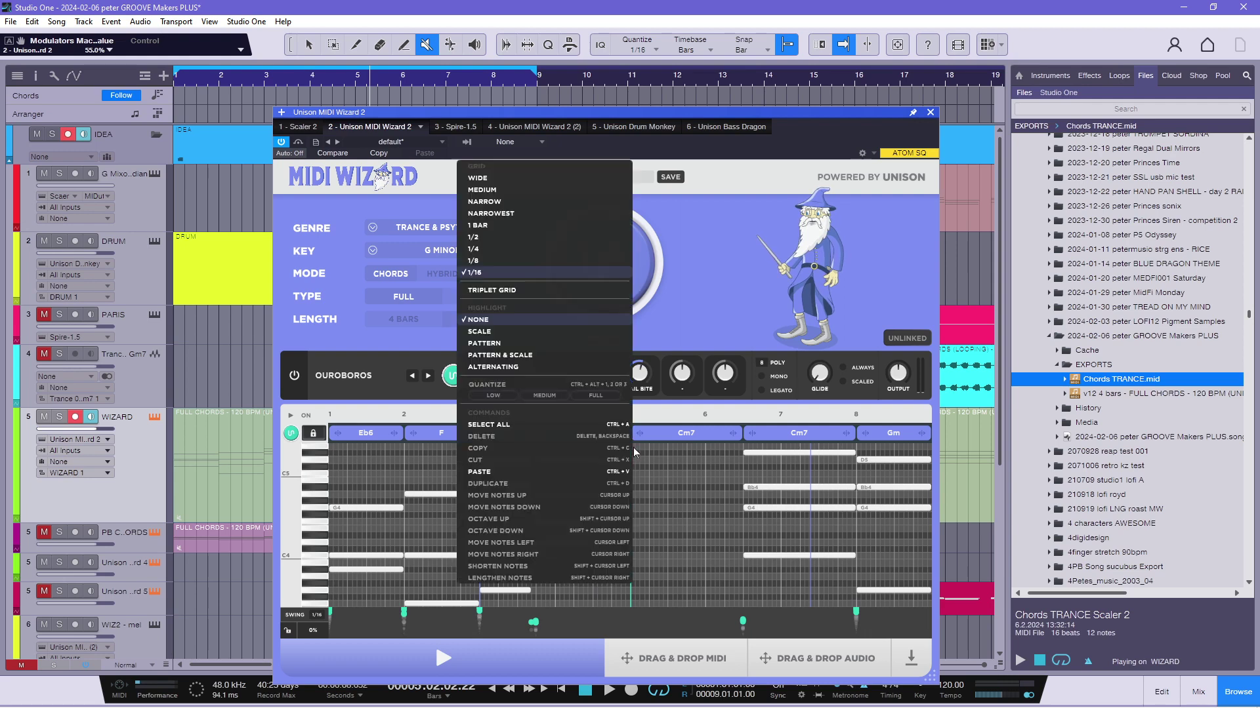
left_click(573, 472)
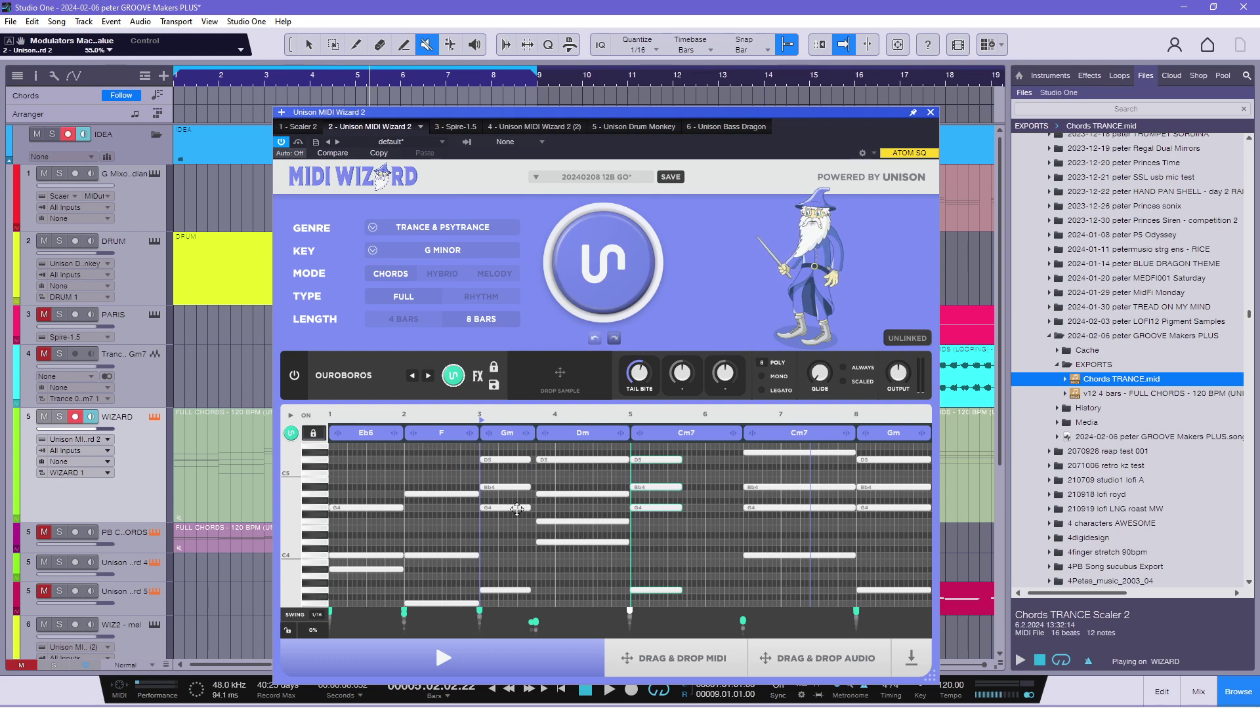
Split the Cm7 chord block at beat 4 of bar 5 and delete the notes of its first part.
left_click(508, 535)
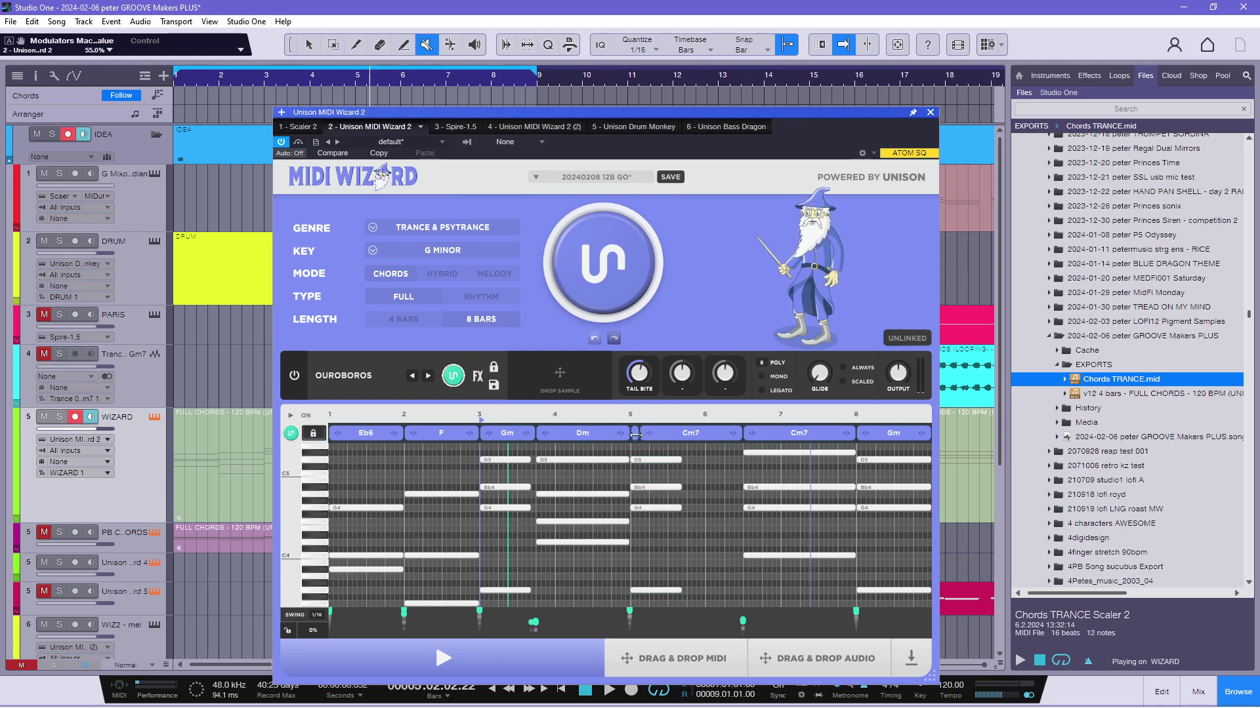
left_click_drag(635, 435, 686, 437)
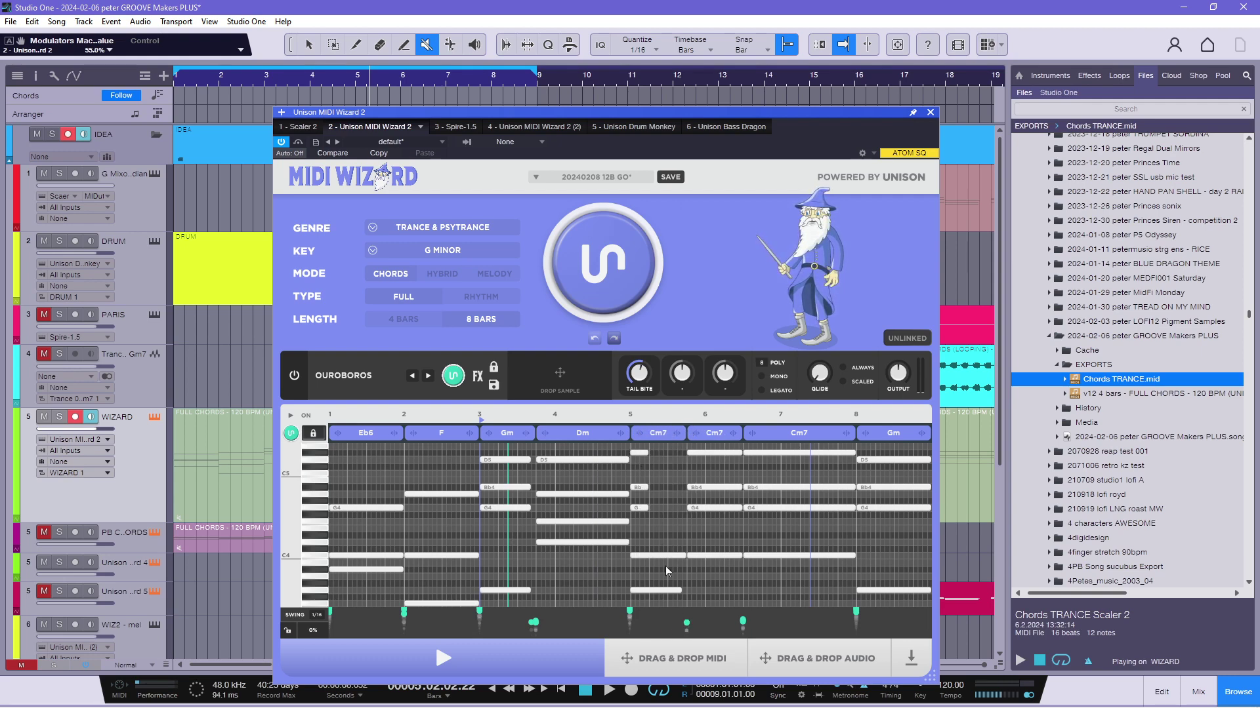
scroll(660, 459, "up", 1)
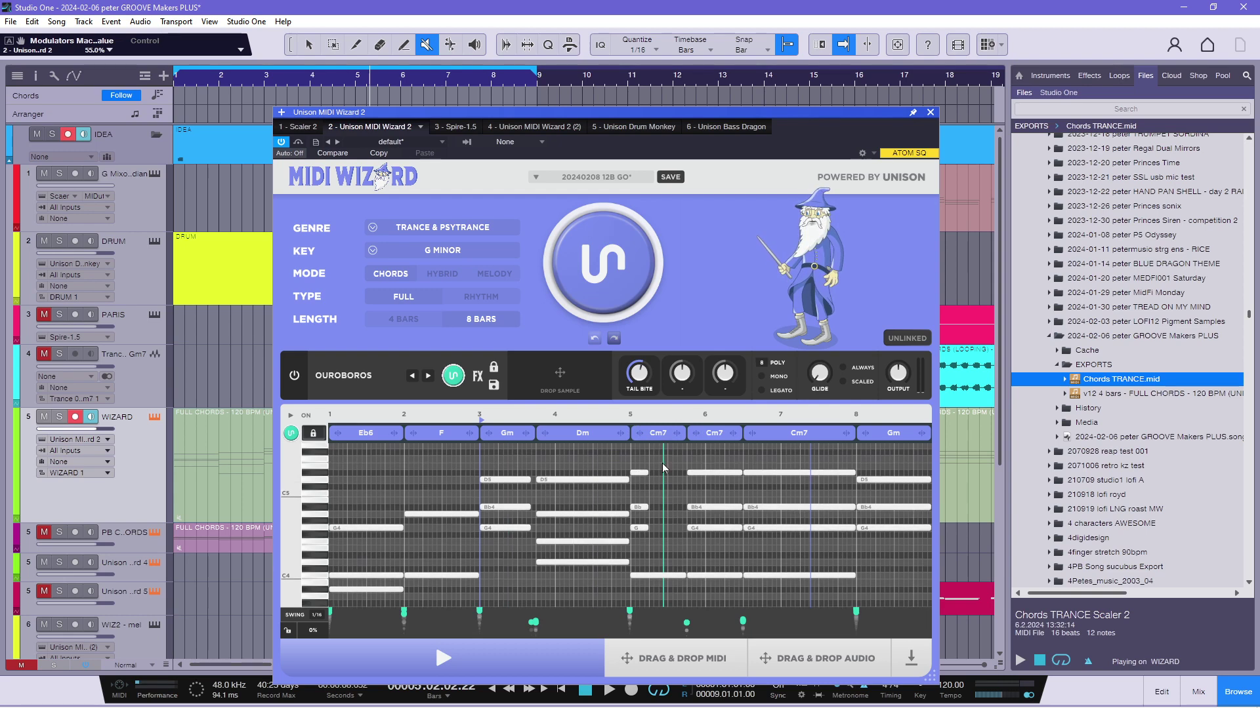
scroll(643, 482, "down", 4)
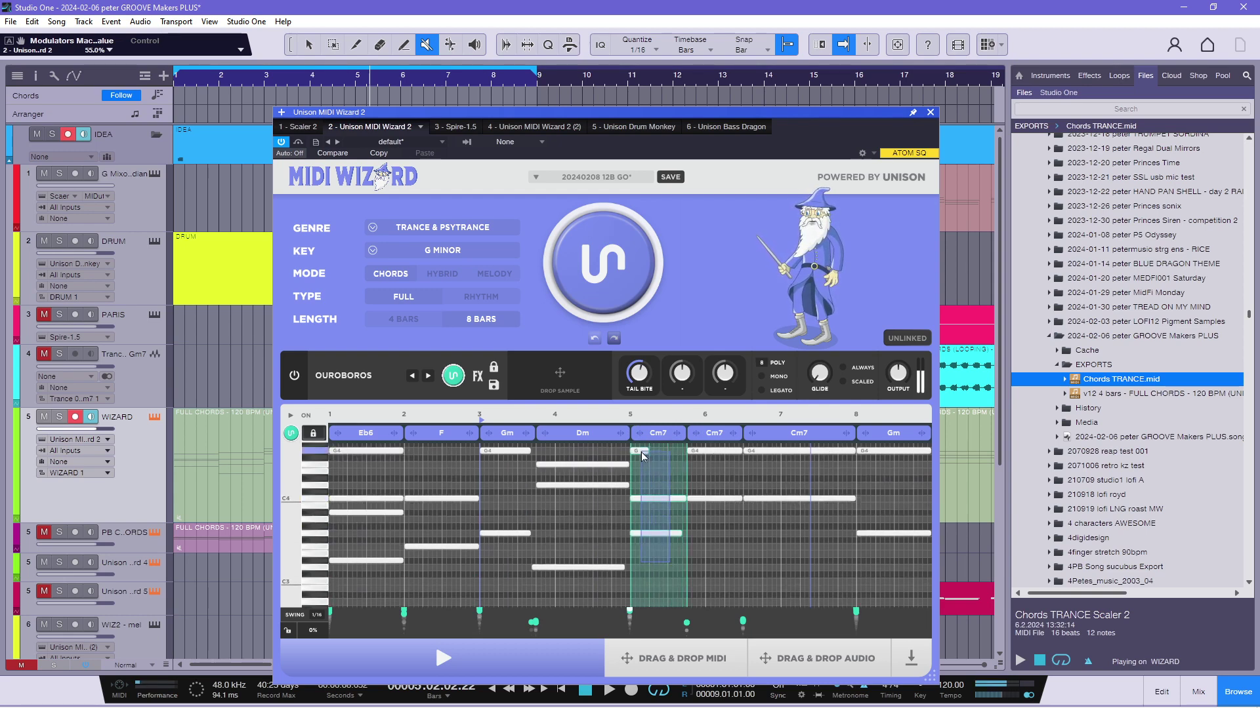
scroll(639, 513, "up", 4)
left_click(653, 526)
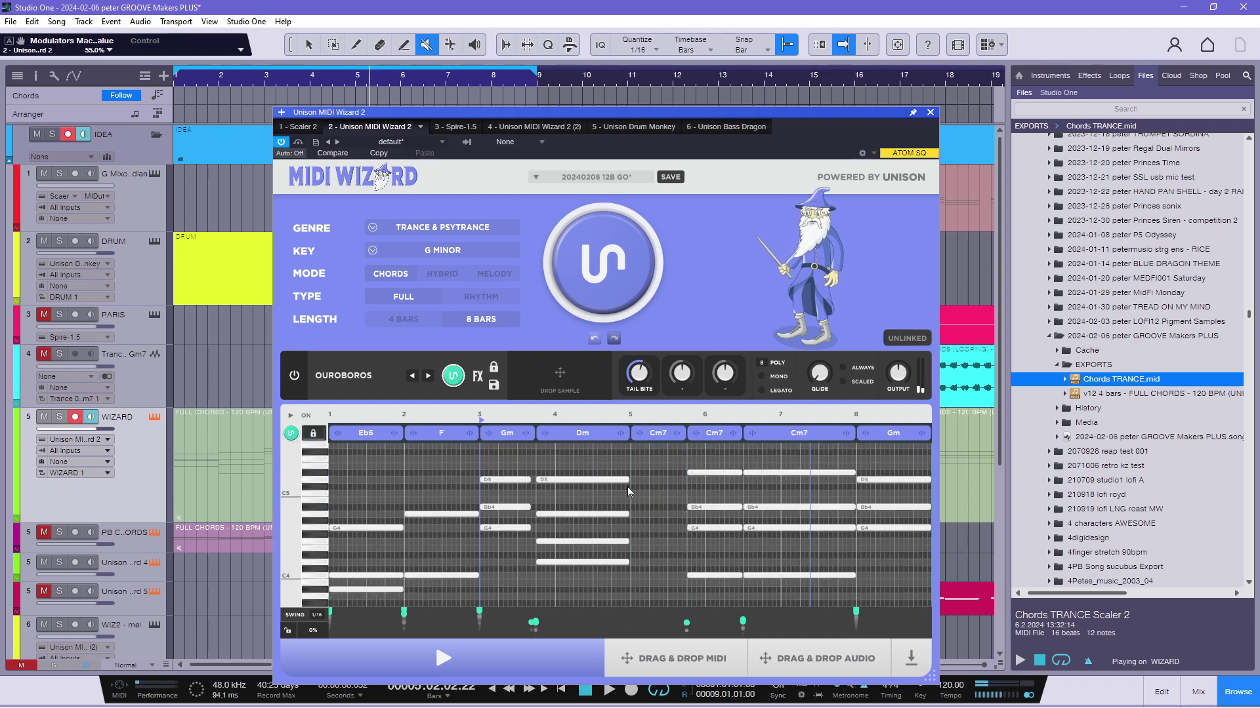
Extend the Dm chord to beat 4 of bar 5, split it at bar 5 and play from a start marker there.
left_click_drag(626, 434, 683, 437)
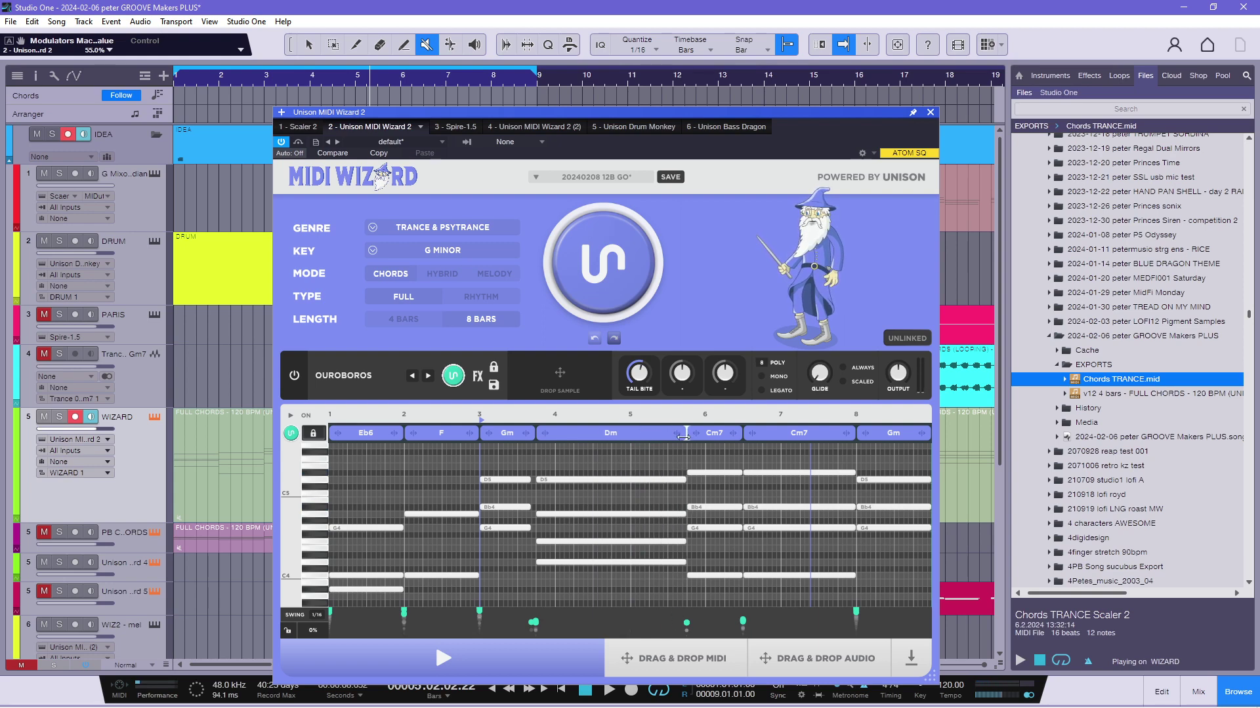
left_click_drag(542, 434, 626, 437)
key("space")
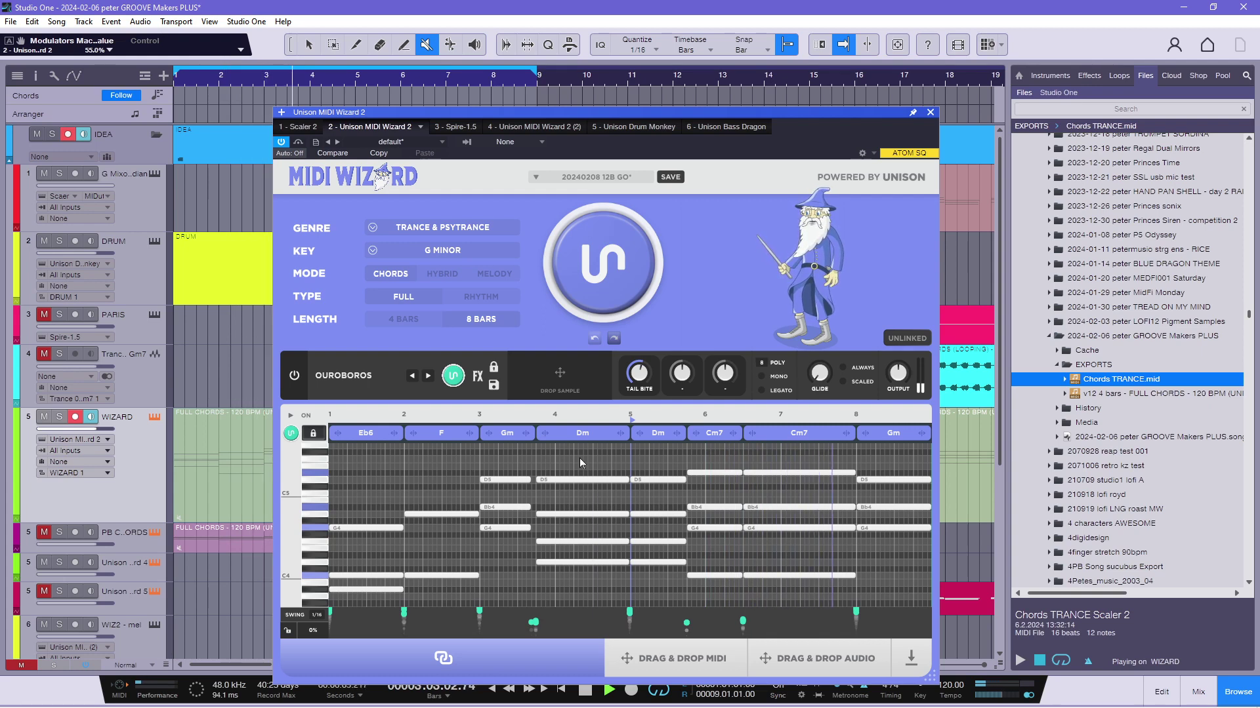
key("space")
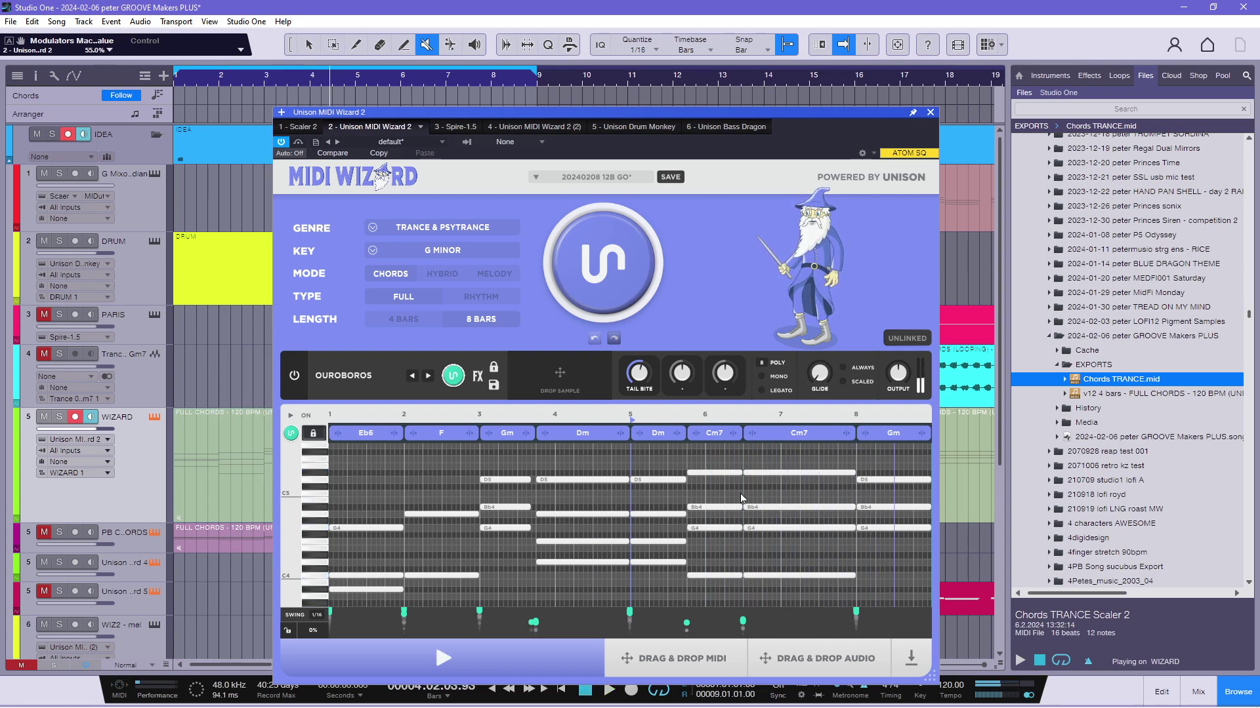
Move the start of the last Gm chord back to beat 2 of bar 7 and play the result.
left_click_drag(855, 435, 799, 437)
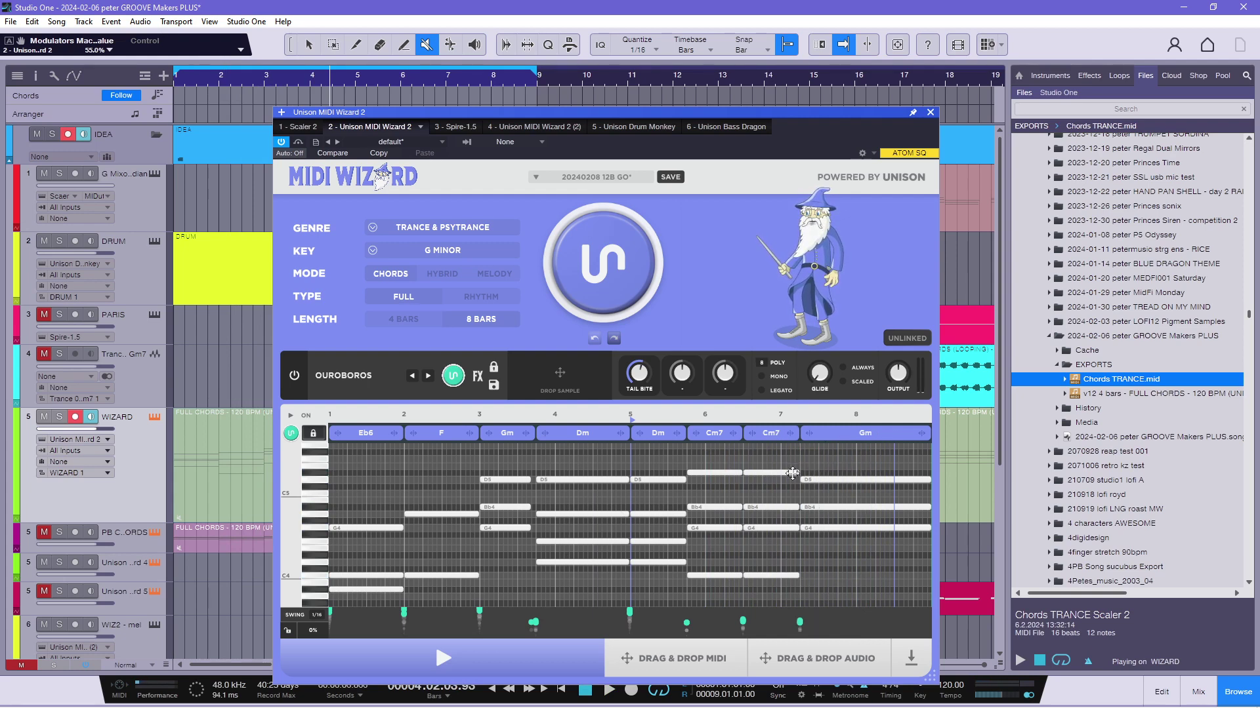
key("space")
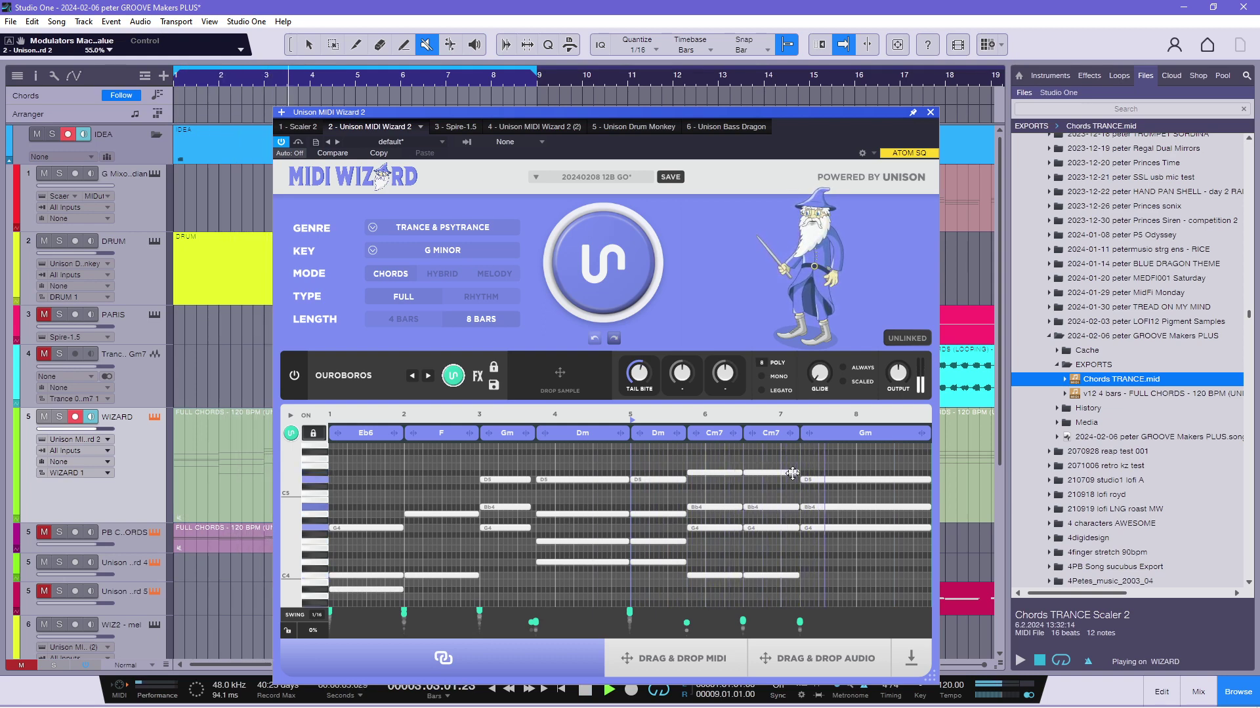
key("space")
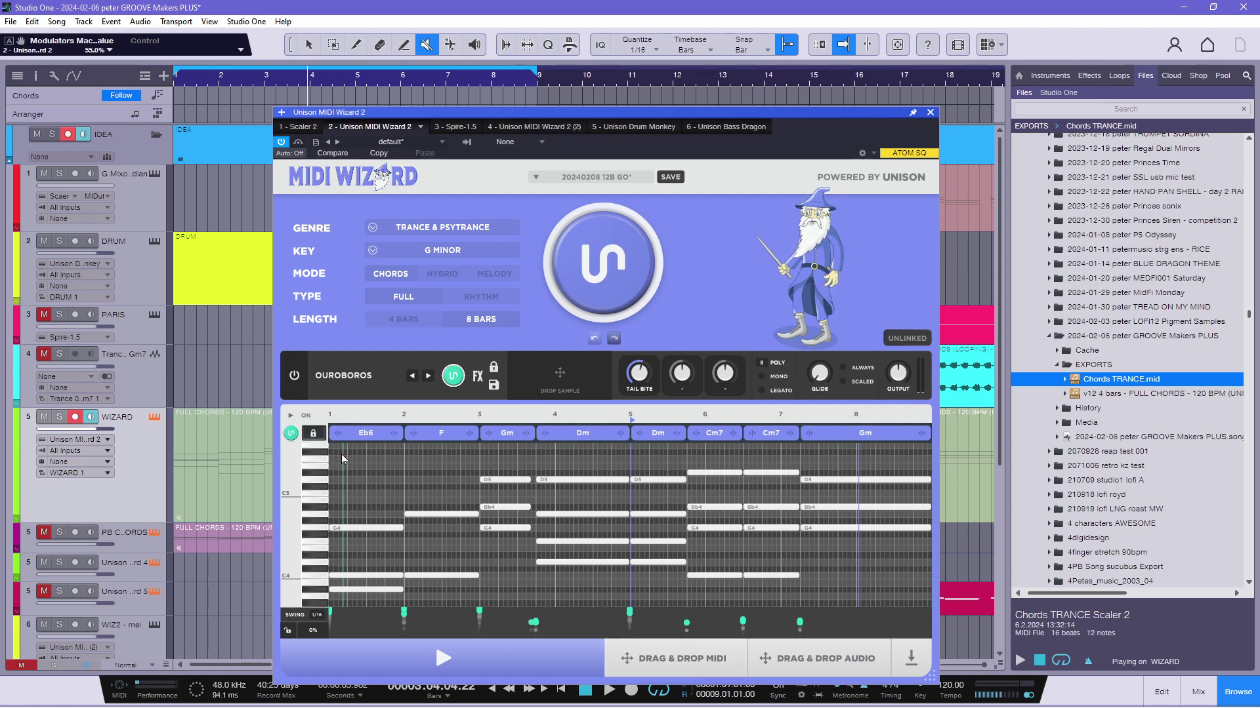
Clear all chord notes from bars 1 to 4, leaving one empty Dm block there, and play the remaining progression.
left_click_drag(341, 454, 593, 593)
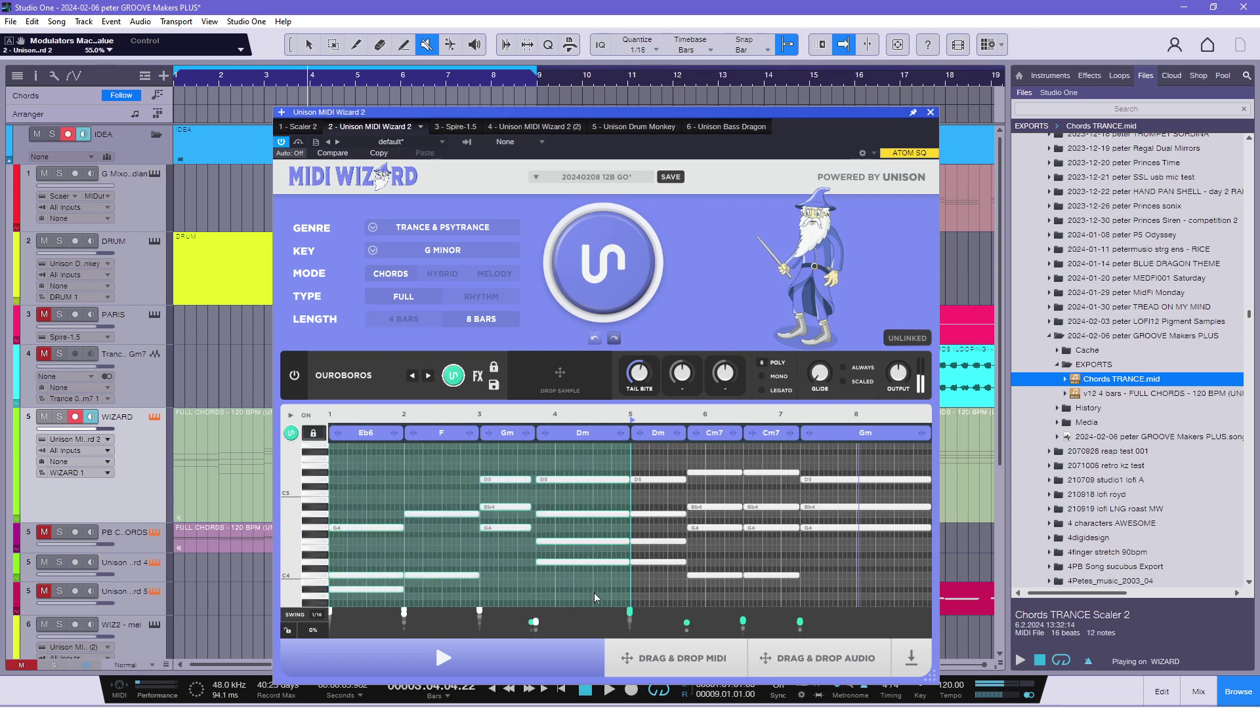
key("Delete")
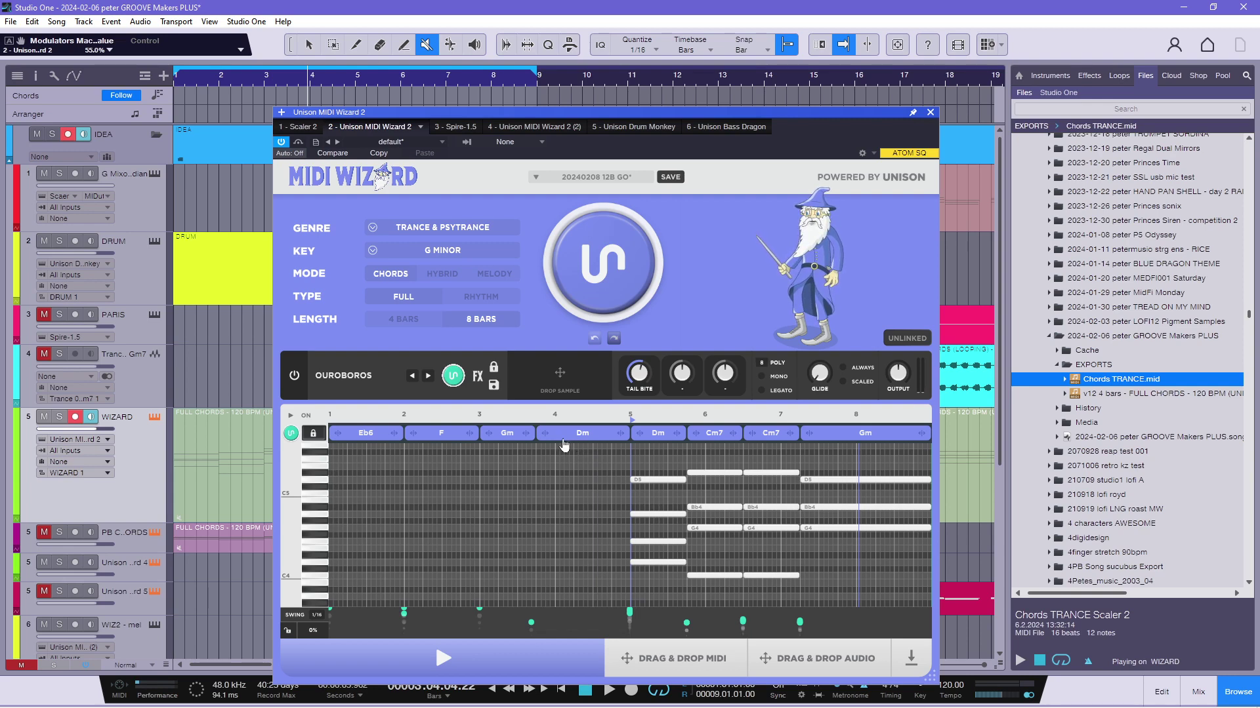
left_click_drag(542, 433, 321, 447)
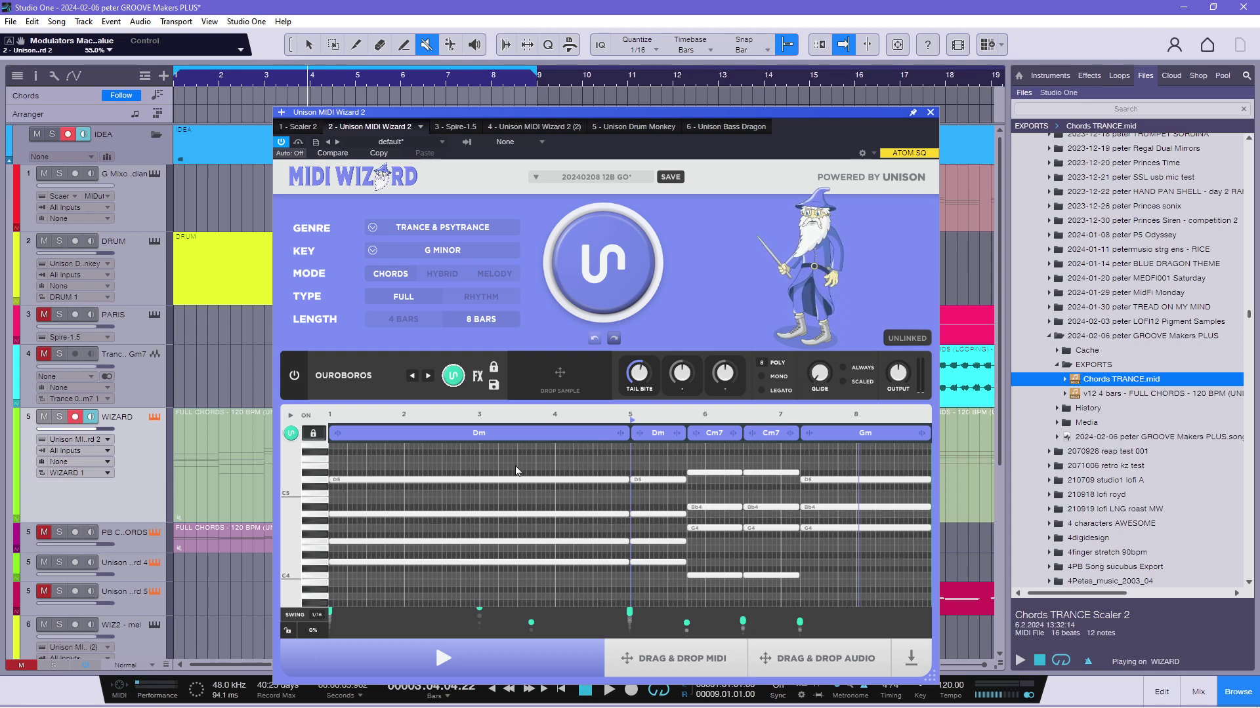
left_click_drag(473, 458, 521, 568)
left_click_drag(521, 569, 521, 568)
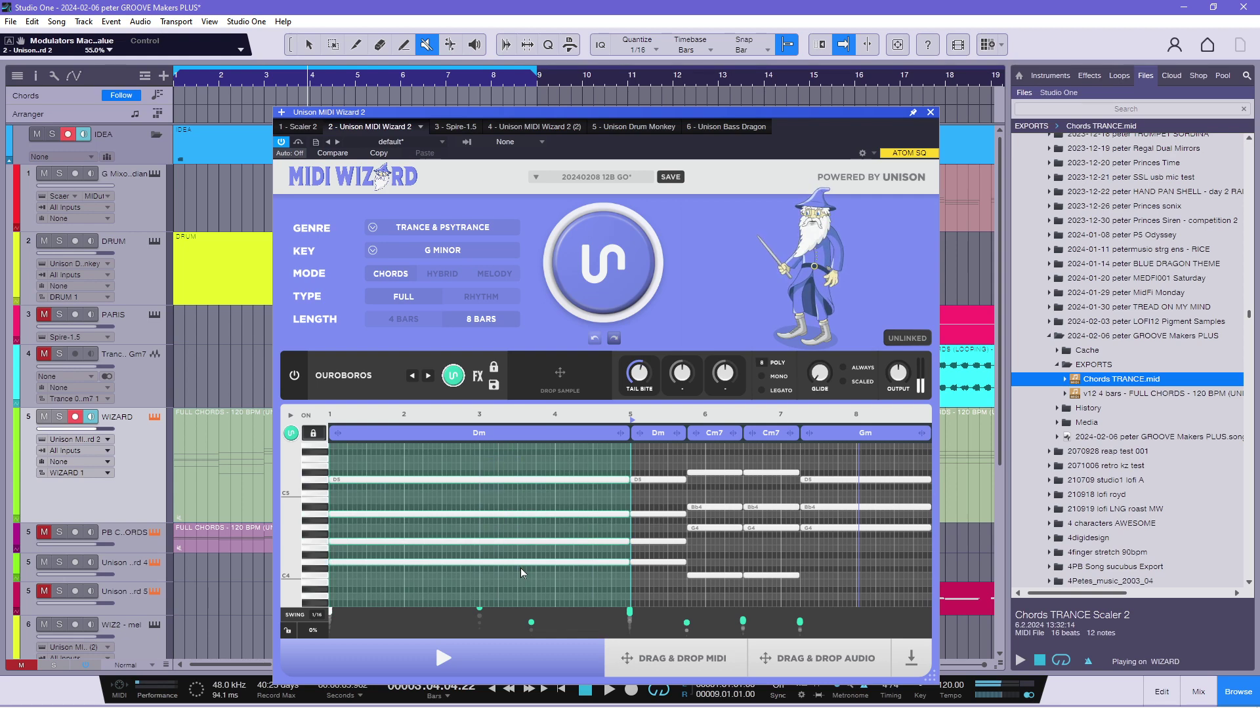
key("Delete")
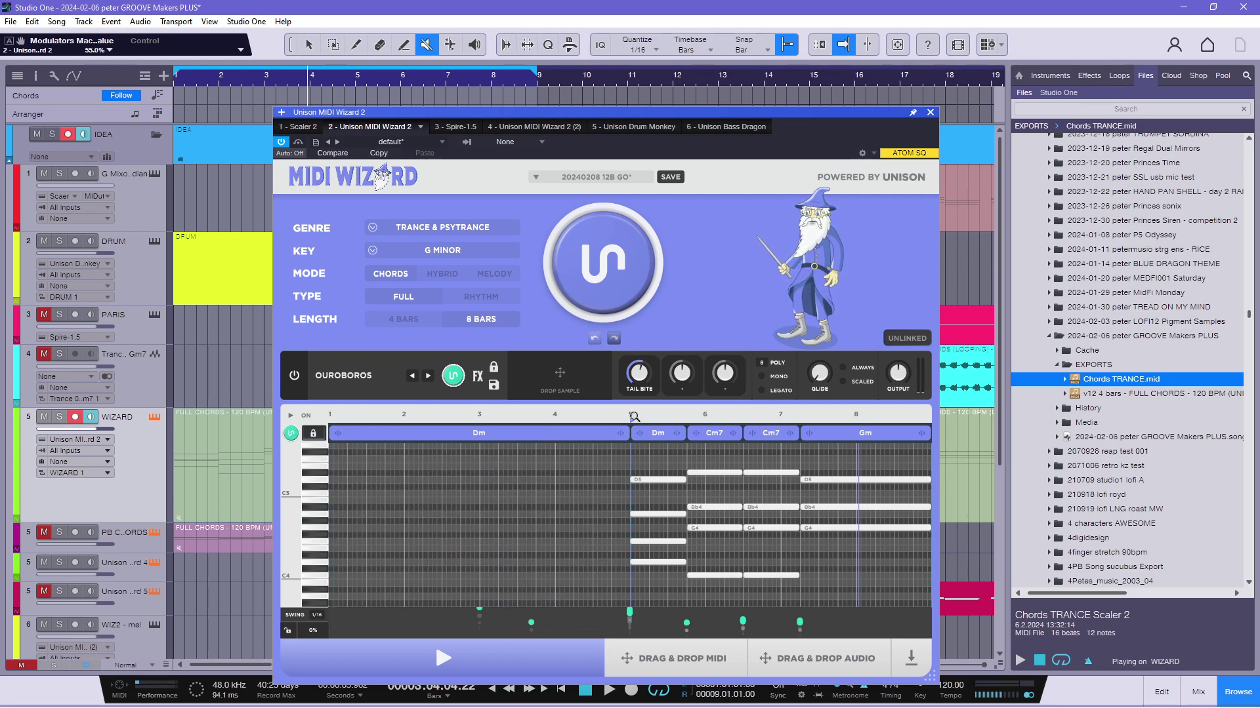
key("space")
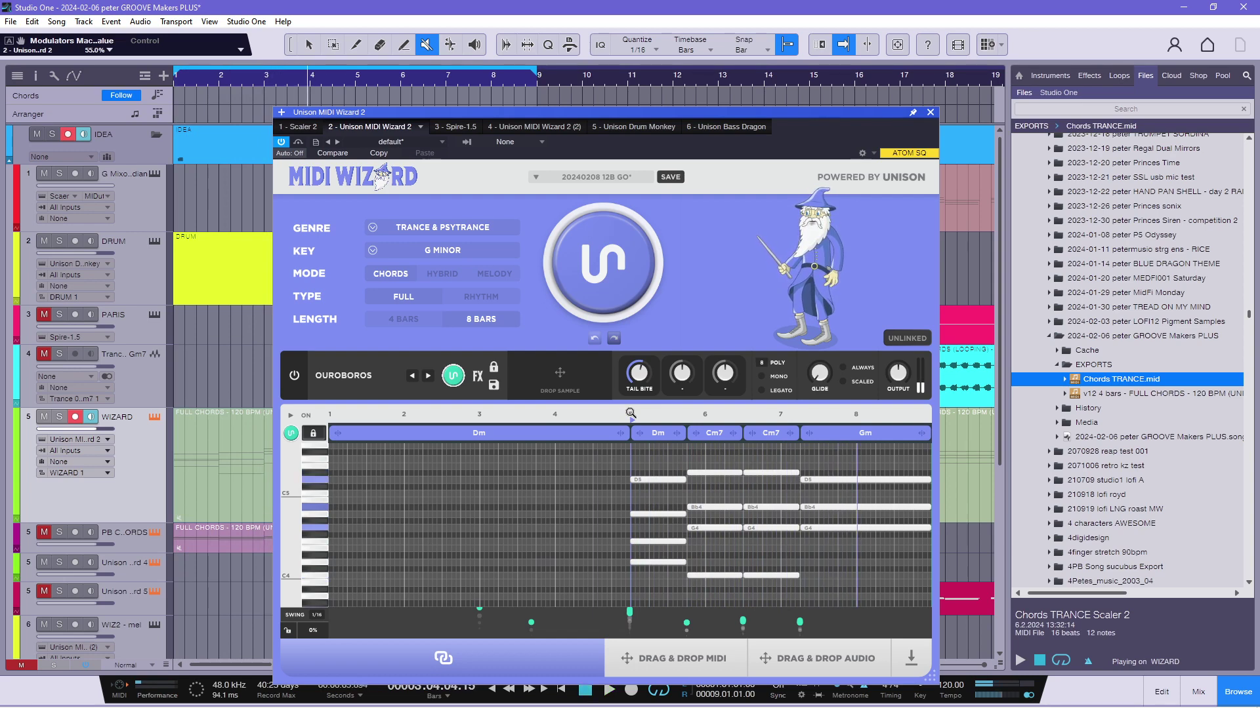
key("space")
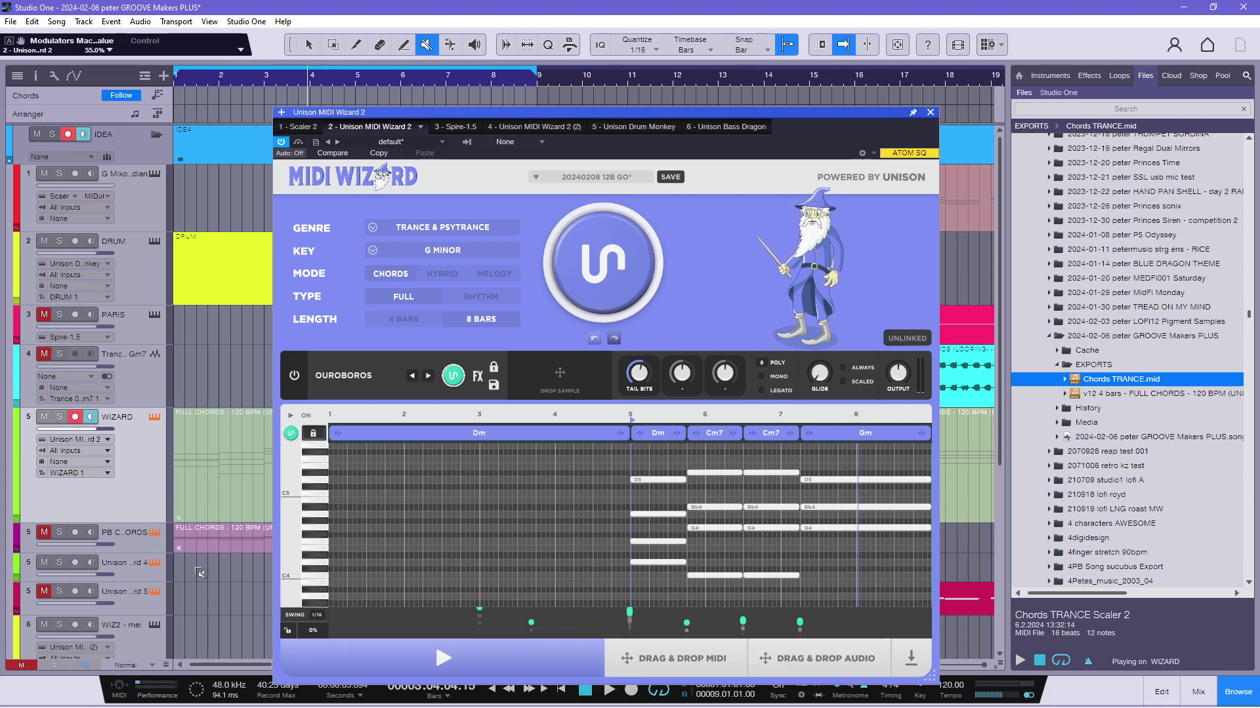
Export the progression as MIDI onto the Unison track below PB CHORDS at bar 1 and close the plugin window.
left_click(663, 657)
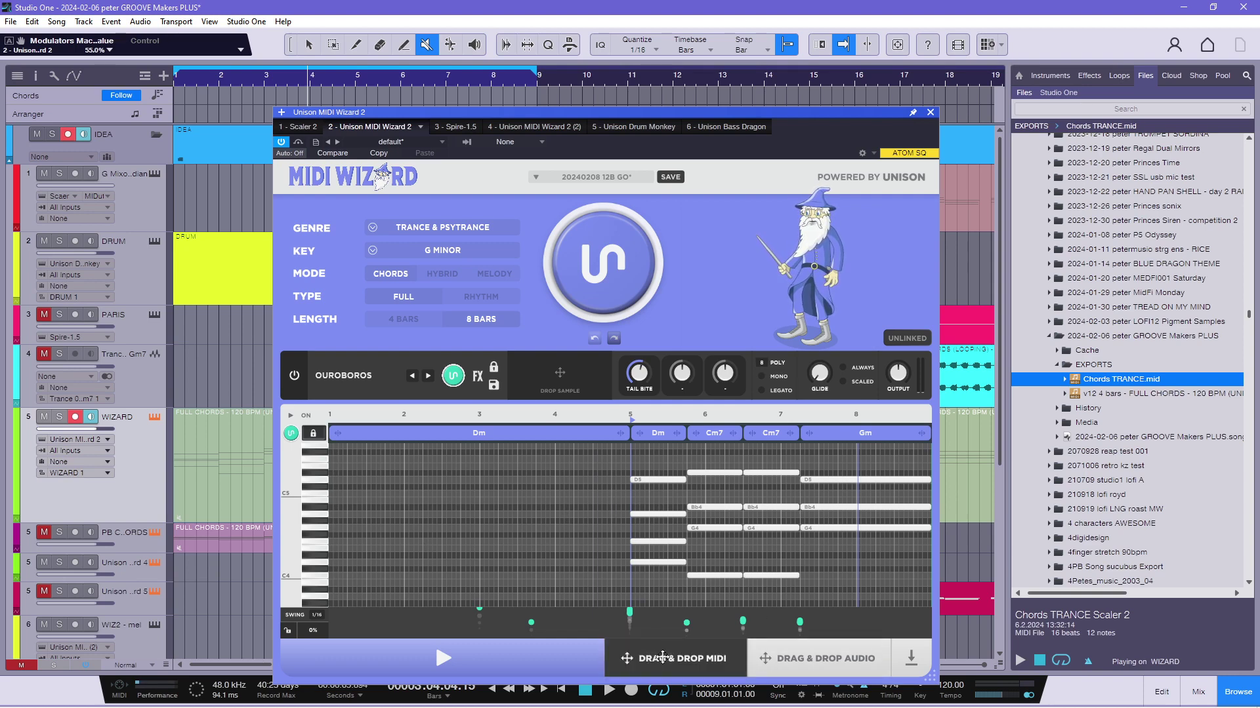
left_click_drag(662, 657, 211, 577)
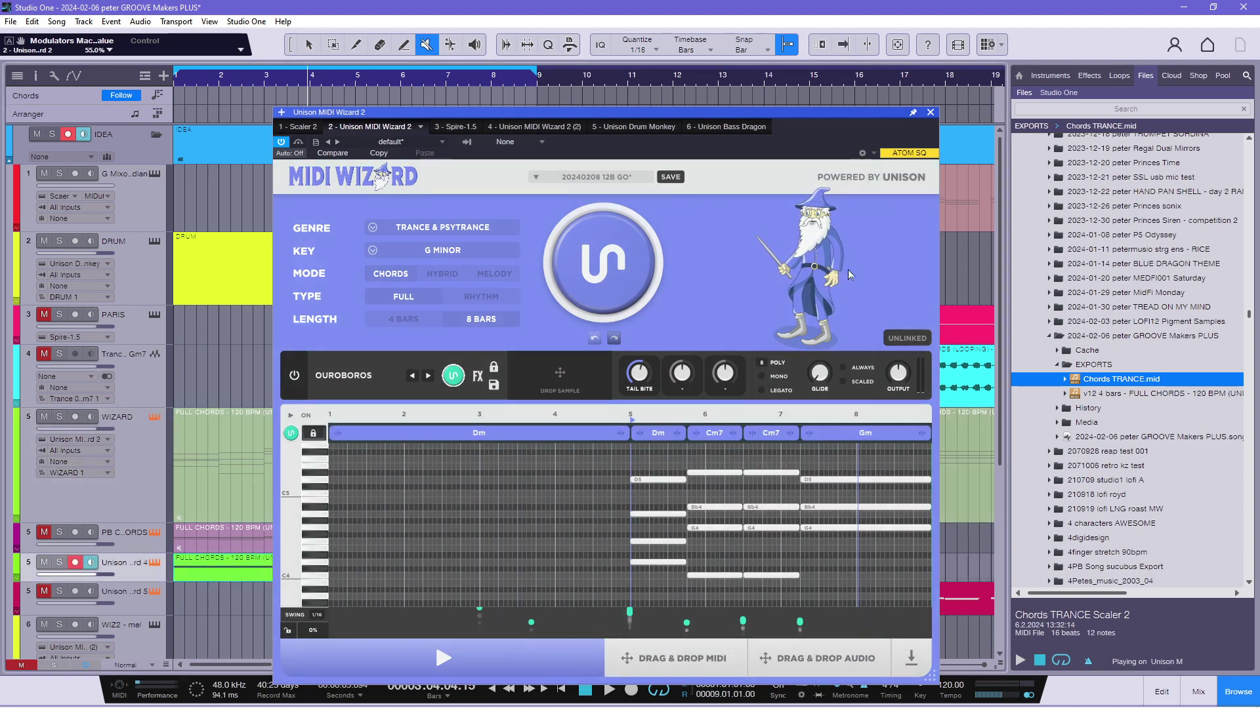
left_click(929, 112)
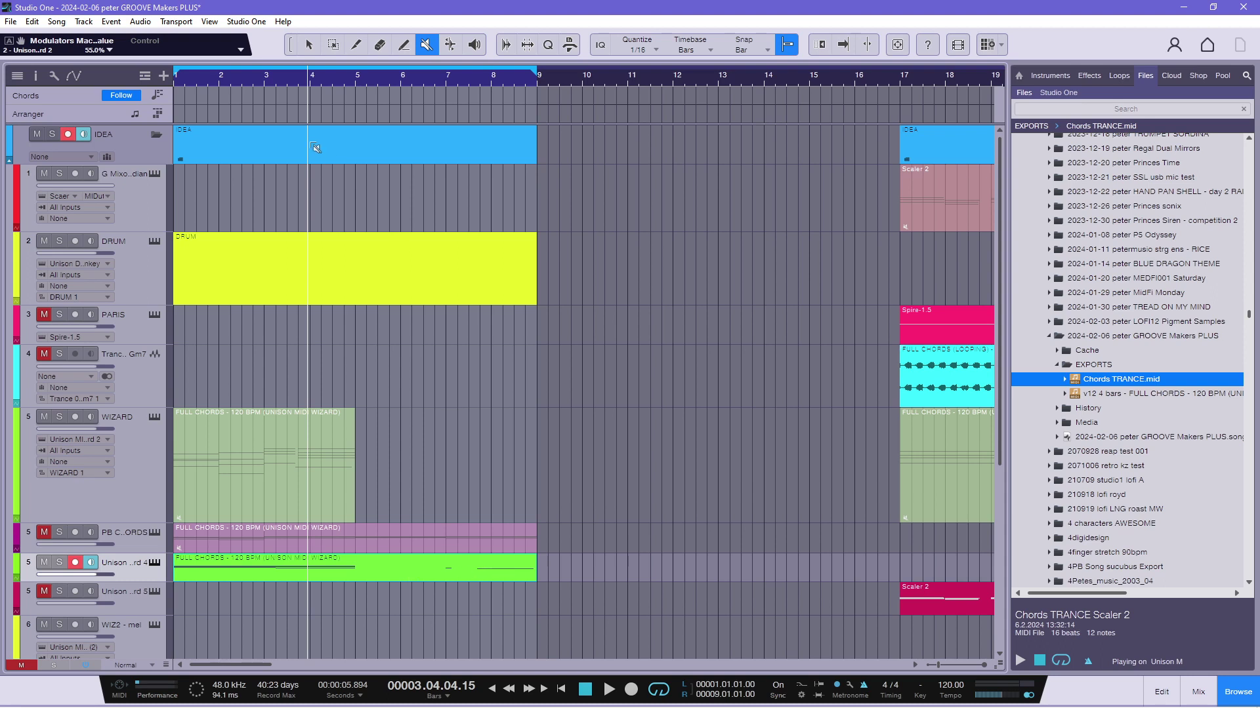
Split the new FULL CHORDS clip at bar 5 and delete its second half.
left_click(355, 46)
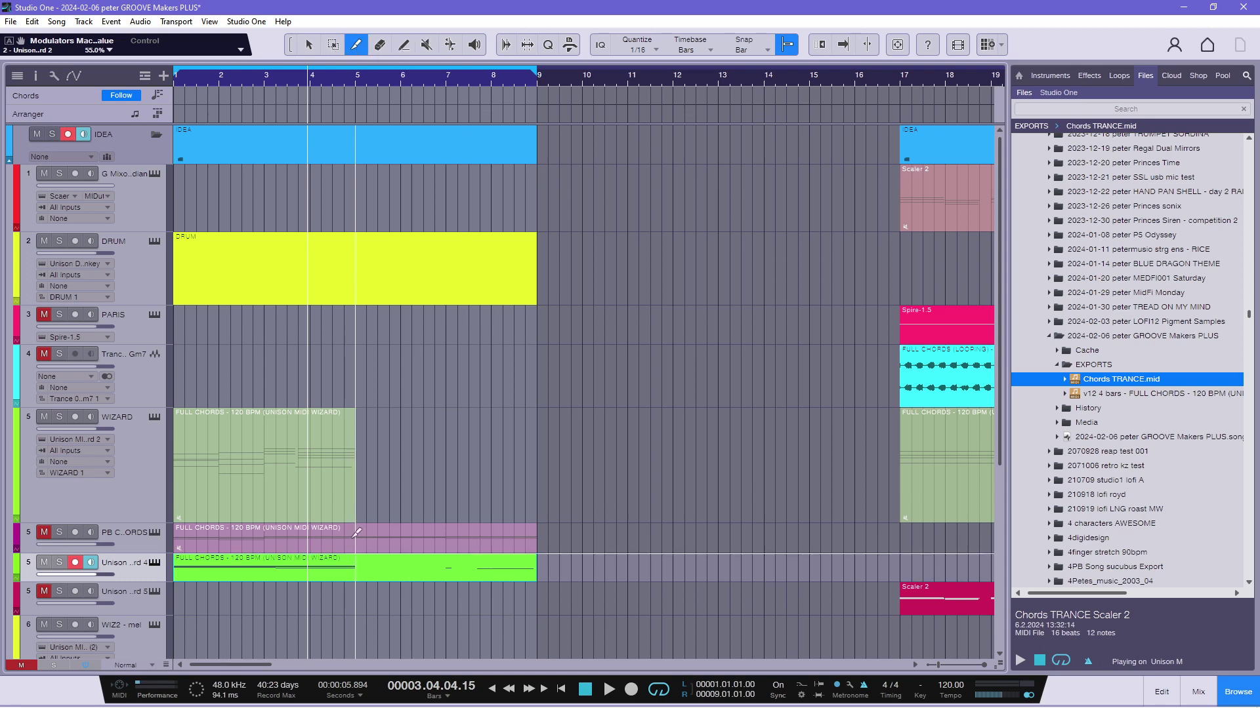
left_click(358, 564)
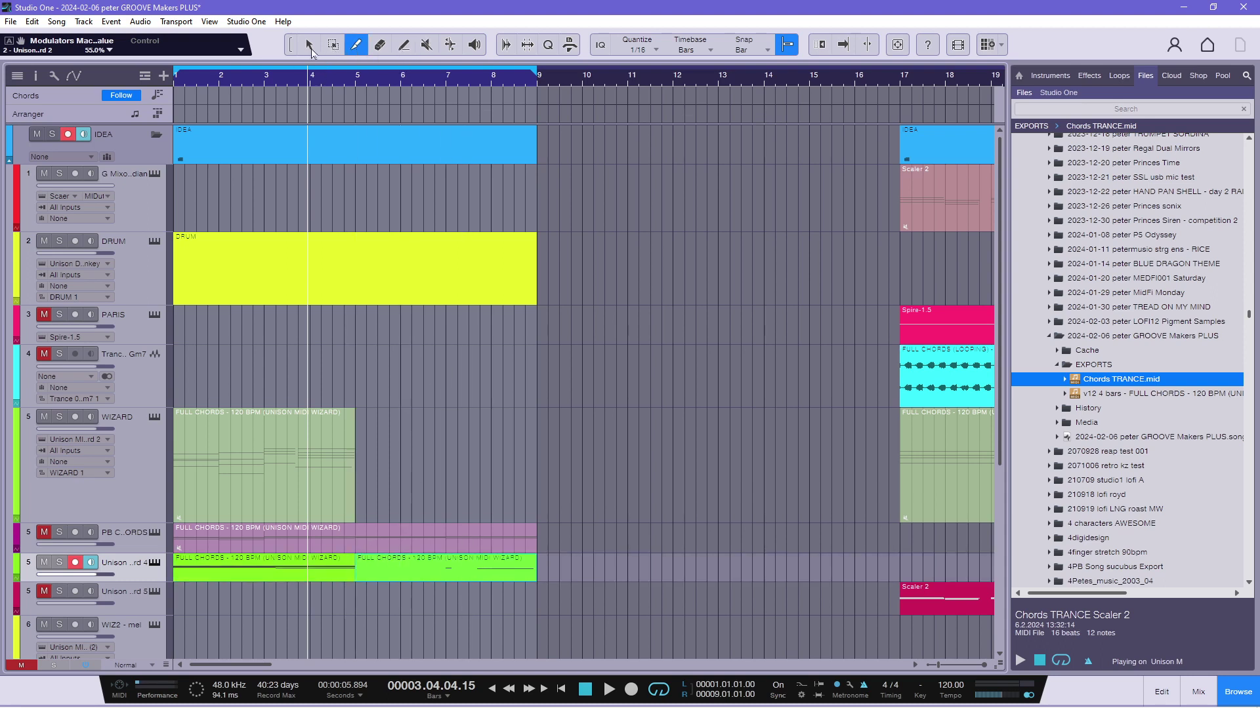
left_click(310, 46)
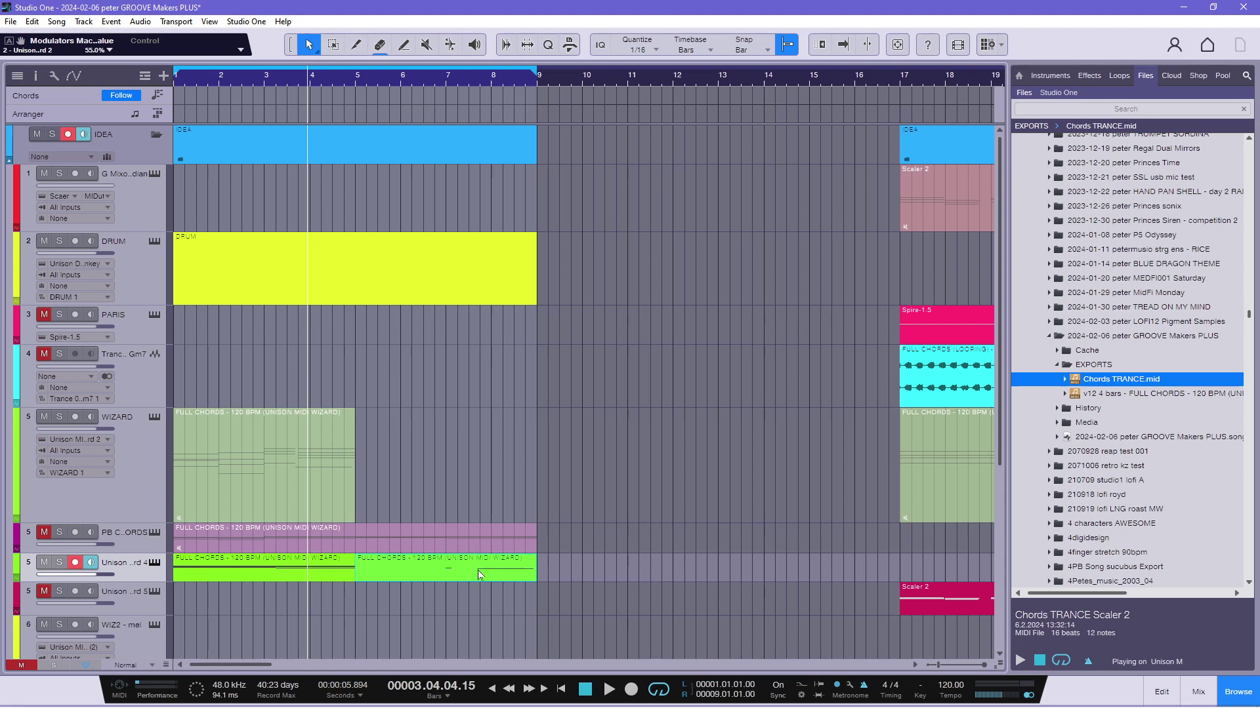
key("Delete")
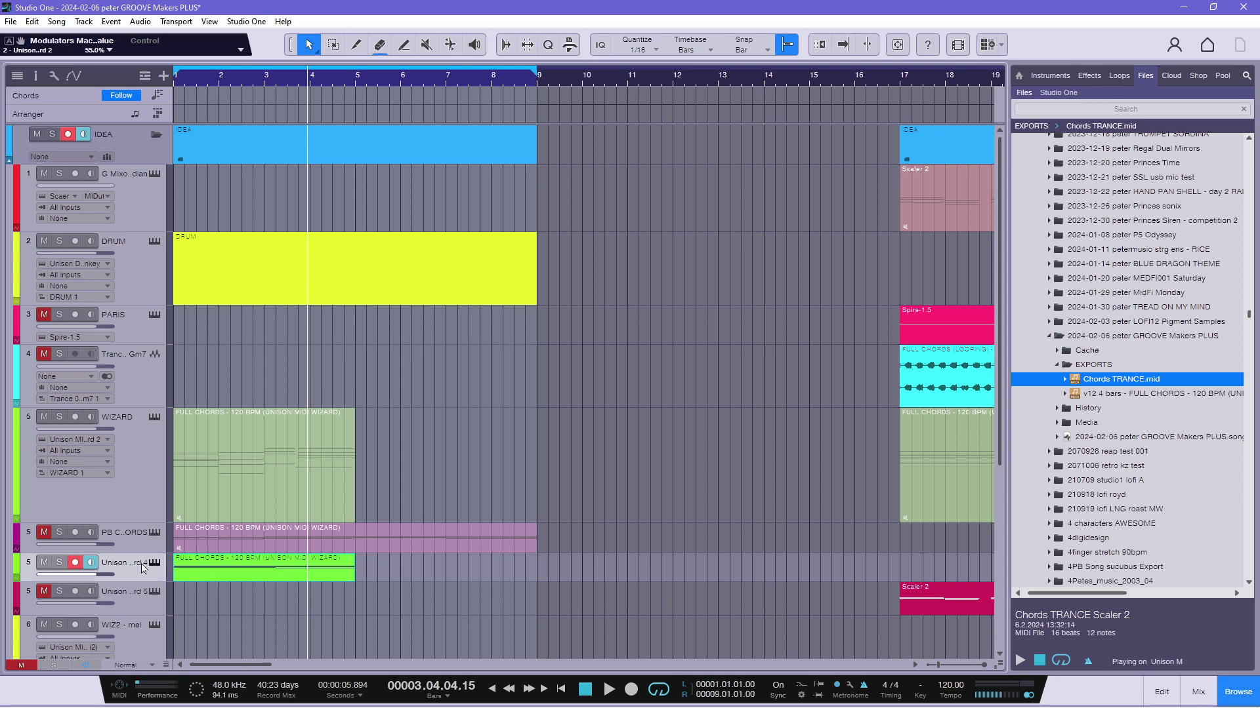
Place the Unison track above PB CHORDS and move its four-bar clip to the WIZARD track at bar 5.
mouse_move(134, 575)
left_mouse_down()
mouse_move(137, 550)
mouse_move(137, 585)
left_mouse_up()
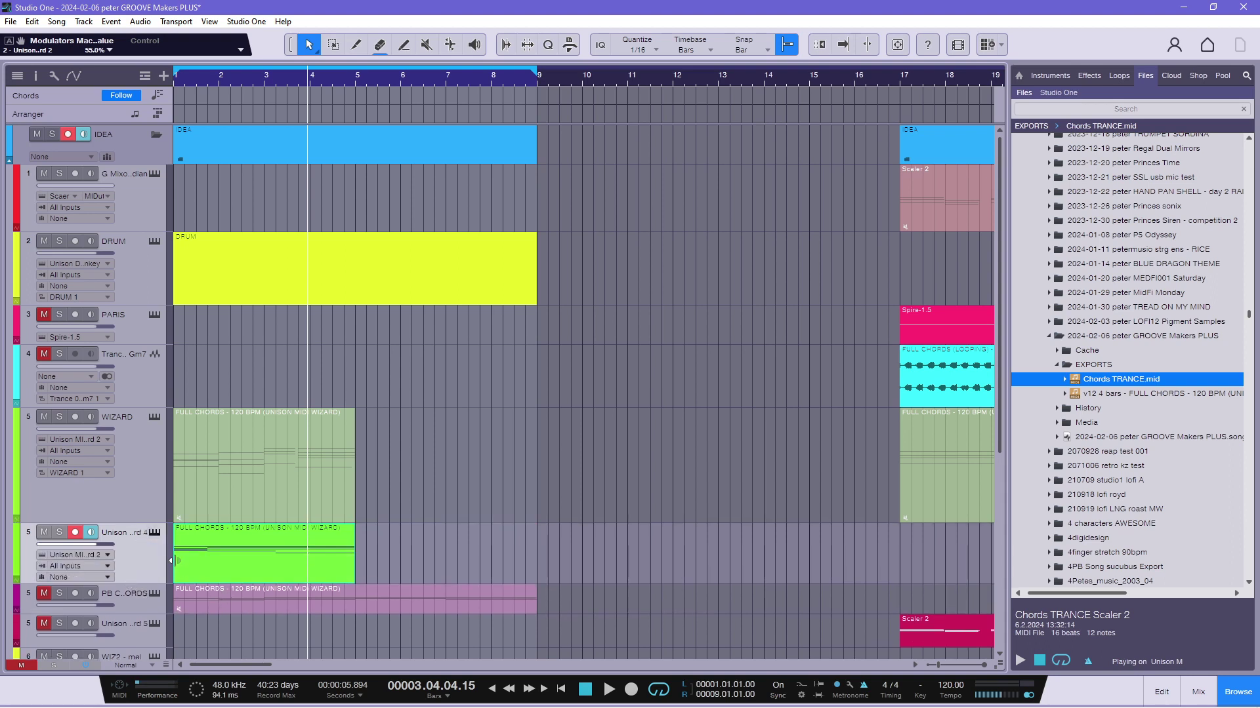
left_click_drag(358, 535, 396, 443)
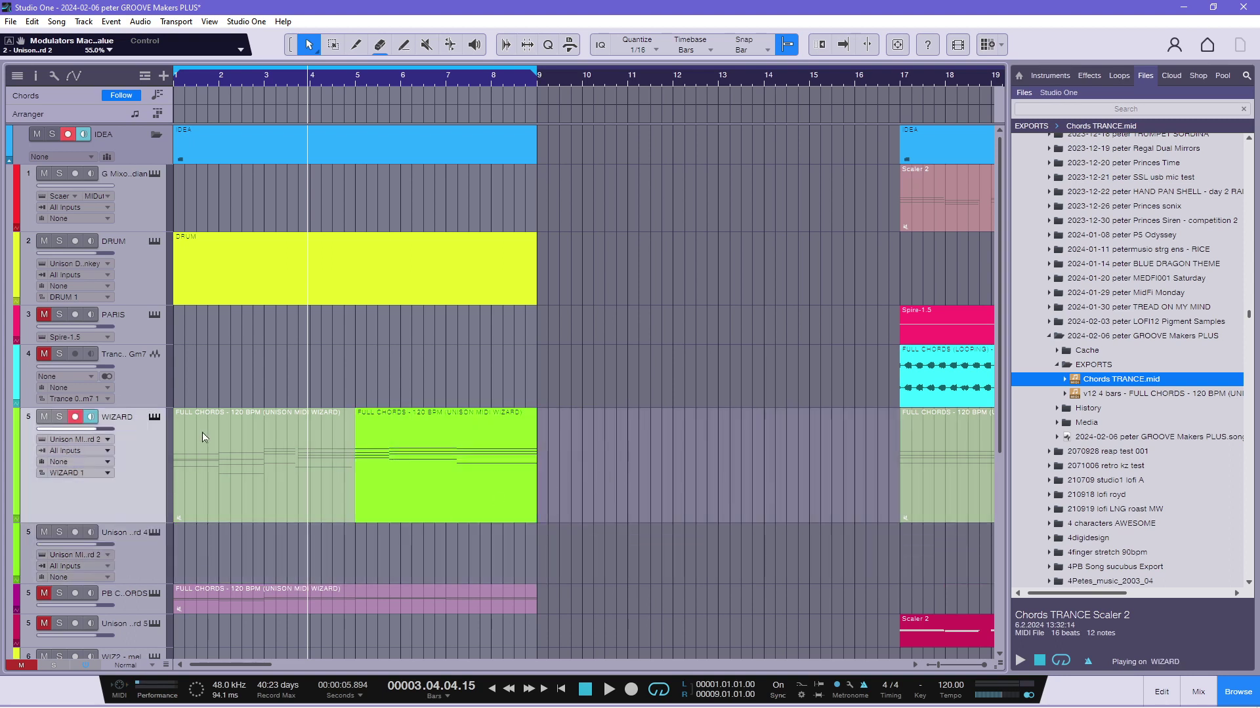
left_click(410, 428)
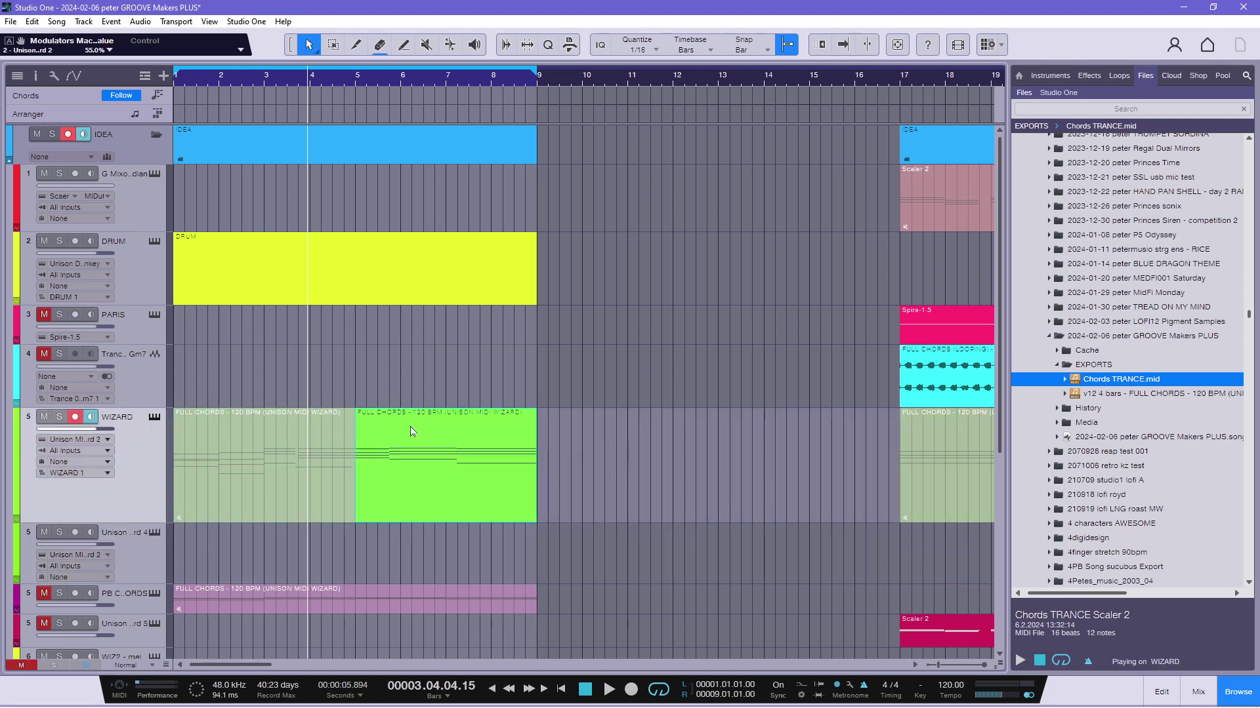
left_click(426, 45)
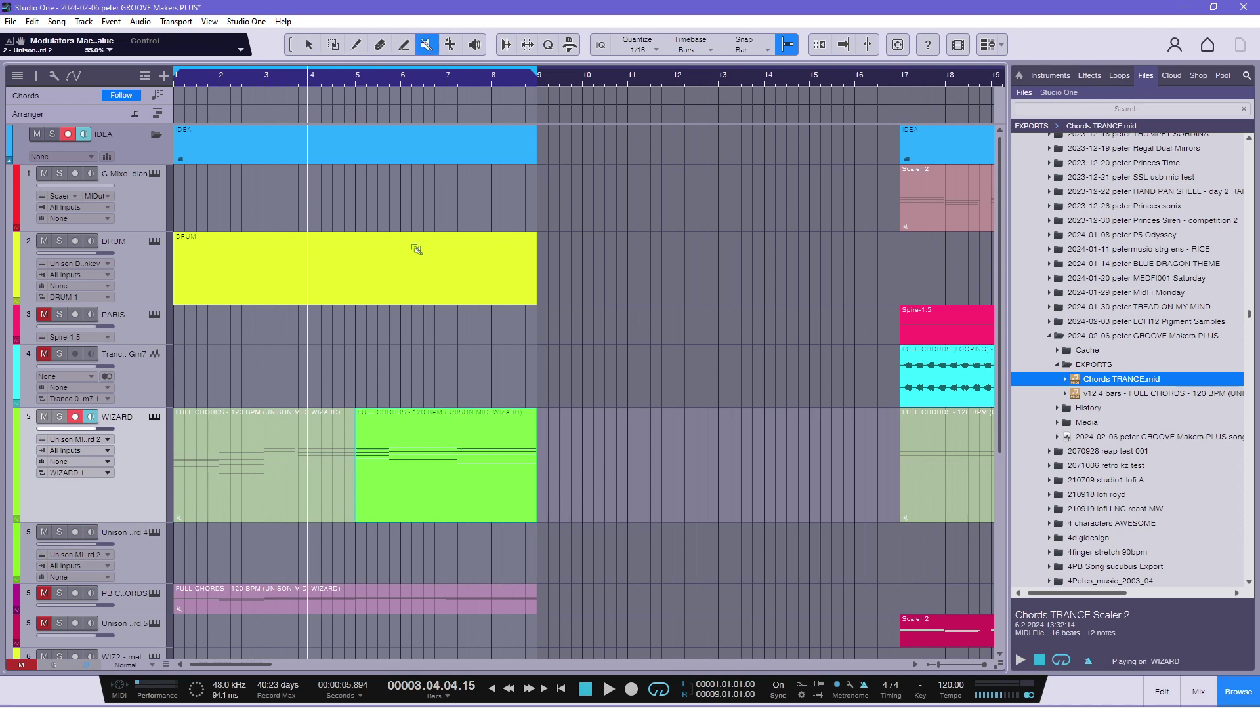
left_click(423, 463)
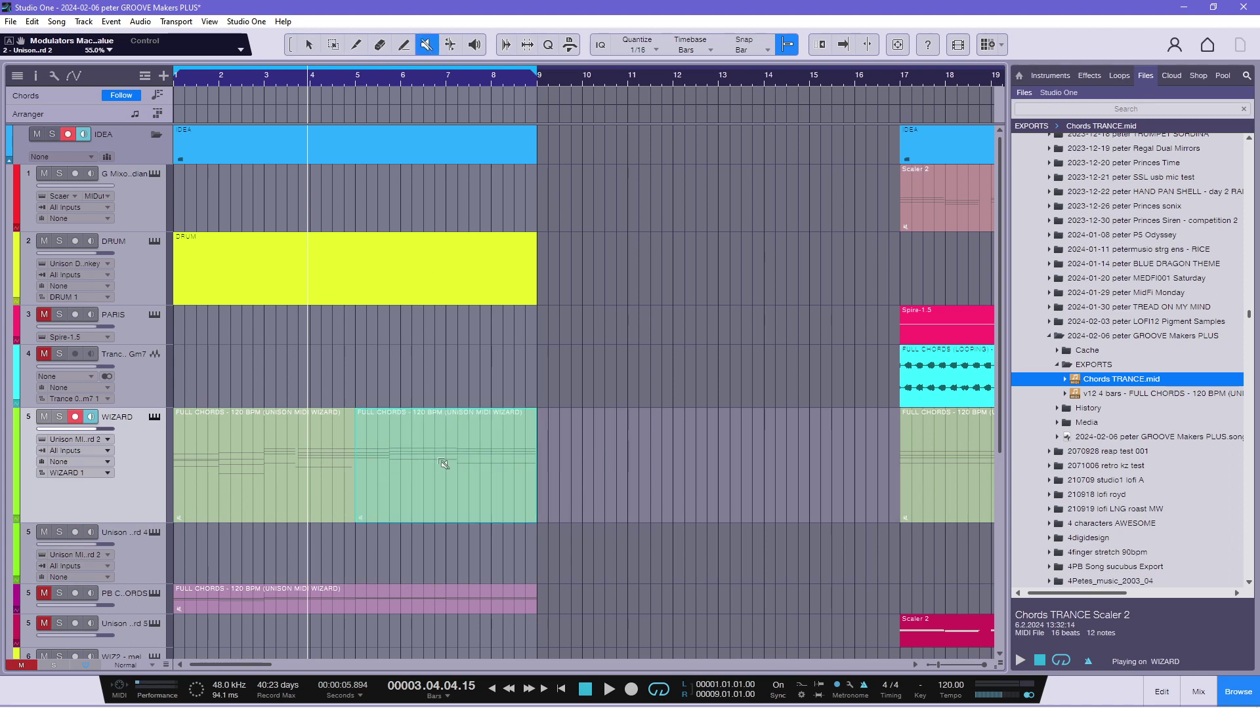
left_click(309, 46)
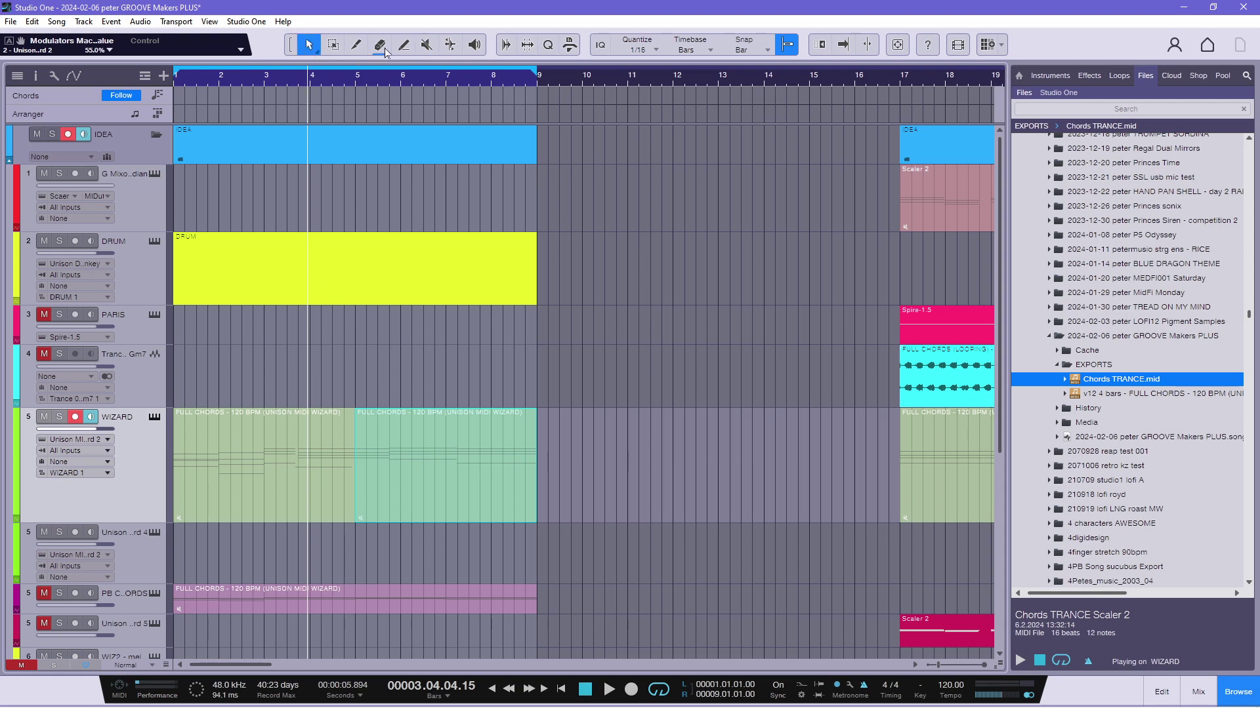
left_click(427, 46)
left_click(437, 488)
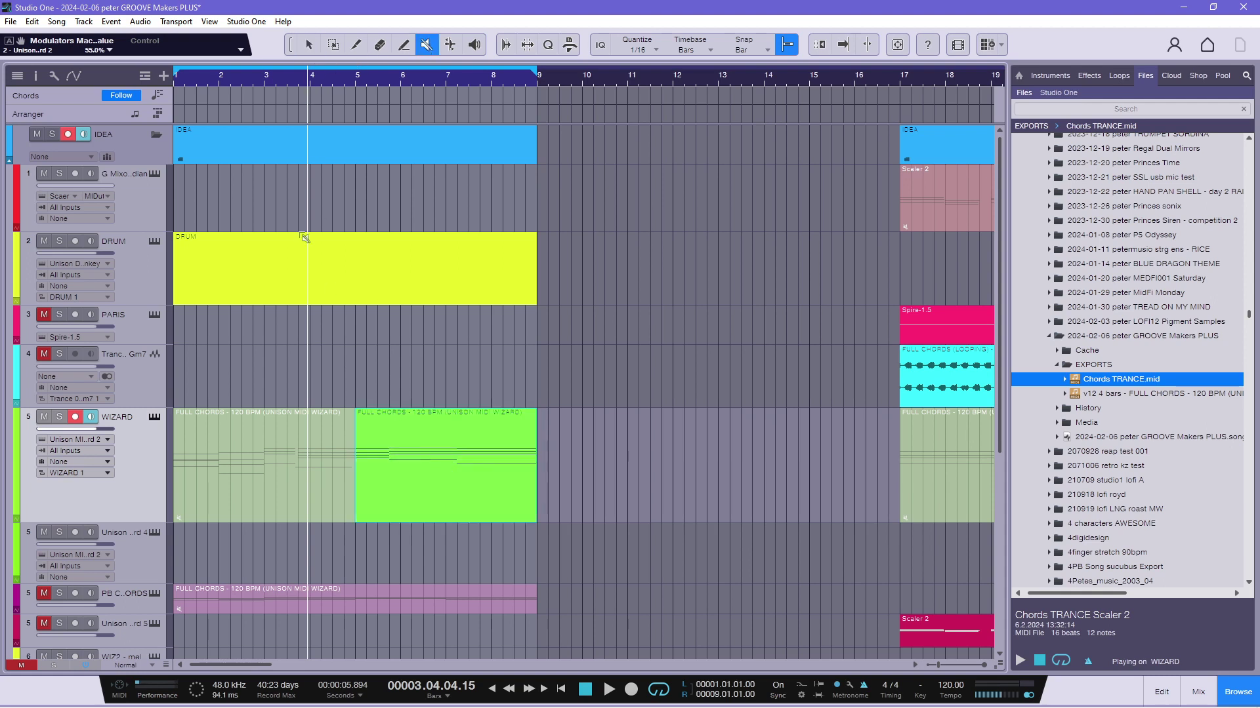
left_click(312, 47)
Start exporting the WIZARD clip at bar 5 and set the export's file type to MIDI File (*.mid).
right_click(412, 431)
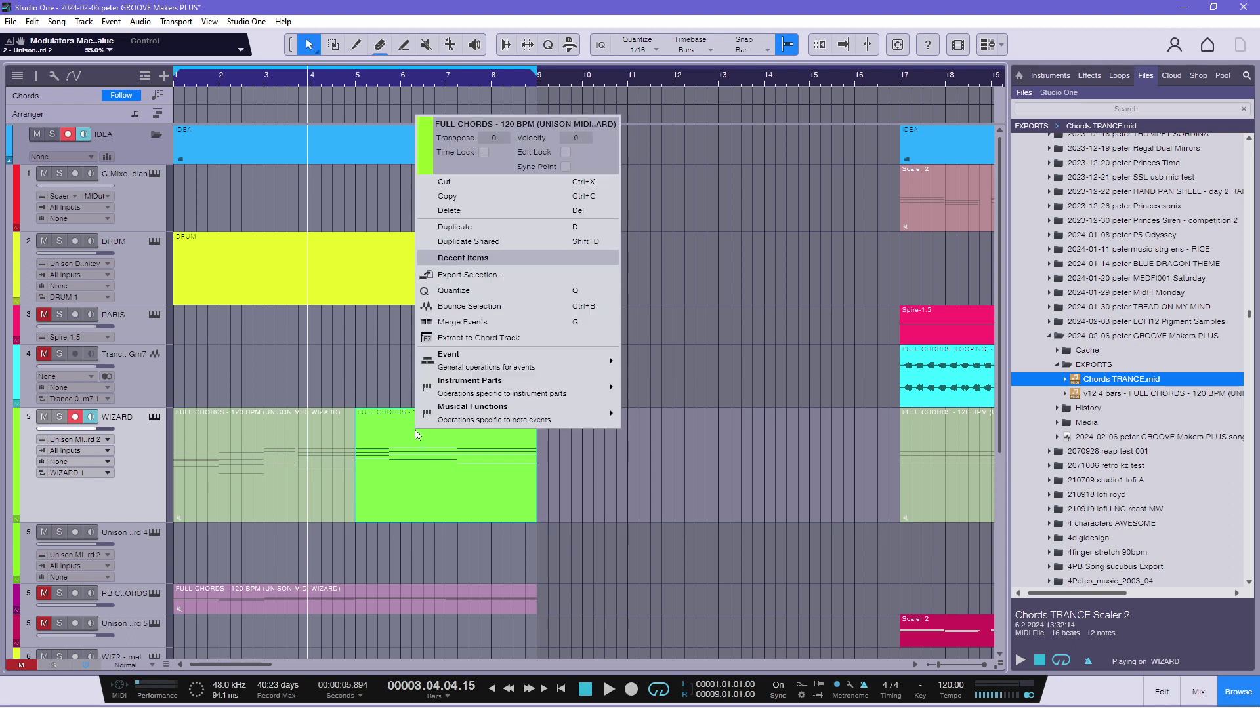
left_click(477, 284)
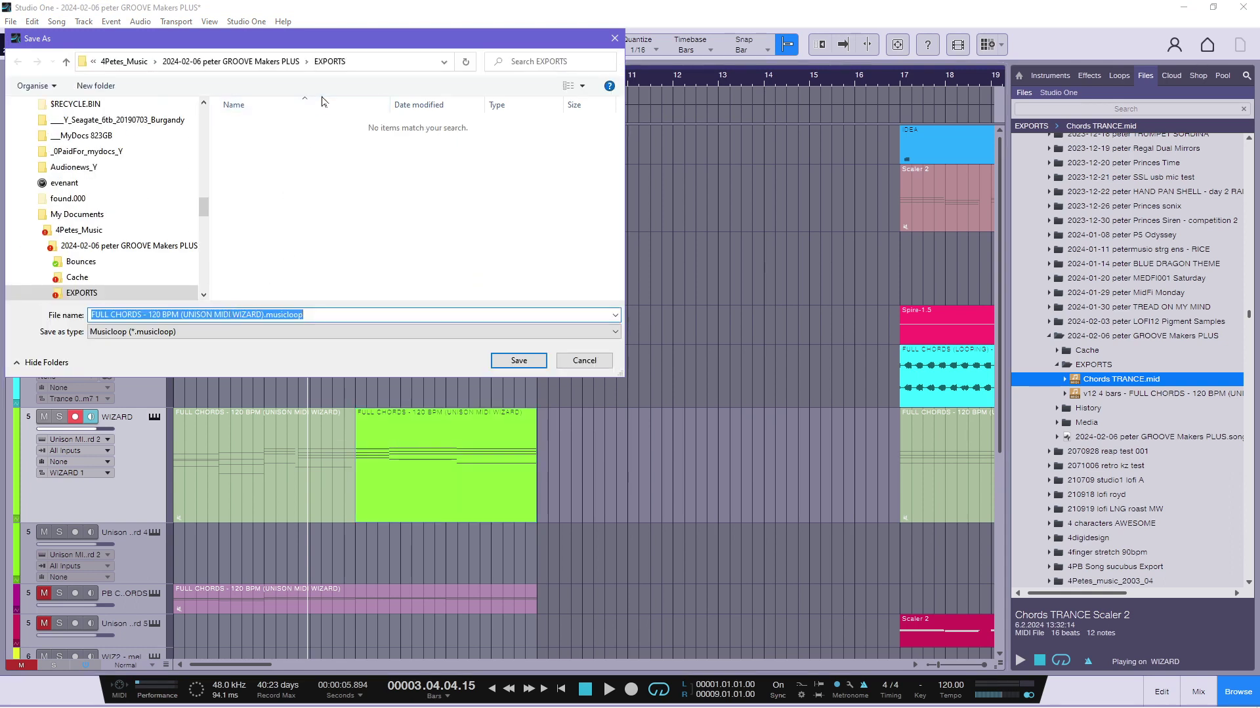
left_click(266, 331)
left_click(212, 365)
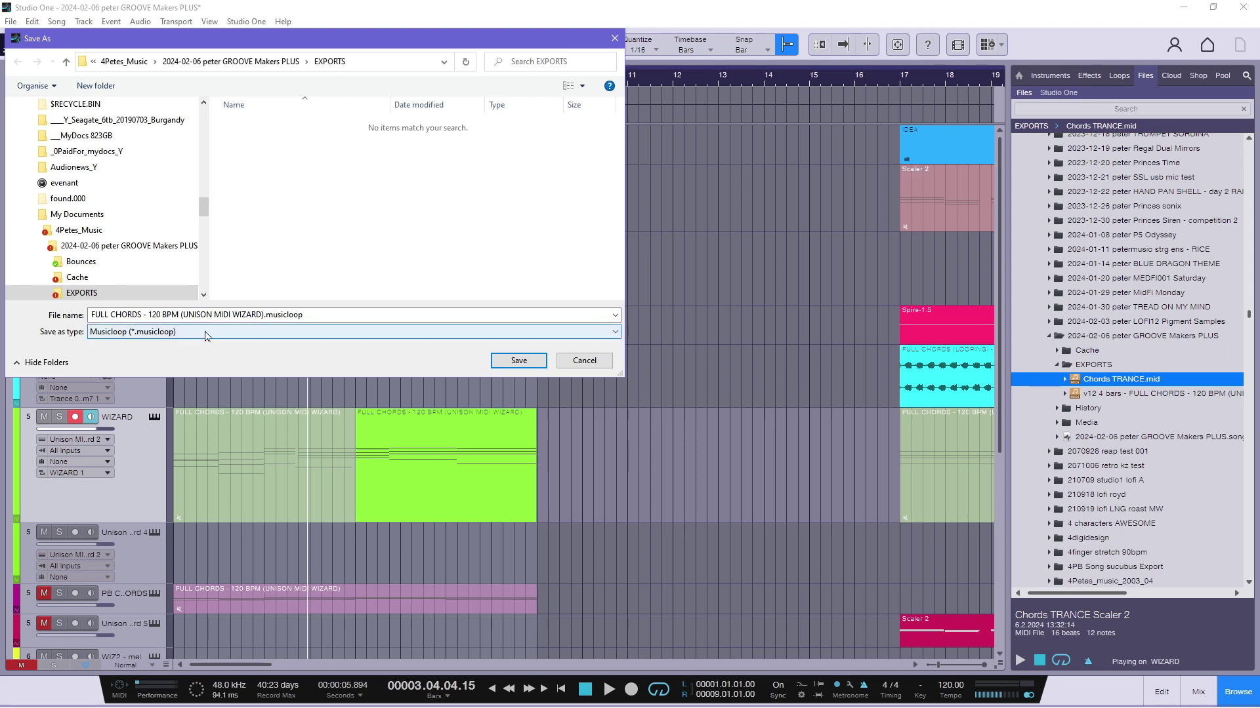
left_click(197, 332)
left_click(190, 355)
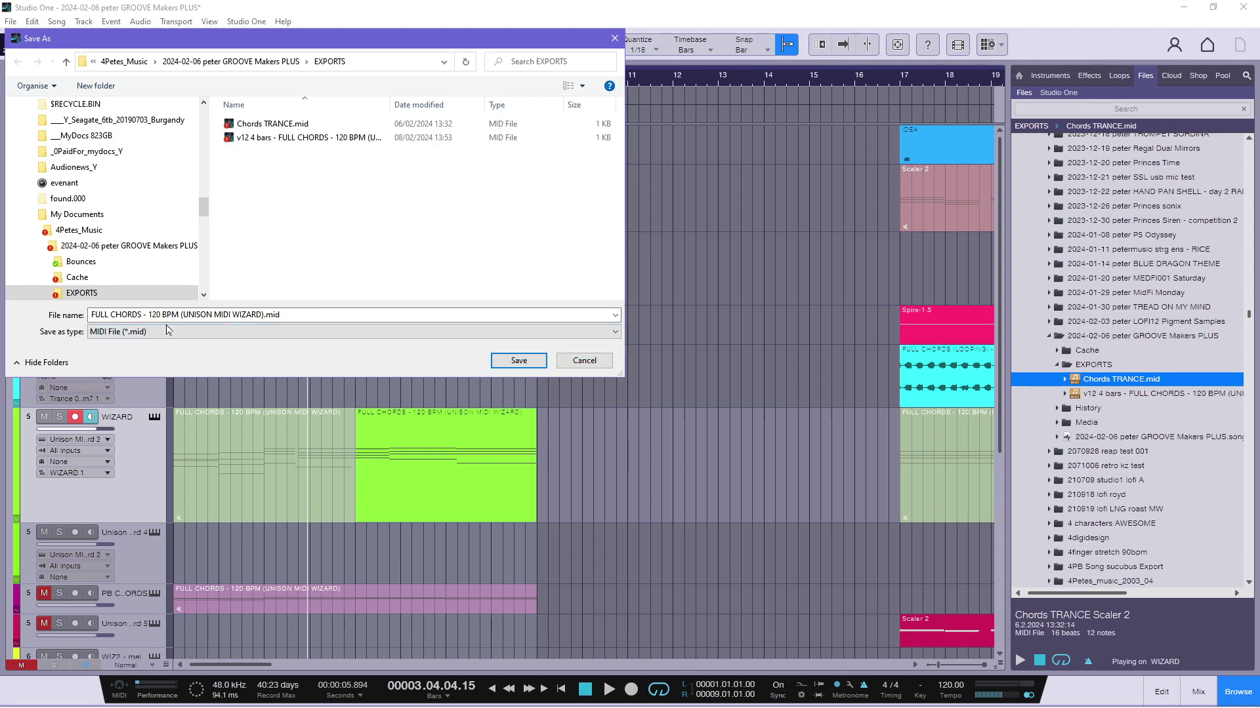
Save the export in the EXPORTS folder as "v12b 4 bars - FULL CHORDS - 120 BPM (UNISON MIDI WIZARD).mid" and select it in the file browser.
left_click(247, 145)
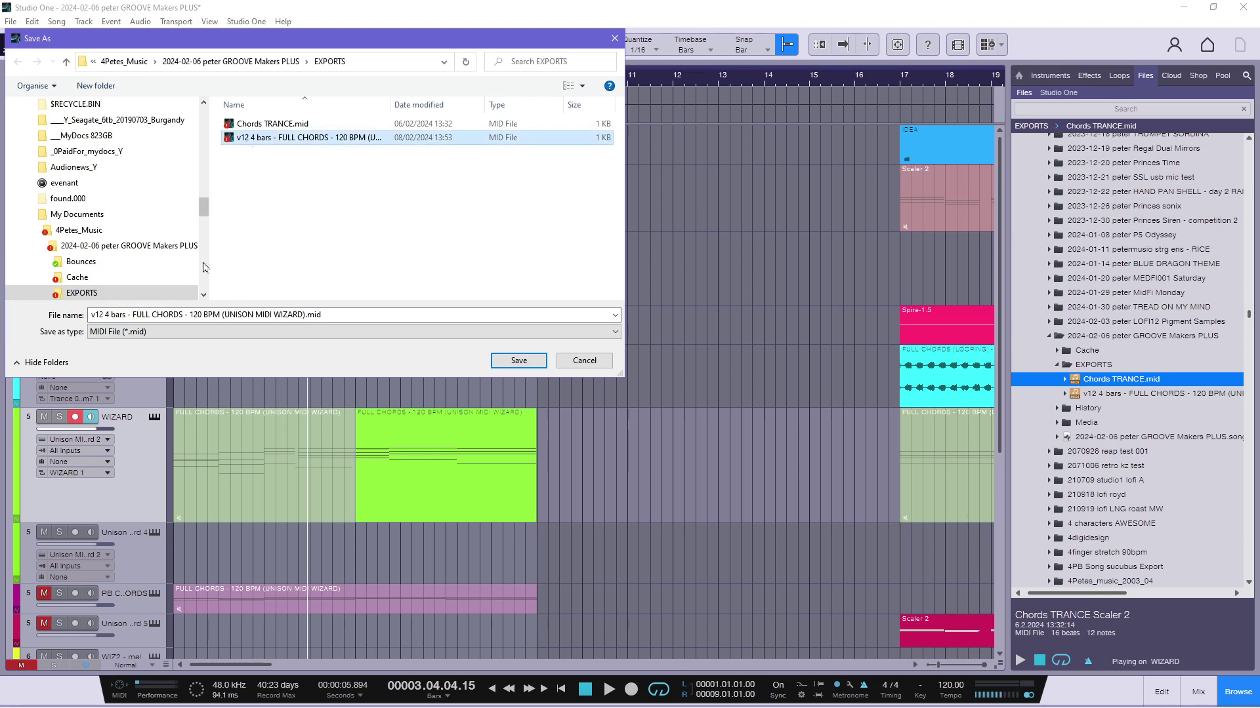
left_click(111, 315)
left_click(111, 316)
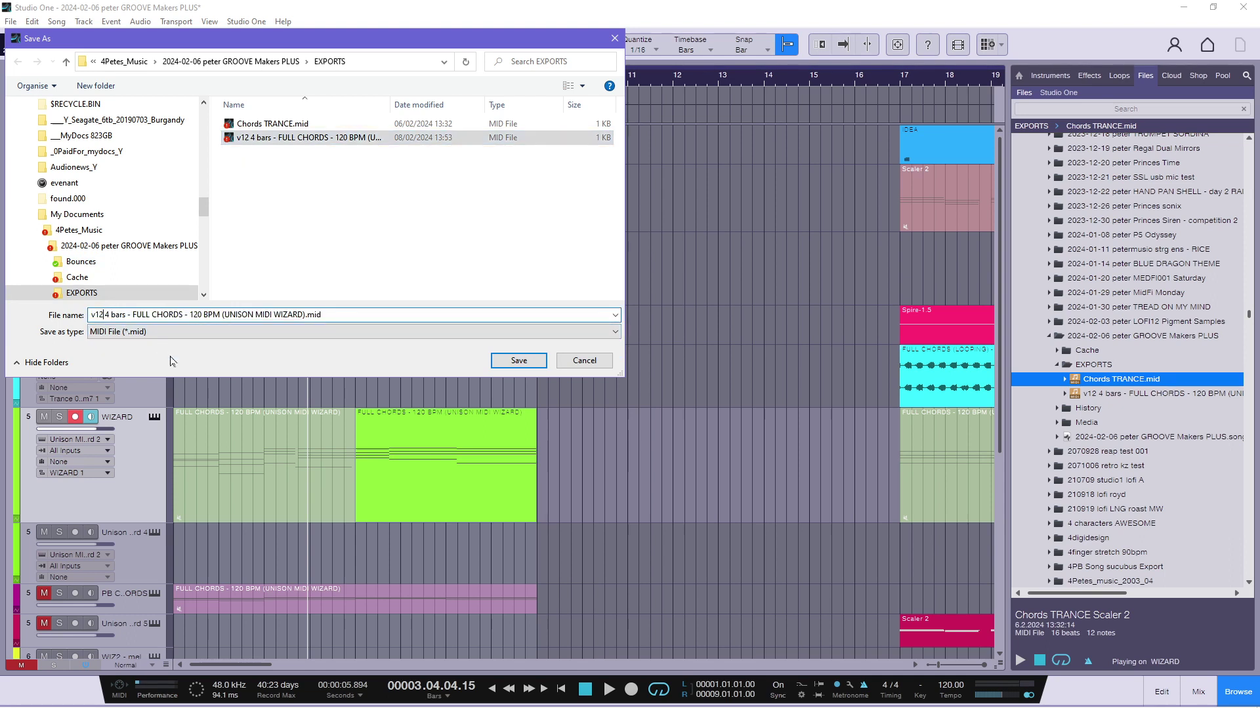
type("b")
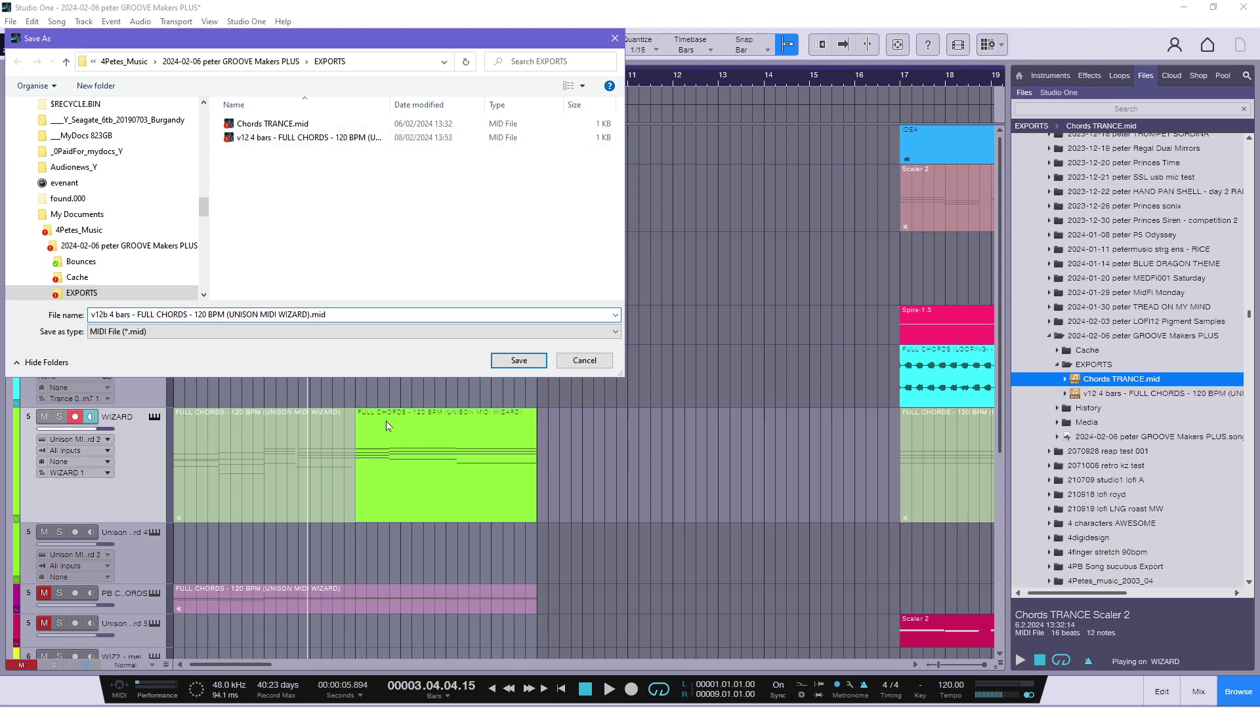
left_click(517, 361)
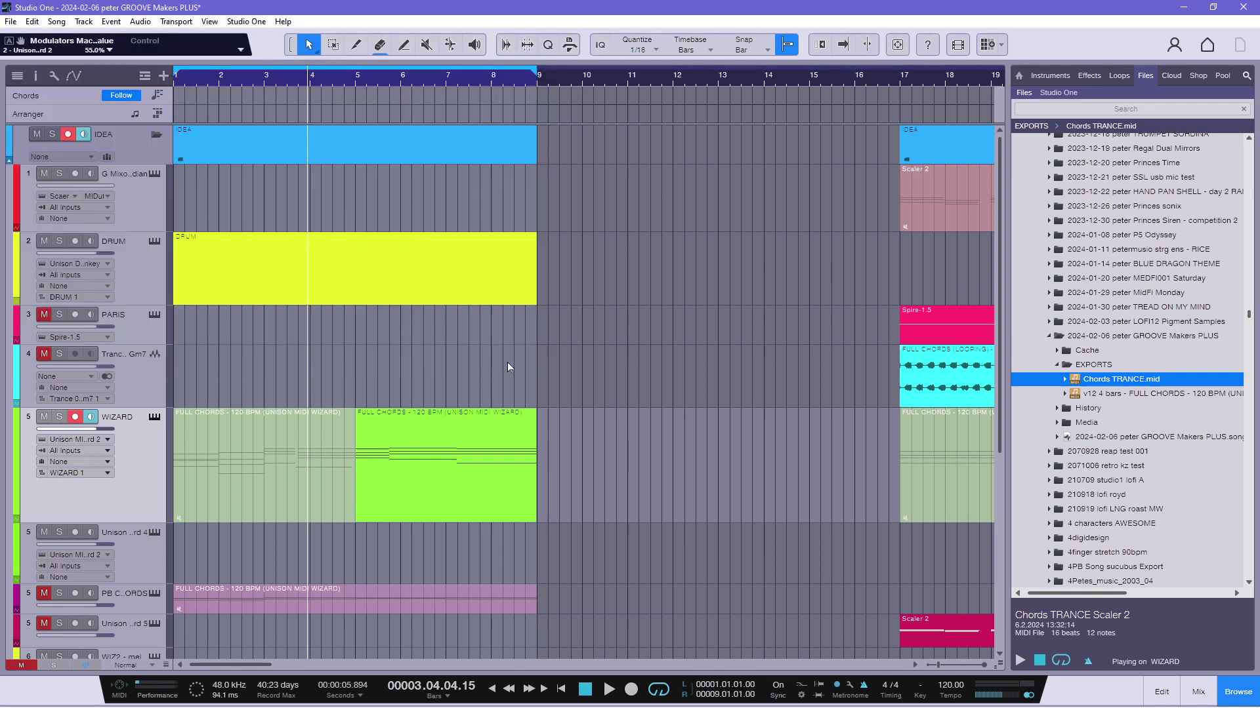
left_click(1123, 396)
left_click(1121, 409)
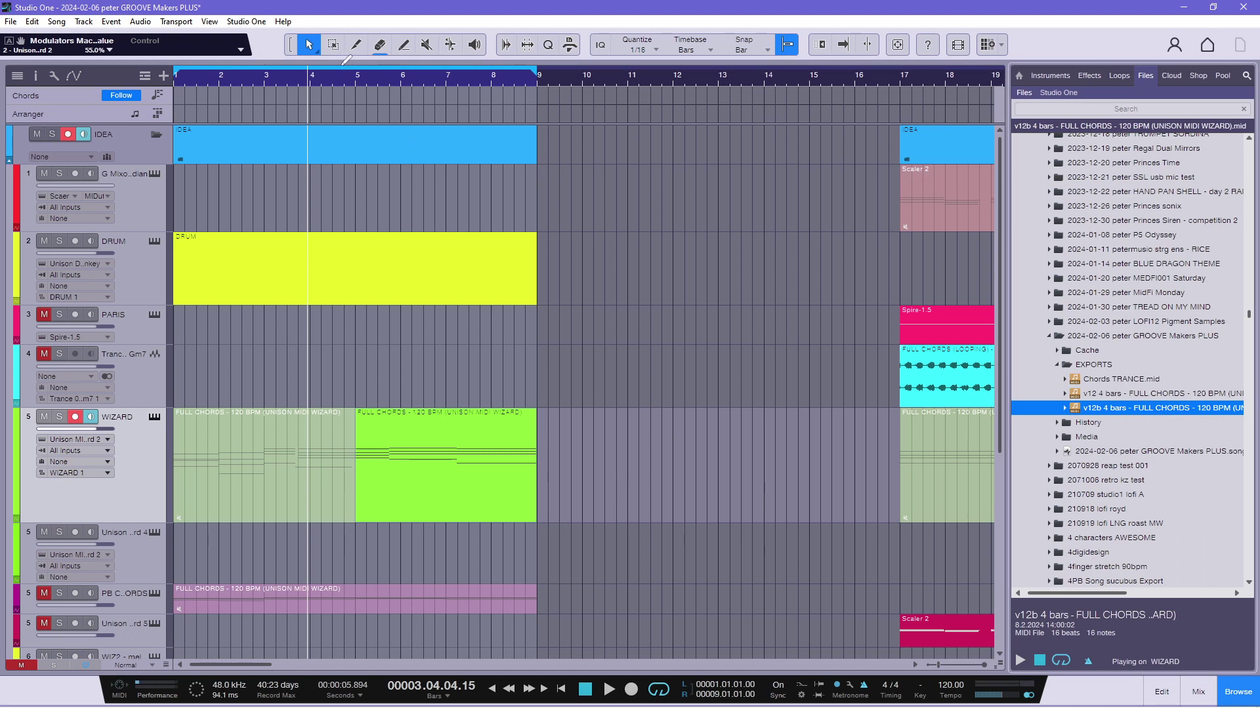
Mute the WIZARD clip at bar 5 and return to the Arrow tool.
left_click(424, 48)
left_click(463, 437)
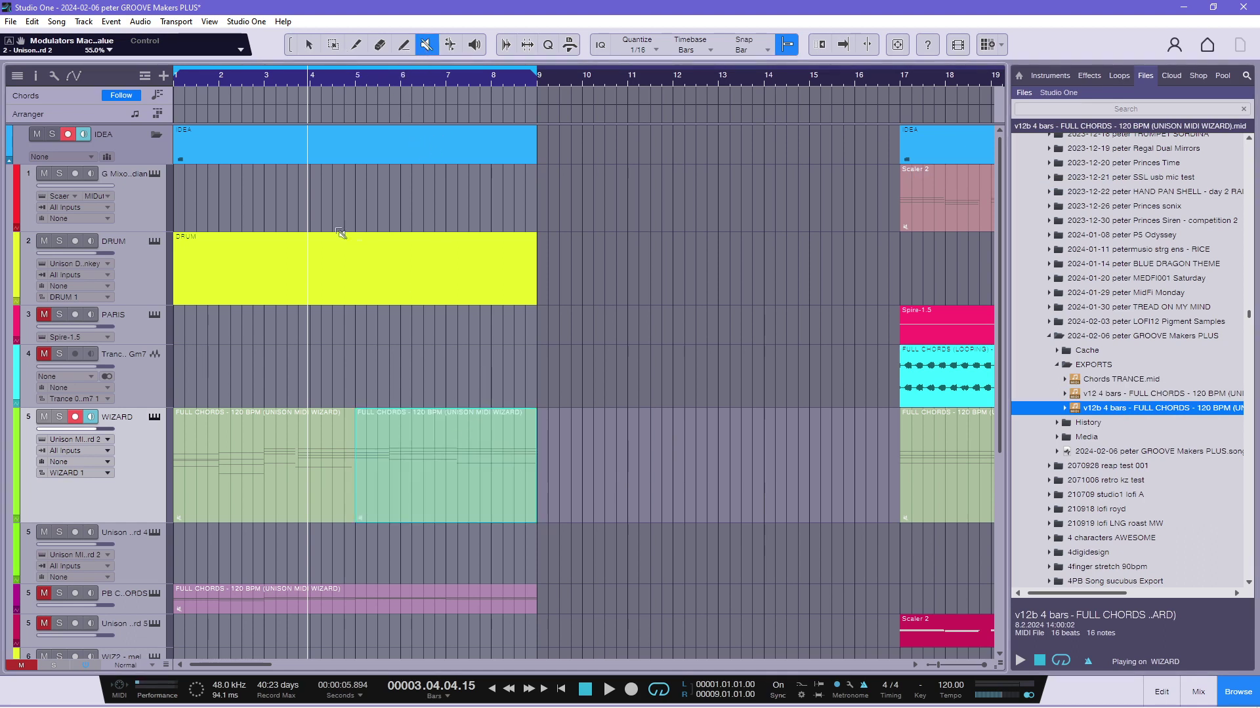
left_click(315, 46)
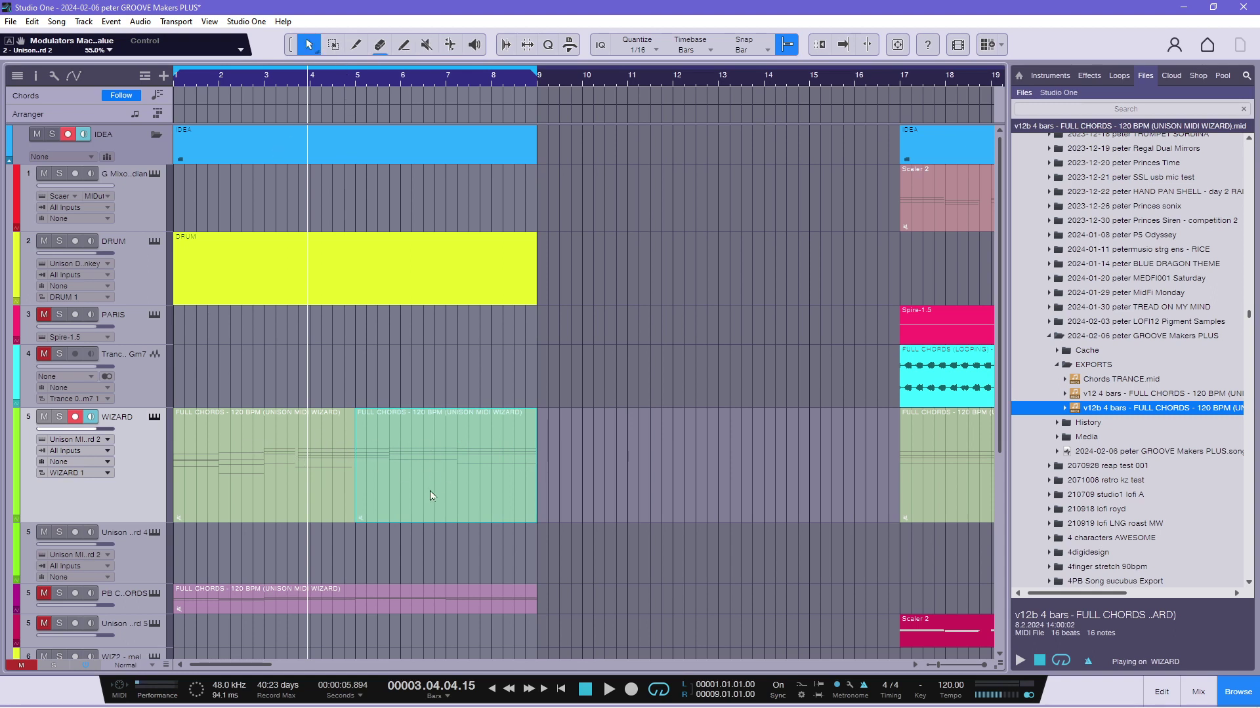
Open Unison MIDI Wizard 2 from the WIZARD track and load the INIT preset.
left_click(155, 419)
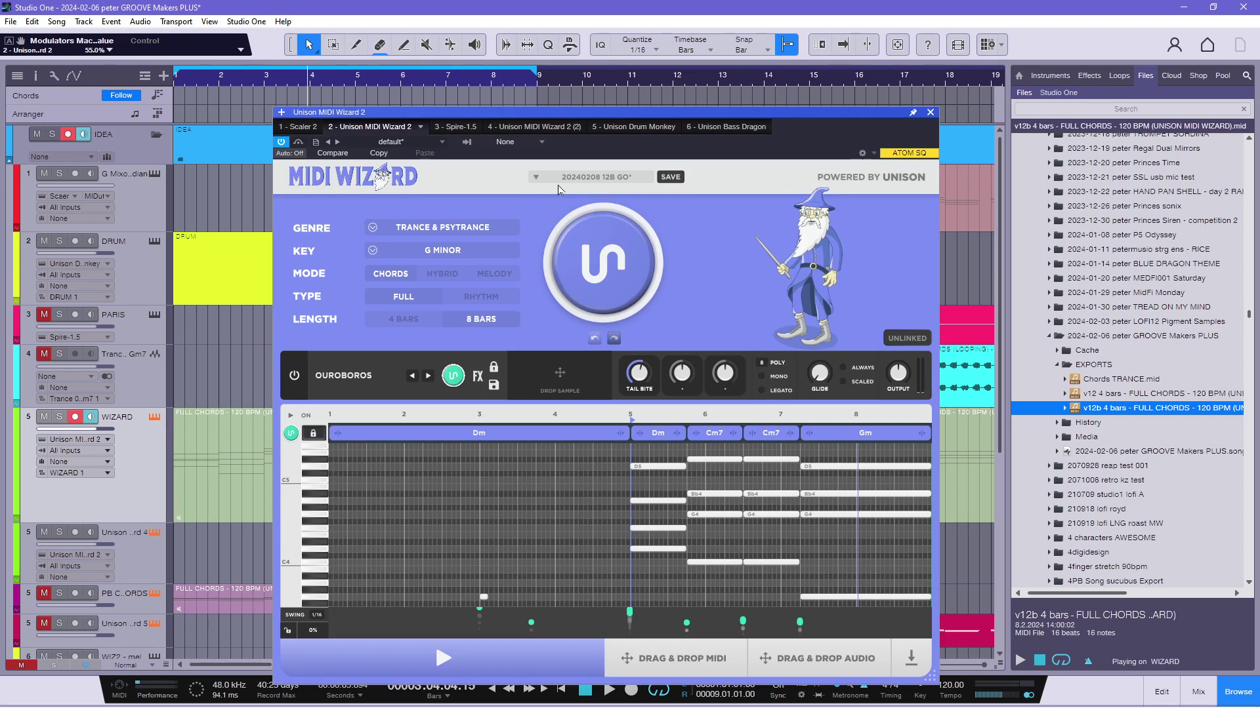
left_click(587, 184)
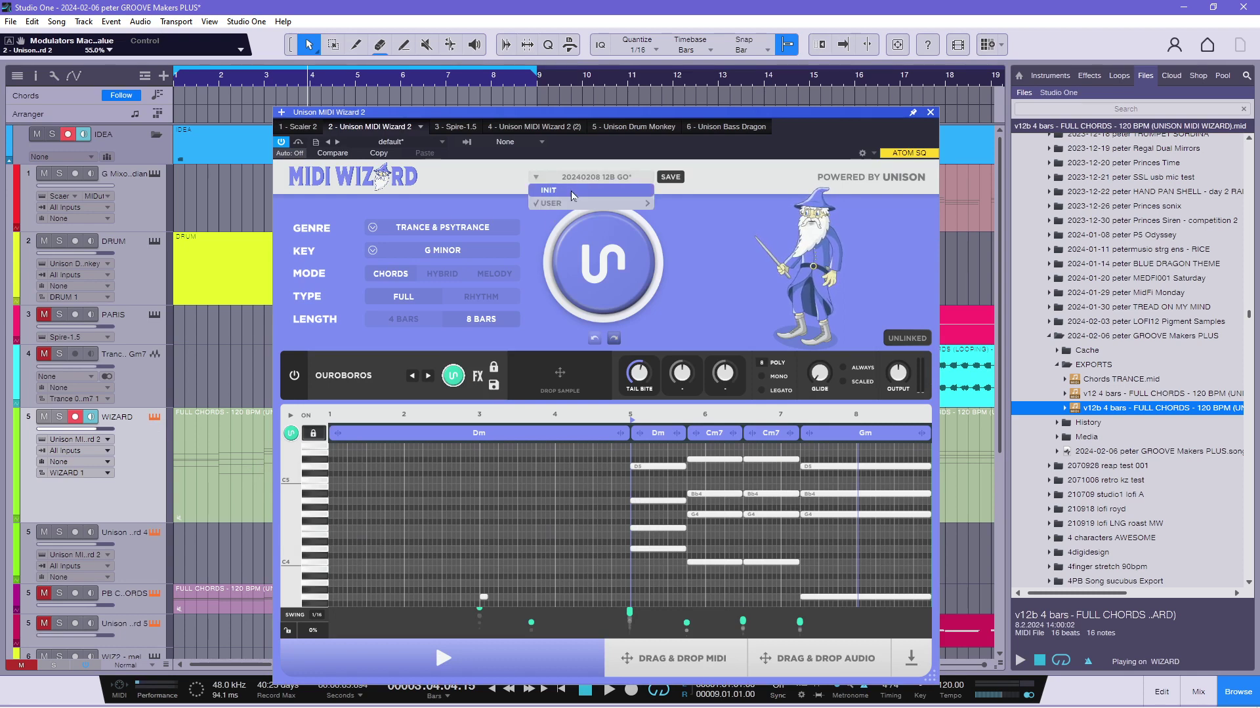
left_click(570, 191)
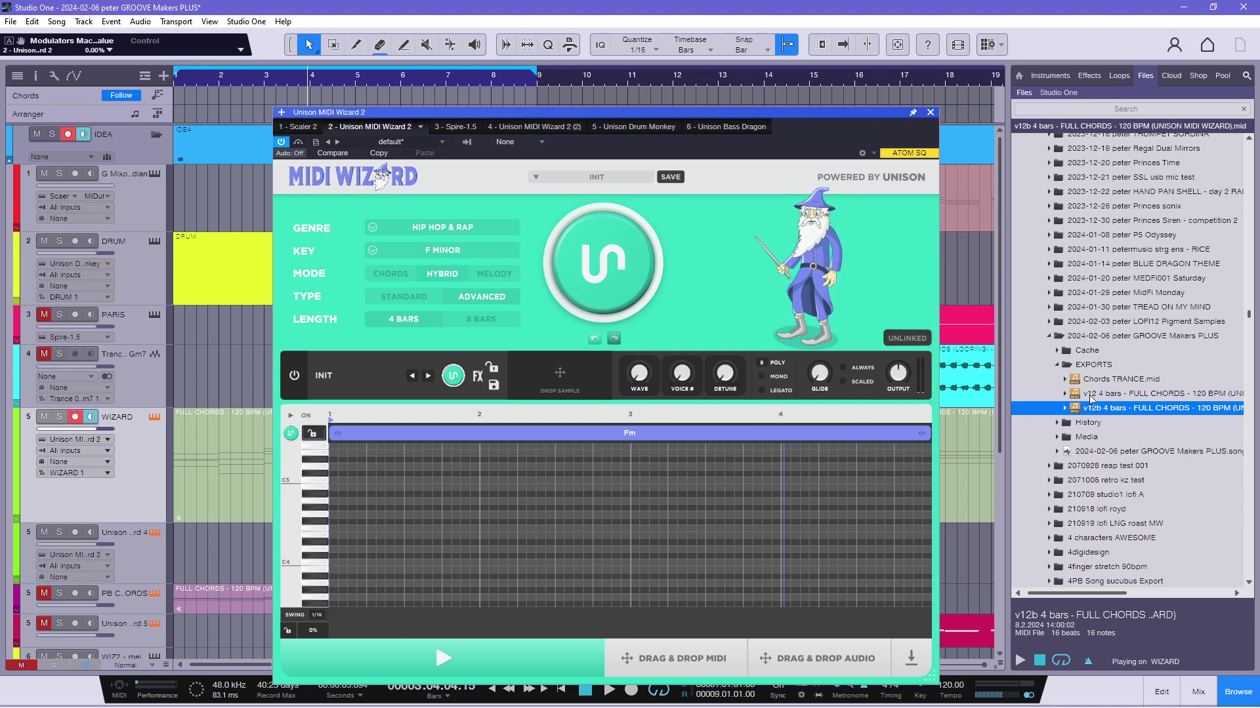
Import the "v12 4 bars - FULL CHORDS" MIDI file from the EXPORTS folder in File Explorer into MIDI Wizard's note grid.
left_click(1115, 393)
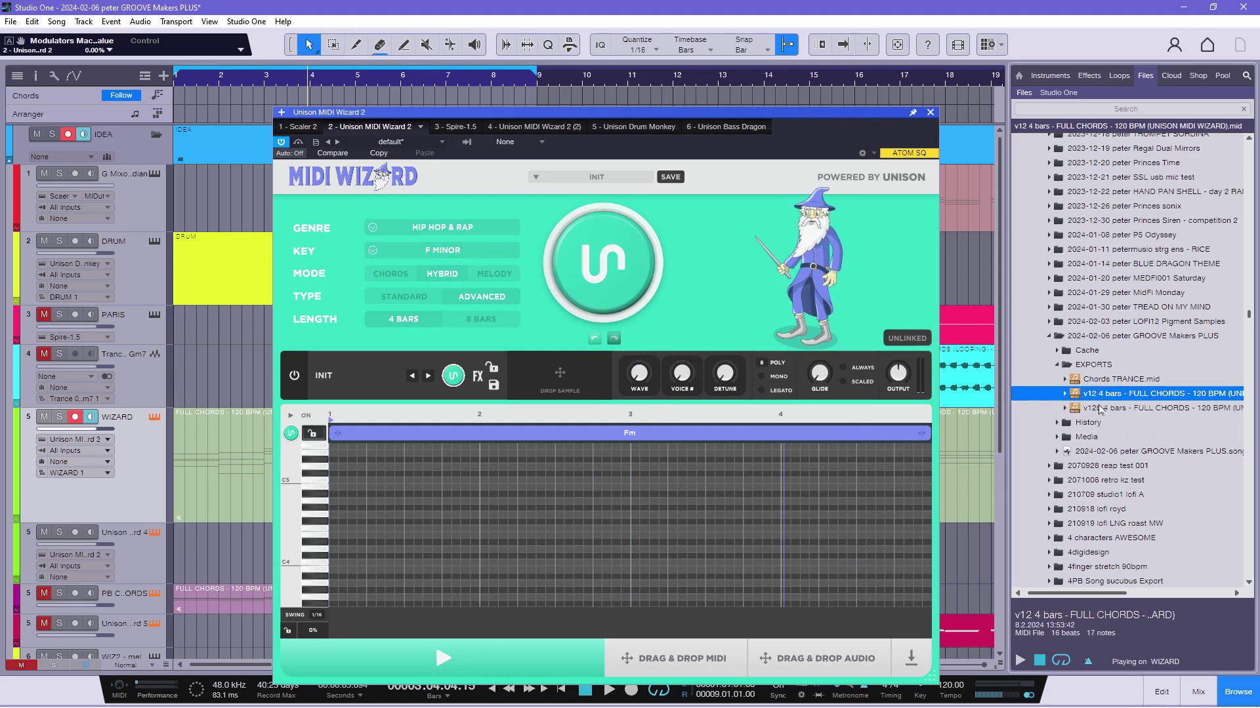
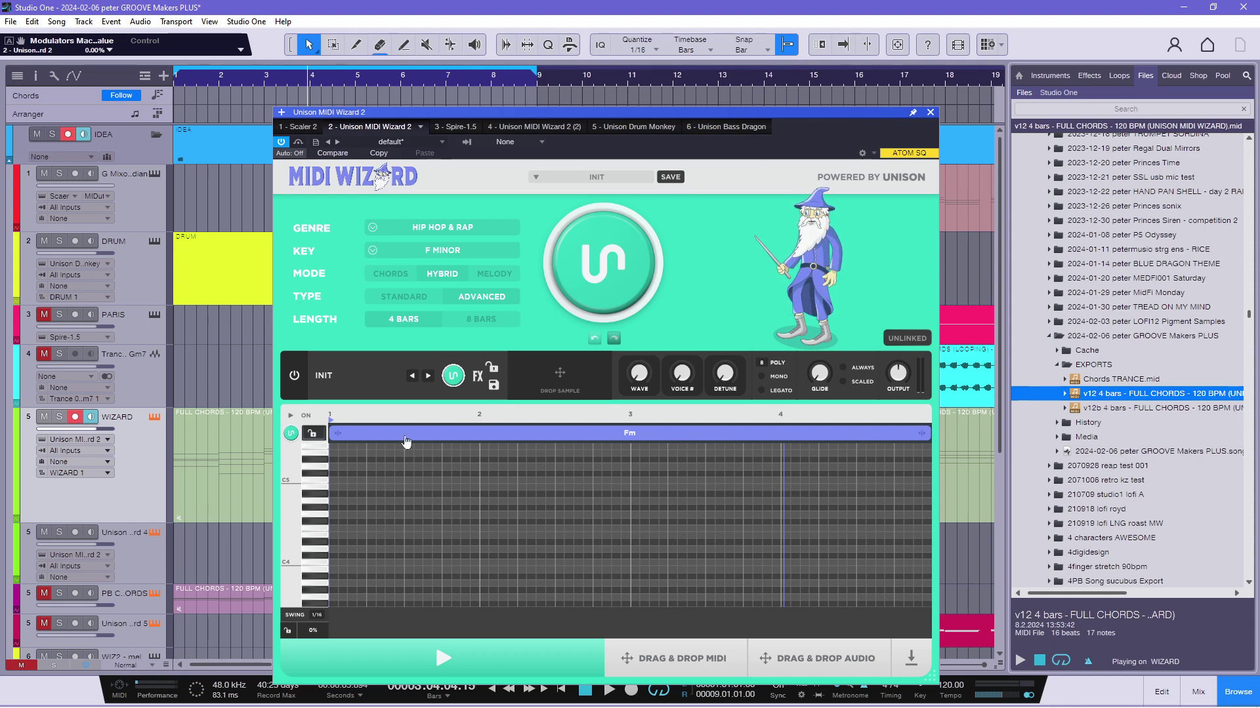
left_click(220, 451)
mouse_move(209, 454)
left_mouse_down()
mouse_move(406, 510)
mouse_move(210, 467)
mouse_move(194, 447)
mouse_move(391, 517)
mouse_move(243, 484)
mouse_move(206, 462)
left_mouse_up()
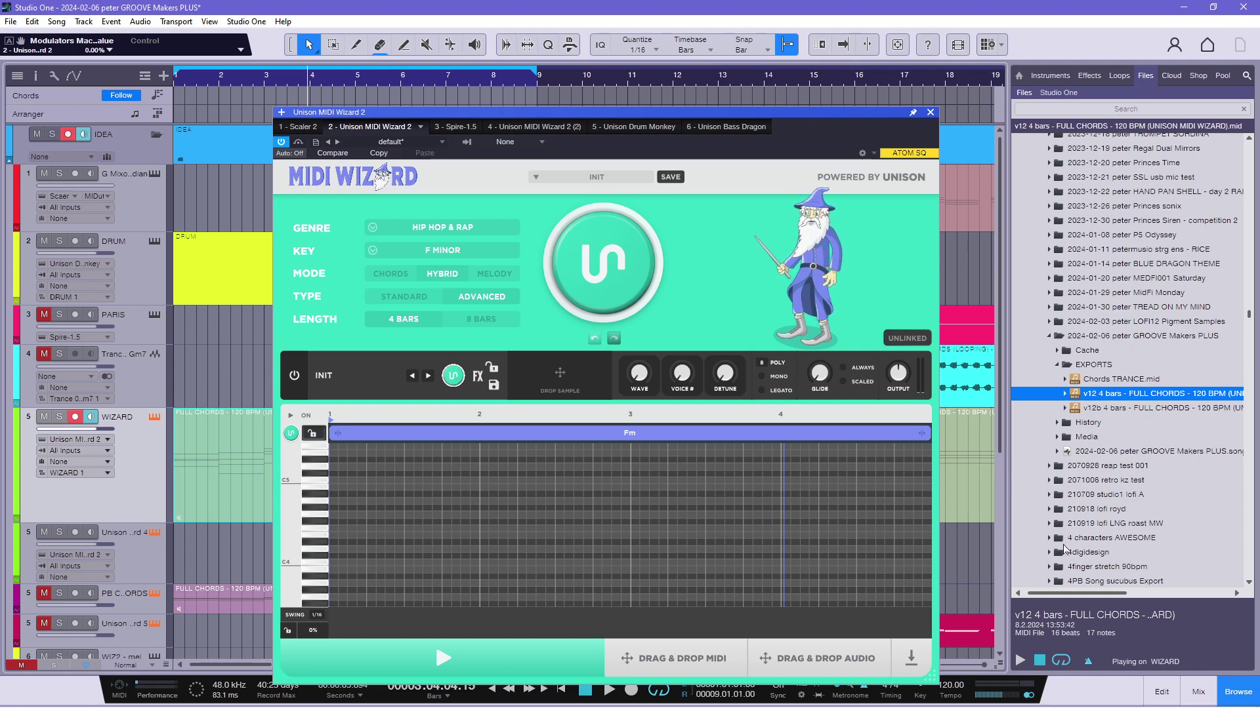
left_click(357, 672)
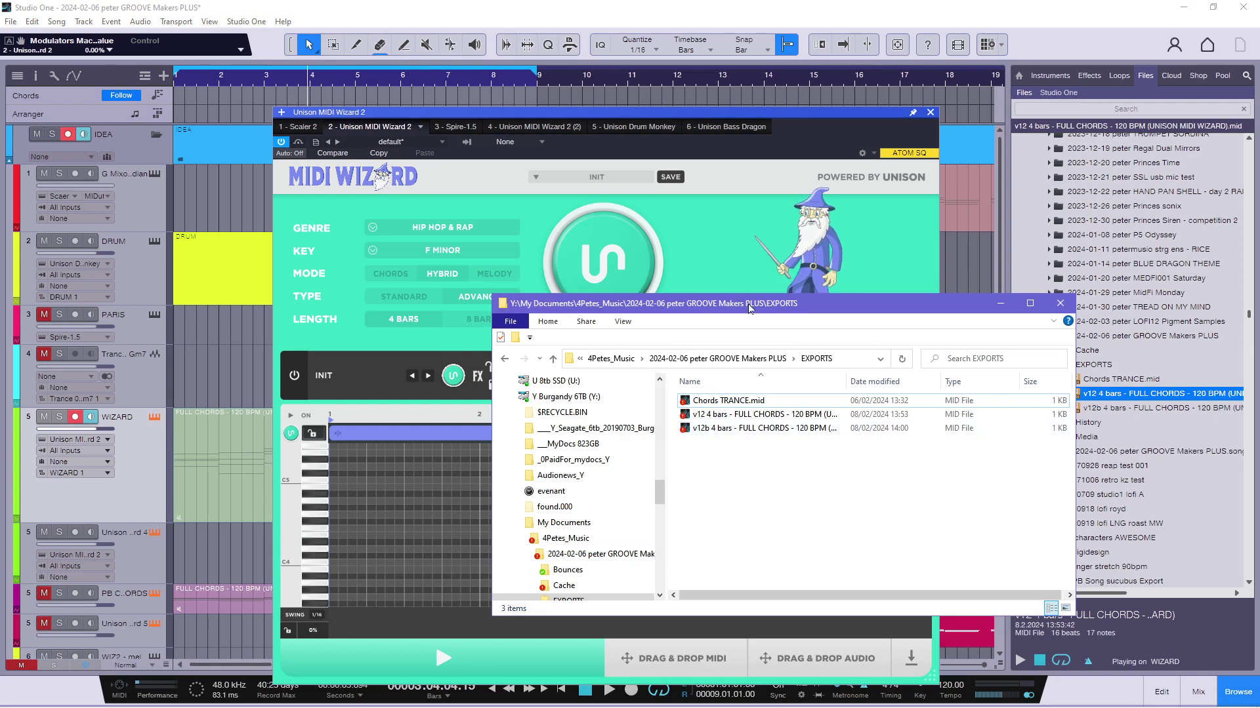
left_click_drag(748, 303, 863, 290)
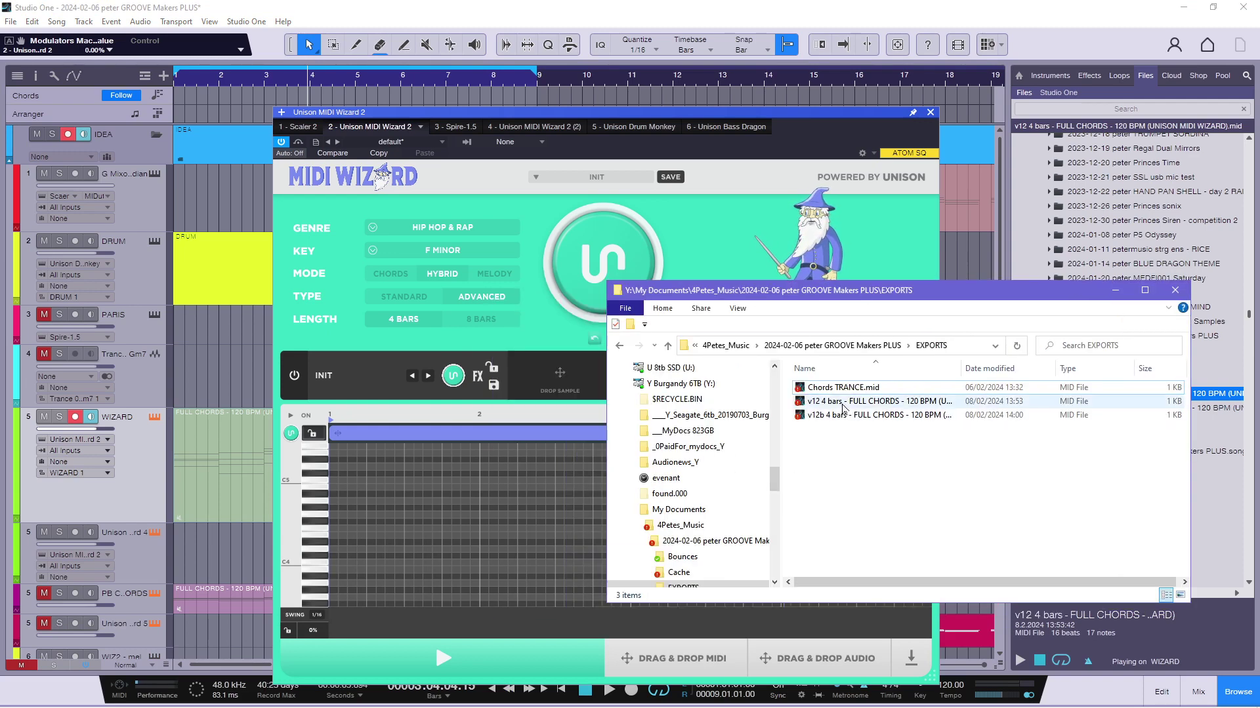
left_click_drag(840, 401, 351, 509)
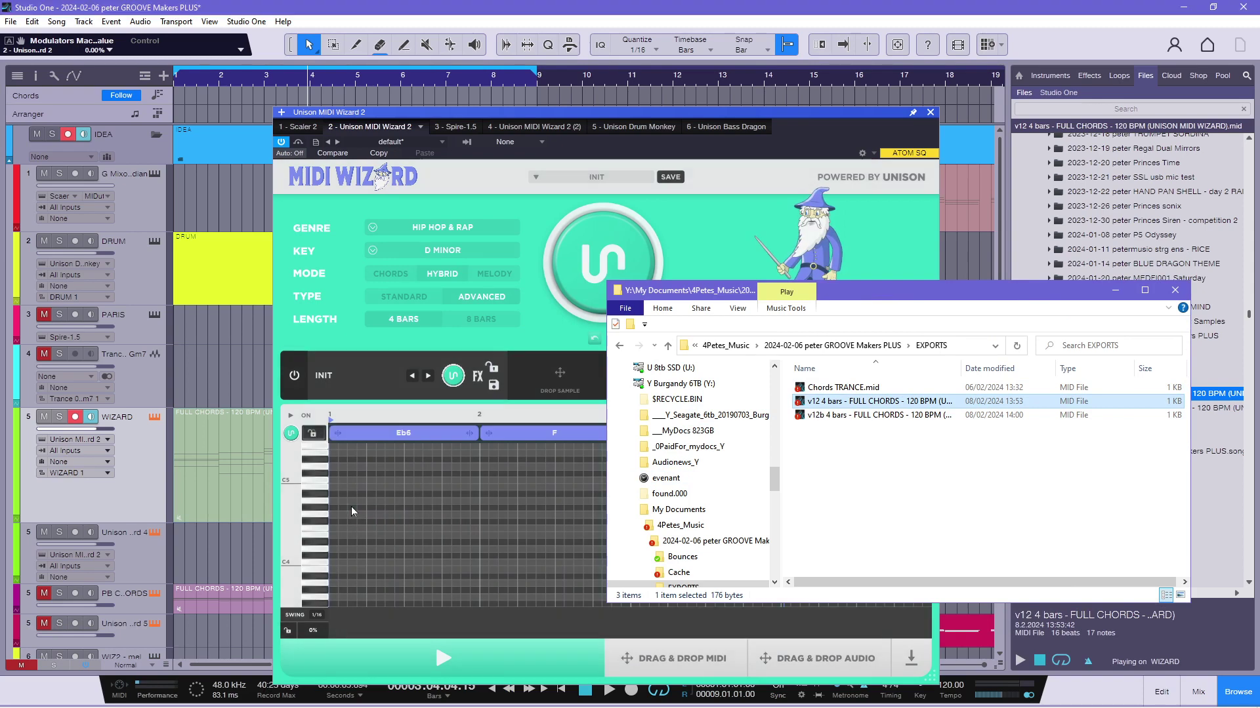
left_click(1175, 291)
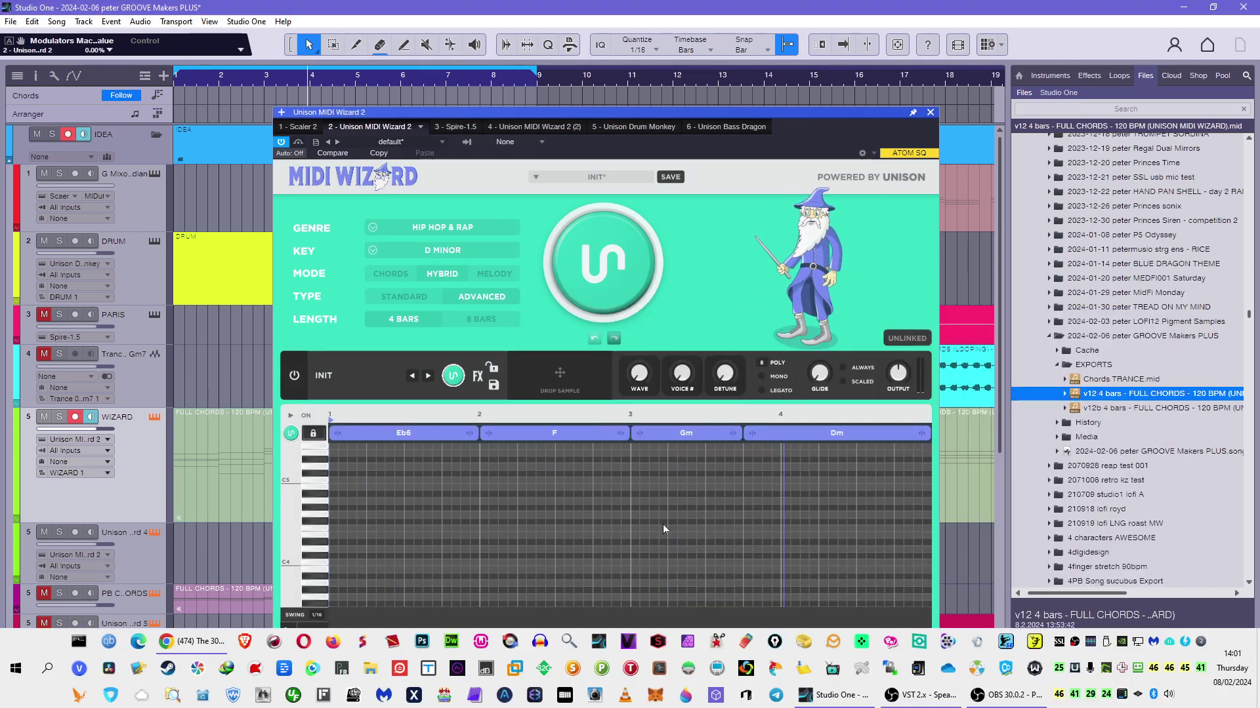
Look through the note grid for imported notes and set the progression length to 8 bars.
scroll(668, 525, "up", 5)
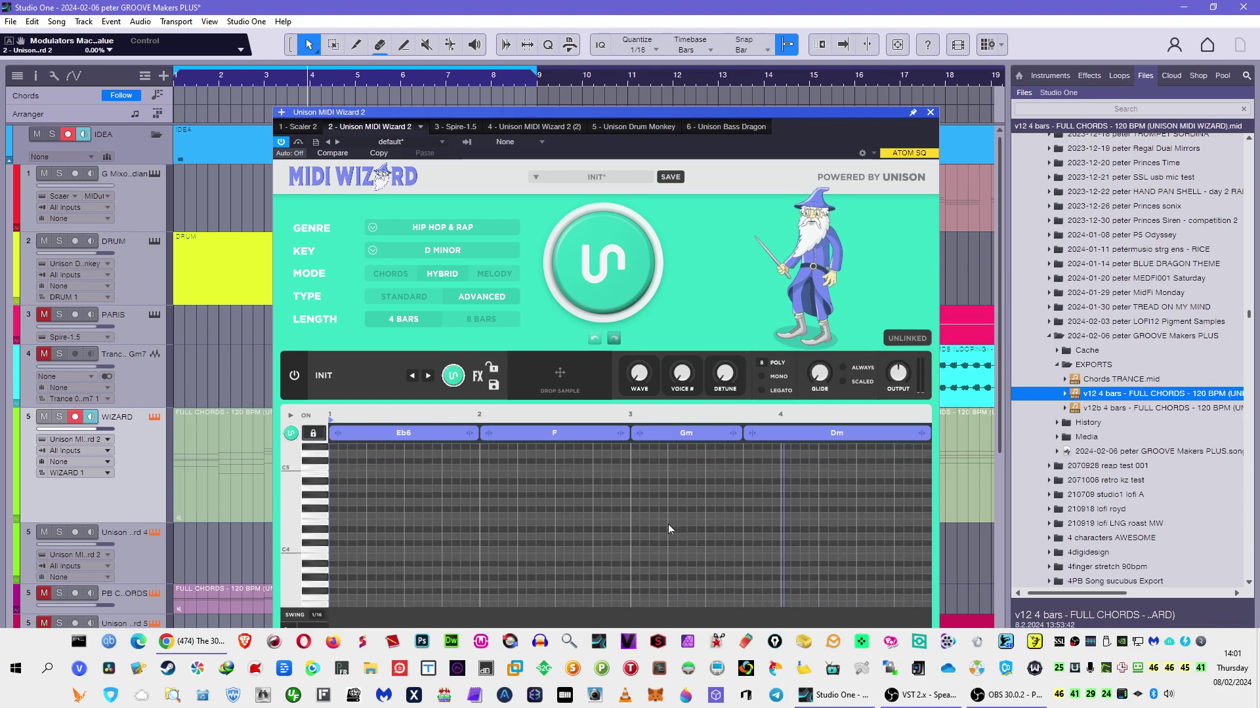
scroll(668, 525, "up", 2)
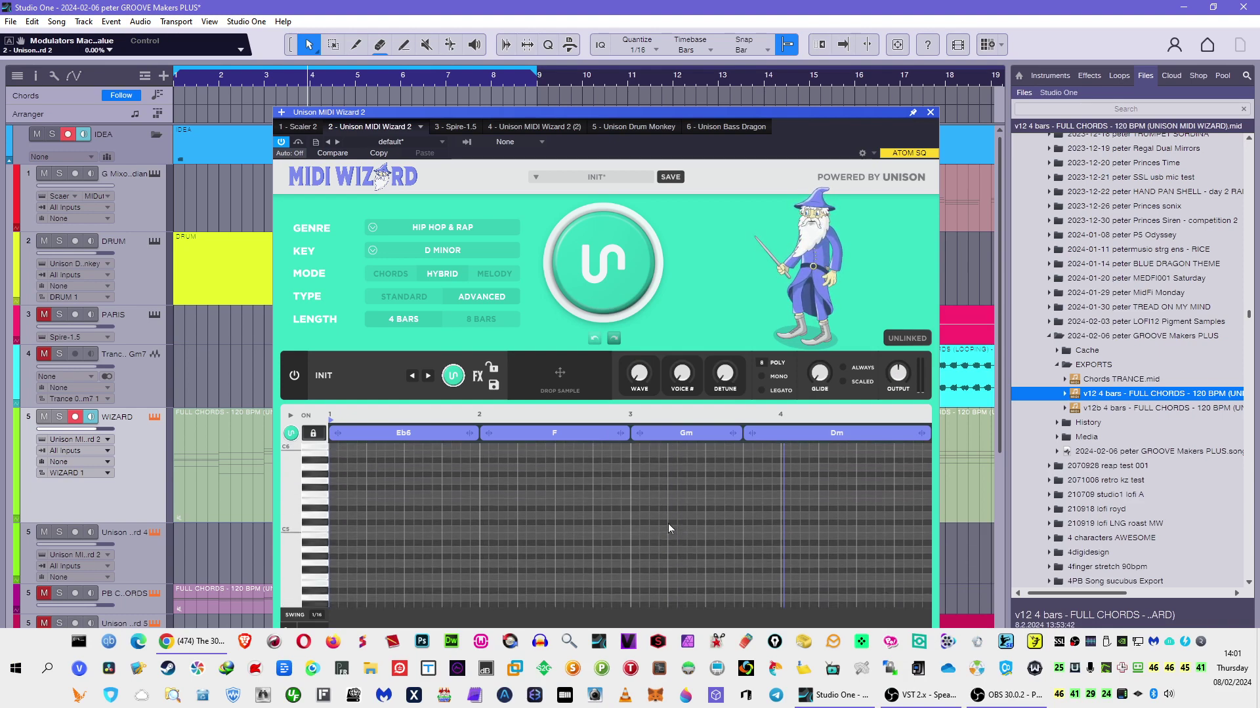
left_click(481, 319)
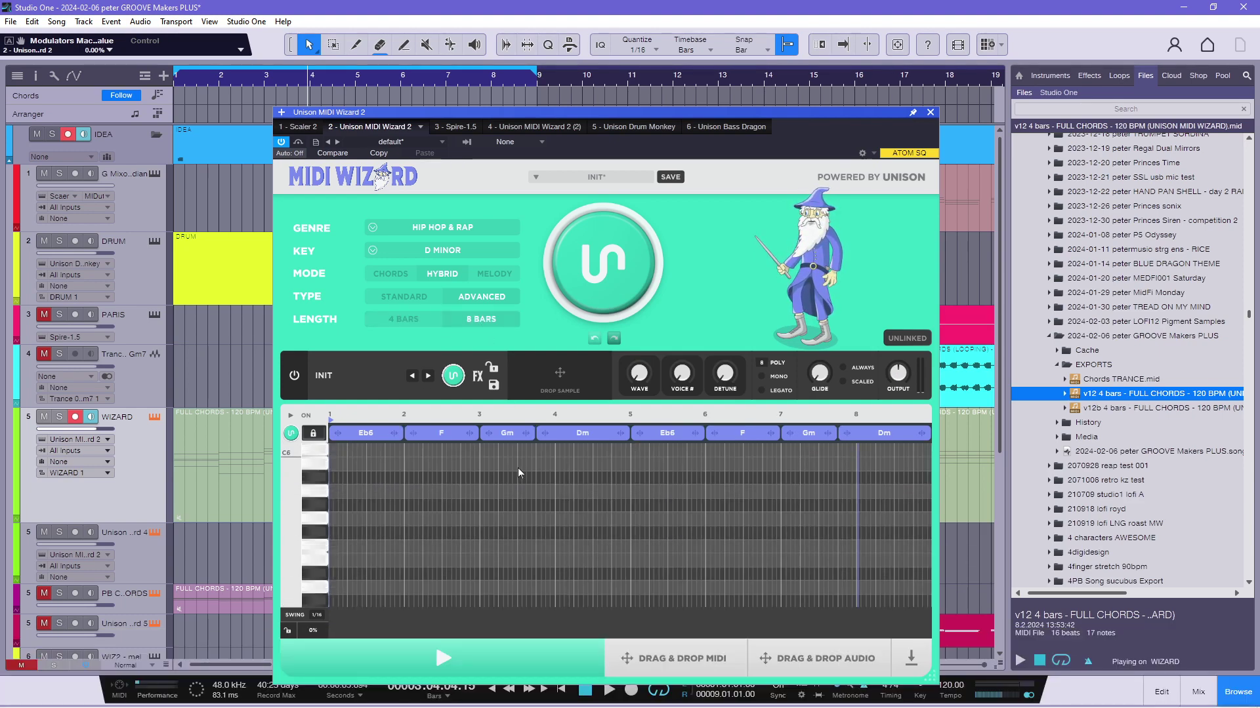
scroll(517, 467, "down", 3)
scroll(565, 503, "up", 1)
Reload the INIT preset and import the "v12 4 bars - FULL CHORDS" file from the browser into the note grid.
left_click(575, 179)
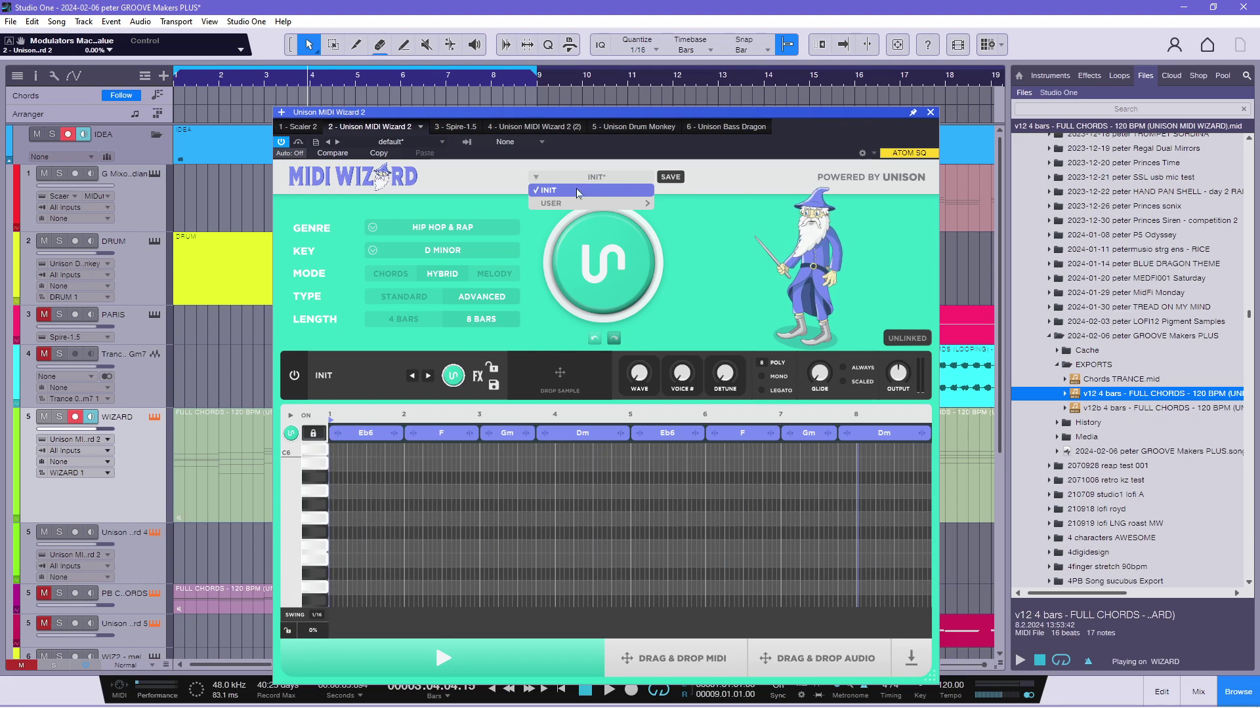
left_click(576, 189)
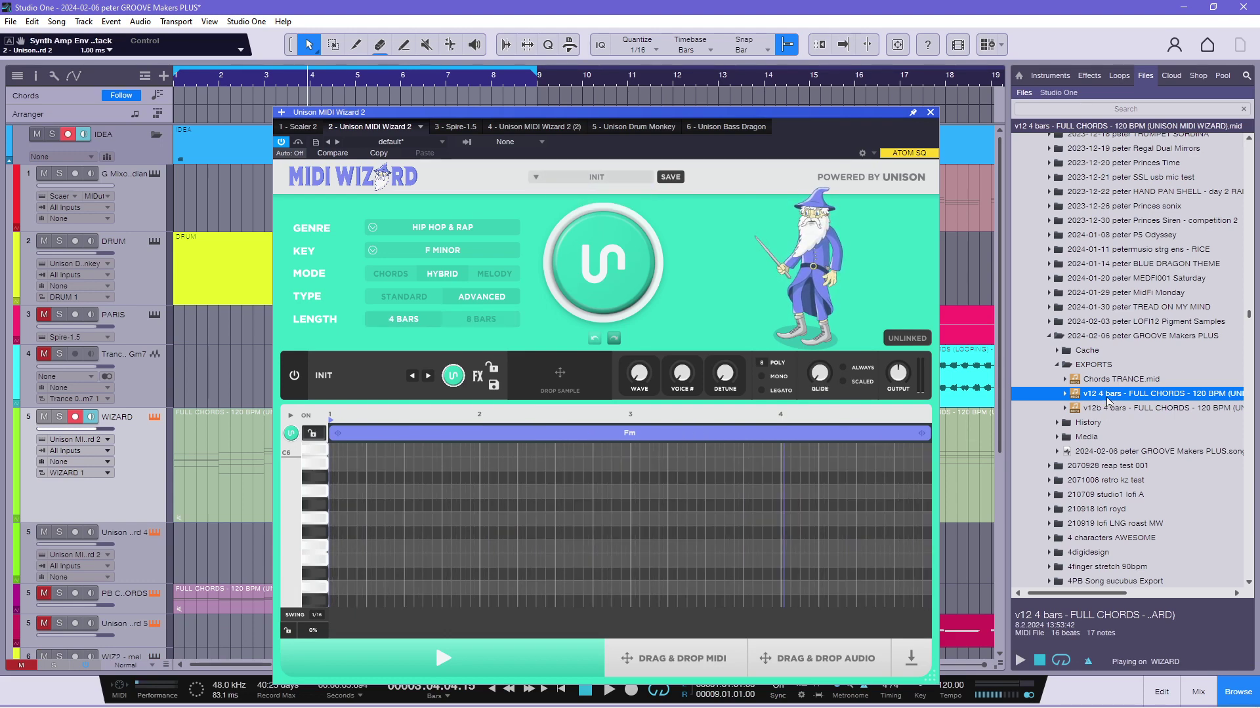
left_click_drag(1110, 398, 339, 486)
scroll(453, 490, "down", 5)
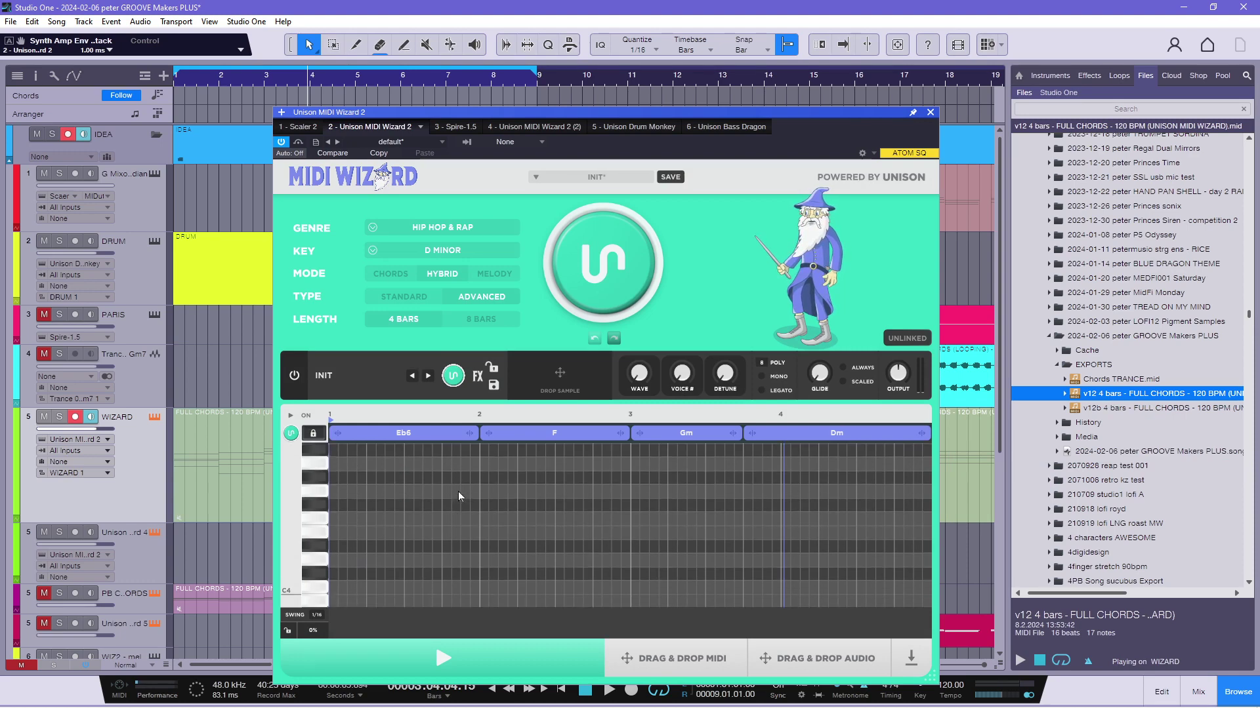
scroll(500, 502, "up", 5)
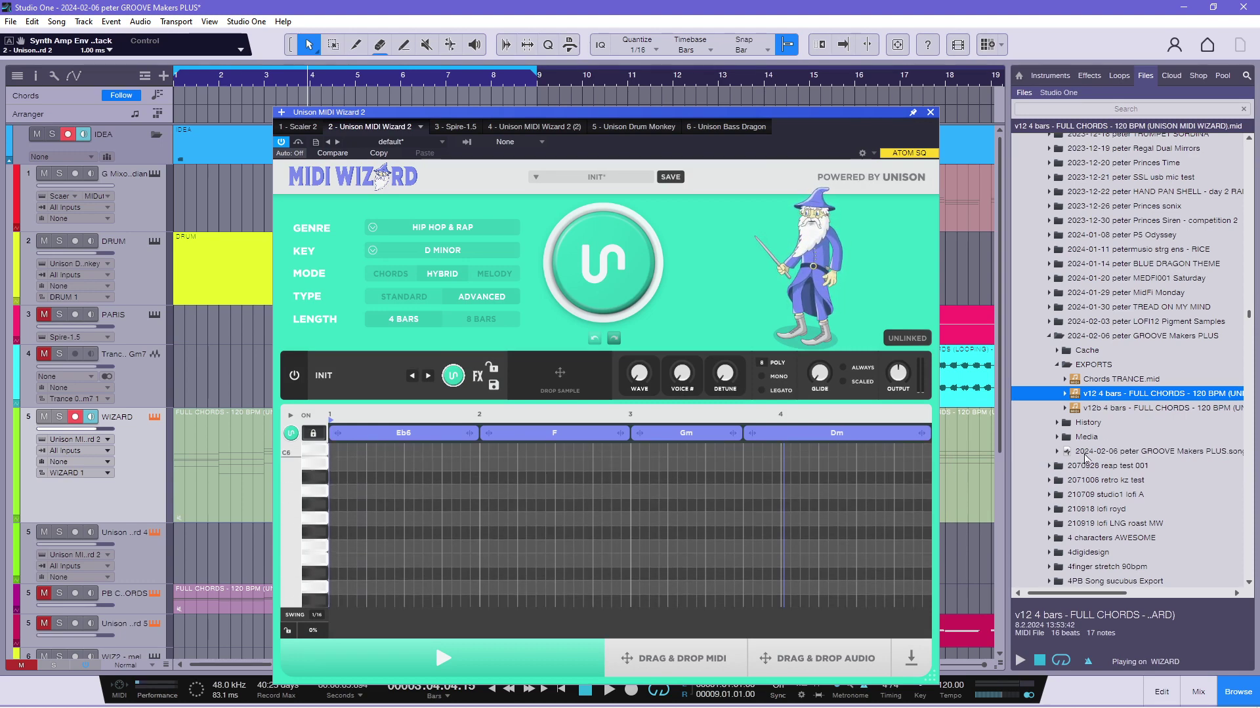
Import the "v12b 4 bars - FULL CHORDS" file from the browser into the note grid, check its notes and close the plugin window.
left_click(1107, 408)
left_click_drag(1107, 408, 419, 494)
scroll(441, 497, "down", 6)
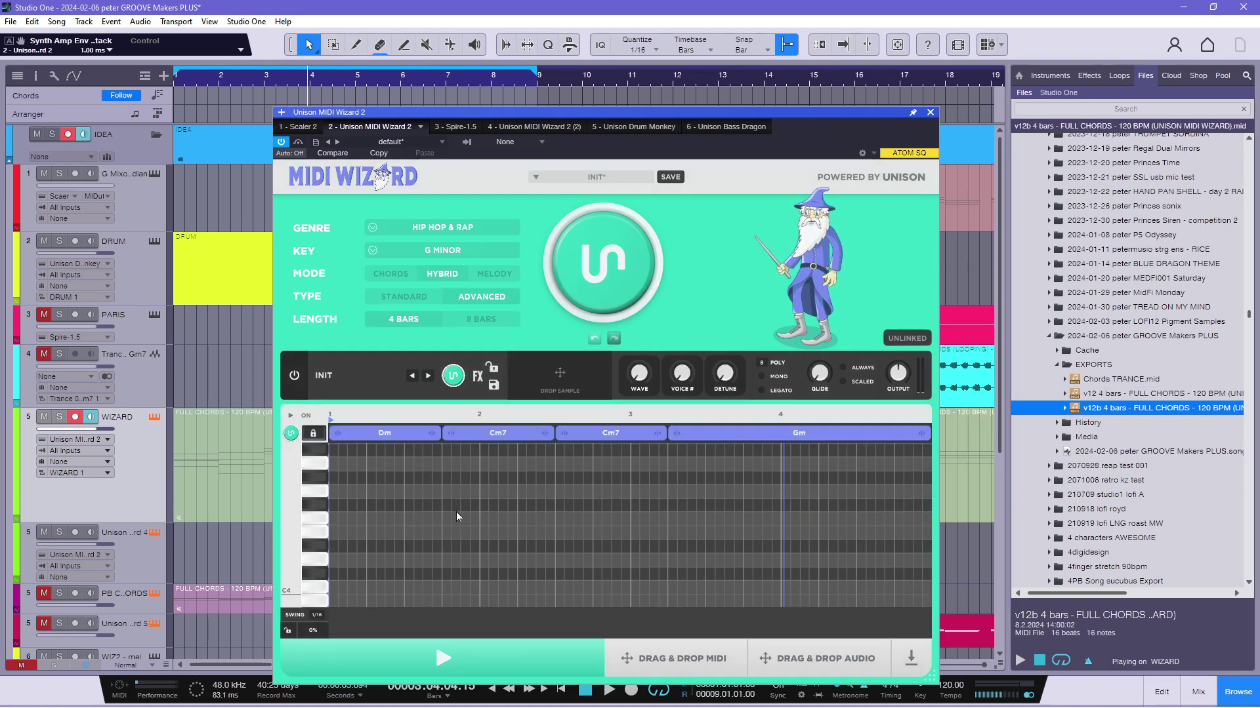
scroll(474, 510, "up", 6)
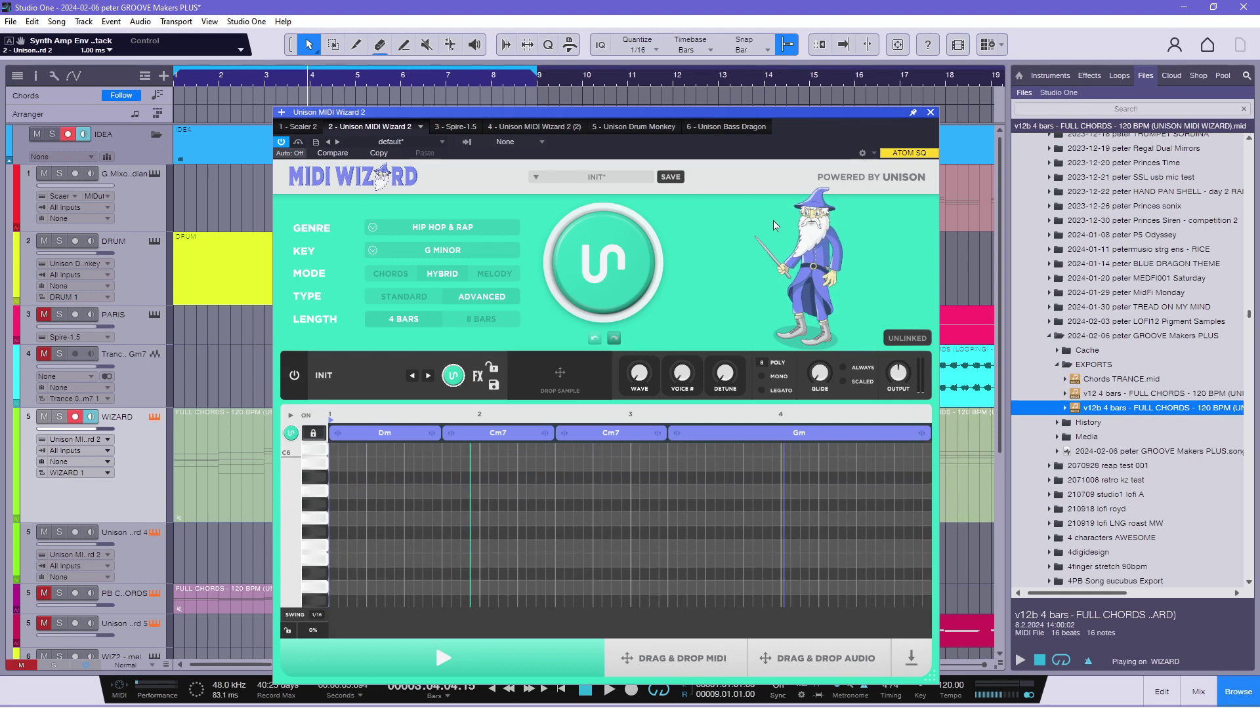
left_click(931, 113)
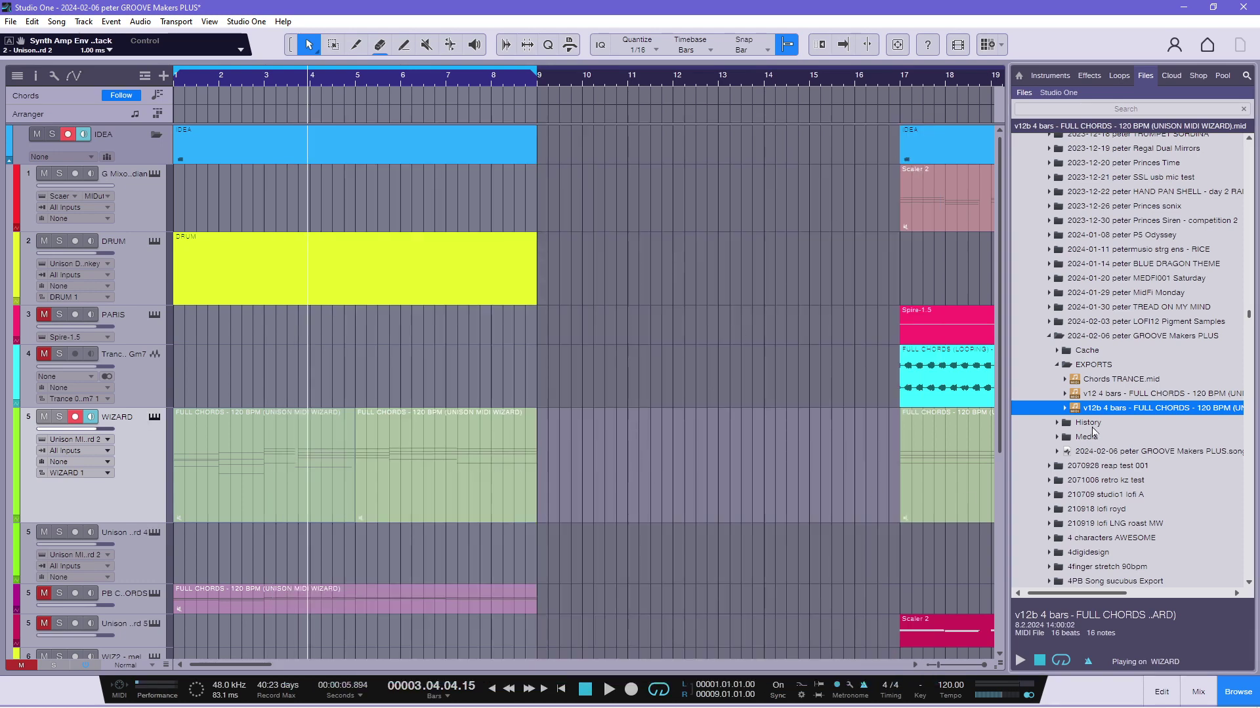
Place the "v12 4 bars" and "v12b 4 bars" FULL CHORDS files at bars 9 and 13 of the WIZARD track, and delete both clips.
left_click(1089, 394)
left_click_drag(1097, 398, 661, 490)
left_click_drag(1090, 411, 820, 453)
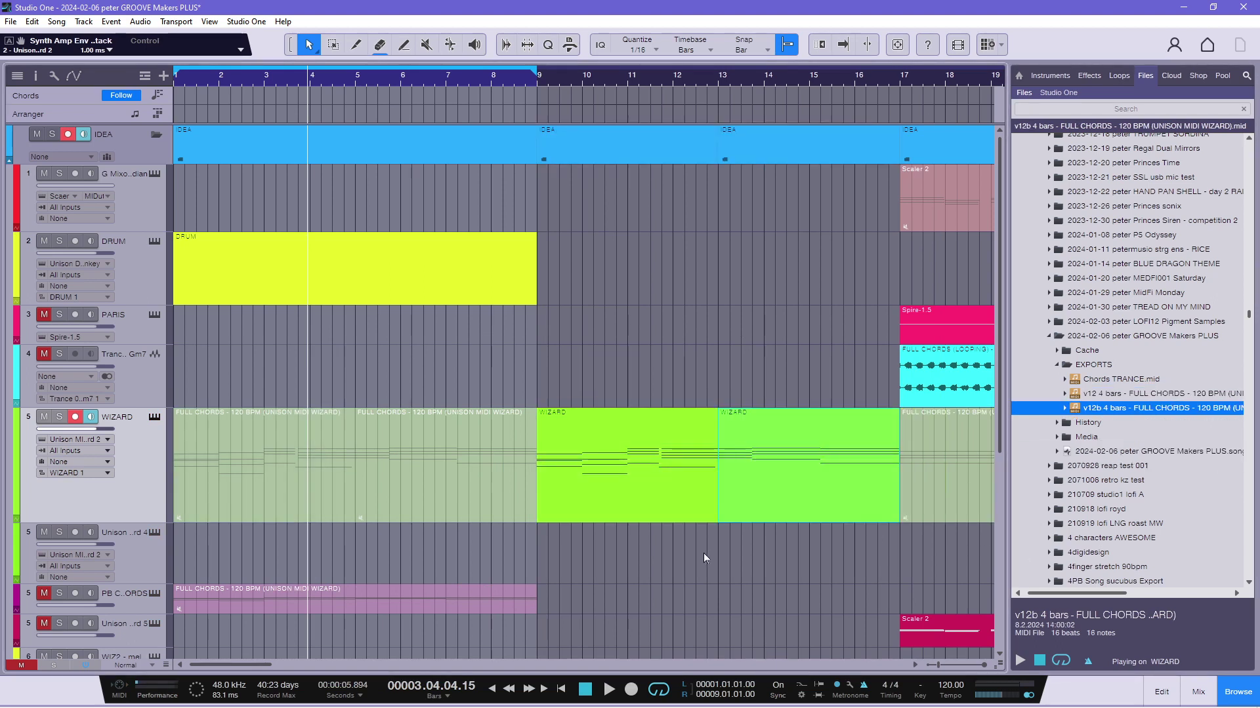
left_click_drag(628, 347, 769, 482)
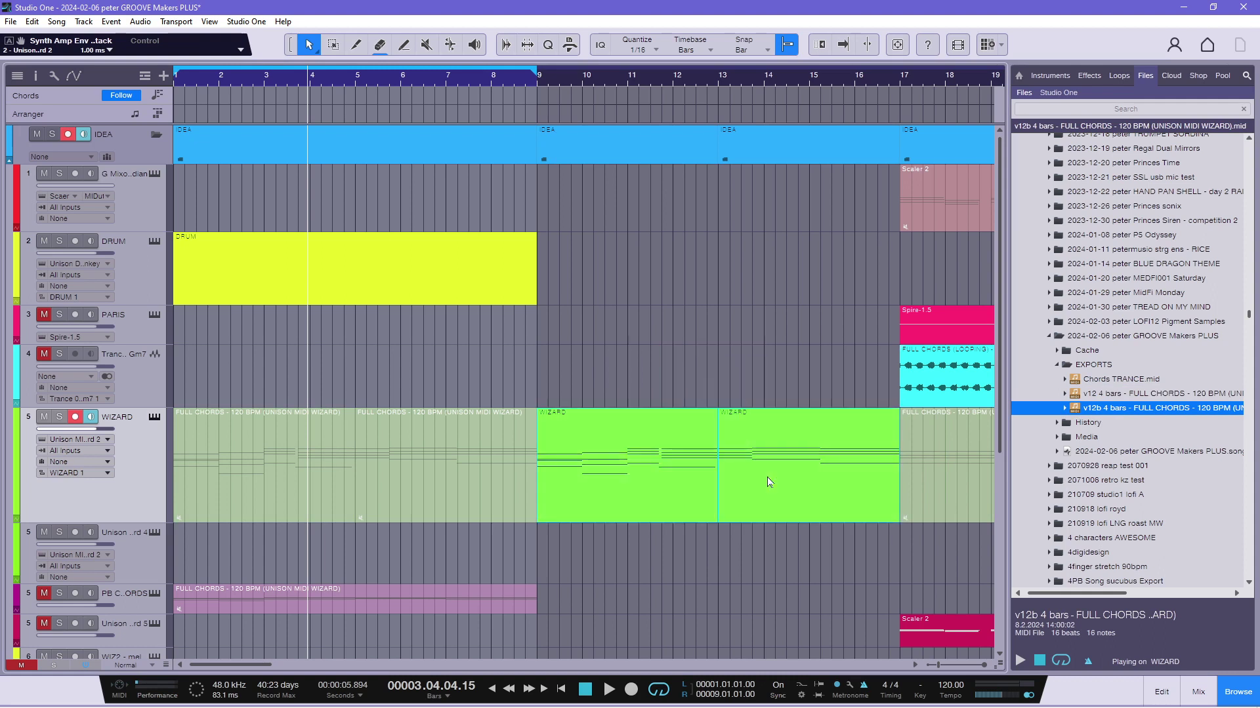
key("Delete")
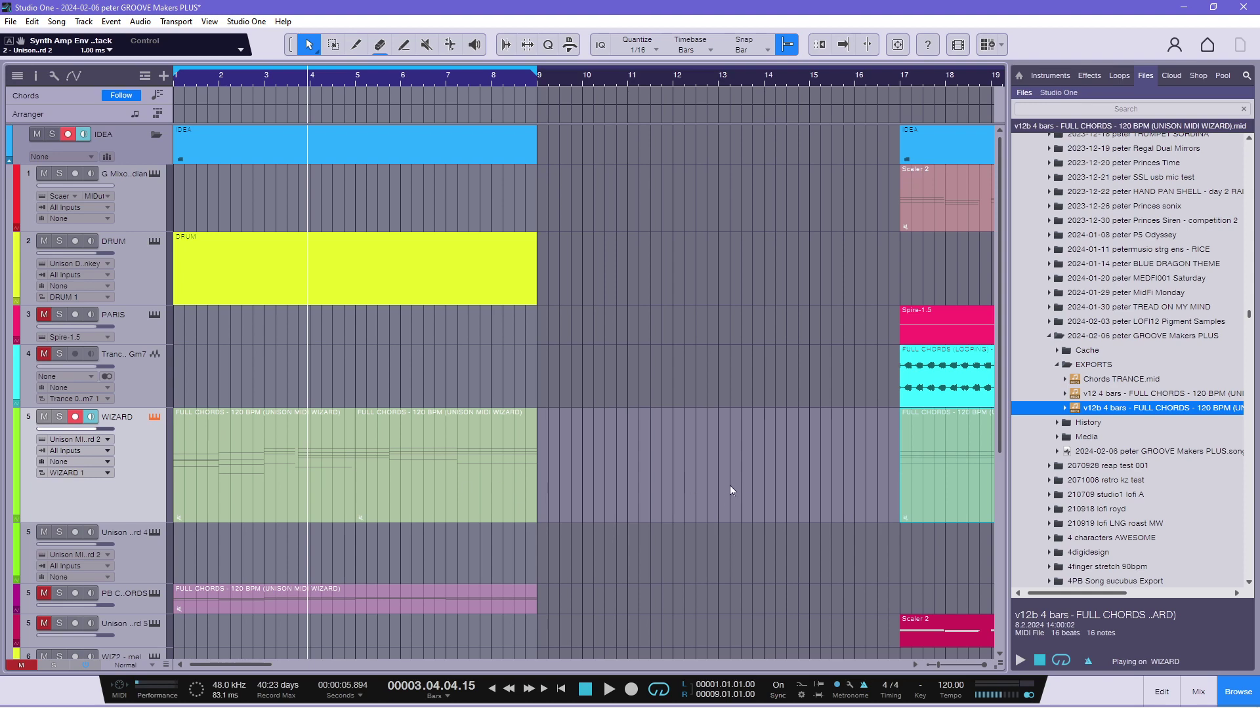
Reopen MIDI Wizard, expand both 4-bar files in the browser and import the WIZARD part of "v12 4 bars - FULL CHORDS" into the note grid.
key("F11")
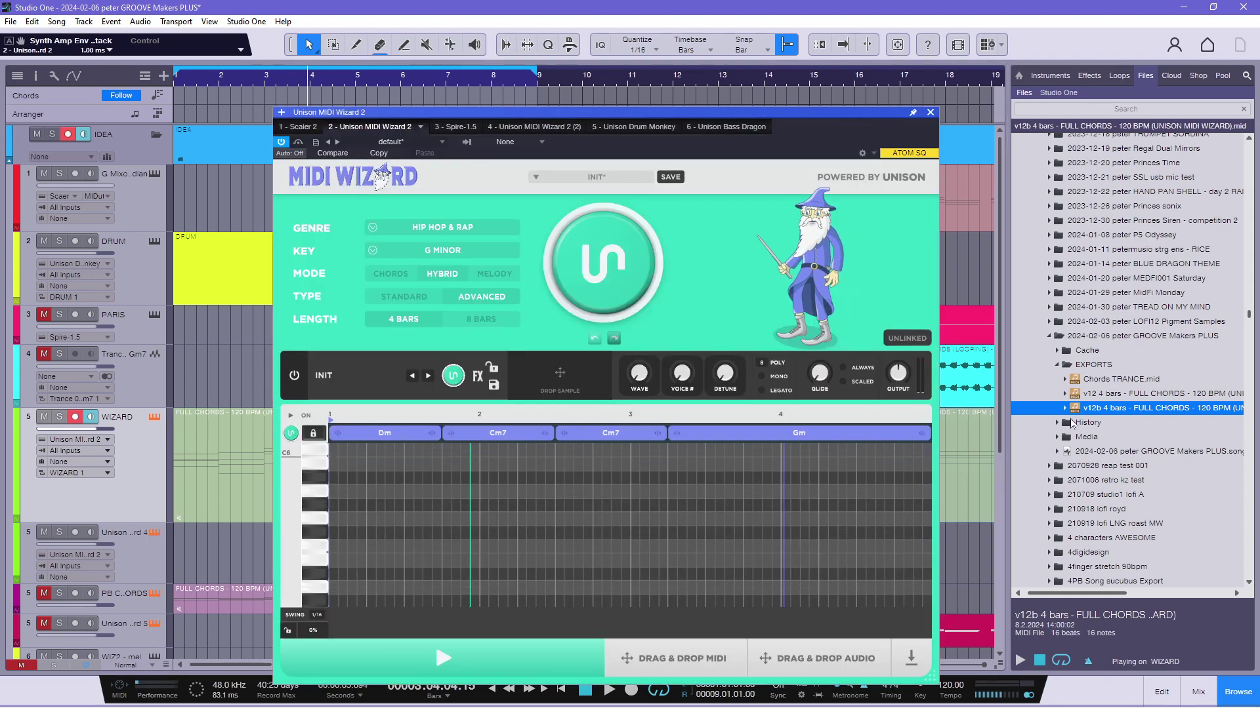
left_click(1085, 395)
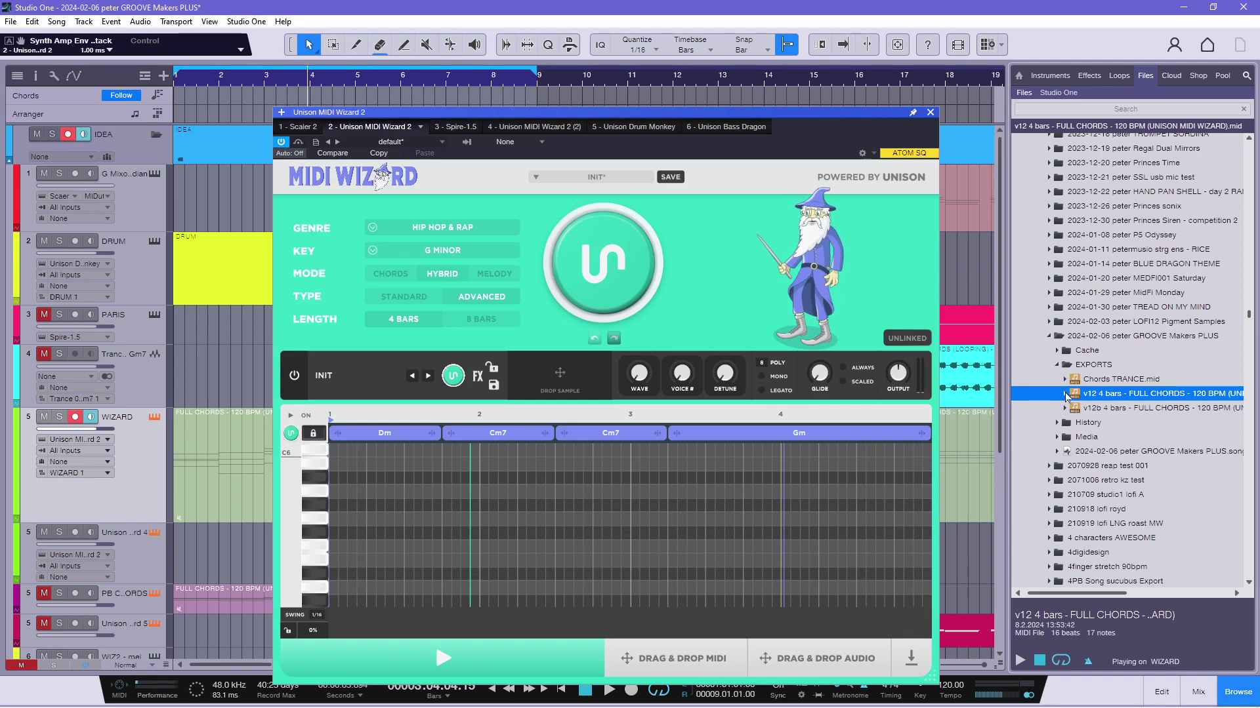
left_click(1065, 394)
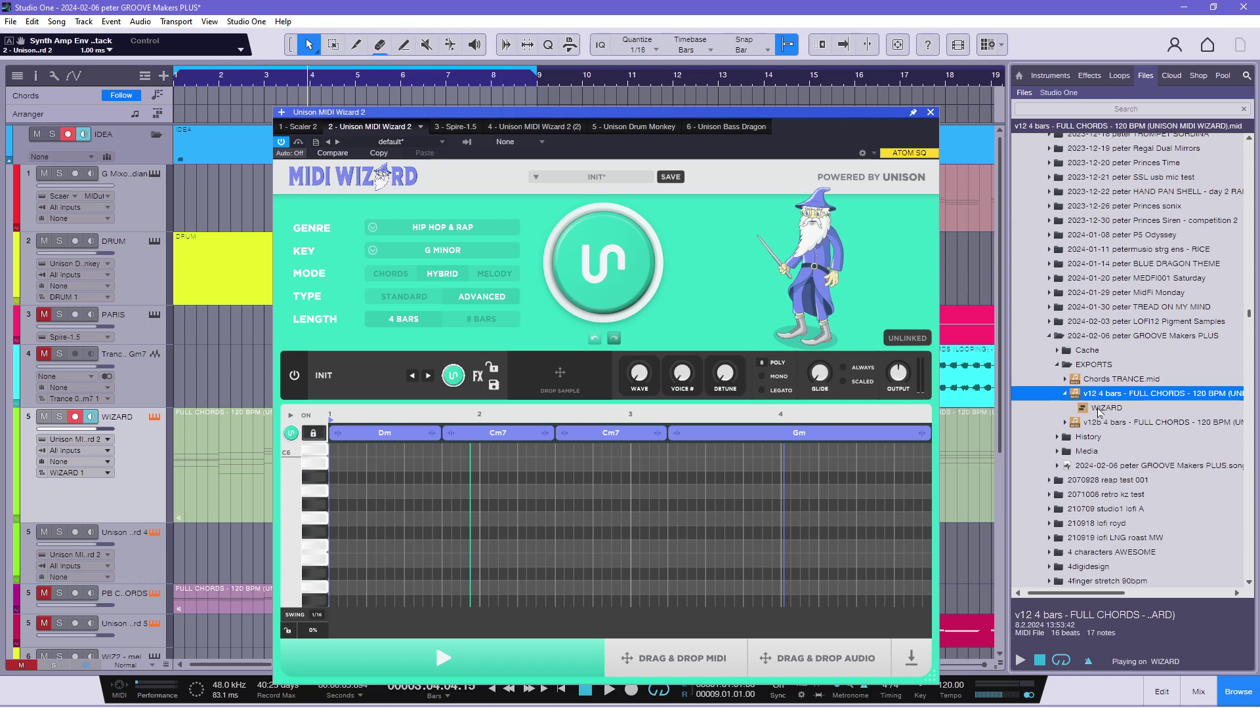
left_click(1065, 423)
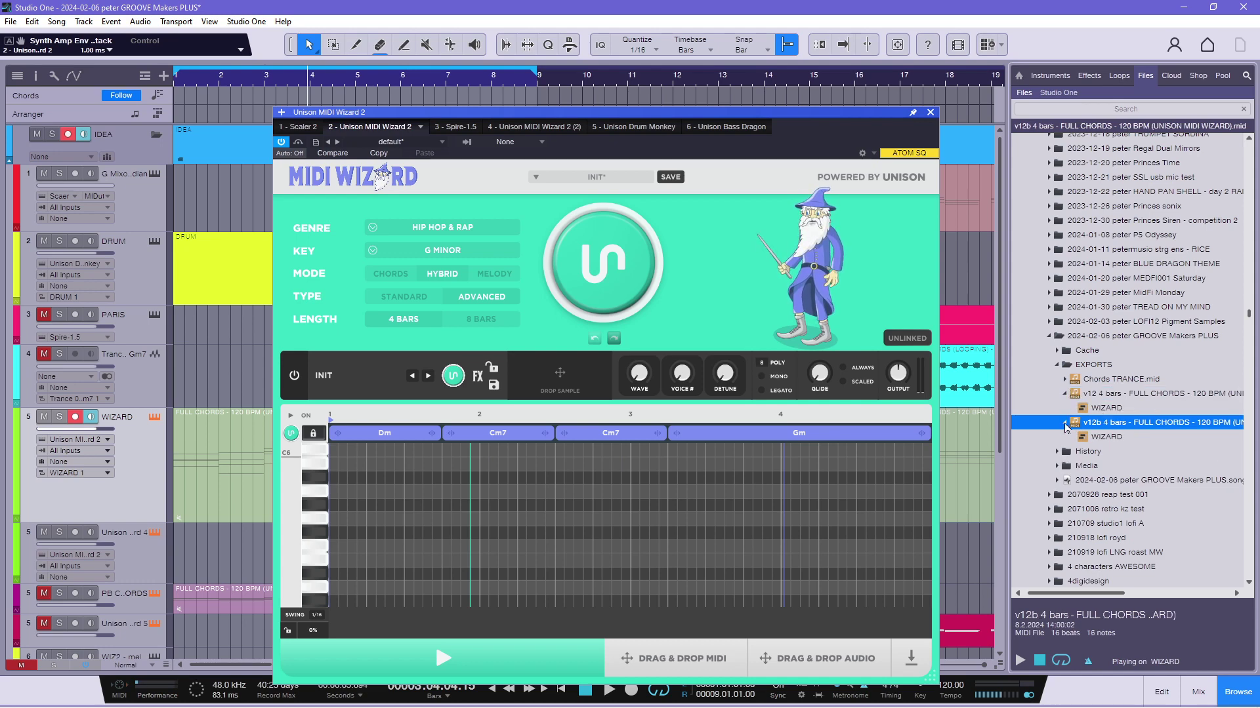
left_click(1104, 408)
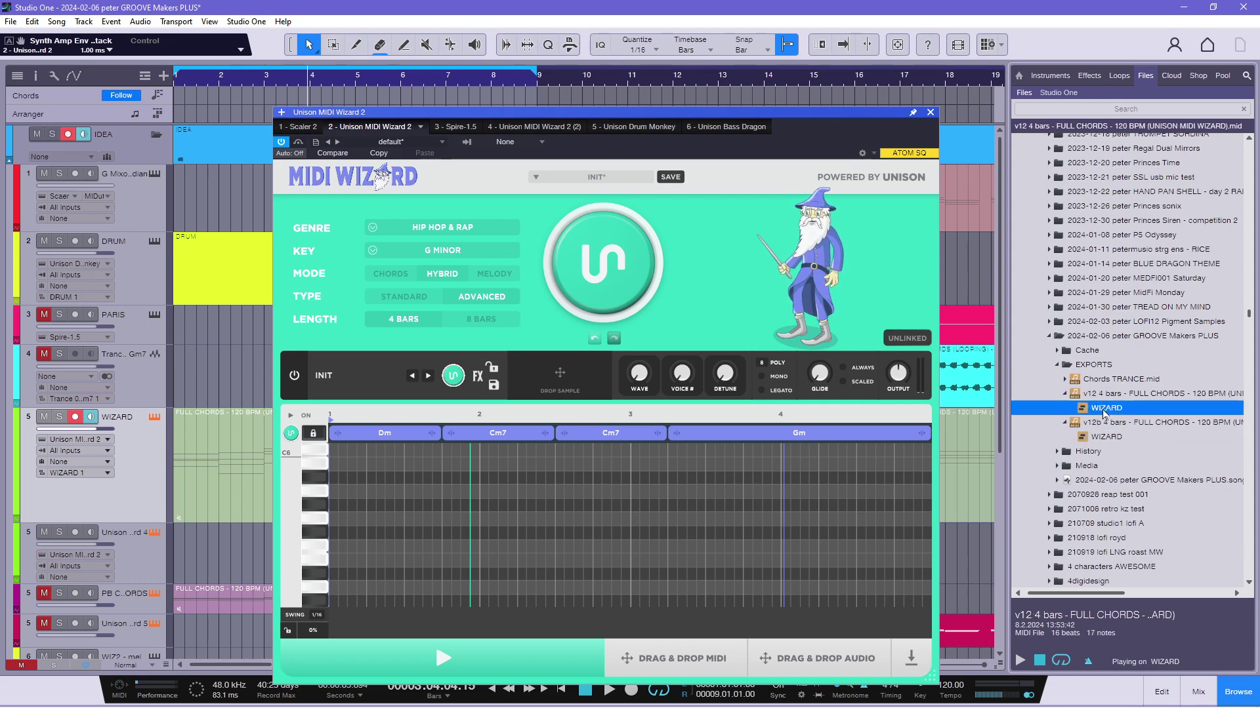
left_click_drag(1106, 409, 371, 500)
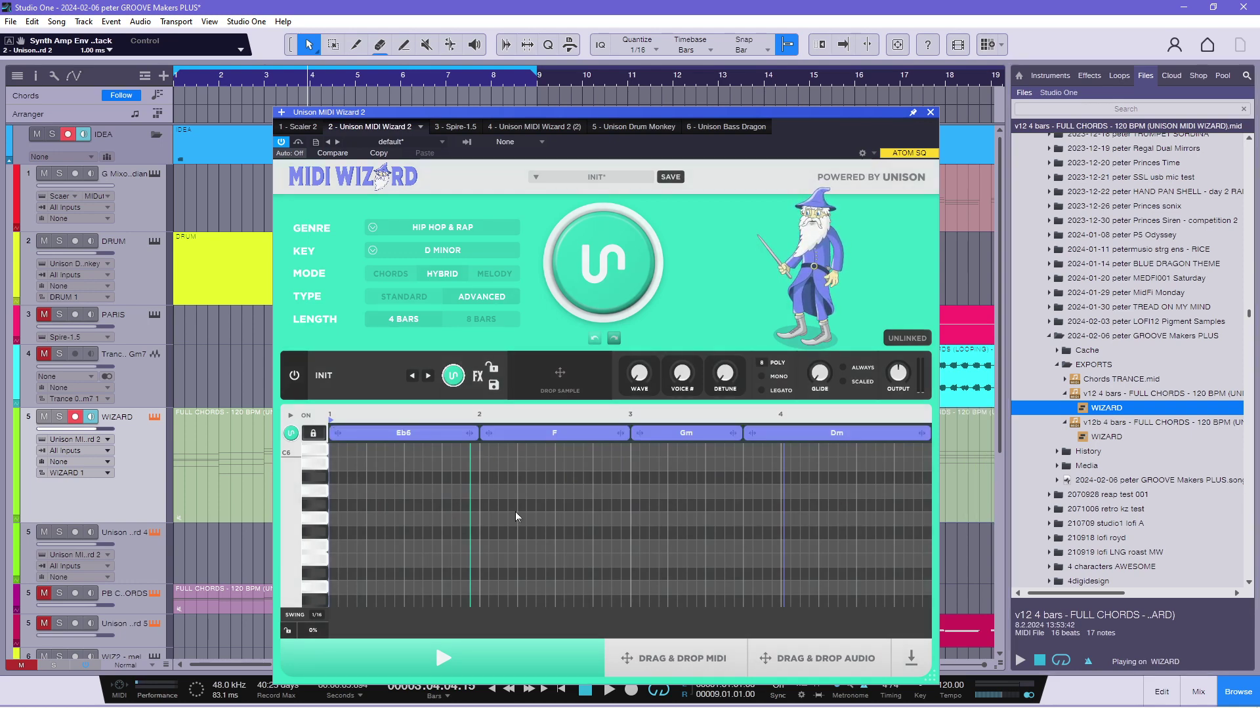
Look through MIDI Wizard's note grid for the imported notes and close the plugin window.
scroll(546, 514, "down", 10)
scroll(558, 516, "up", 8)
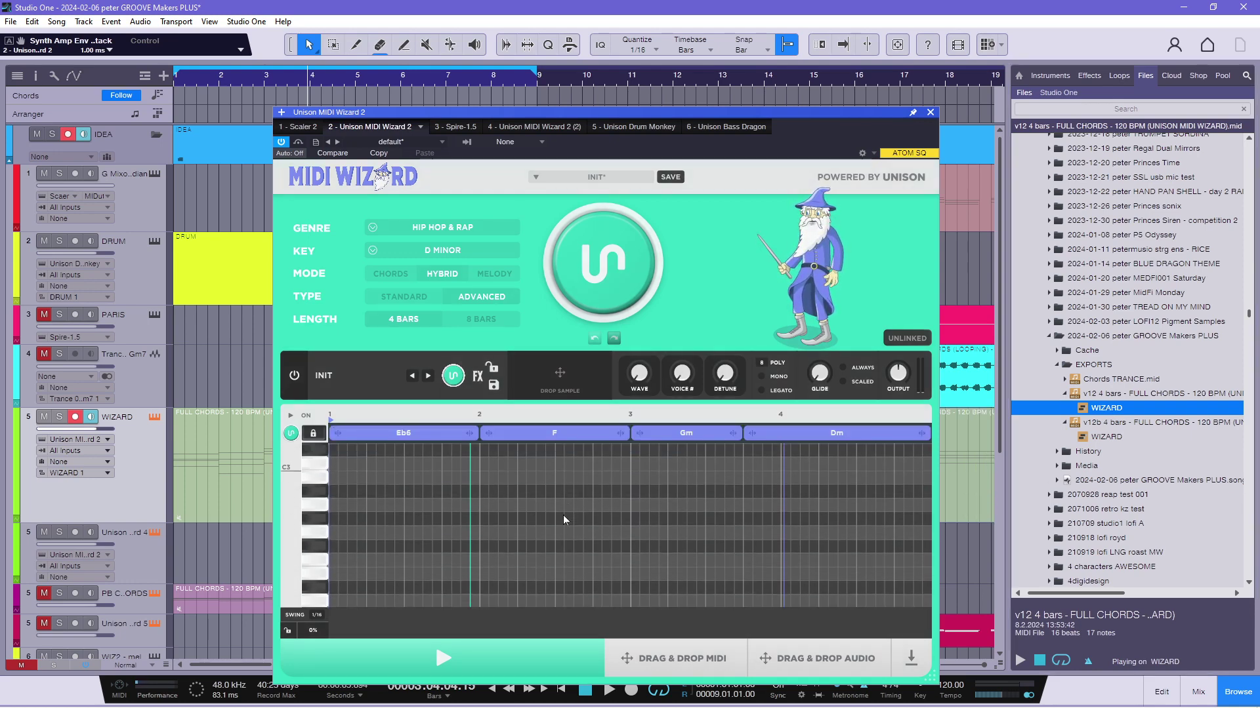
scroll(584, 507, "down", 4)
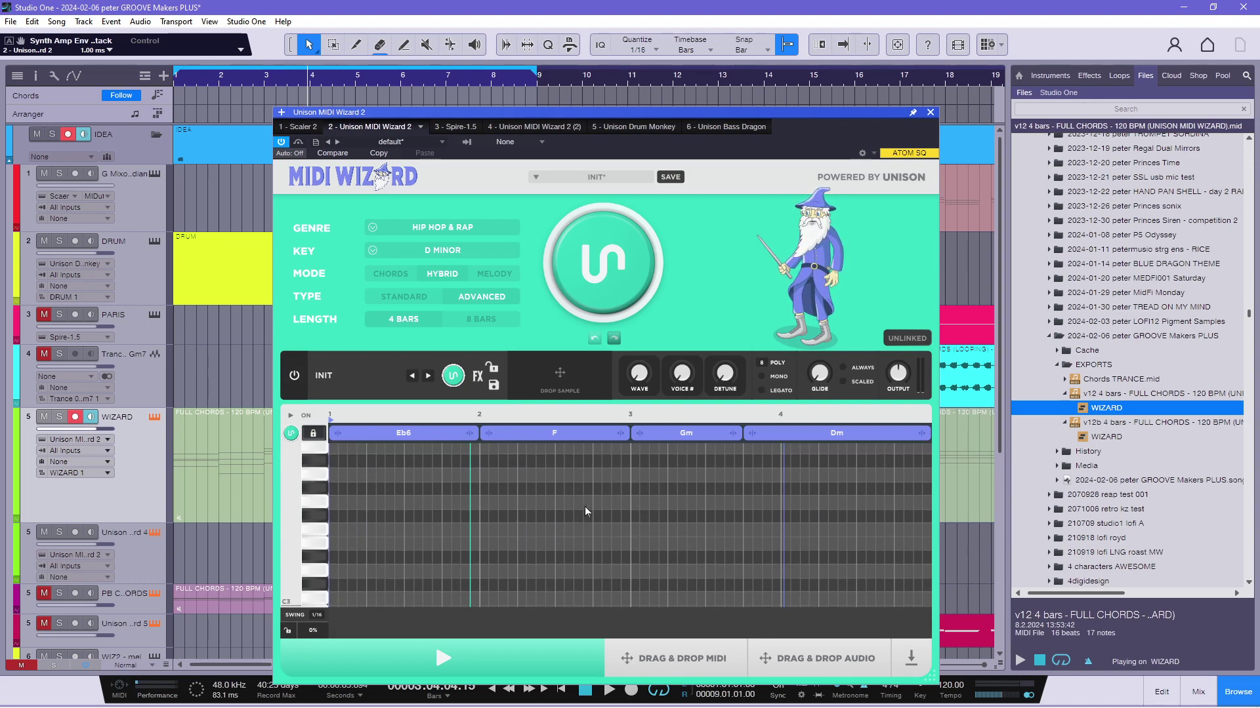
scroll(586, 511, "up", 5)
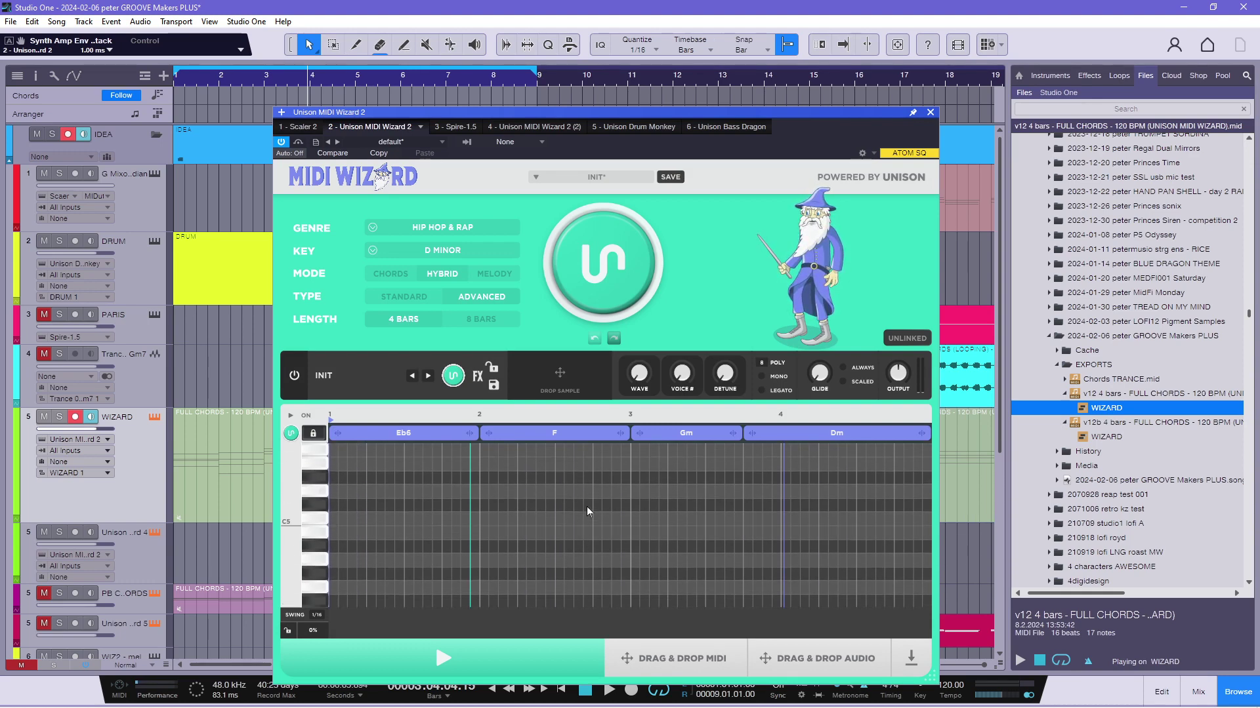
scroll(586, 511, "down", 3)
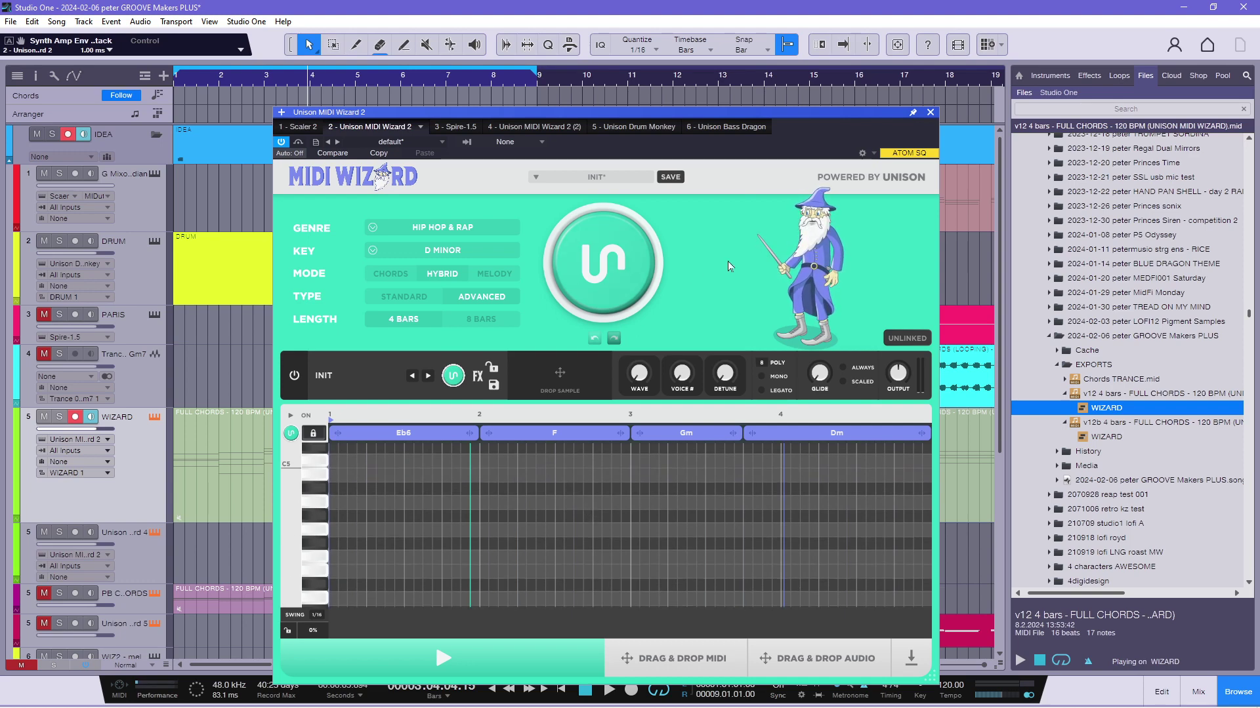
left_click_drag(824, 117, 819, 100)
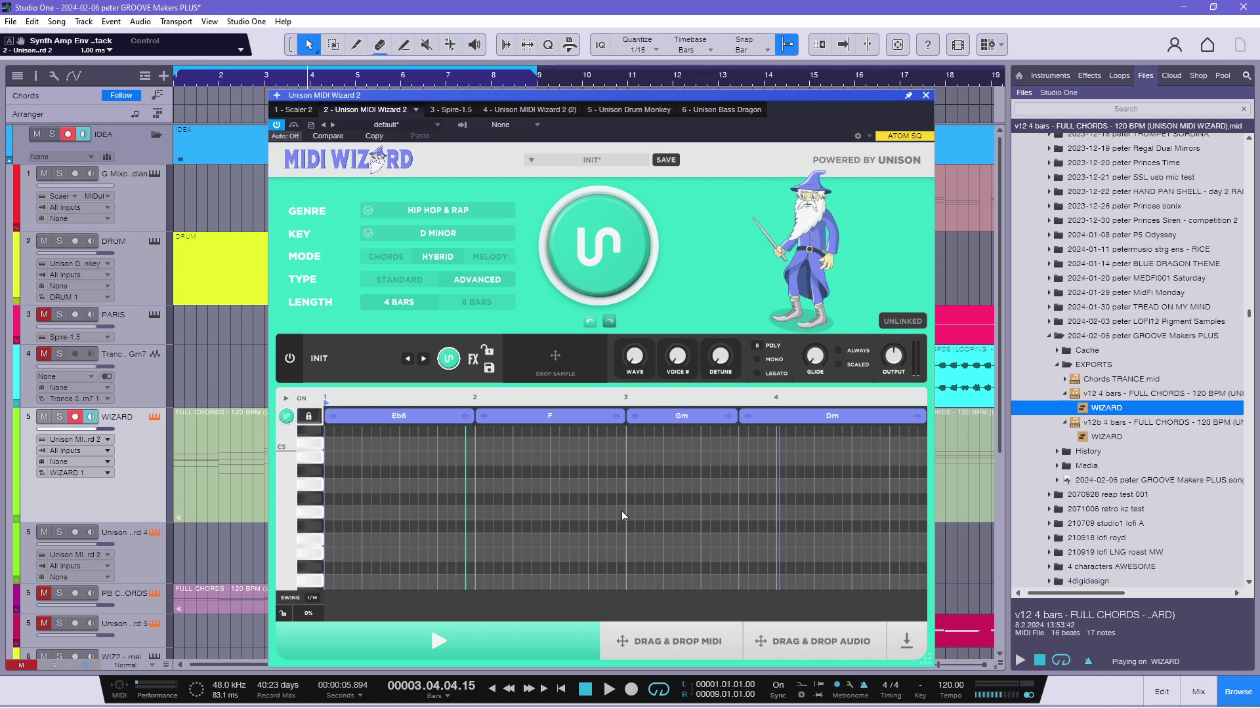
left_click(926, 97)
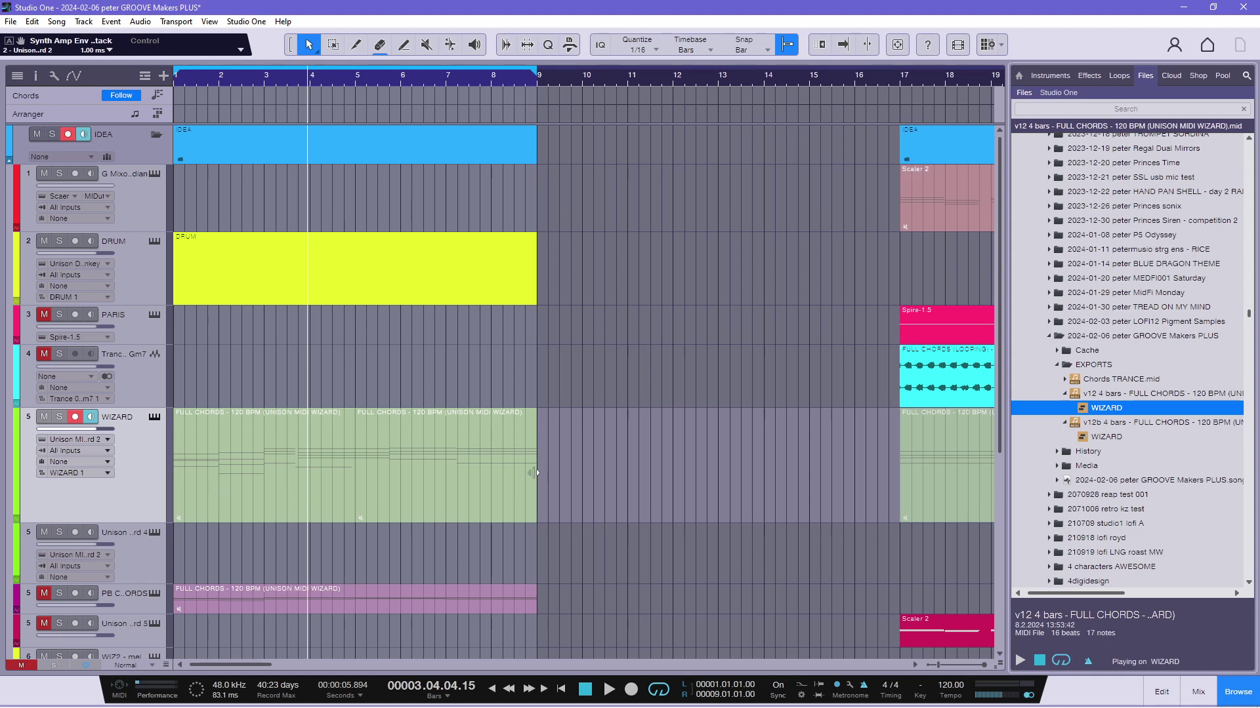
Extract the chords of the WIZARD track's two FULL CHORDS clips to the chord track and add a Dm chord at bar 5.
left_click_drag(232, 468, 225, 107)
left_click(276, 170)
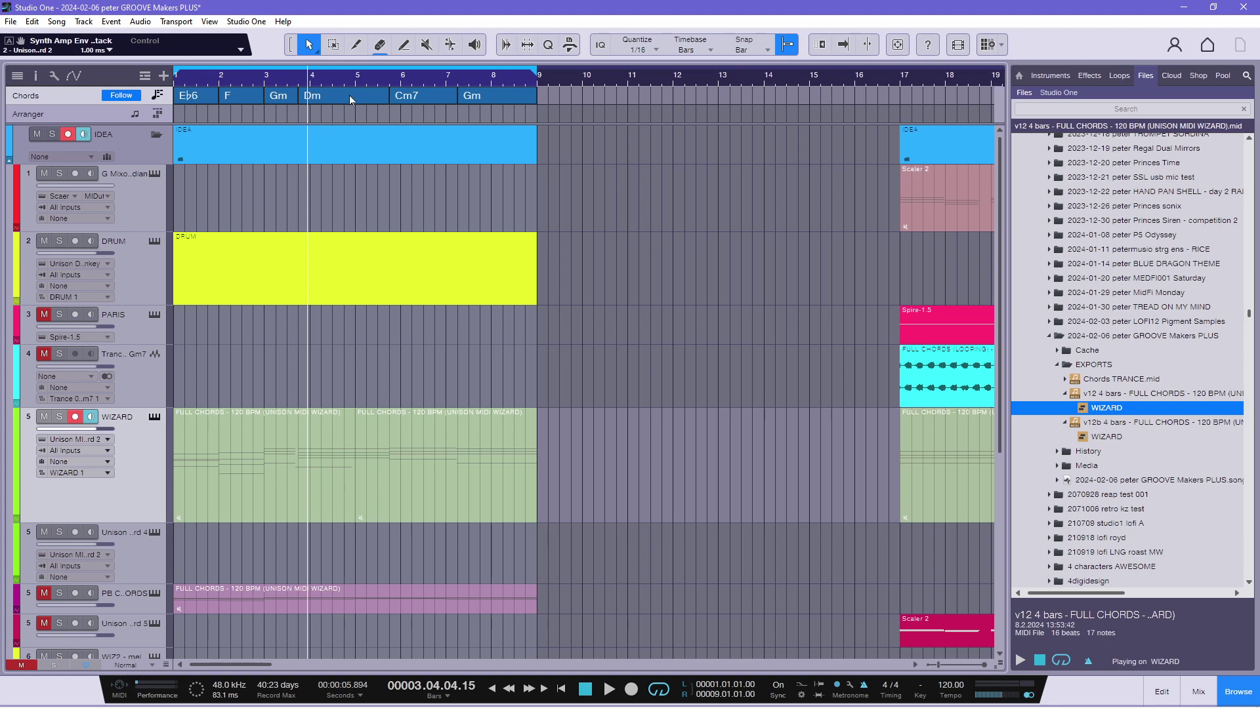
left_click(356, 44)
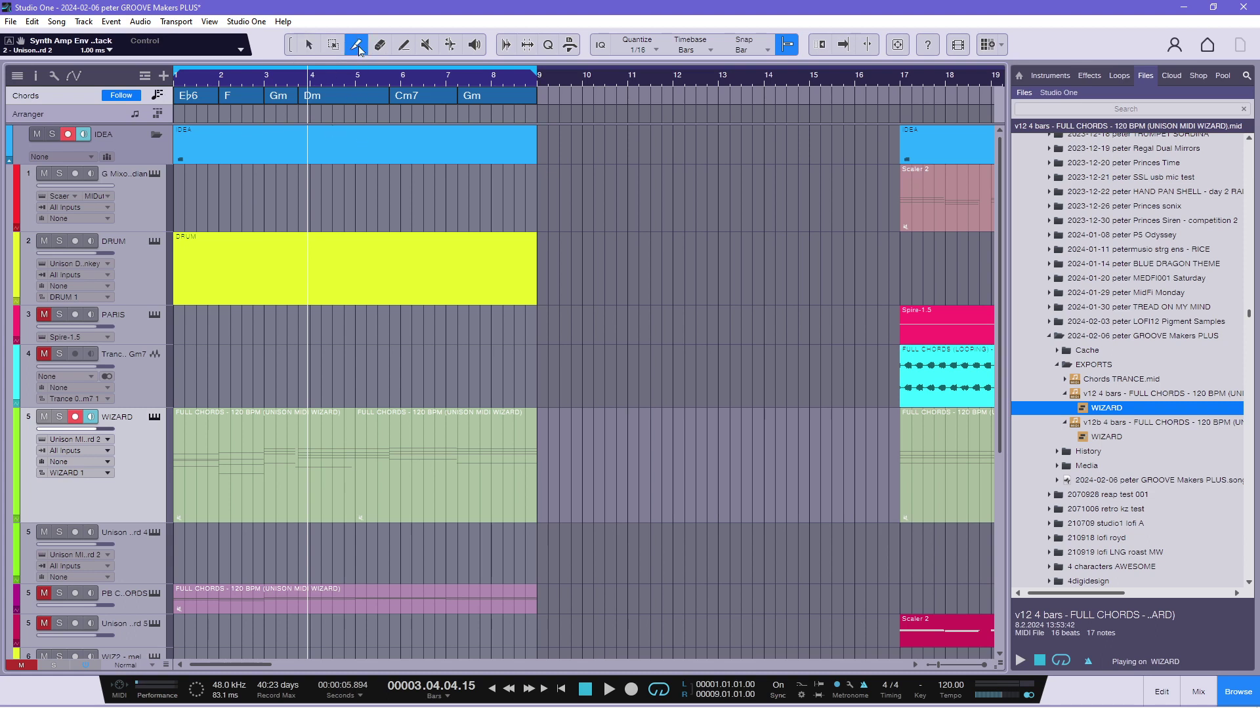
left_click(357, 95)
left_click(310, 44)
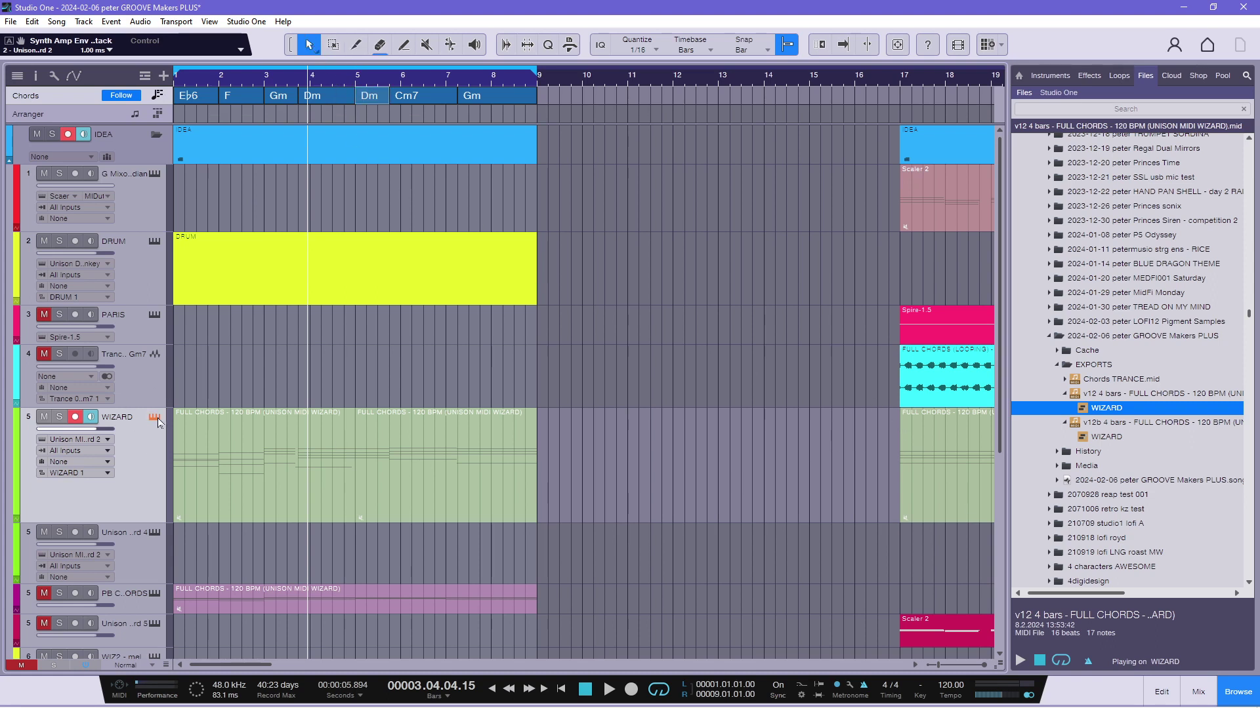
Set the MIDI Wizard progression length to 8 bars and close the plugin window.
double_click(476, 473)
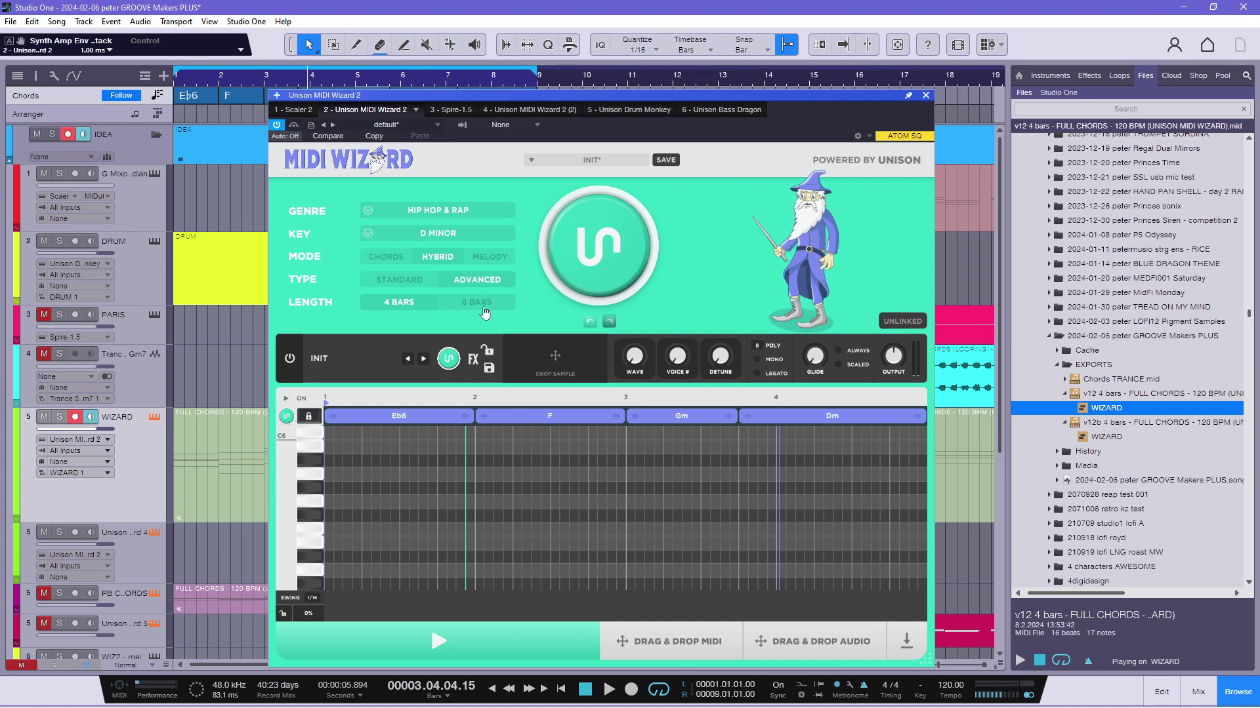
left_click(483, 307)
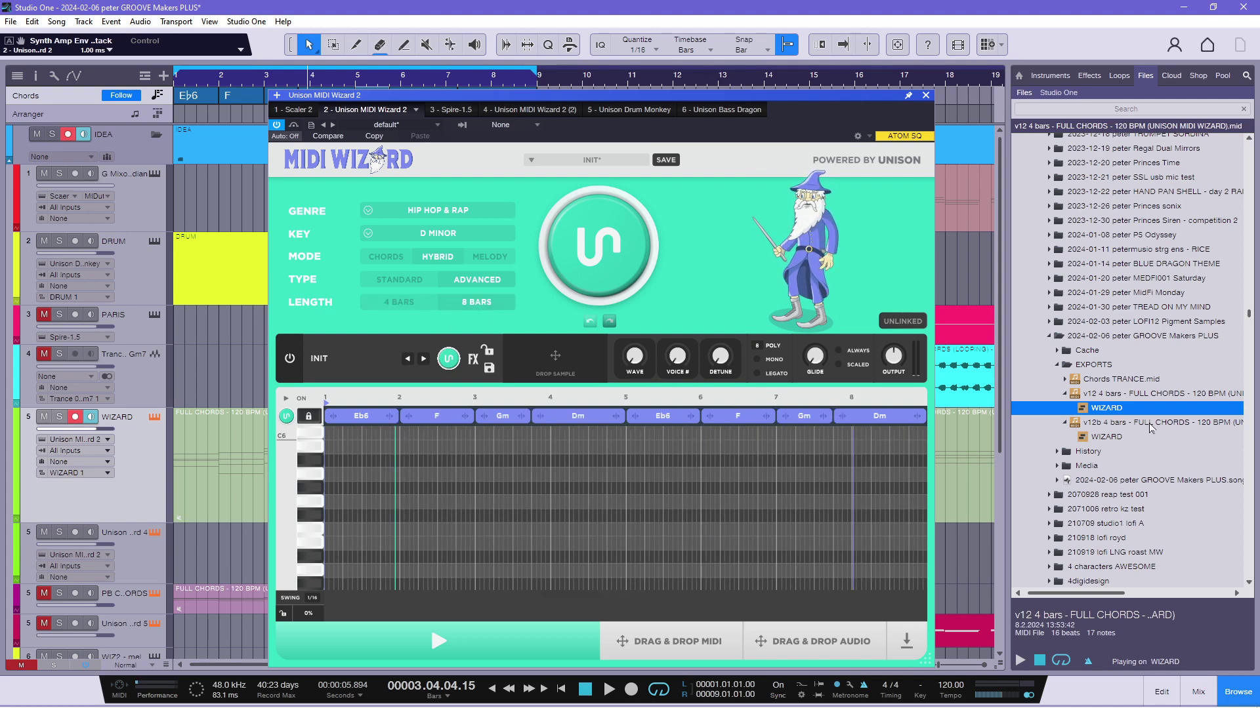
left_click(926, 96)
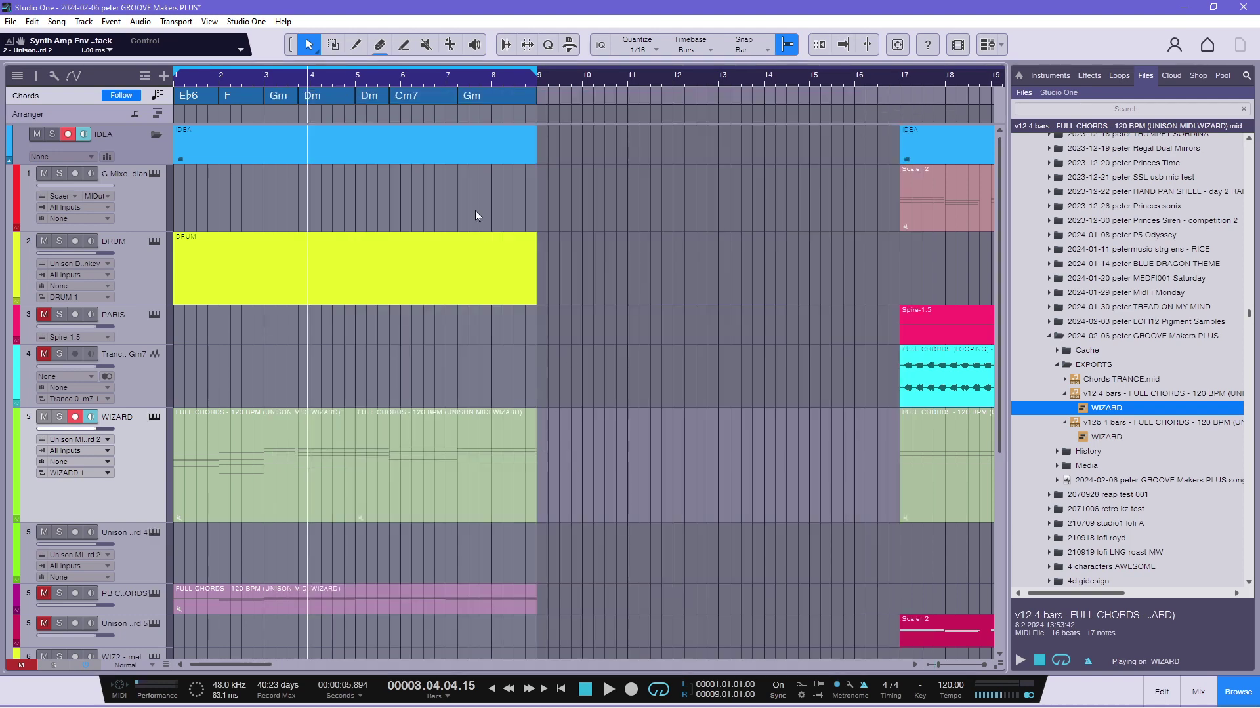
Unmute the two FULL CHORDS clips on the WIZARD track and merge them into one clip.
left_click(425, 46)
left_click(253, 479)
left_click(453, 485)
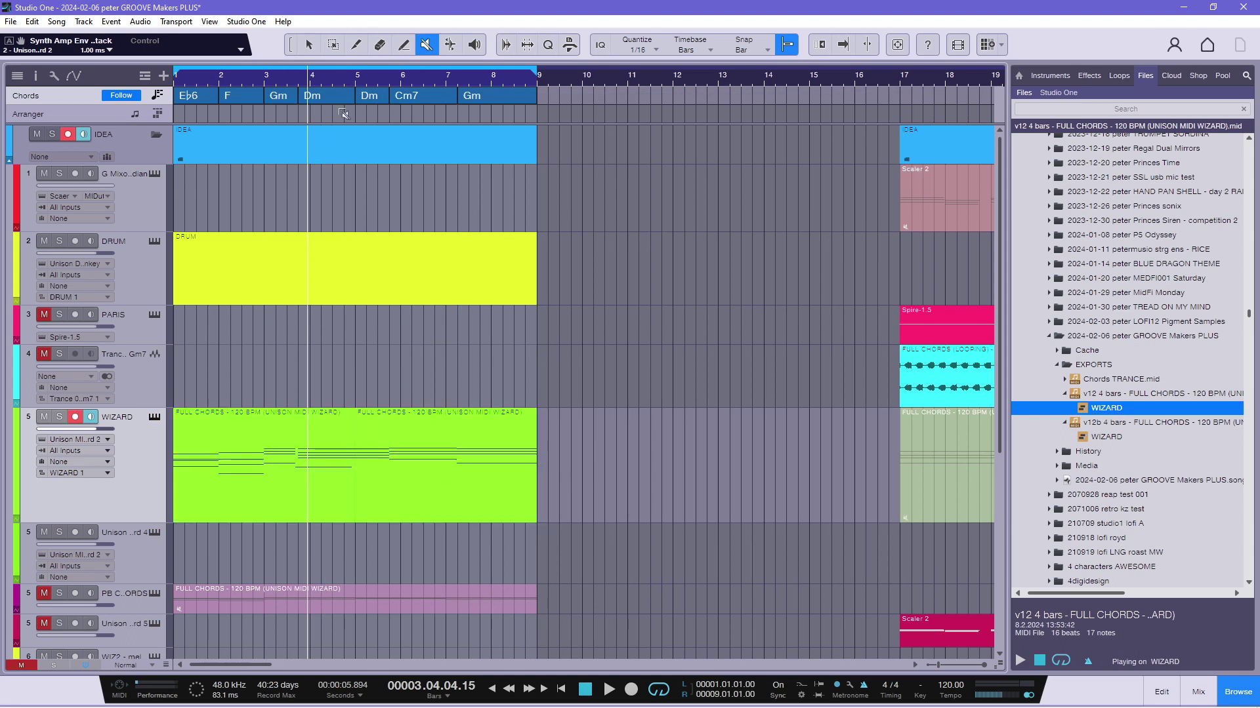
left_click(309, 45)
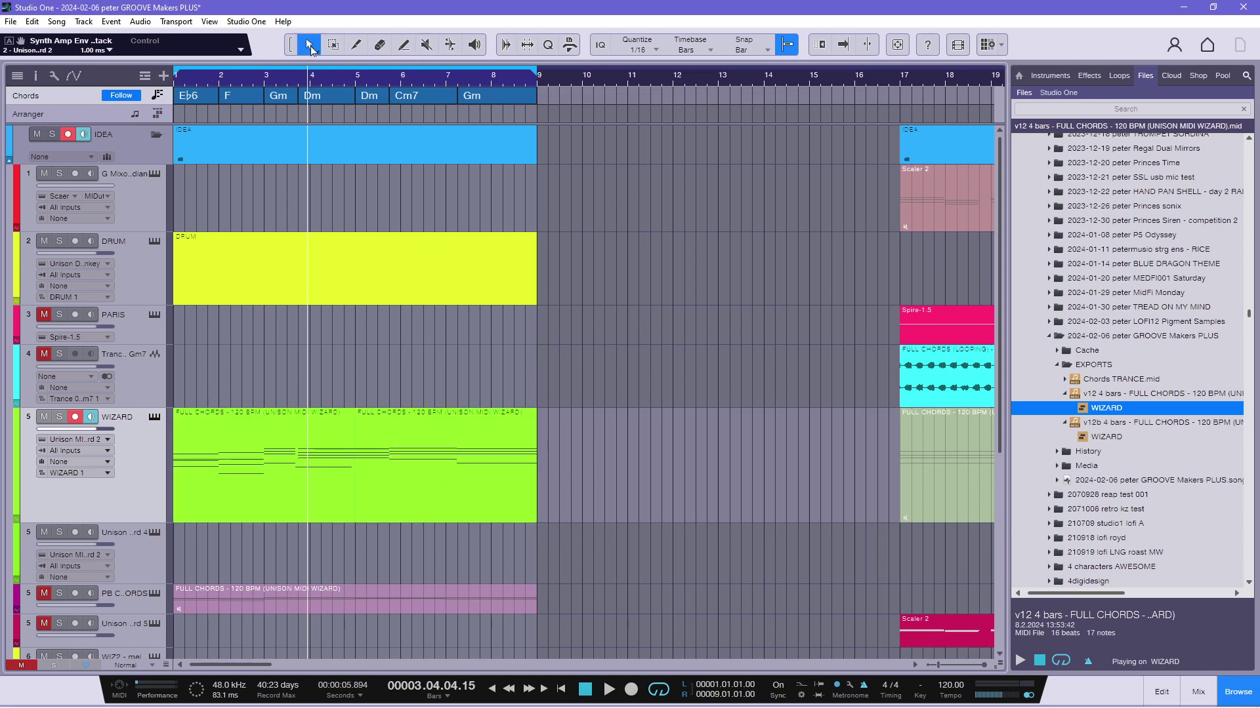
right_click(276, 446)
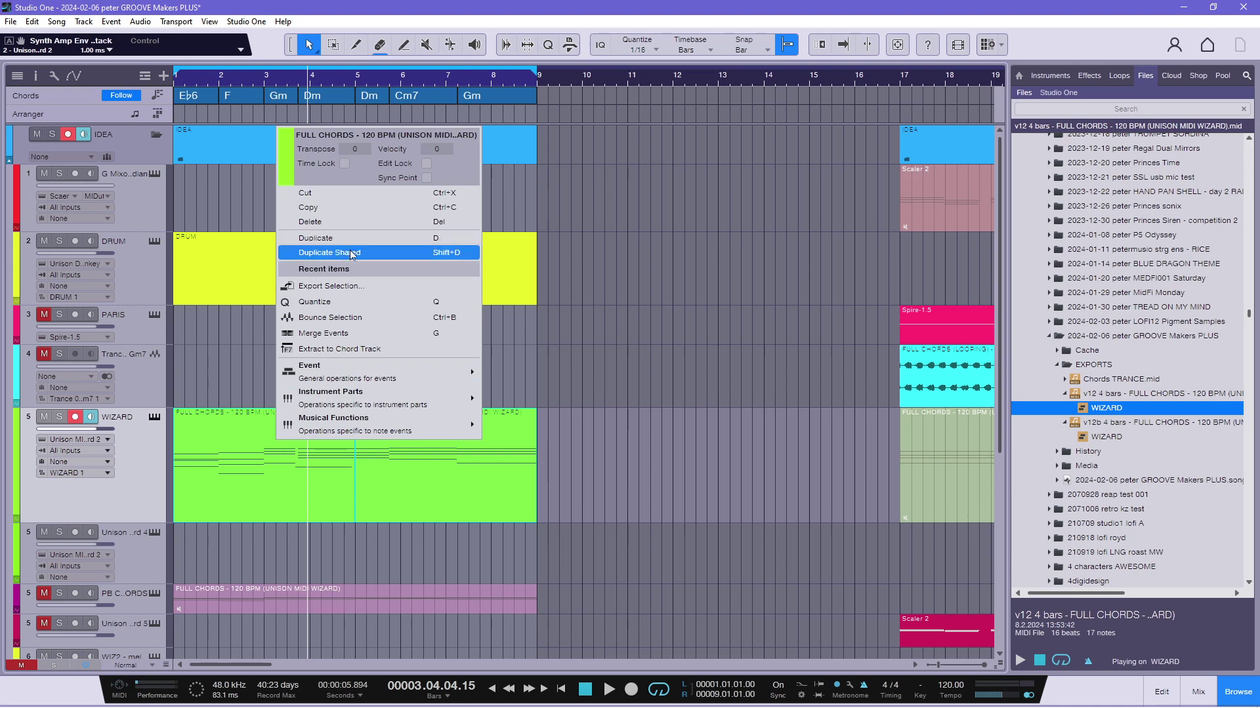
left_click(368, 334)
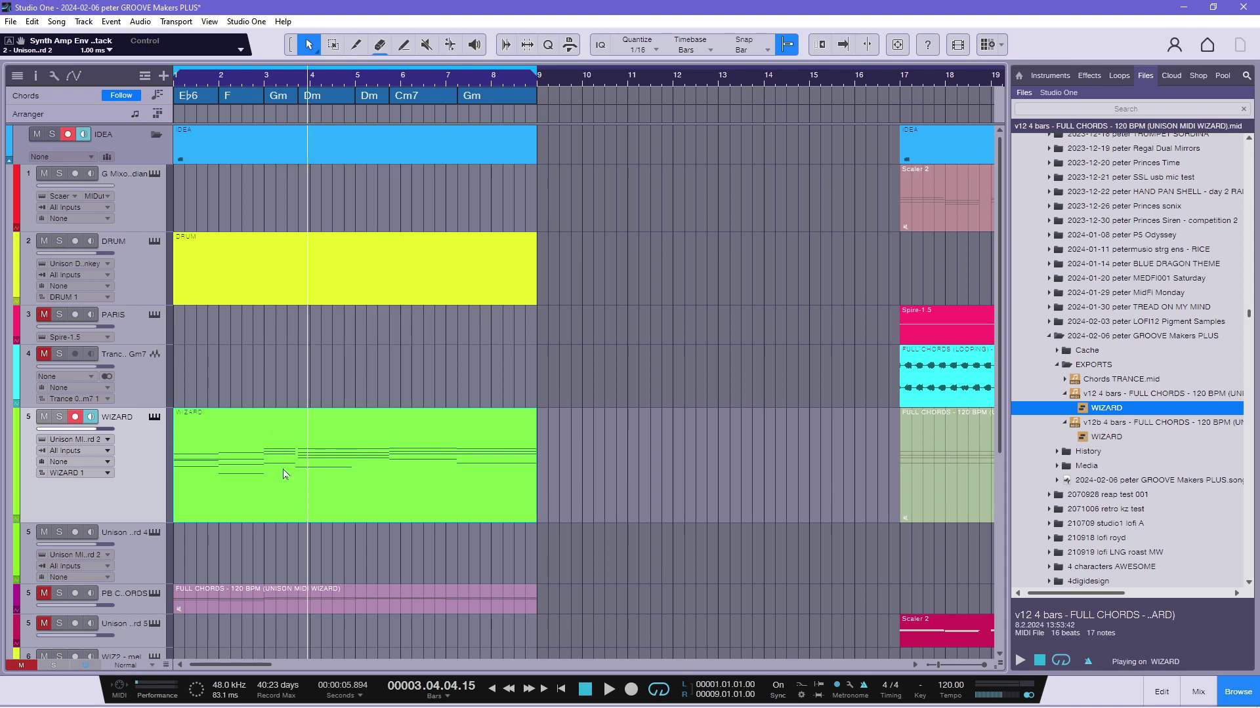
Export the merged WIZARD clip to the EXPORTS folder as MIDI file "v12c 8 bars - FULL CHORDS - 120 BPM (UNISON MIDI WIZARD).mid".
right_click(238, 427)
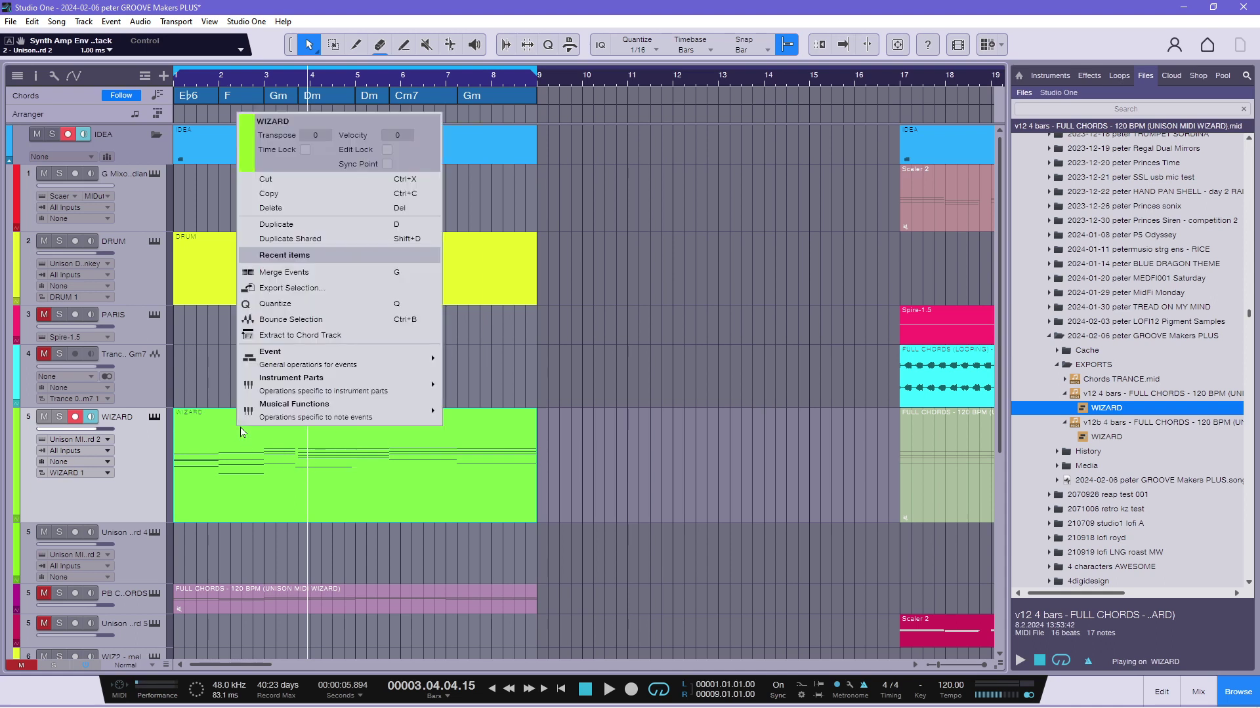
left_click(306, 295)
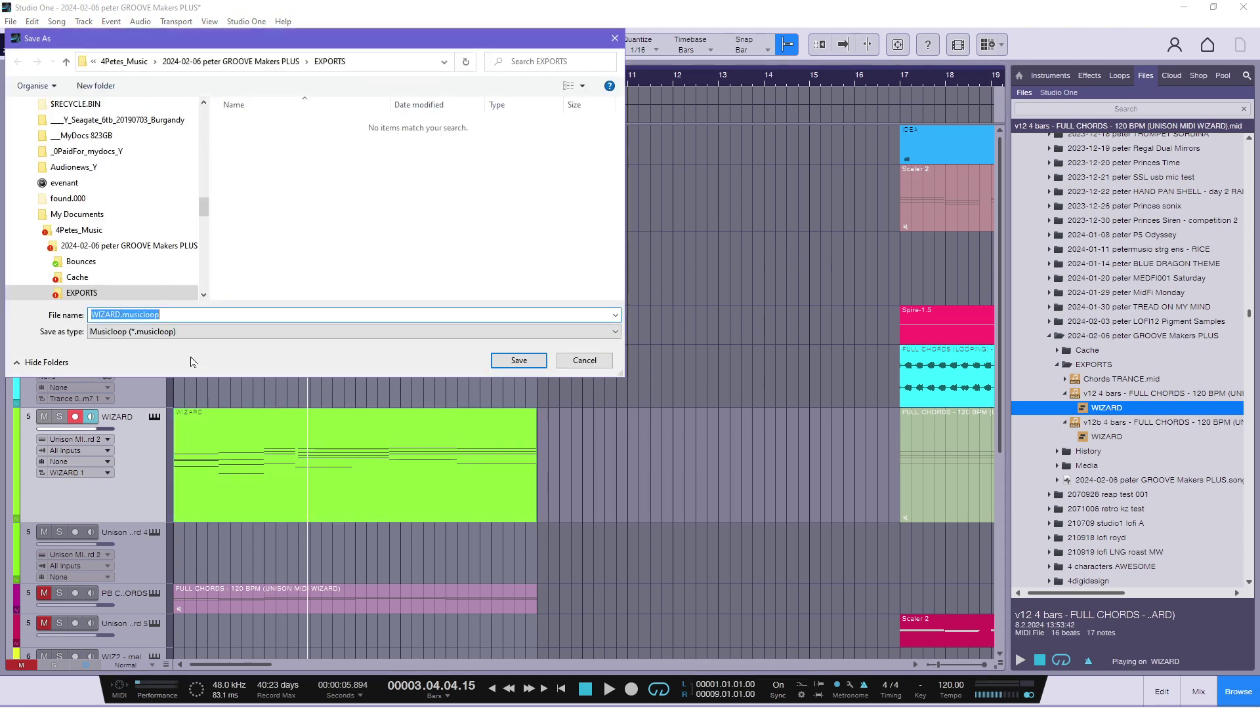
left_click(159, 332)
left_click(160, 356)
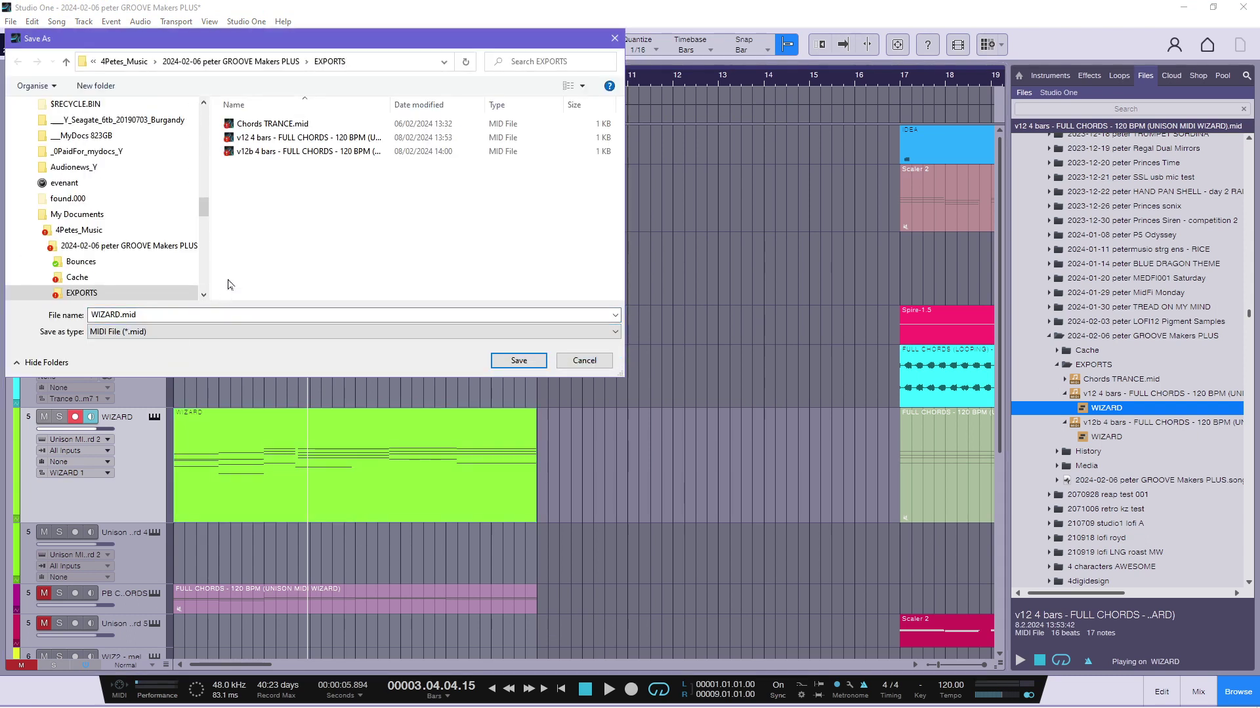
left_click(271, 152)
left_click(125, 318)
left_click(104, 314)
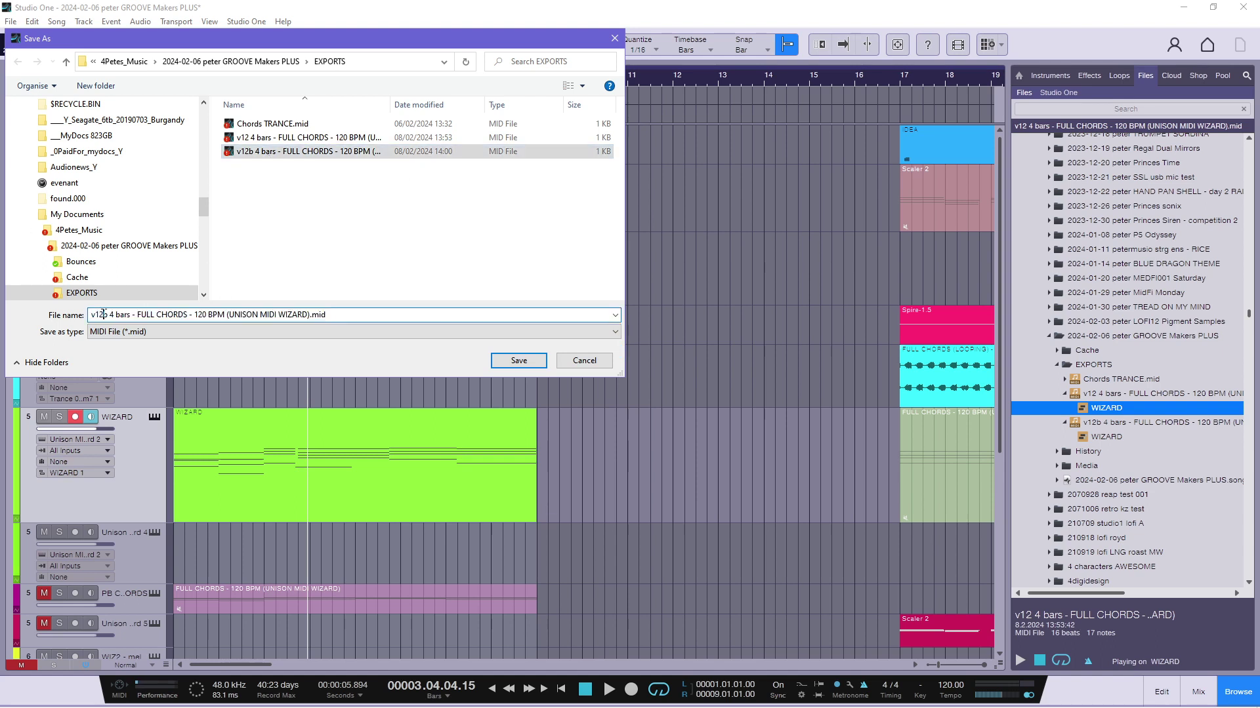
key("BackSpace")
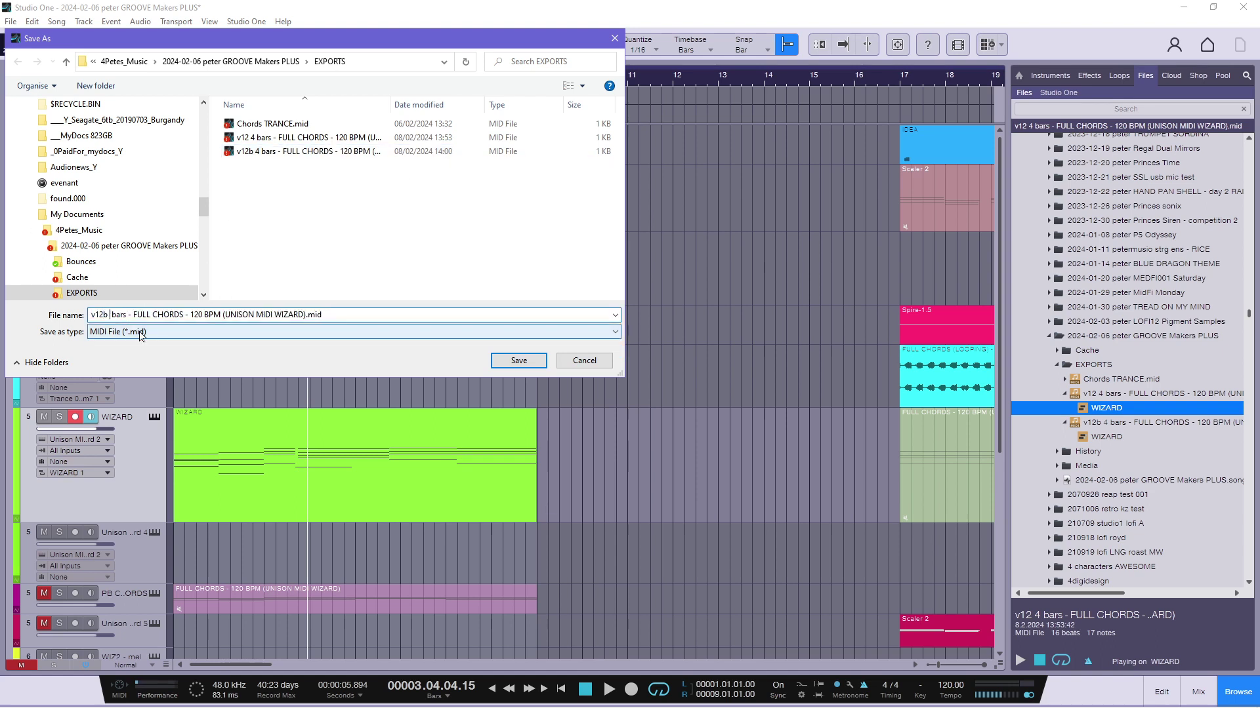
type("8")
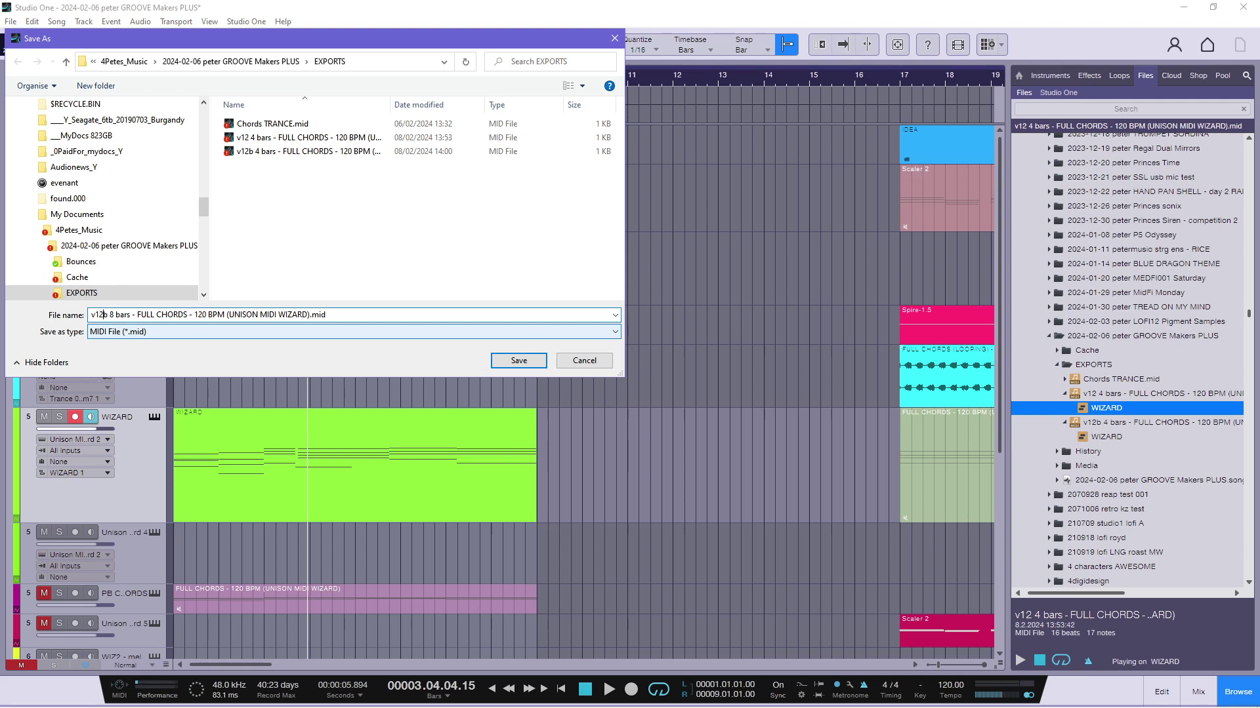
type("c")
key("Return")
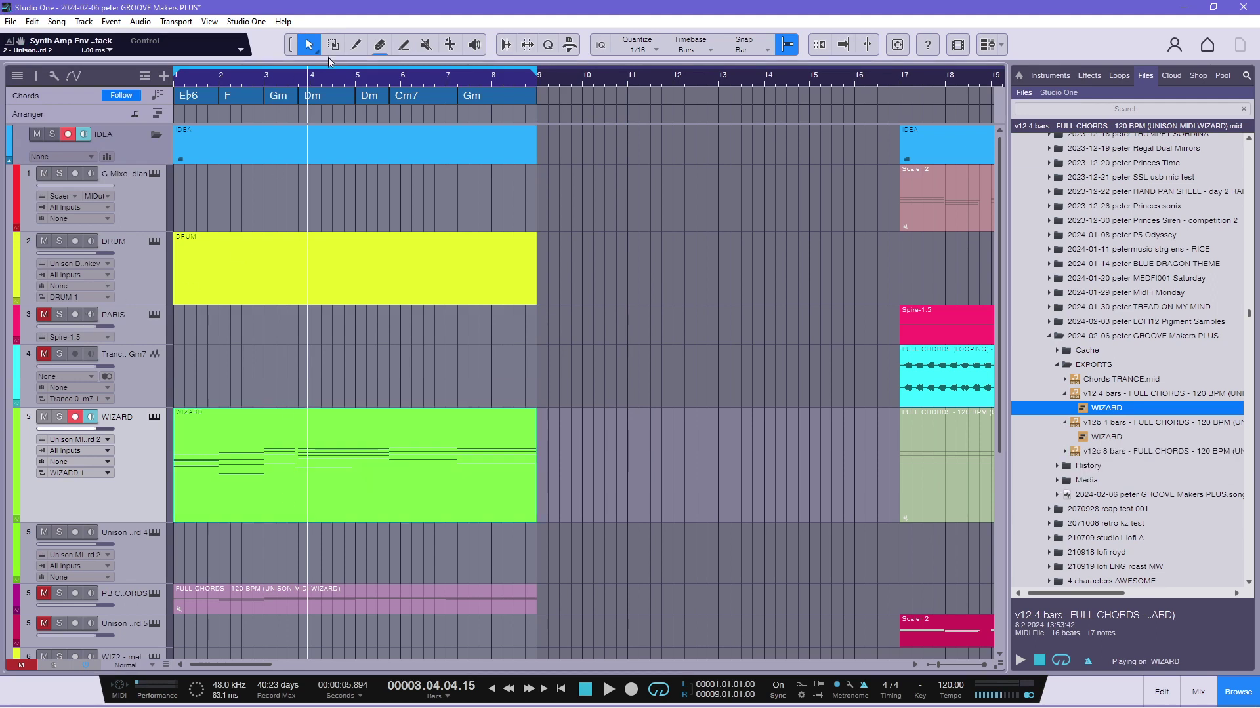
Mute the merged WIZARD clip and load the v12c 8 bars FULL CHORDS MIDI file into MIDI Wizard's chord progression.
left_click(425, 45)
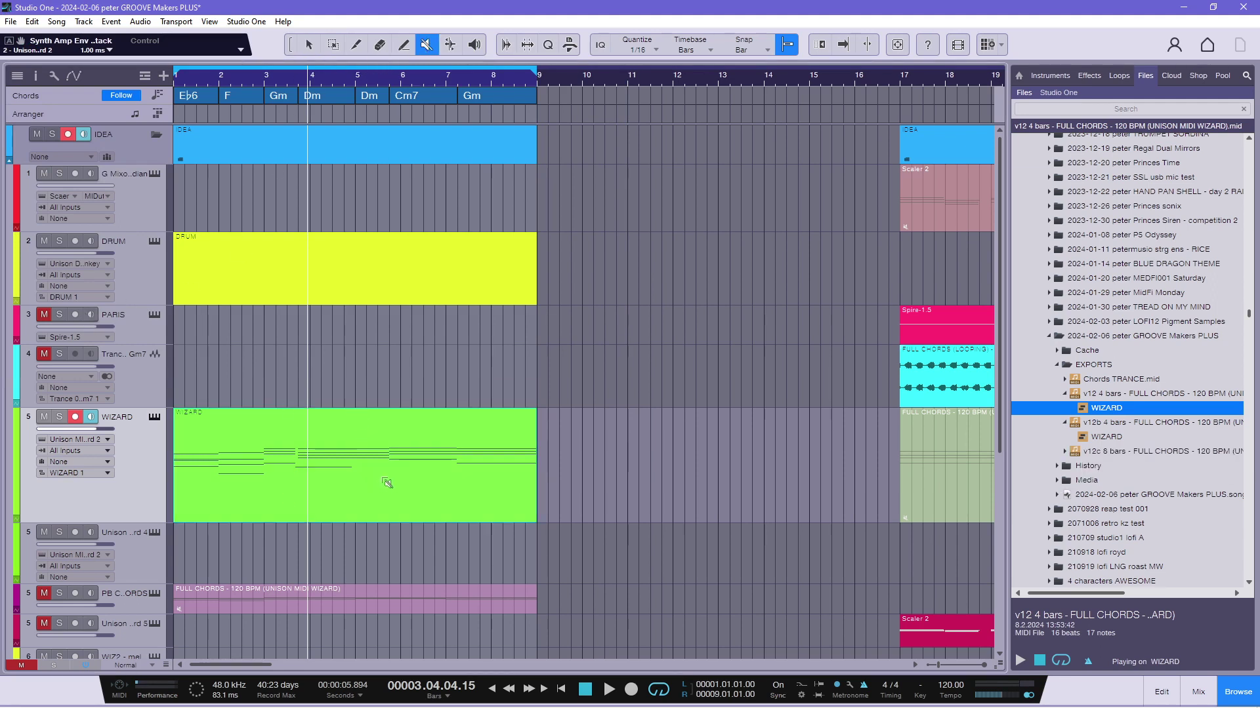
left_click(352, 433)
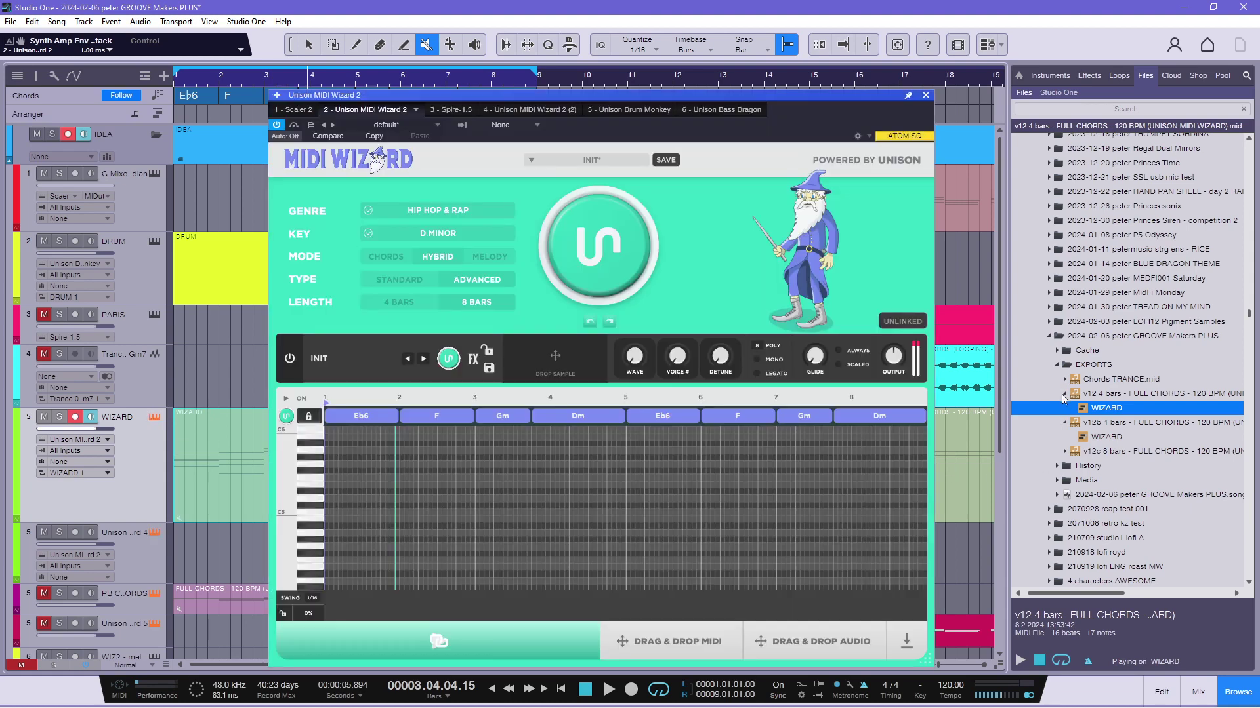
left_click(1063, 395)
left_click(1064, 408)
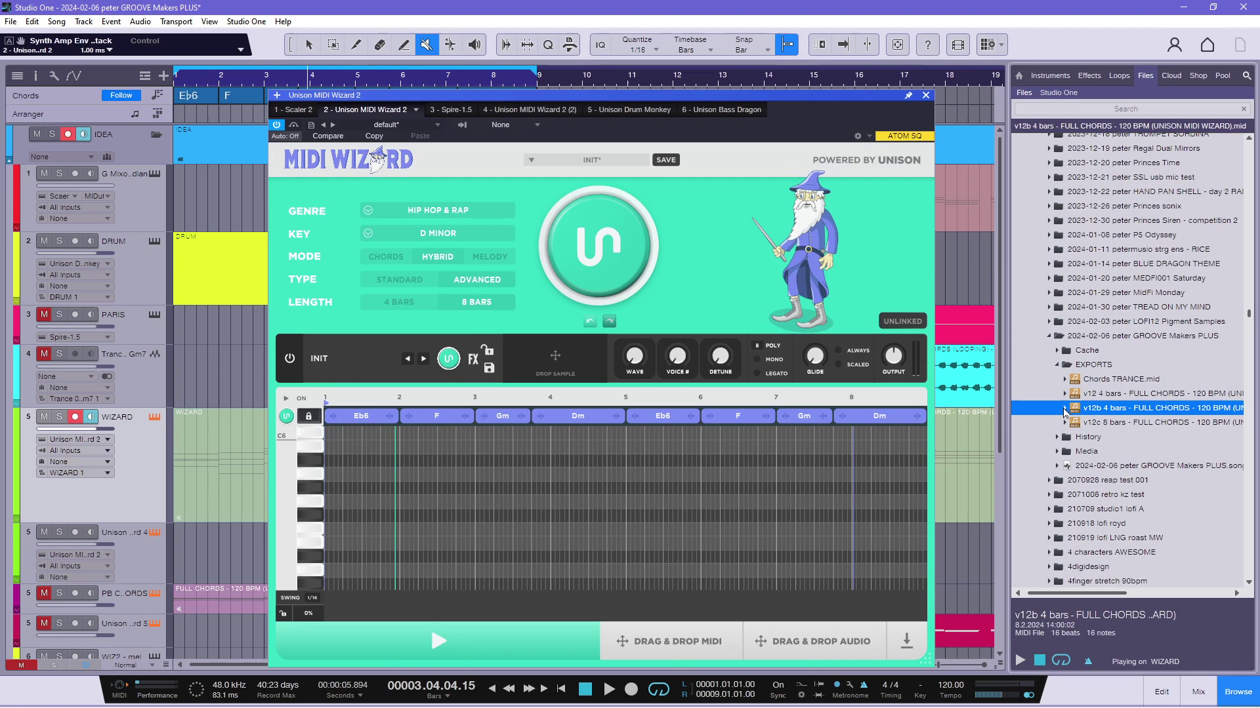
left_click(1103, 425)
left_click(1065, 423)
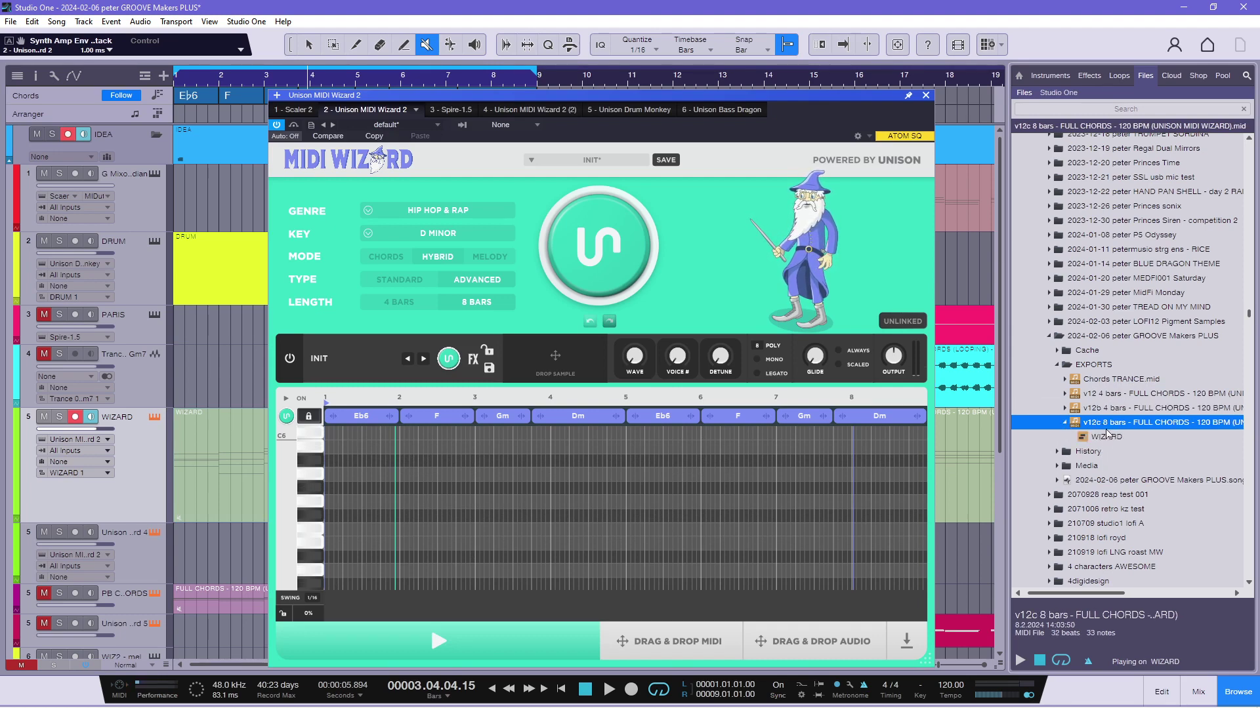
left_click_drag(1110, 425, 410, 467)
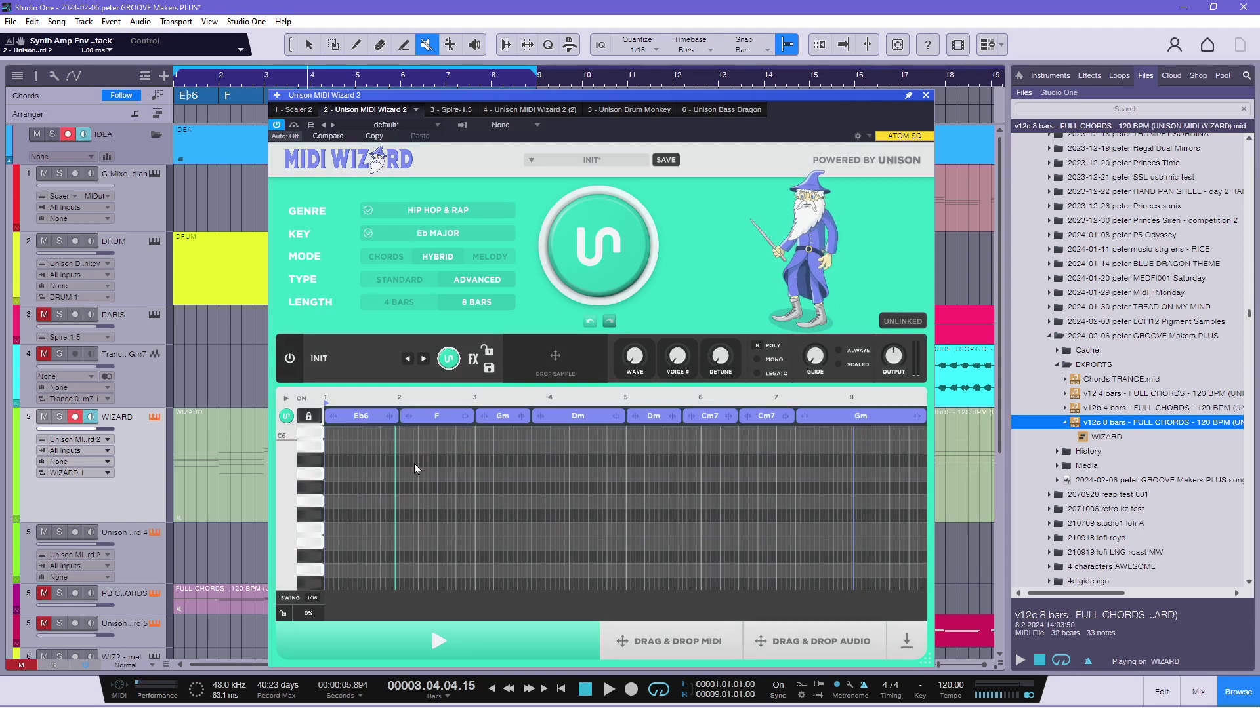
Set MIDI Wizard to the Trance & Psytrance genre and Chords mode, generate full chords over the progression and play them.
left_click_drag(461, 97, 444, 121)
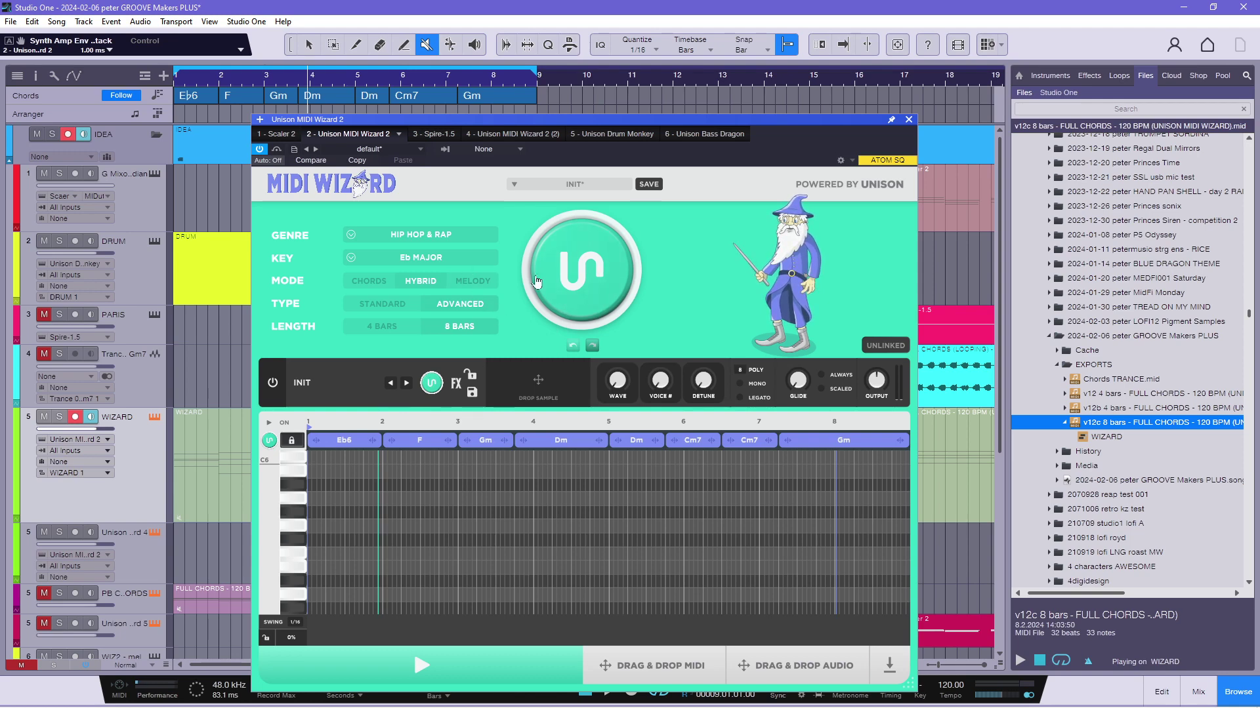
left_click(432, 235)
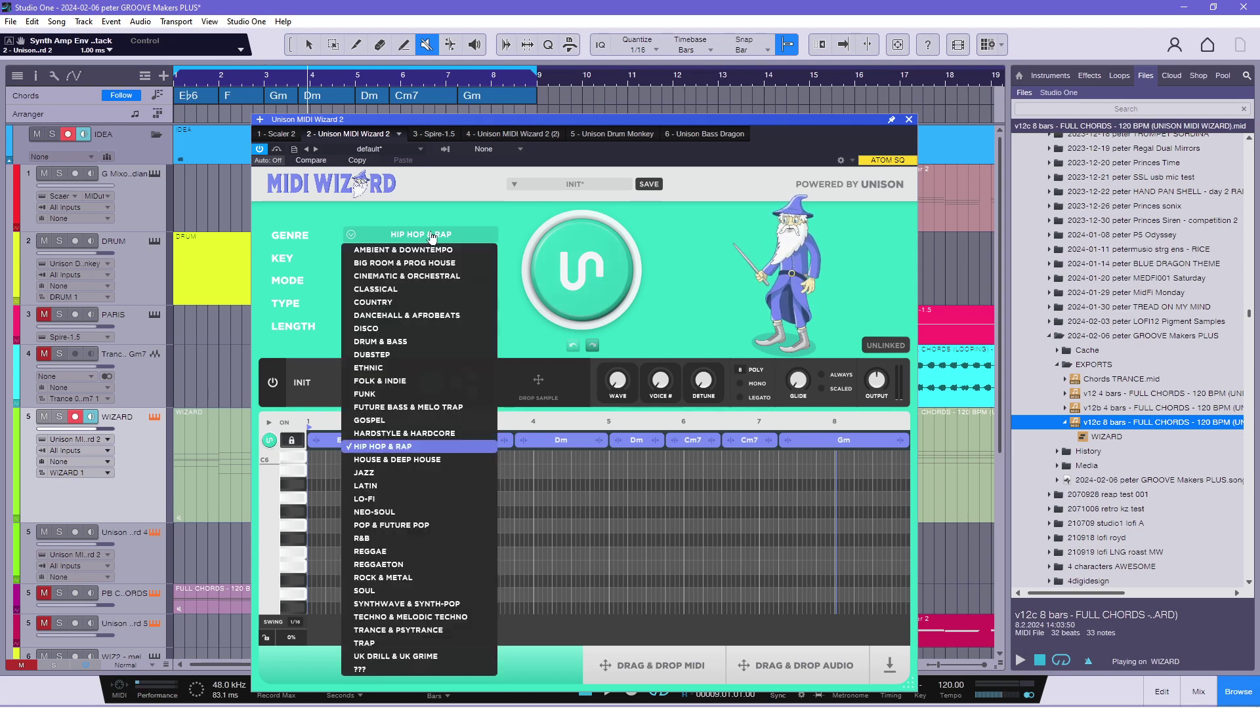
left_click(412, 631)
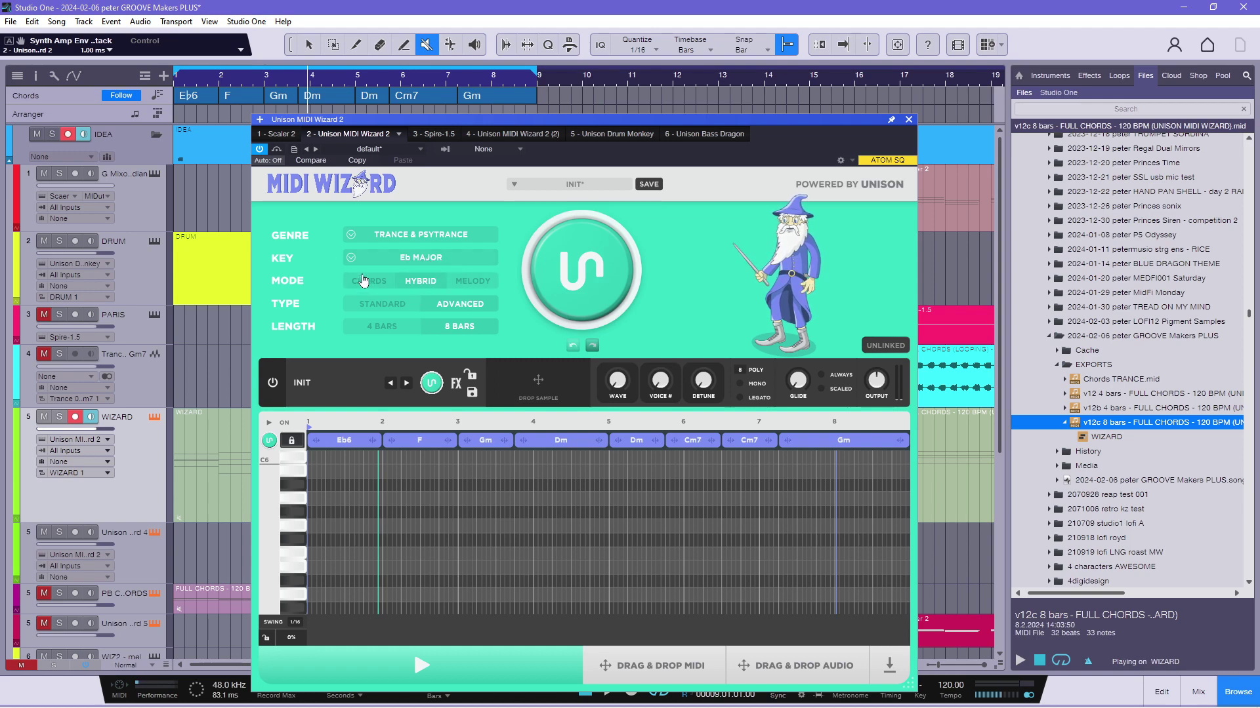
left_click(368, 282)
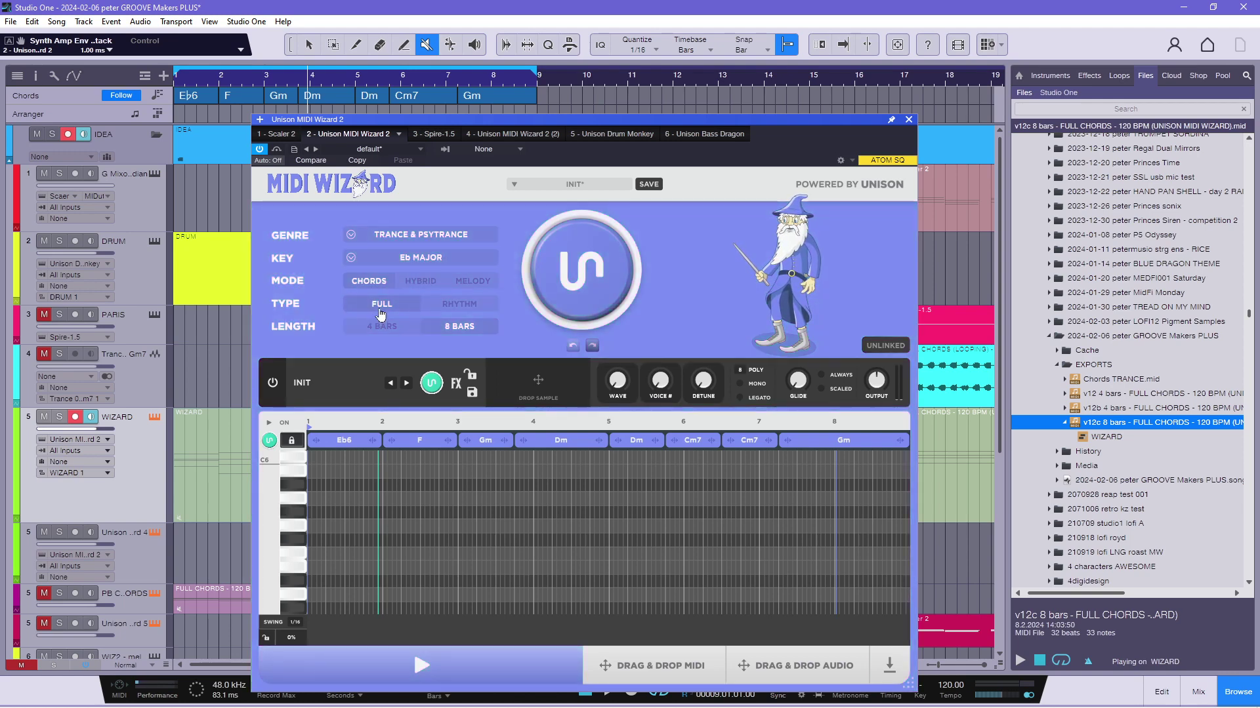
left_click(583, 276)
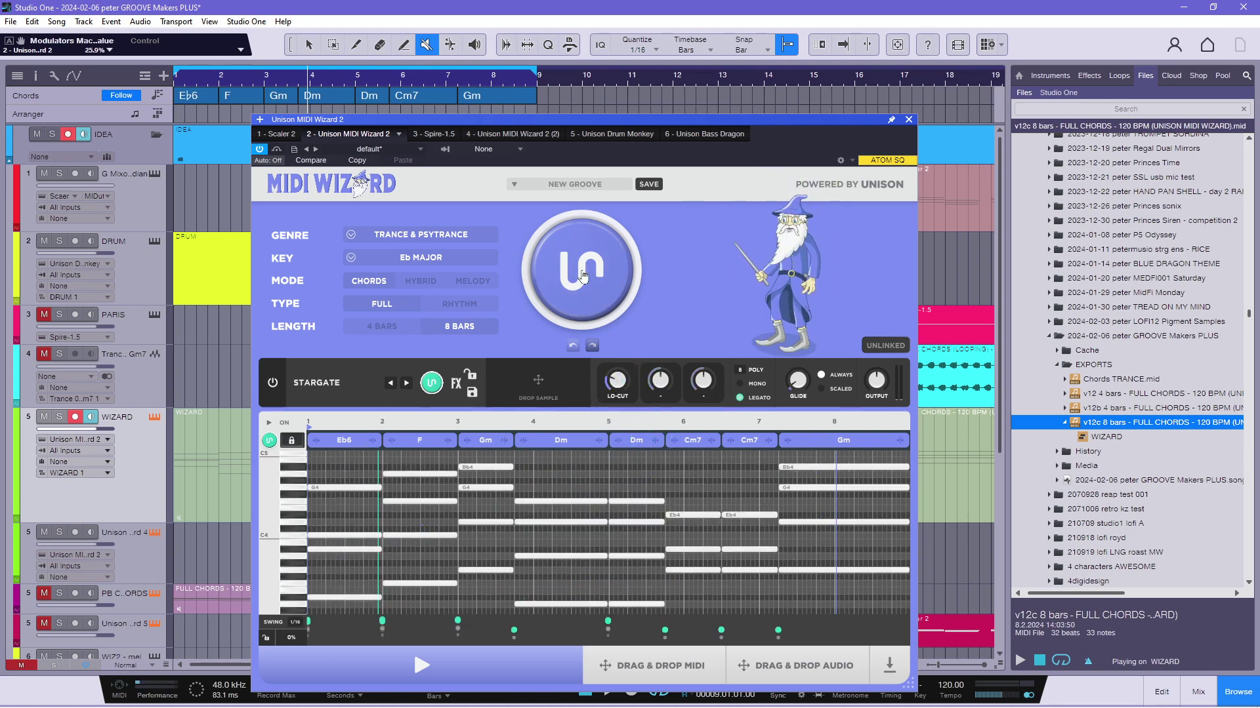
key("space")
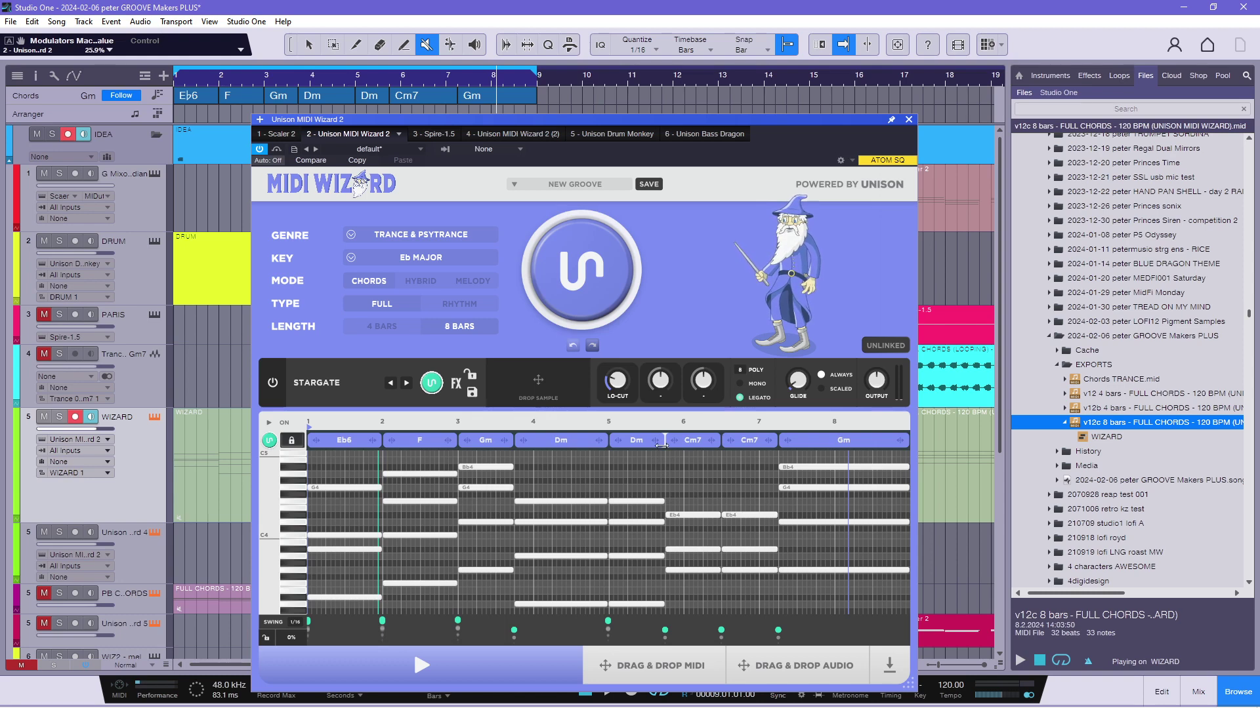
Rework the bar 5 to 6 chords so a Cm7 precedes the Dm, and play back the progression.
left_click_drag(670, 444, 717, 447)
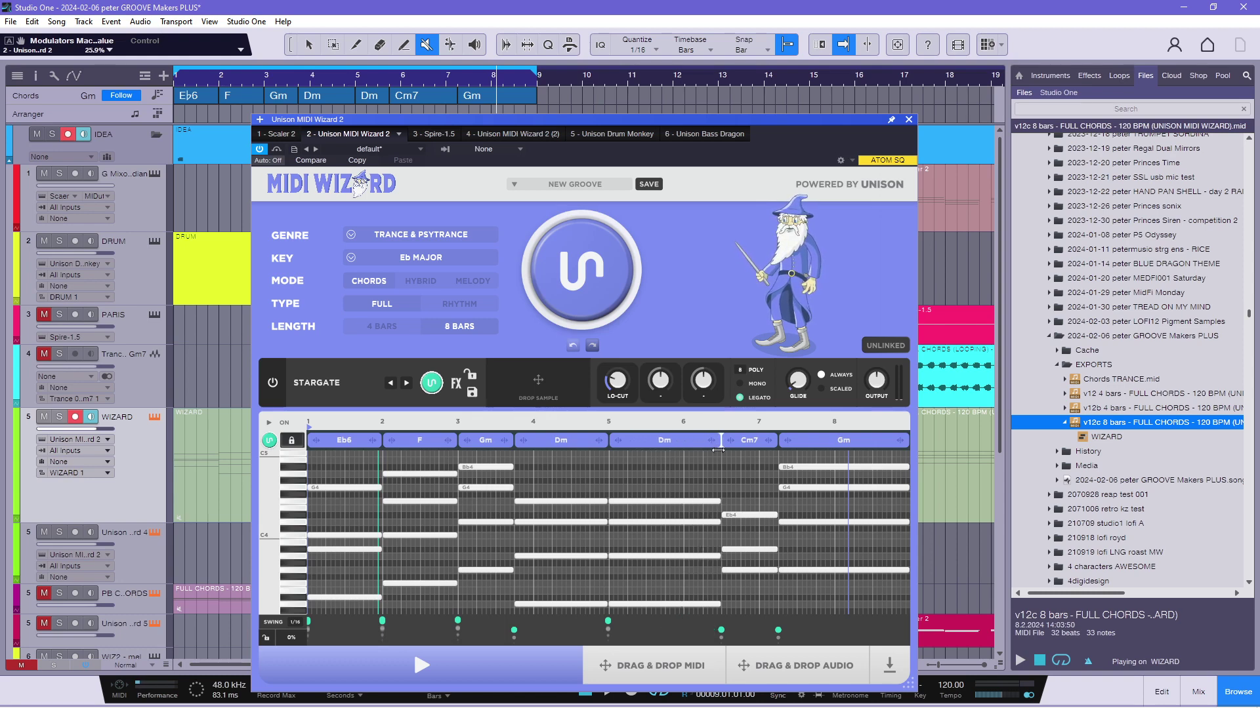
left_click_drag(617, 440, 665, 447)
left_click(644, 445)
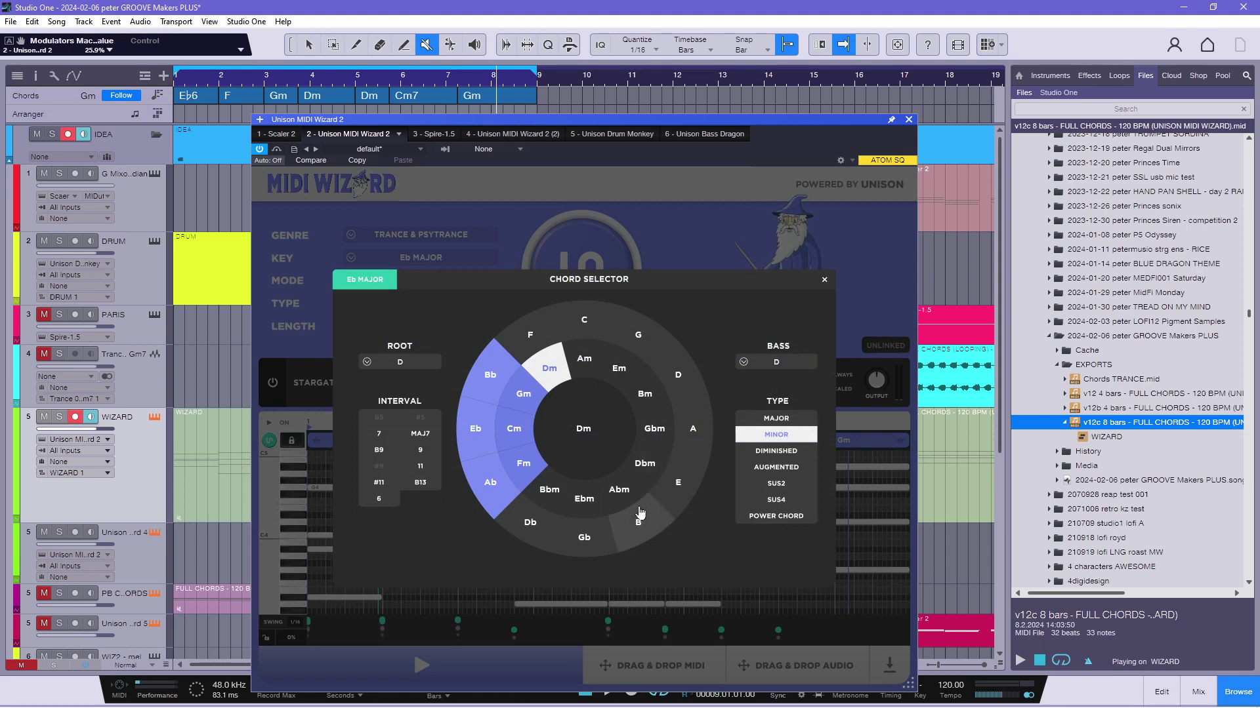
left_click(521, 438)
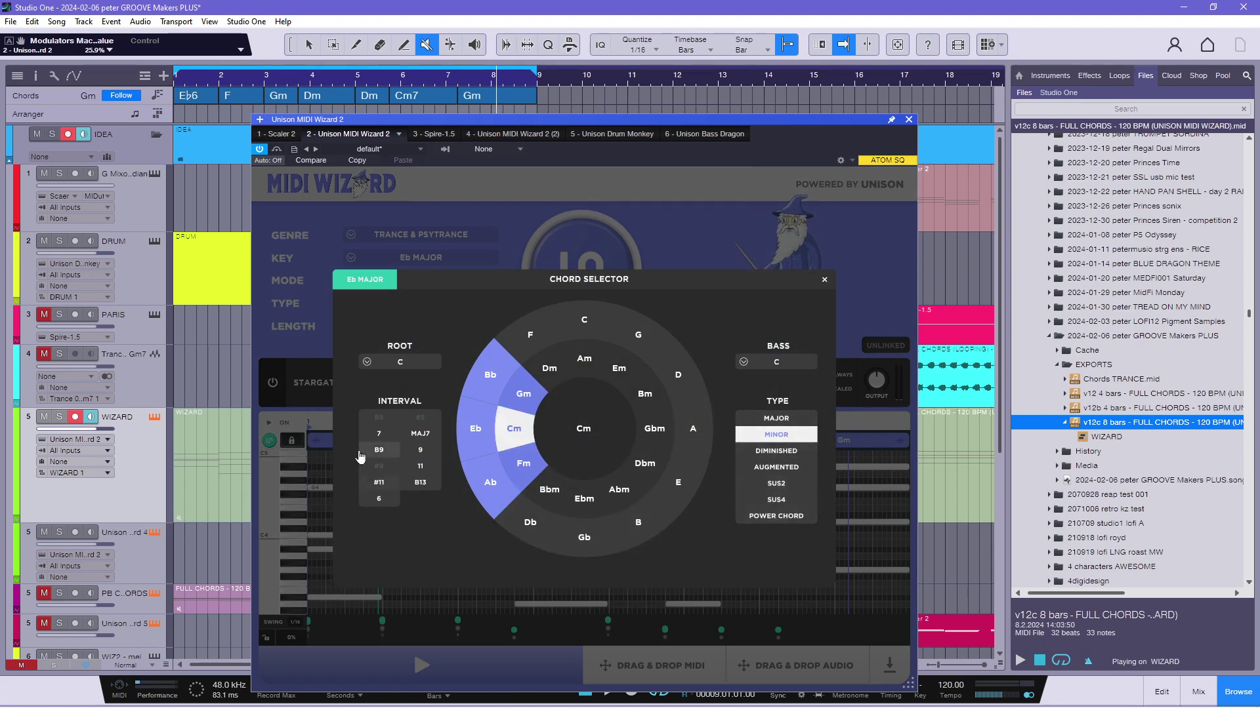
left_click(378, 434)
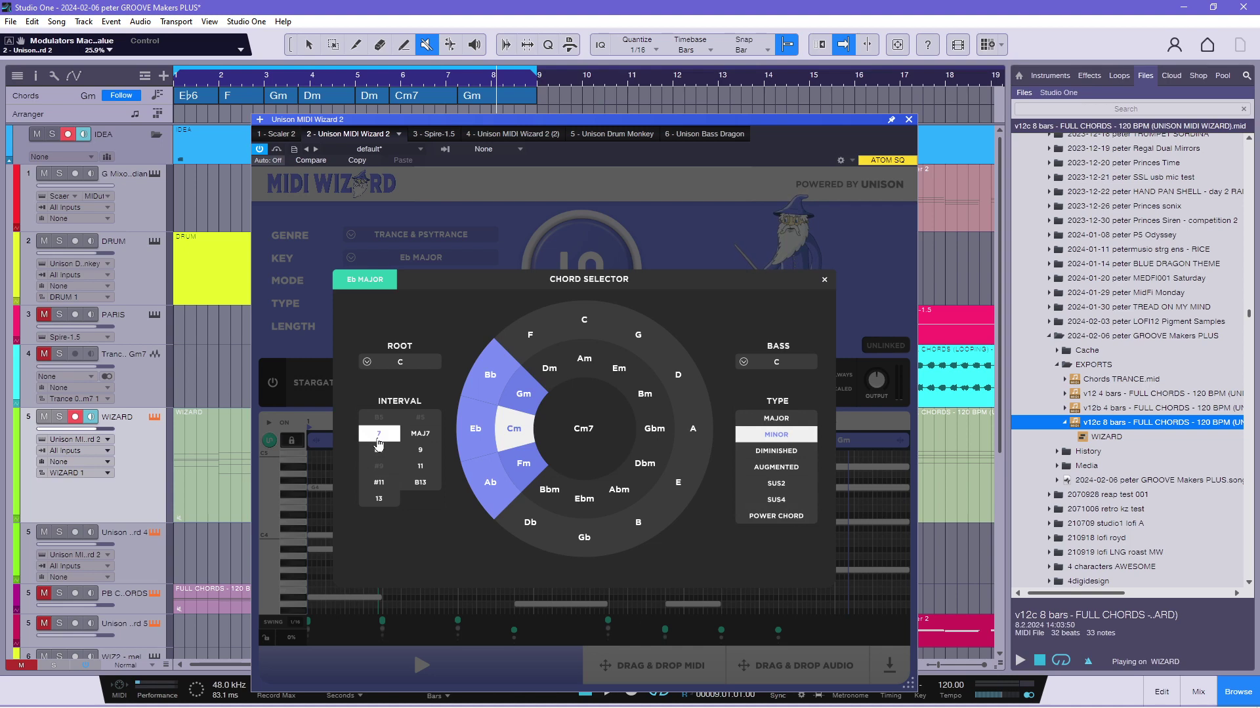
left_click(824, 282)
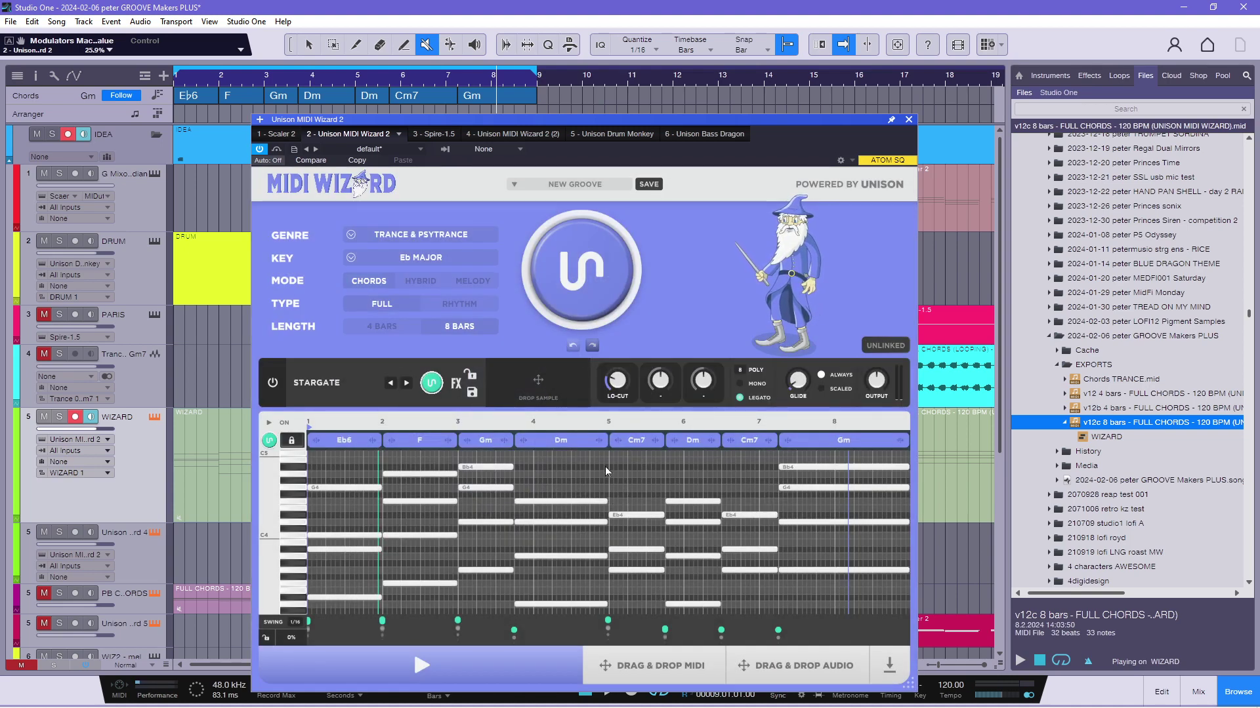
key("space")
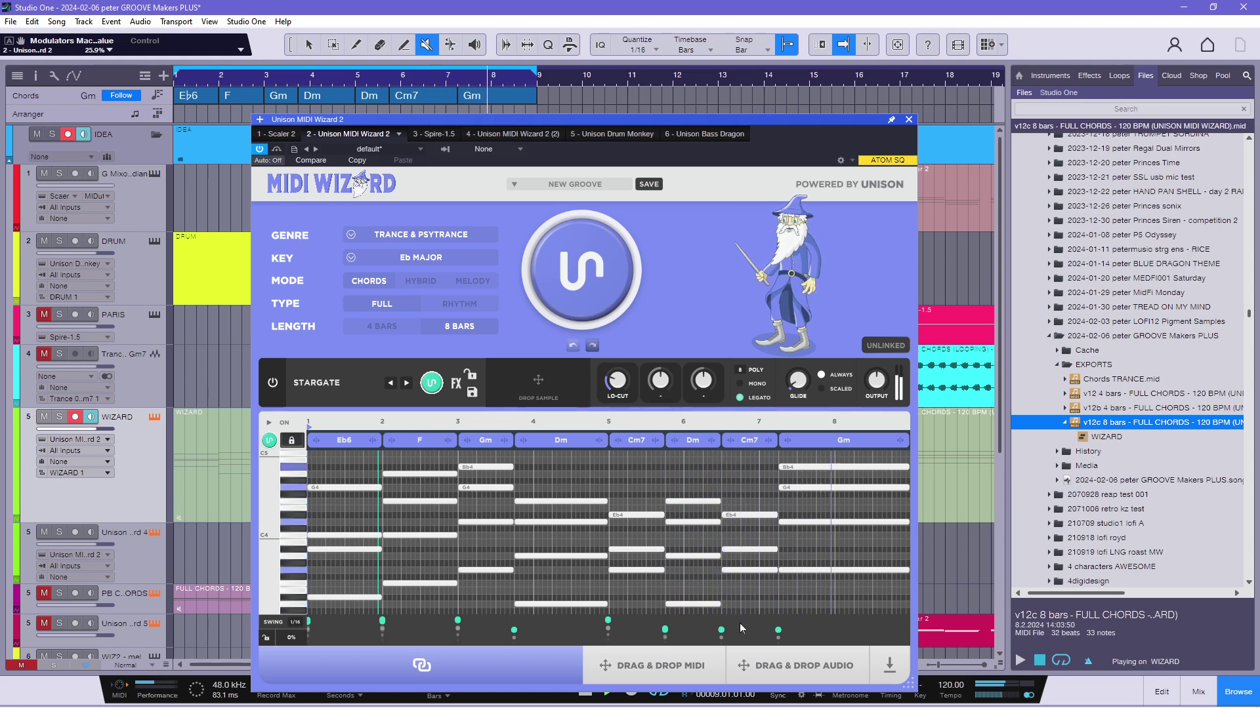
key("space")
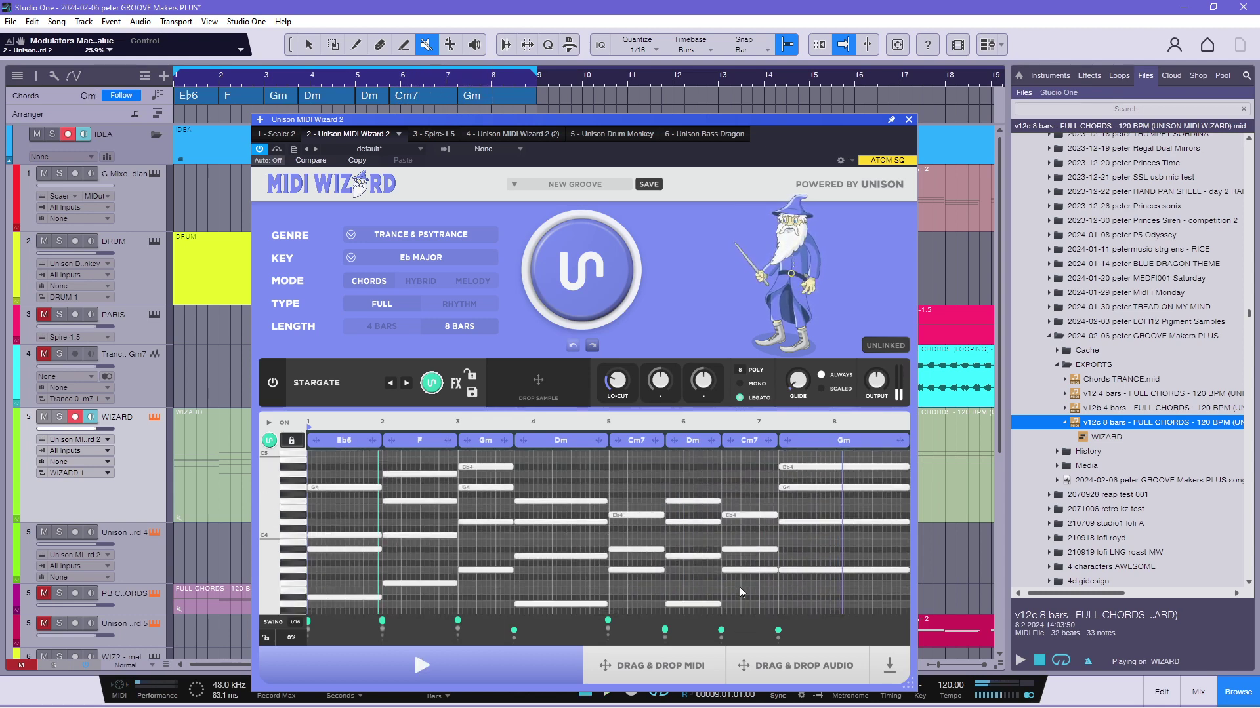
Raise the lowest displayed note of the second Cm7 chord by about an octave and play the progression.
left_click(751, 570)
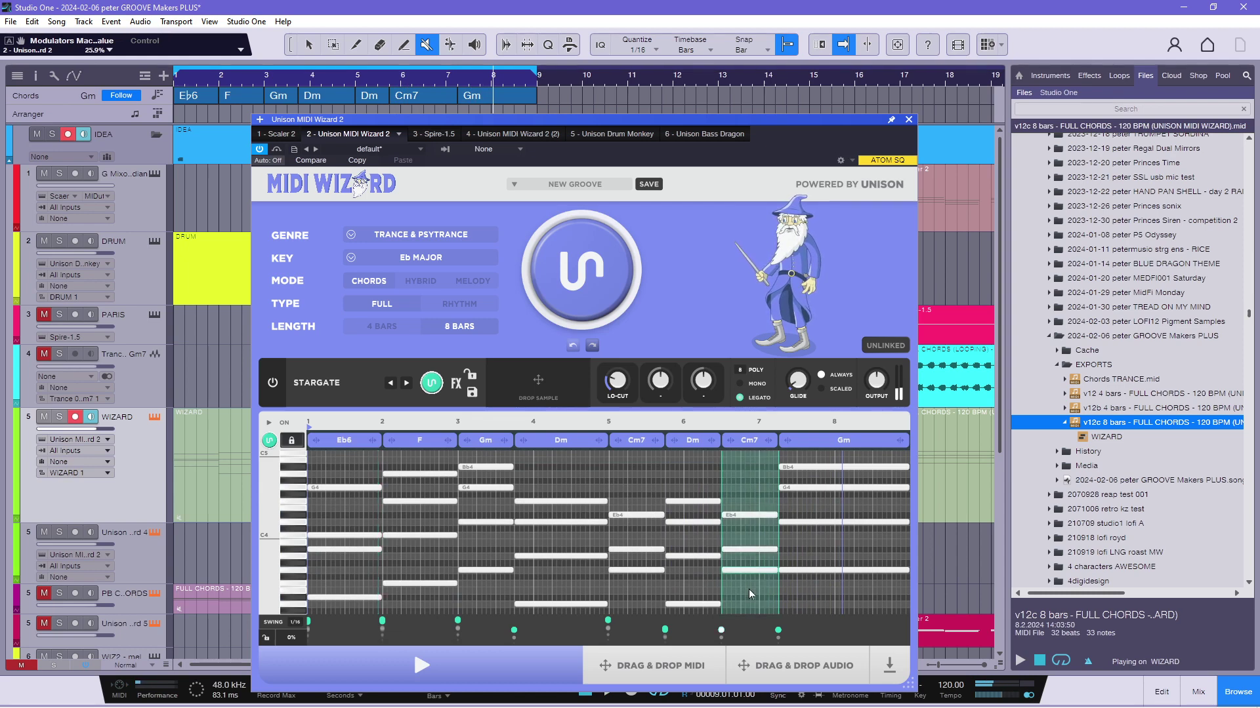
left_click(742, 571)
left_click(302, 572)
left_click_drag(742, 572, 742, 483)
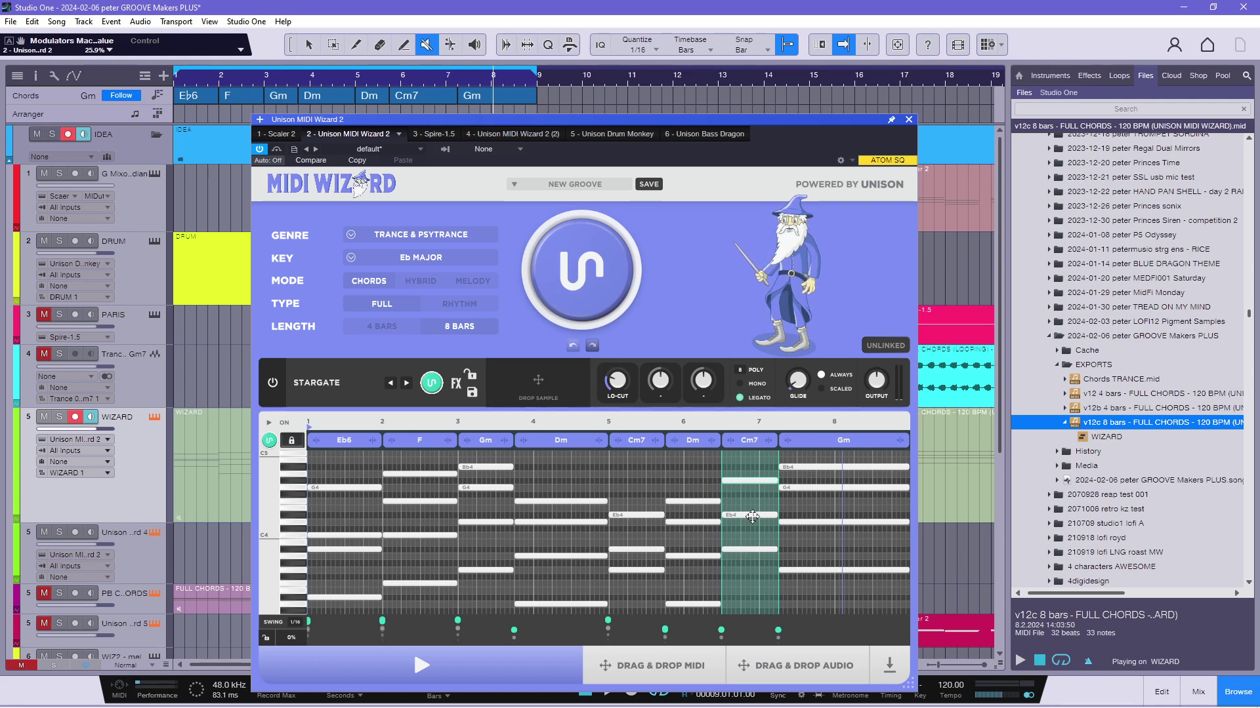
key("space")
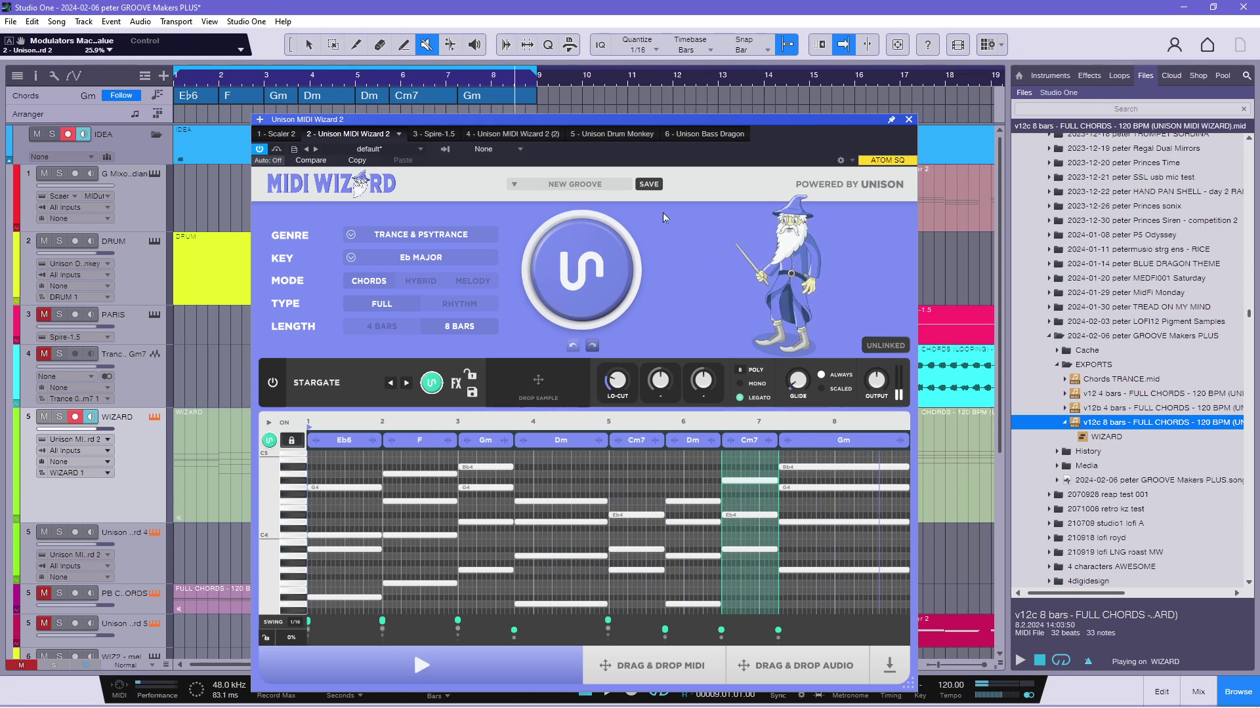
Save the MIDI Wizard groove as preset "20240208 GO C".
left_click(648, 186)
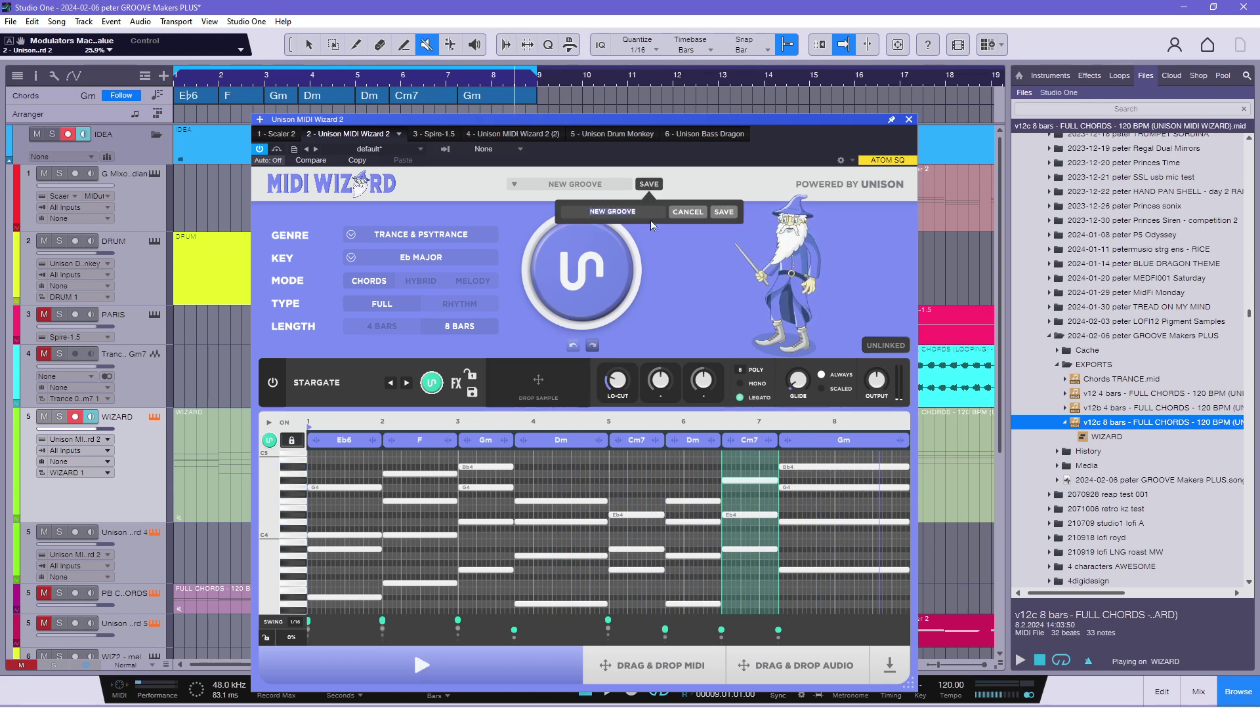
type("20240208 GO C")
left_click(724, 217)
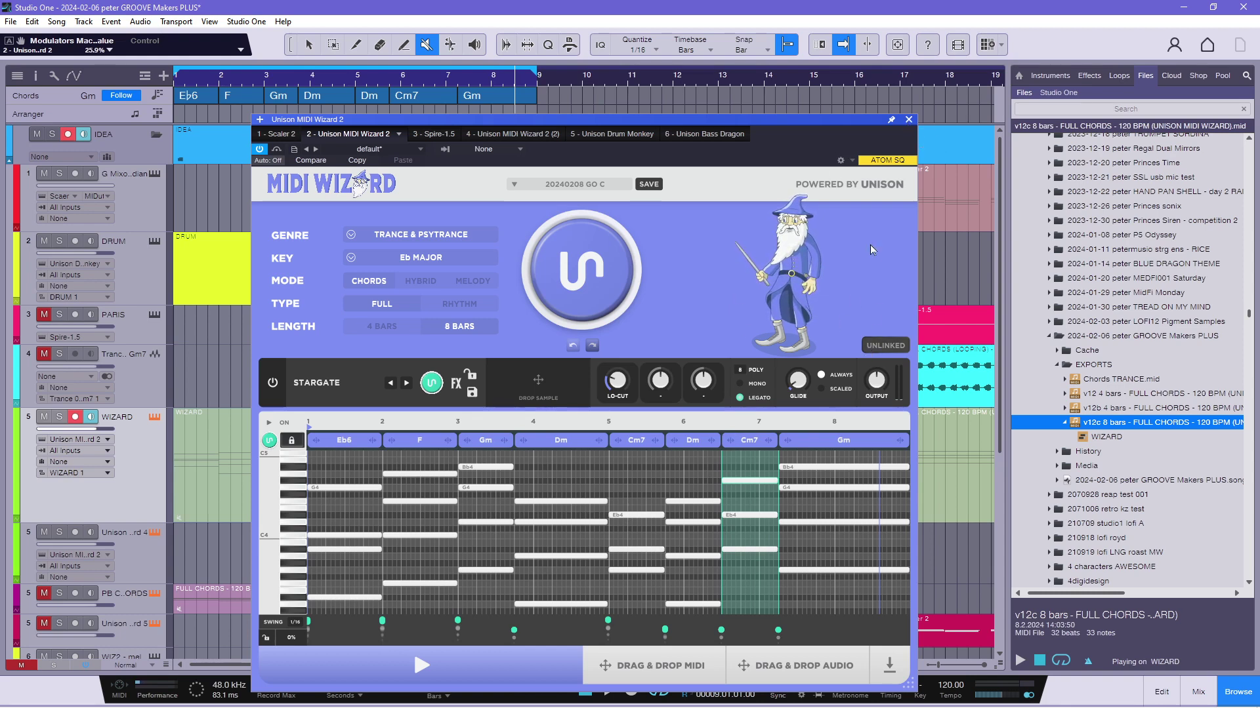
Link the WIZARD track's MIDI Wizard instance to Group 1 and close the plugin window.
left_click(877, 353)
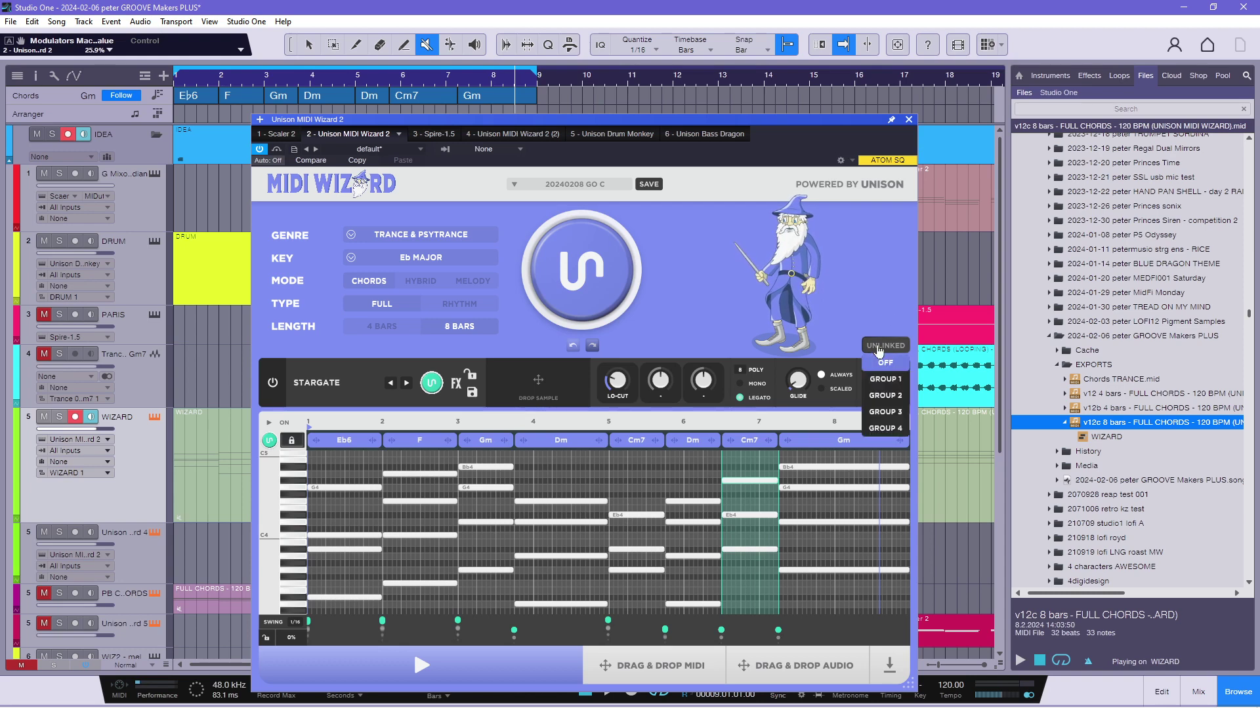
left_click(885, 361)
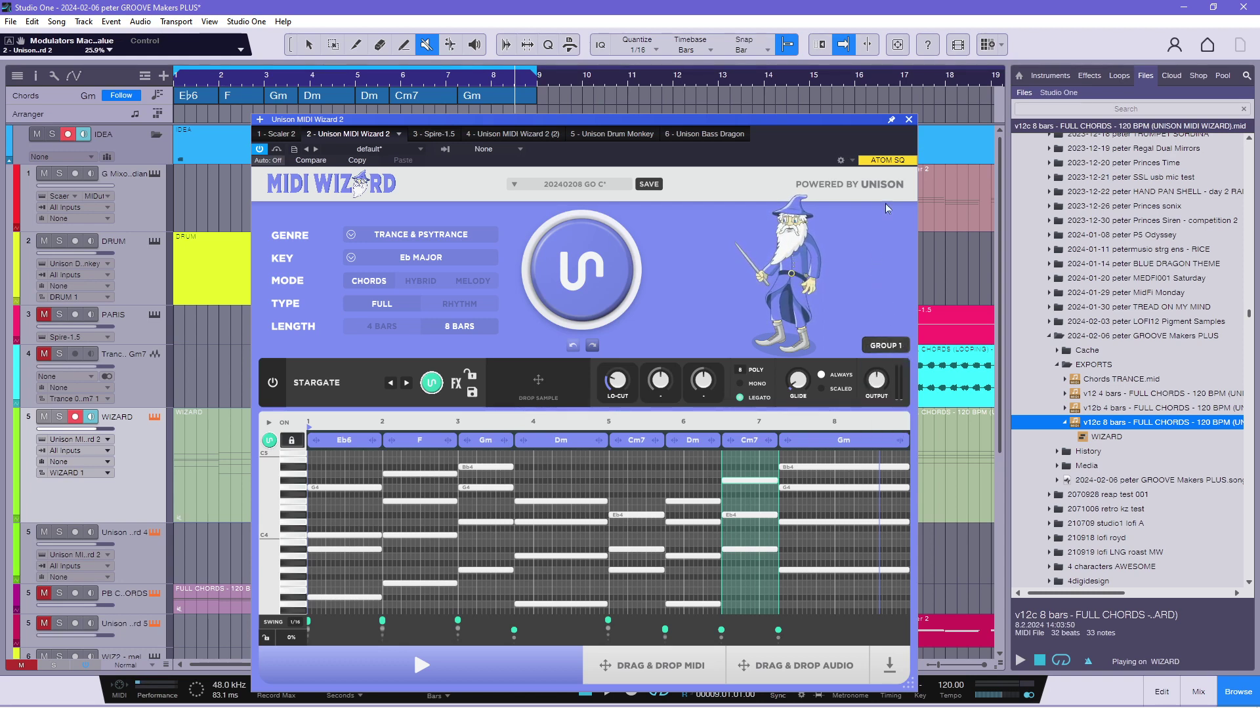
left_click(908, 120)
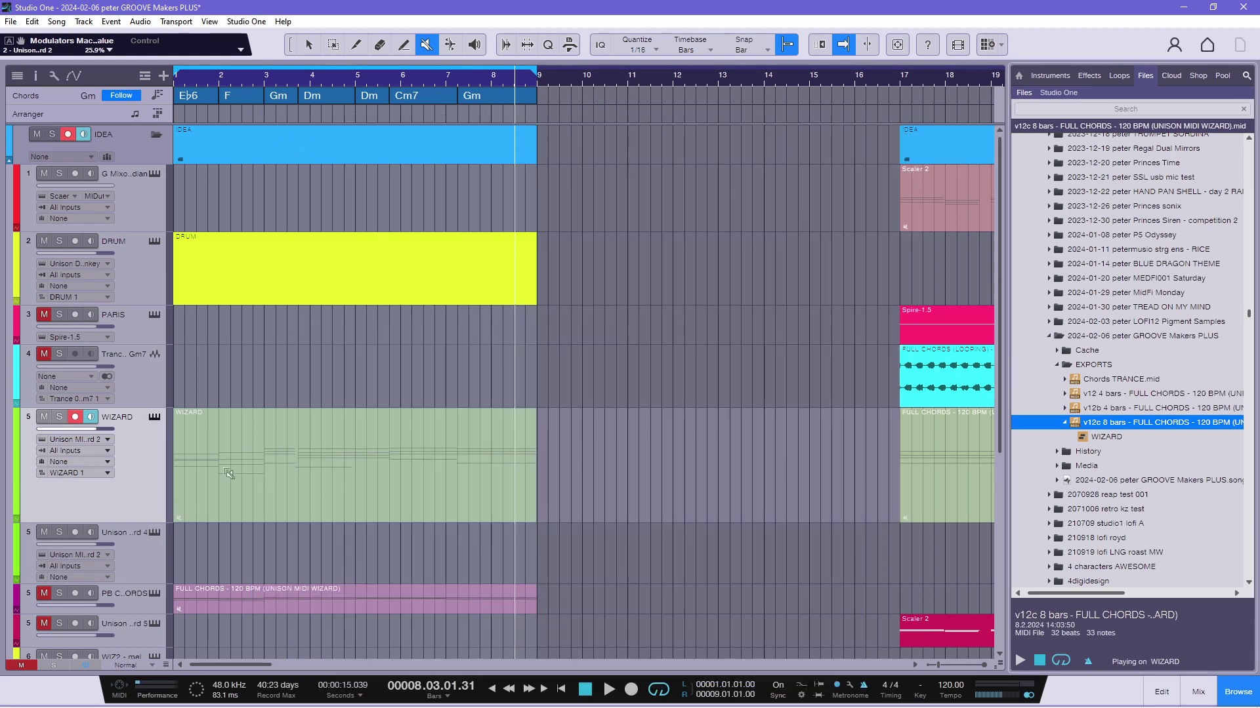
Open the MIDI Wizard instance on the WIZ2 - mel track and link it to Group 1.
scroll(145, 530, "down", 3)
scroll(135, 486, "down", 2)
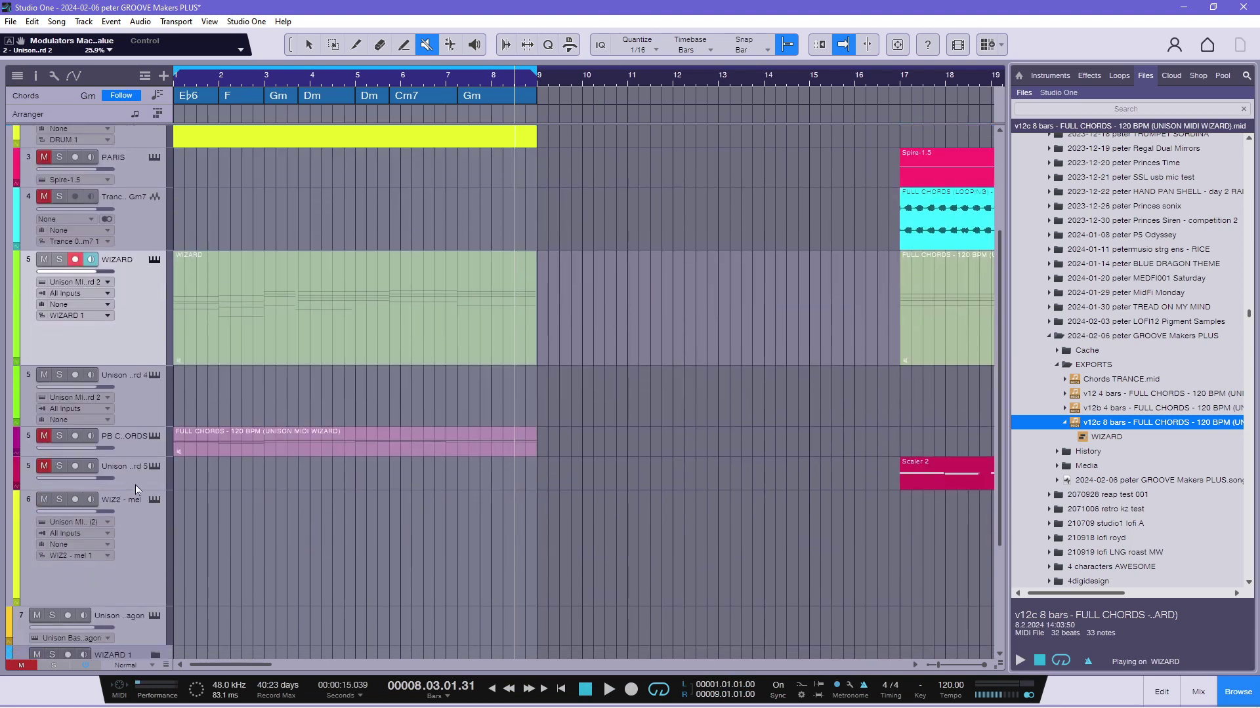
left_click(142, 489)
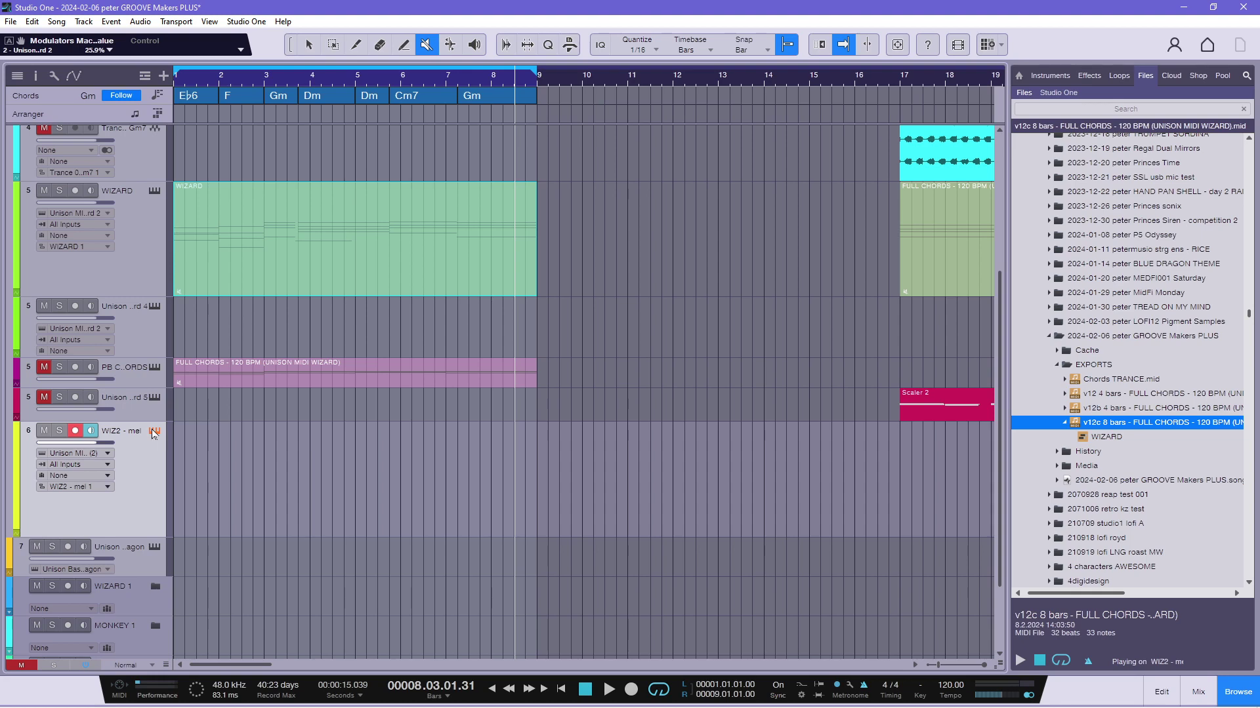
key("F11")
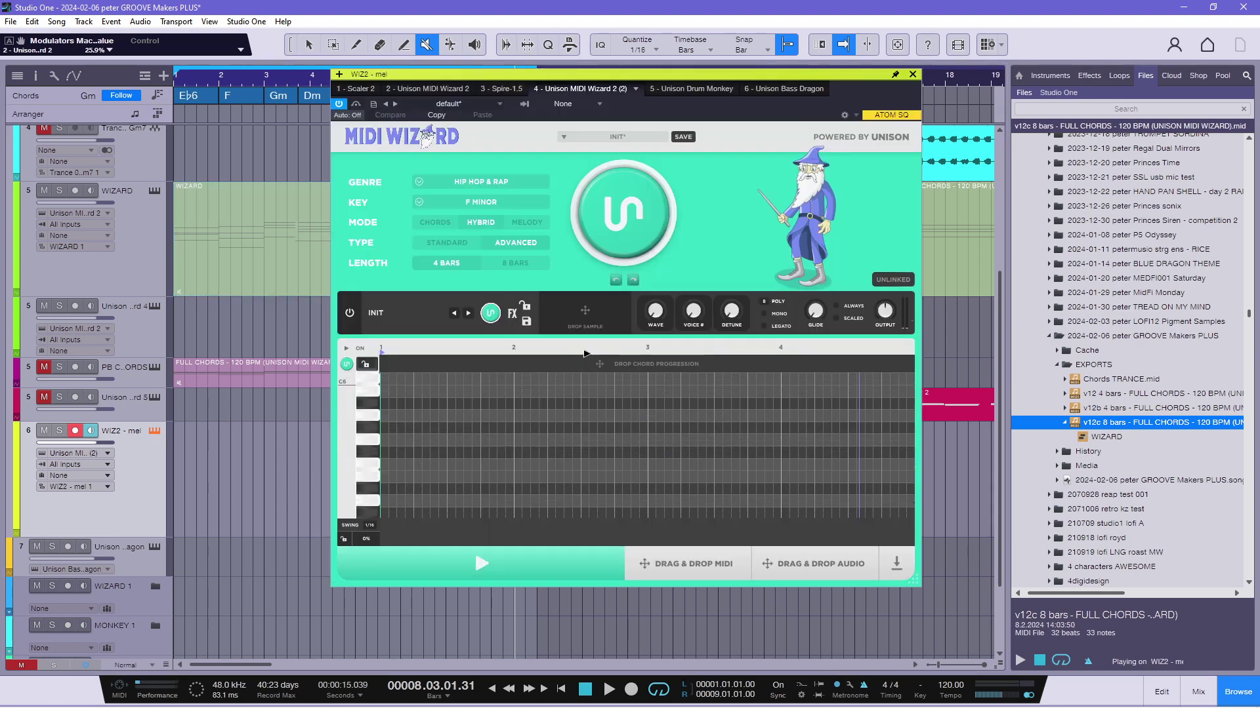
left_click(894, 281)
left_click(899, 310)
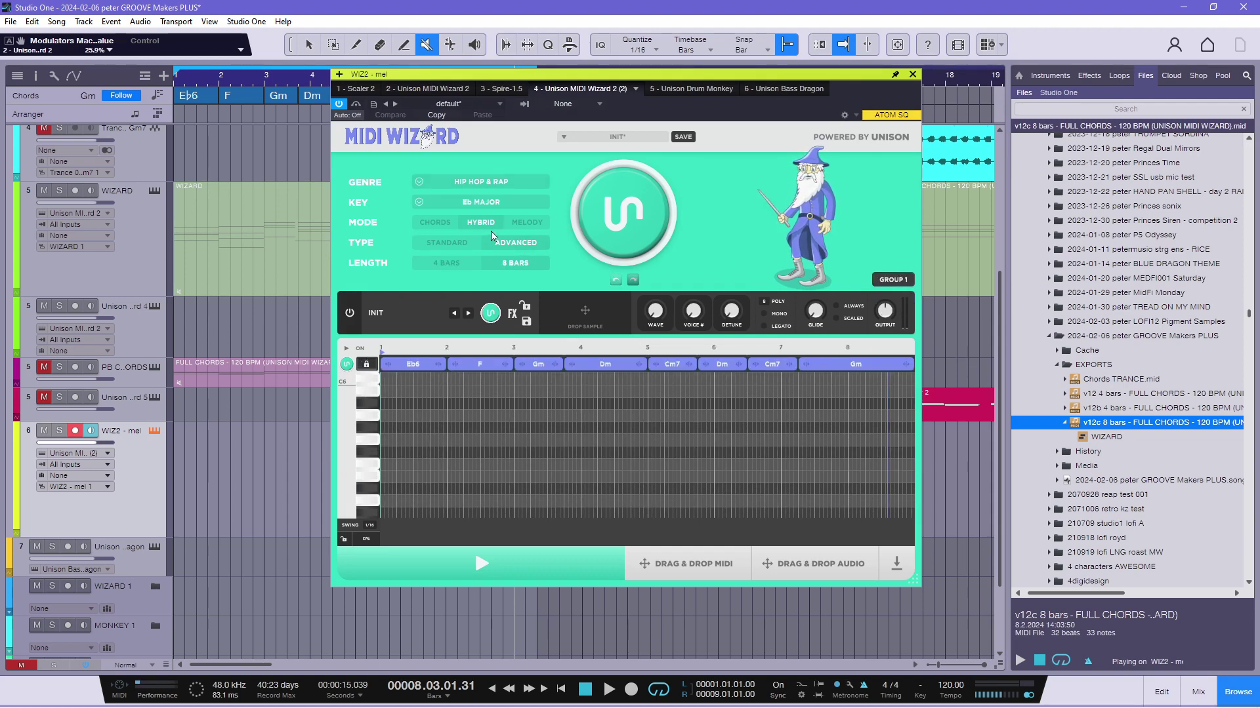
Set the WIZ2 - mel instance to Trance & Psytrance and Melody mode, generate an 8-bar lead melody and play it.
left_click(483, 185)
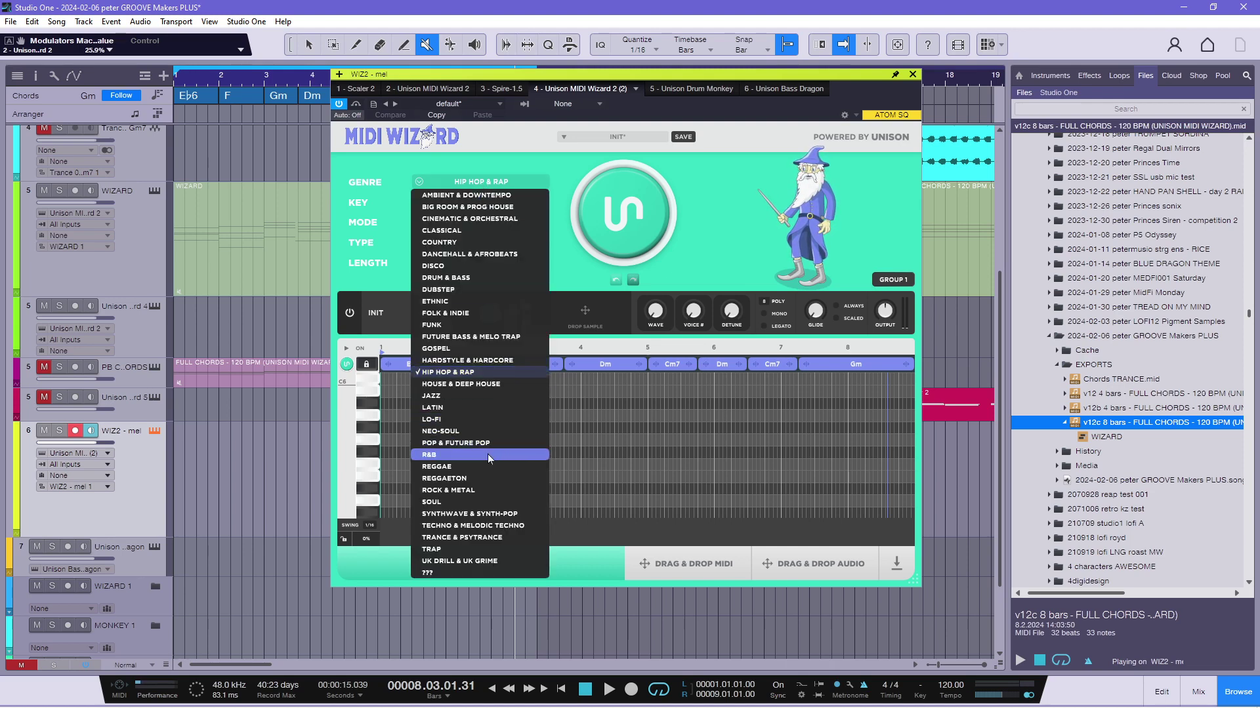
left_click(489, 539)
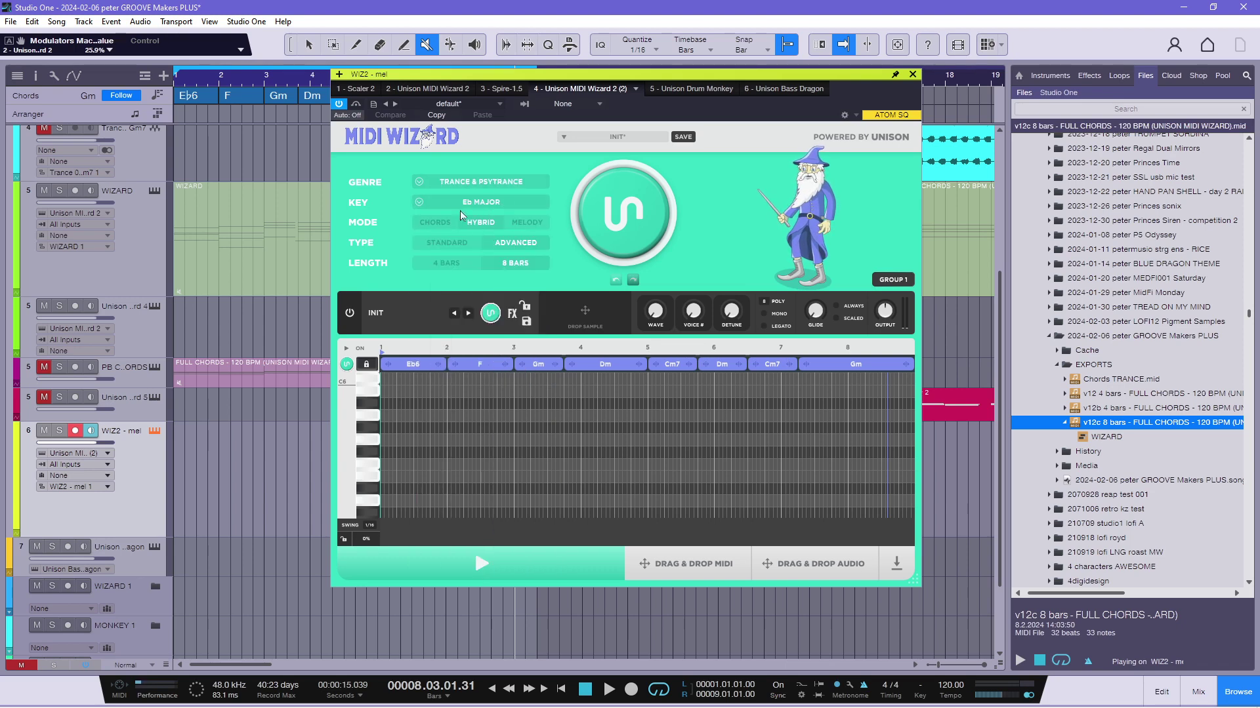
left_click(523, 223)
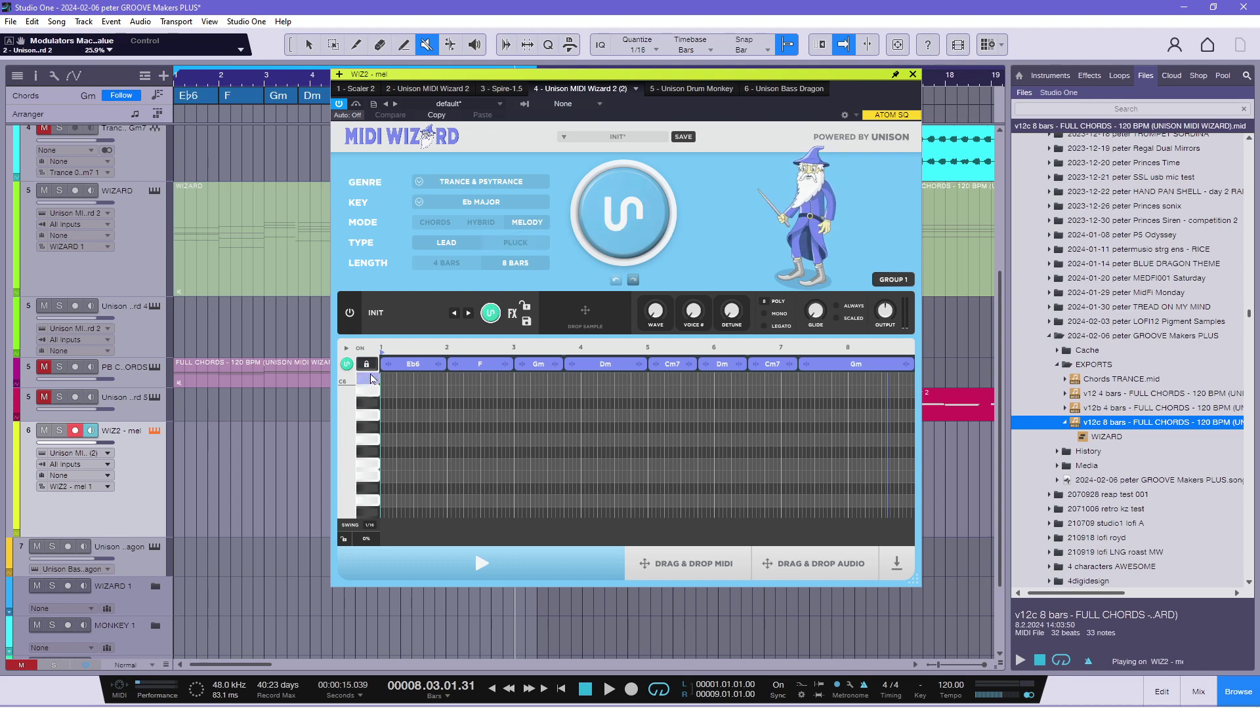
left_click(641, 216)
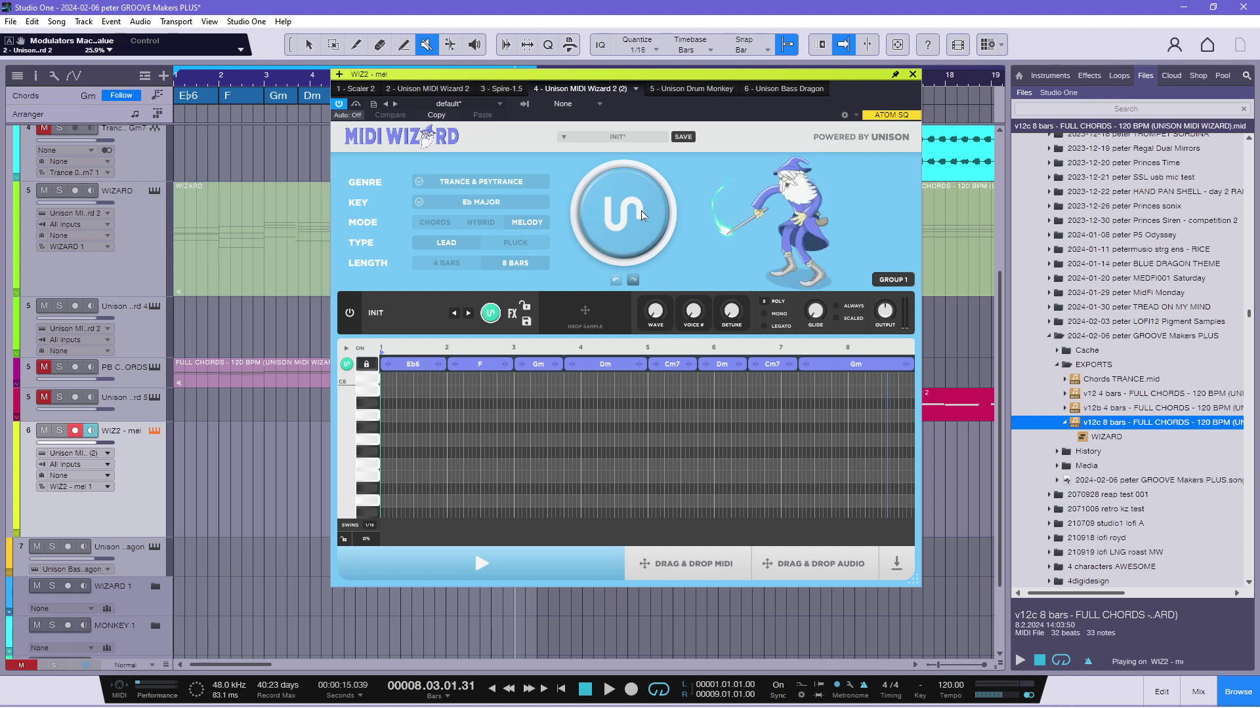
key("space")
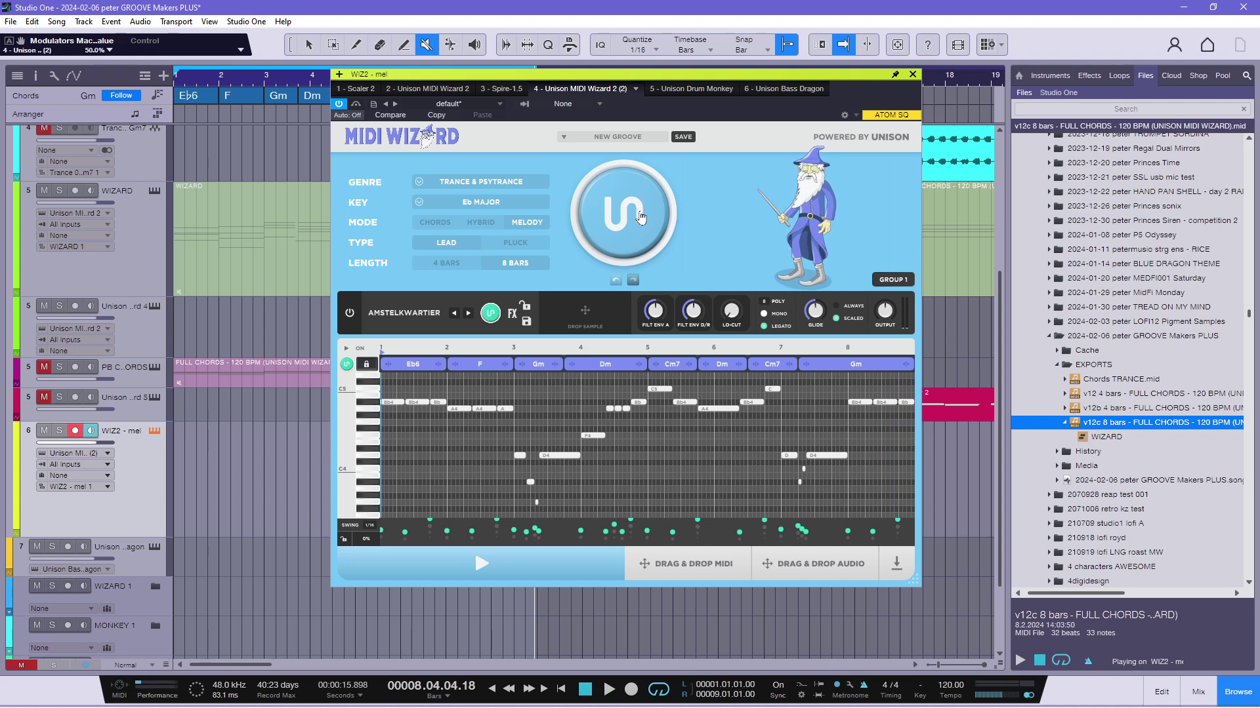
Audition the melody, regenerate only the notes in its first two bars, over the Eb6 and F chords, and play the result.
key("space")
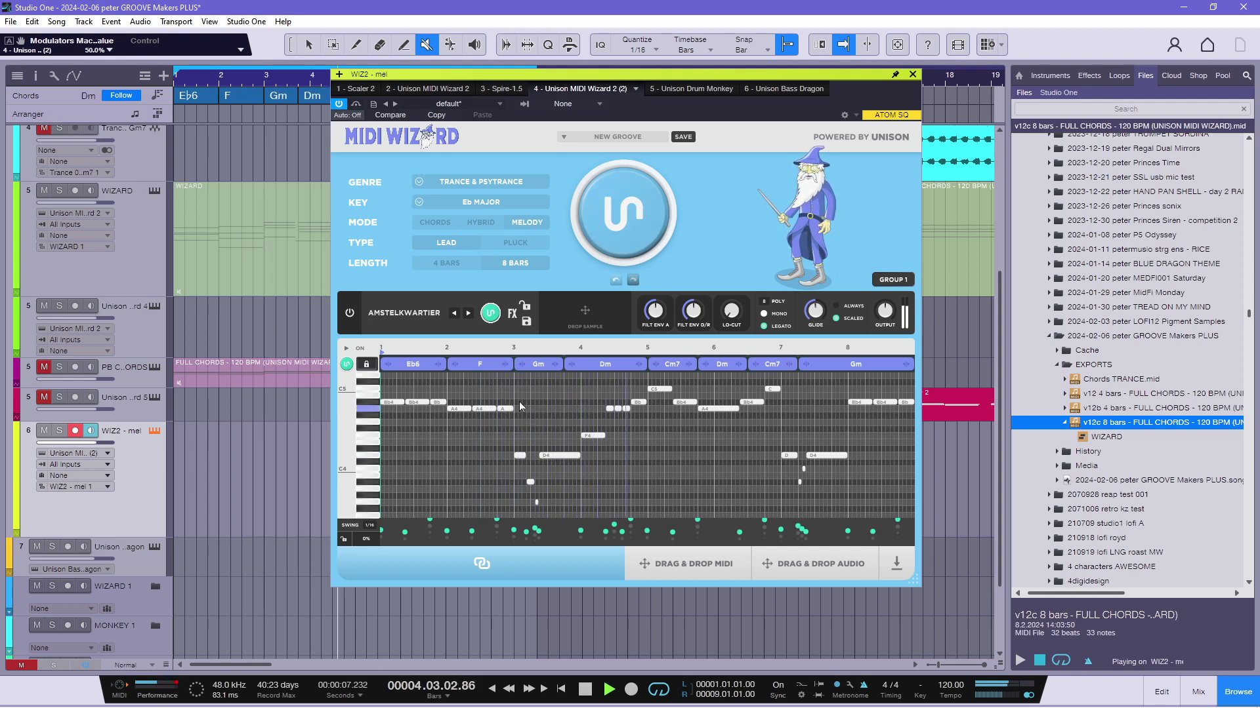
key("space")
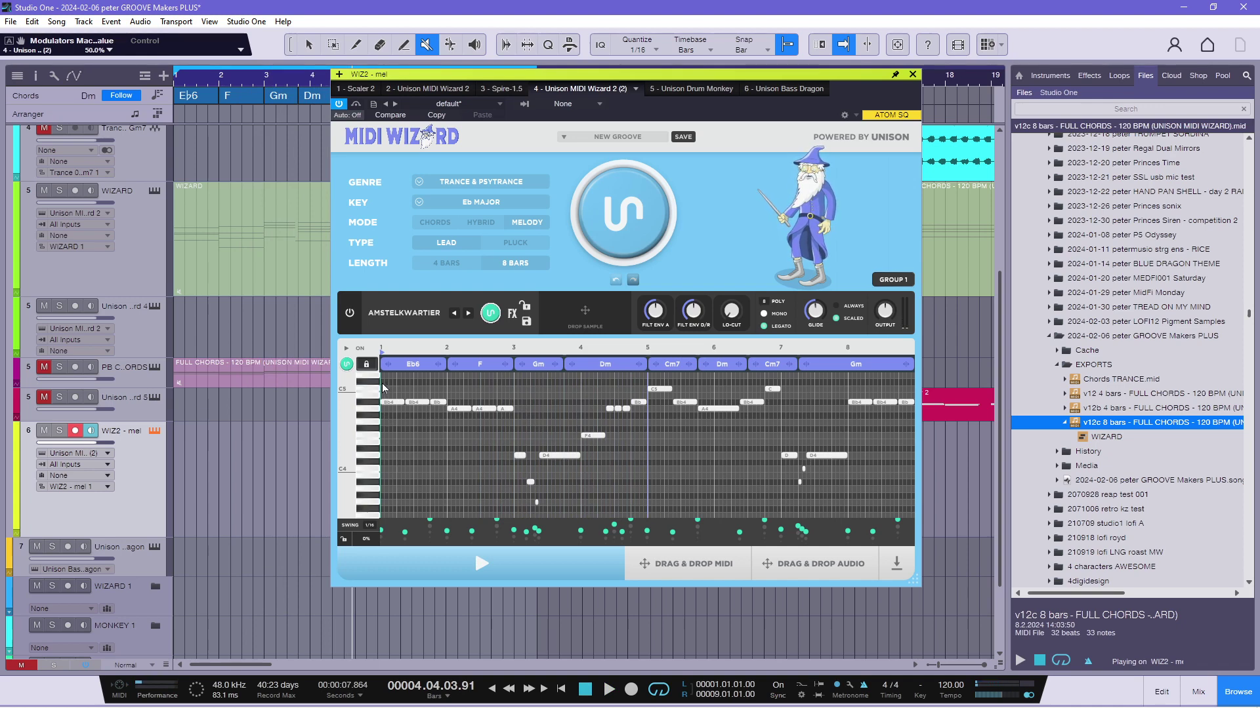
left_click_drag(384, 388, 524, 392)
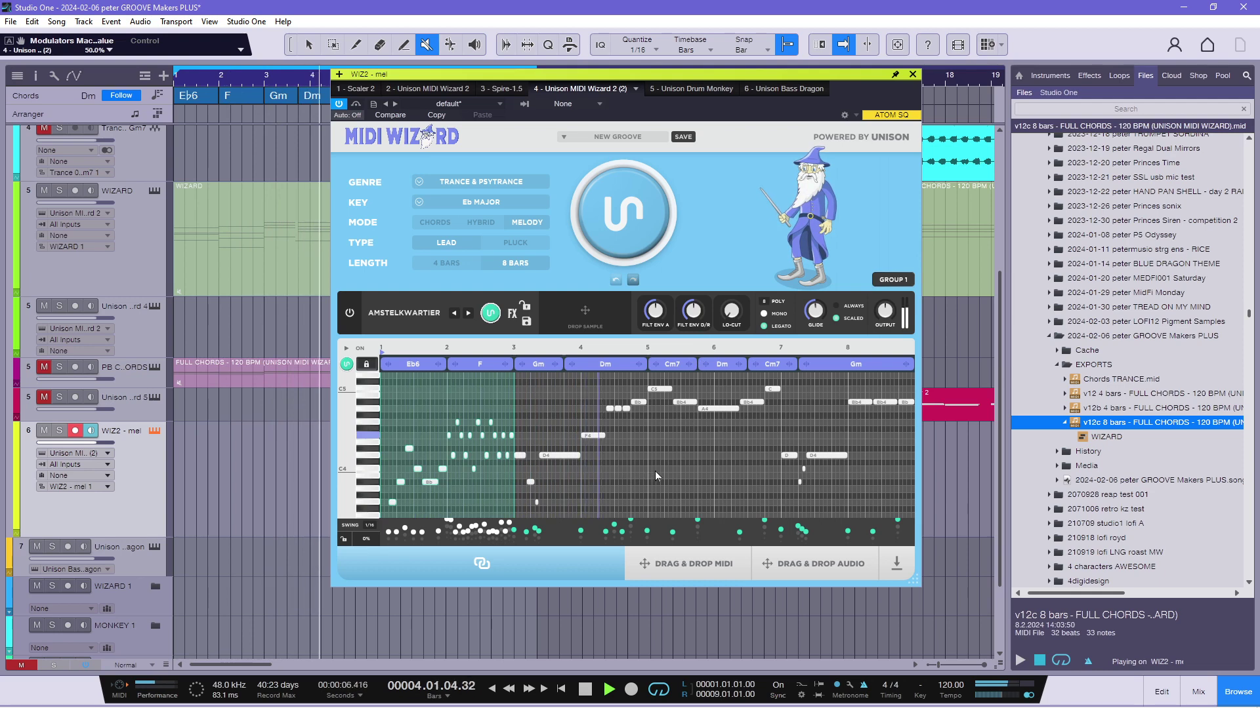
key("space")
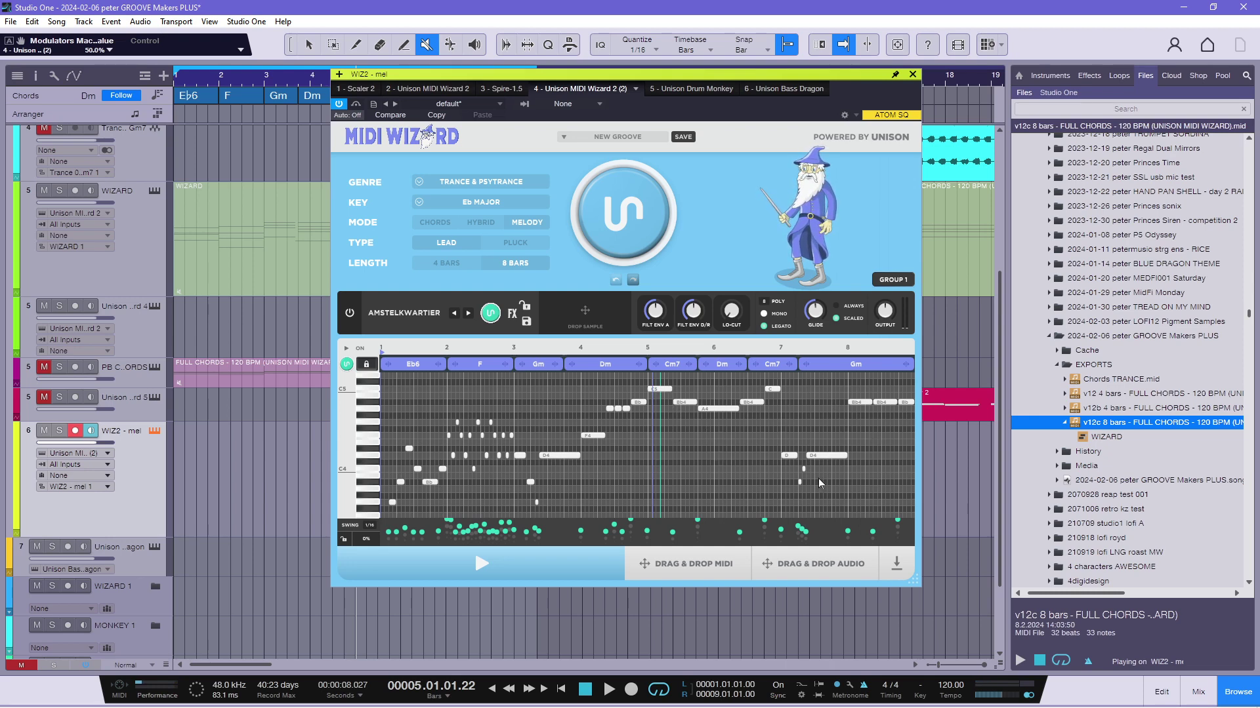
Save the melody groove as preset "20240208 GO MEL" and close the plugin window.
left_click(683, 137)
type("20")
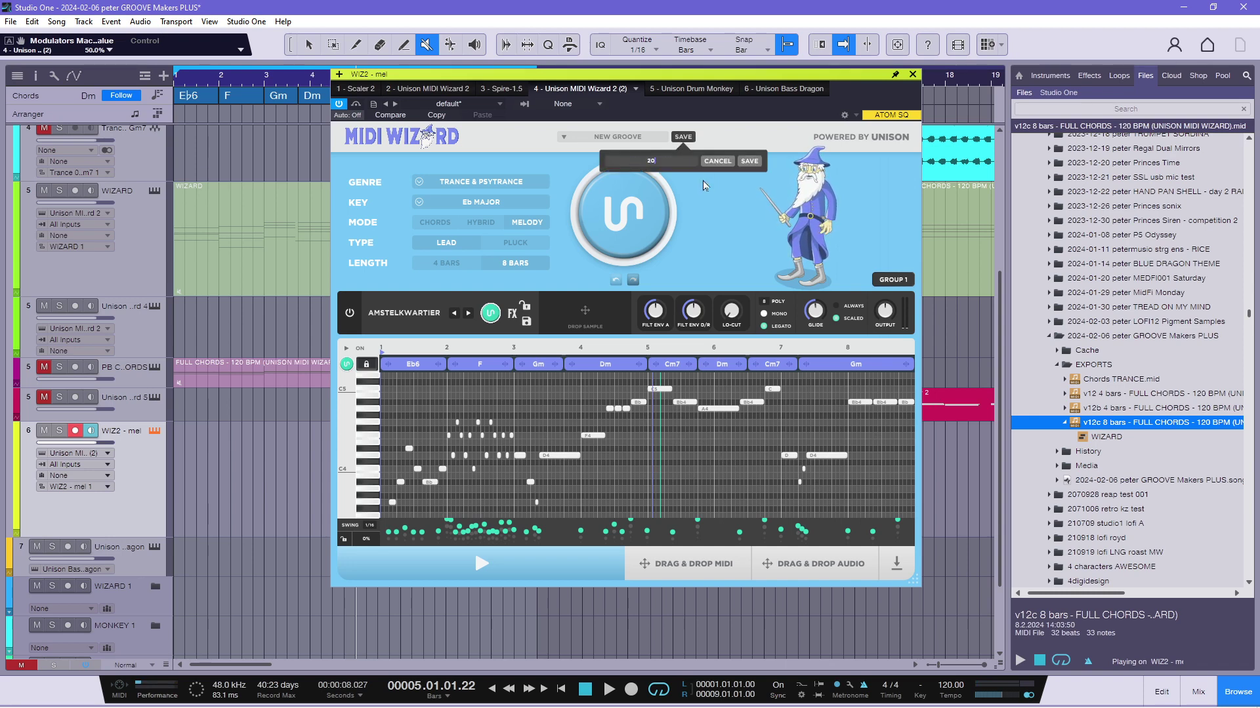
type("240208 GO MEL")
left_click(748, 169)
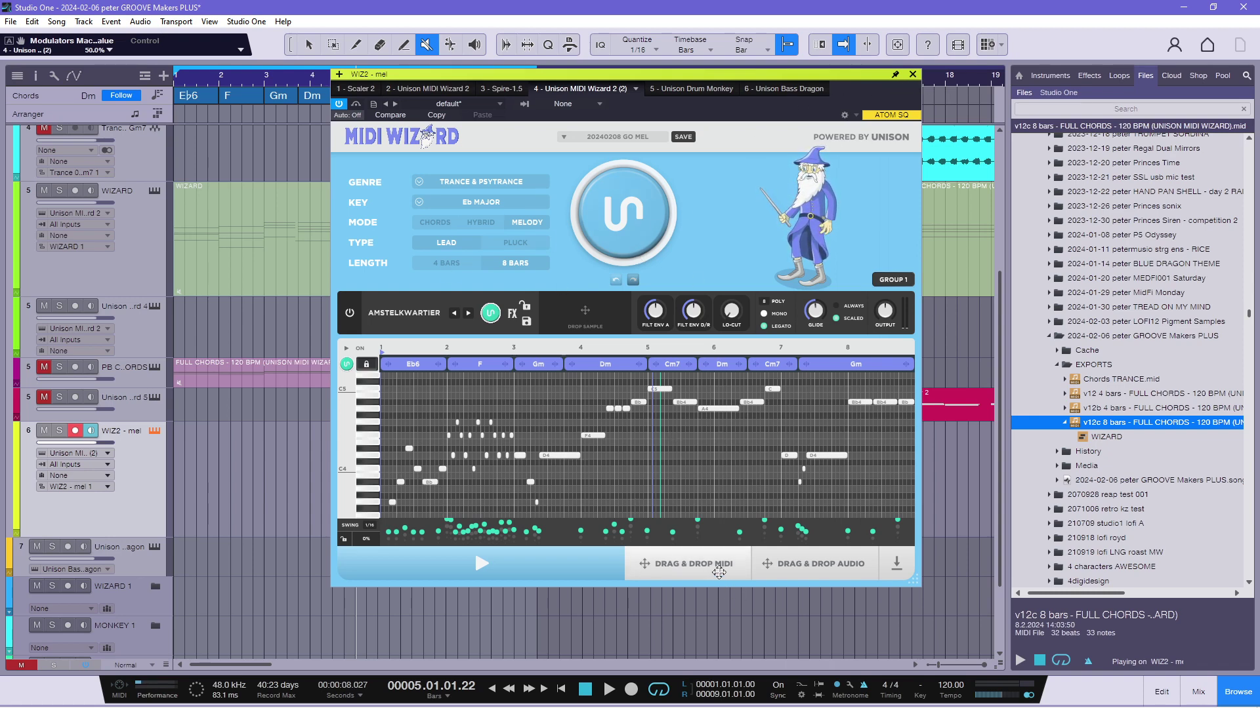
left_click_drag(802, 571, 331, 382)
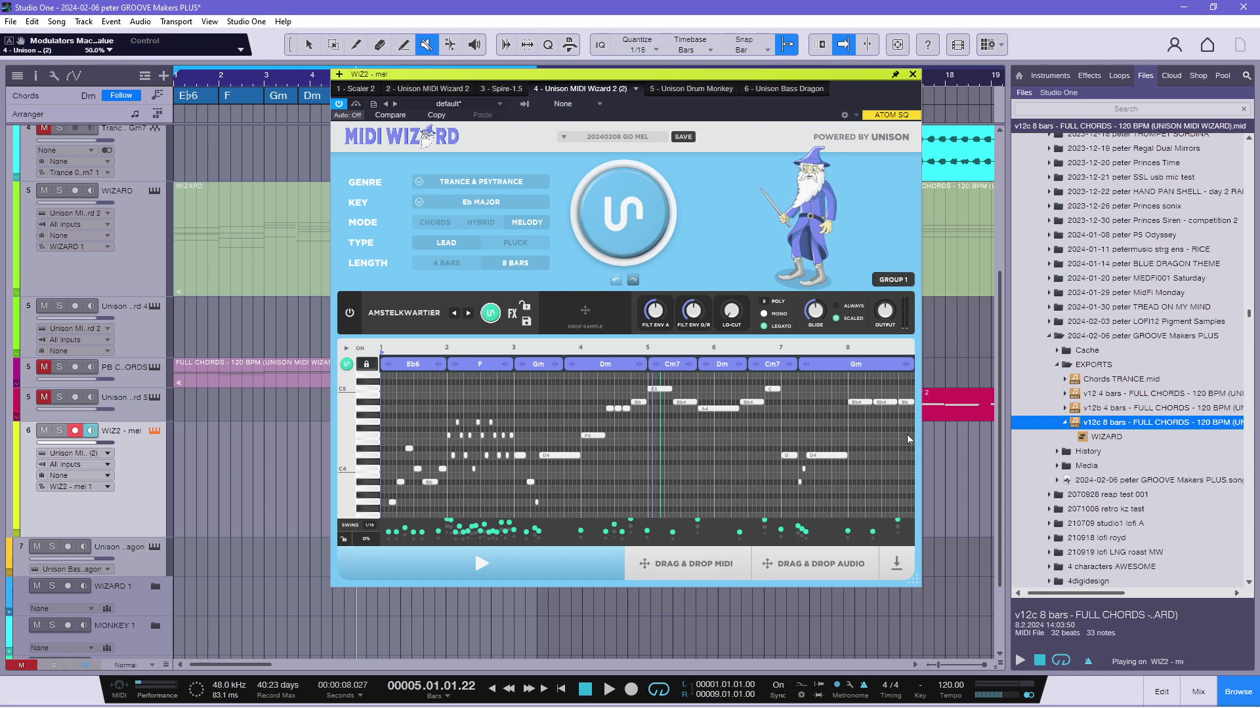
left_click(913, 75)
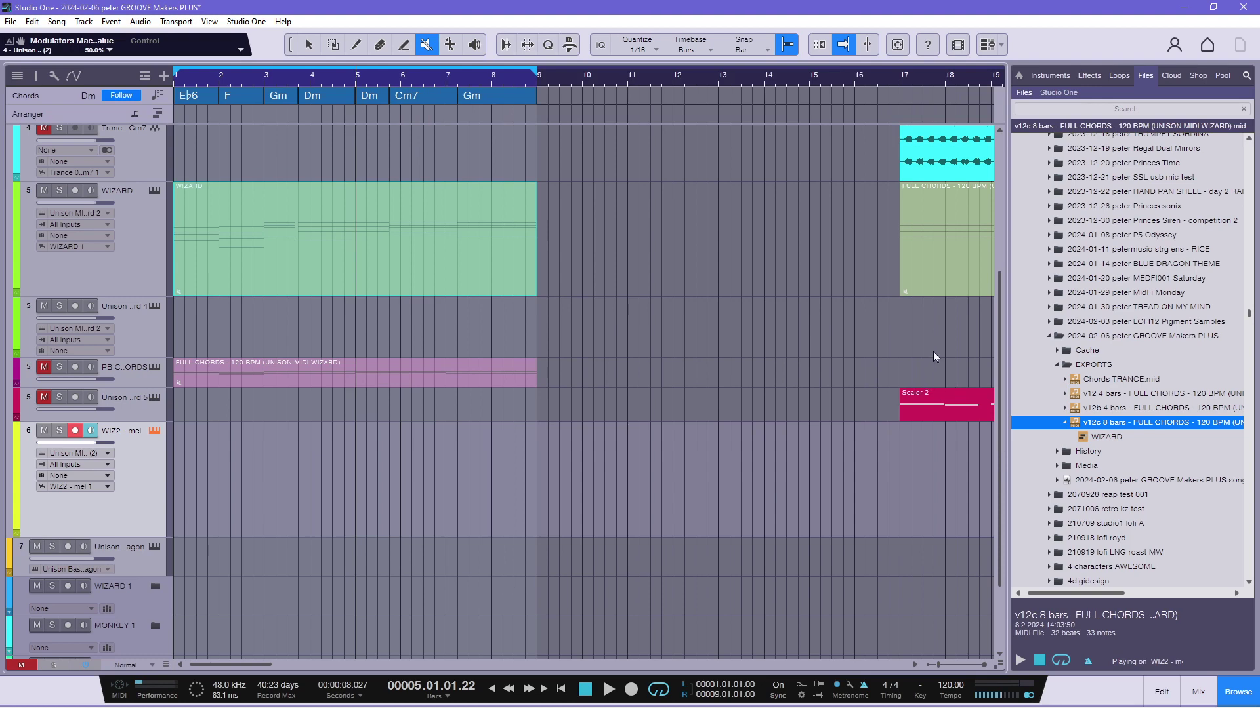
Reopen the WIZ2 - mel MIDI Wizard instance, switch its group link off, relink it to Group 1 and close the plugin window.
key("shift+F11")
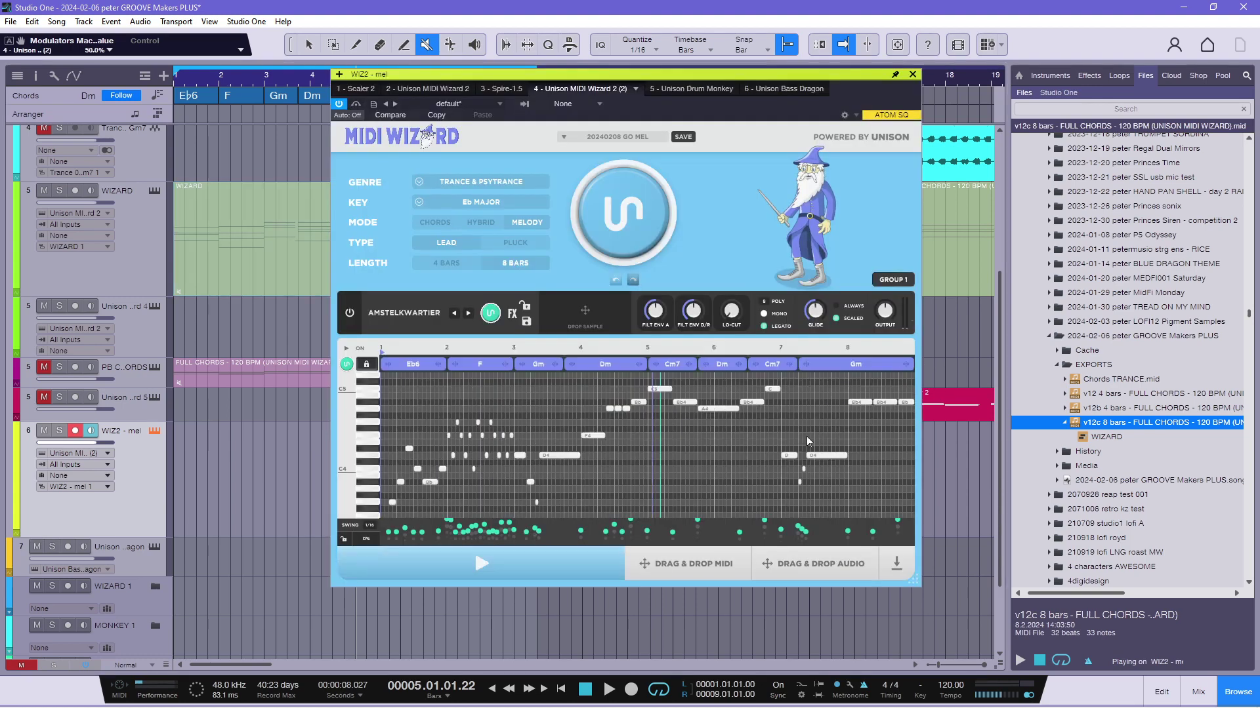
left_click(897, 280)
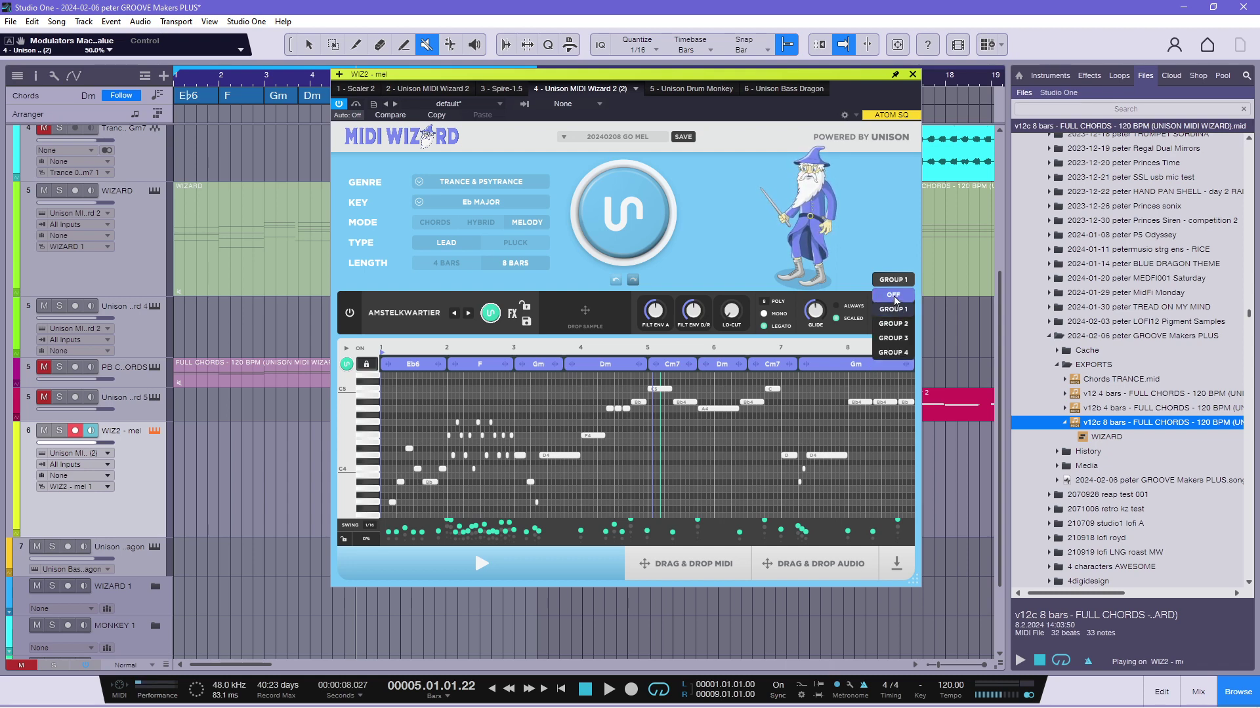
left_click(893, 296)
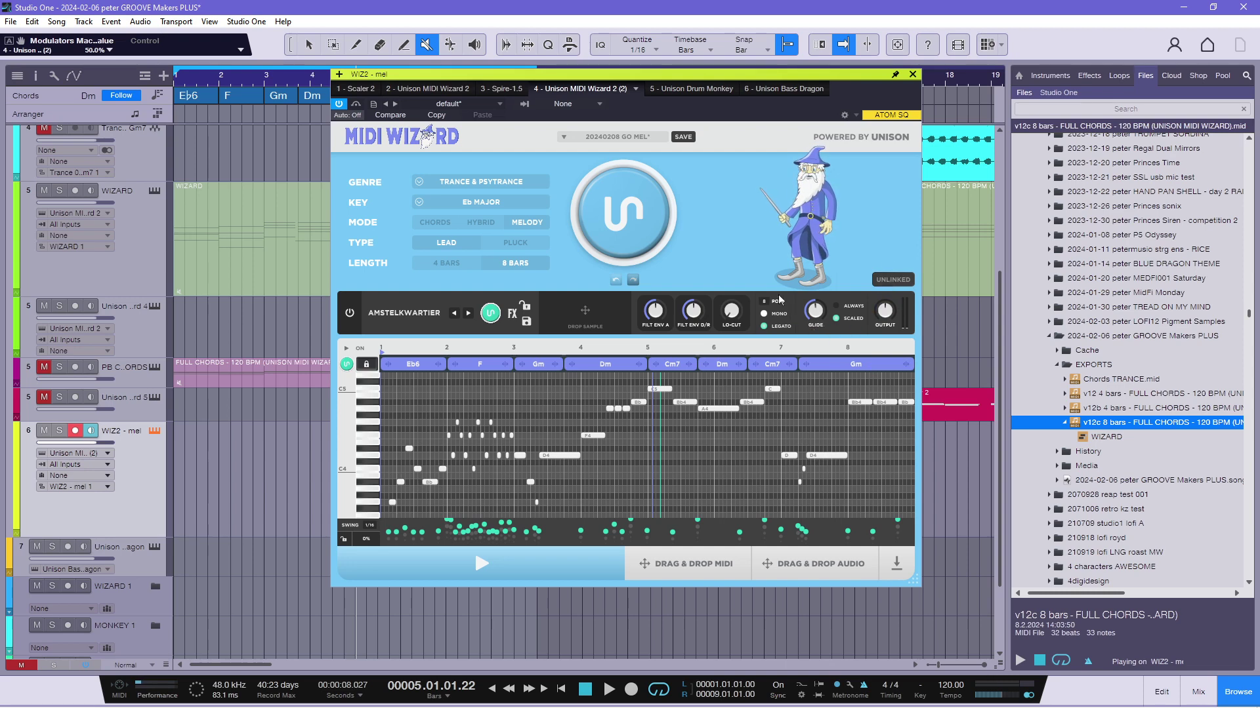
left_click(889, 283)
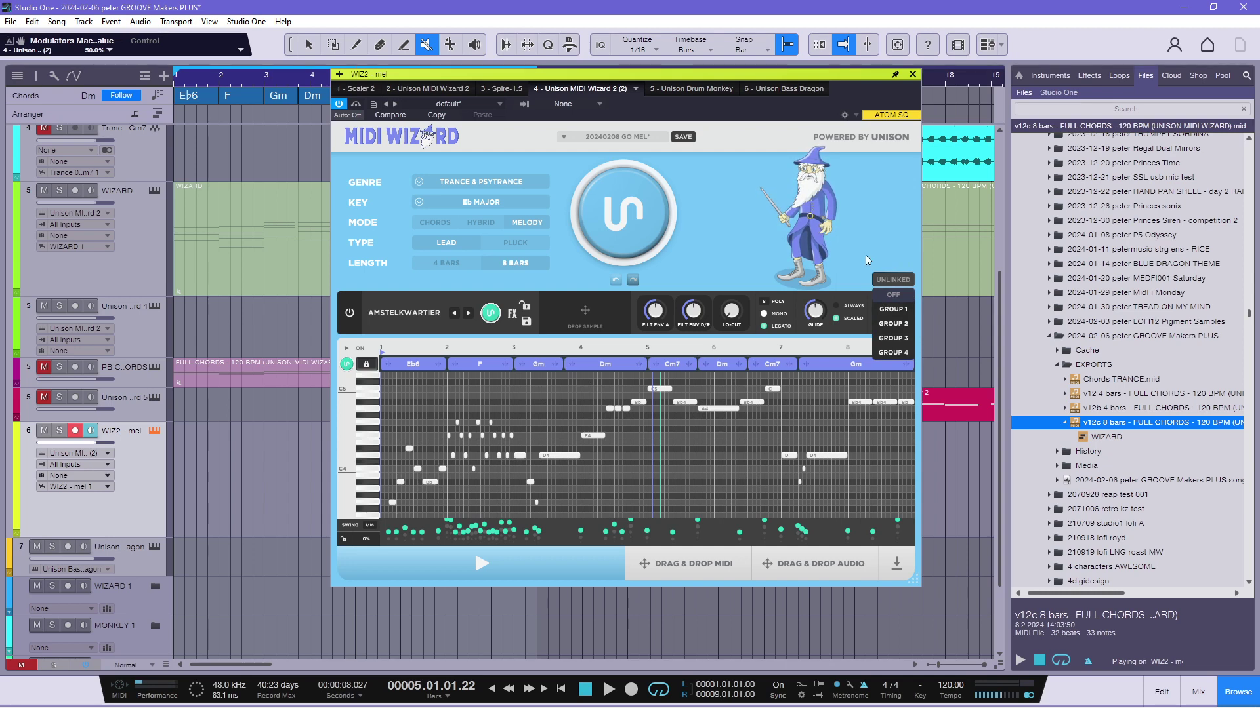
left_click(896, 309)
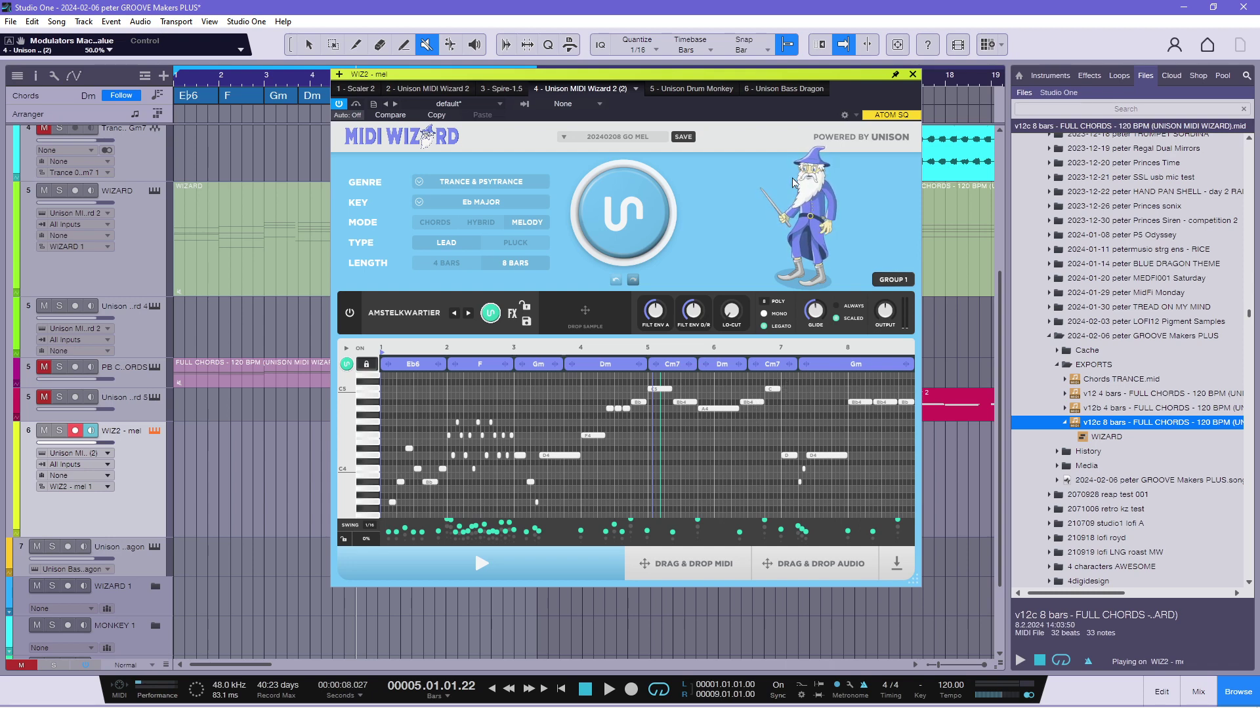
left_click(912, 75)
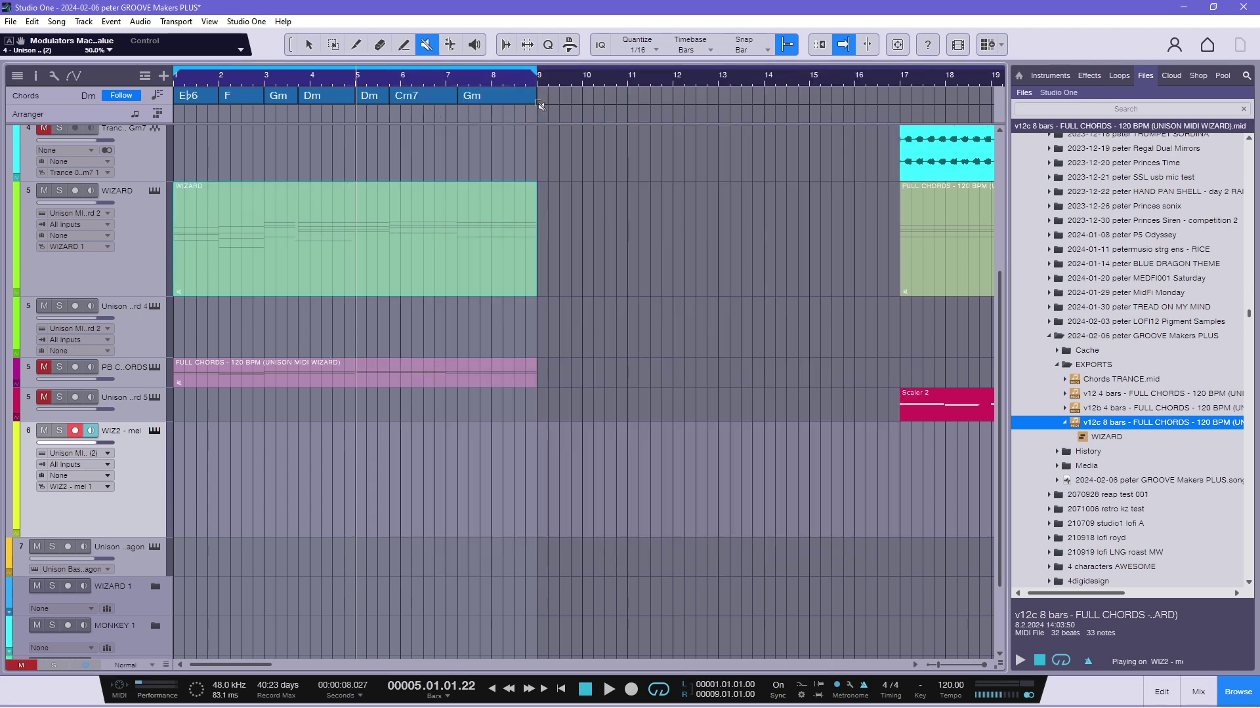
Shorten the song's loop range to the first four bars, play it and activate the Arrow tool.
left_click_drag(536, 71, 353, 85)
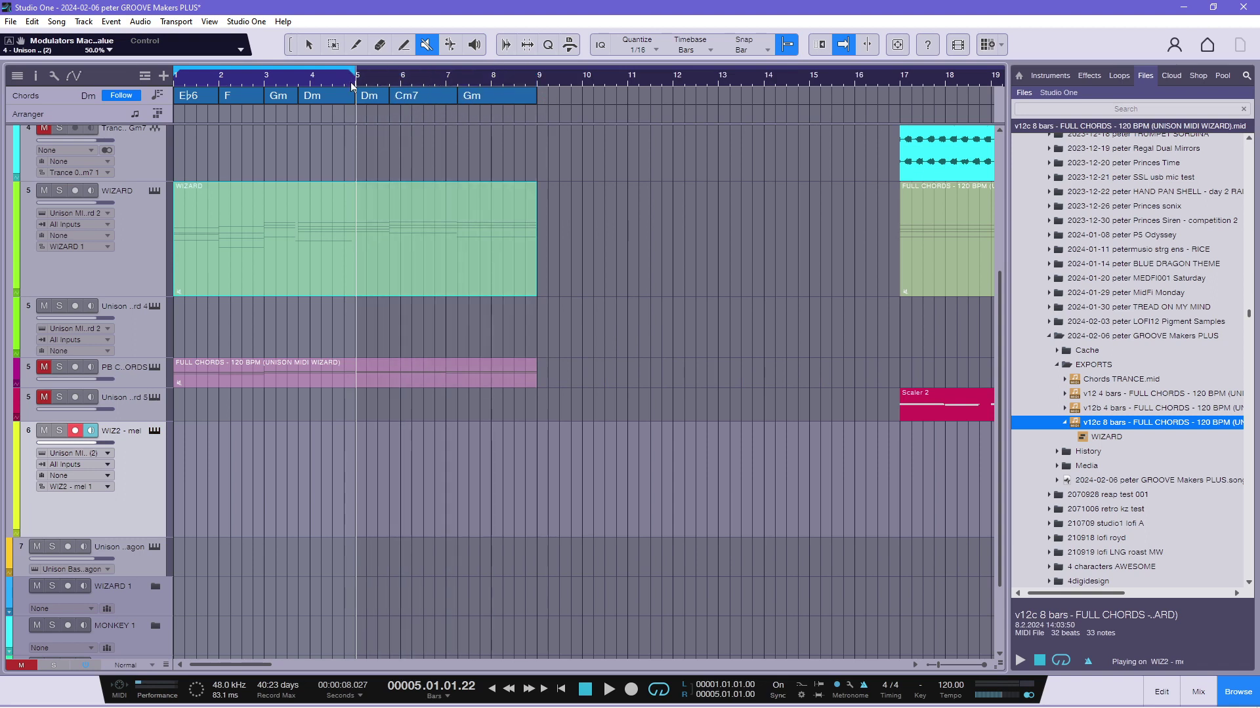
key("space")
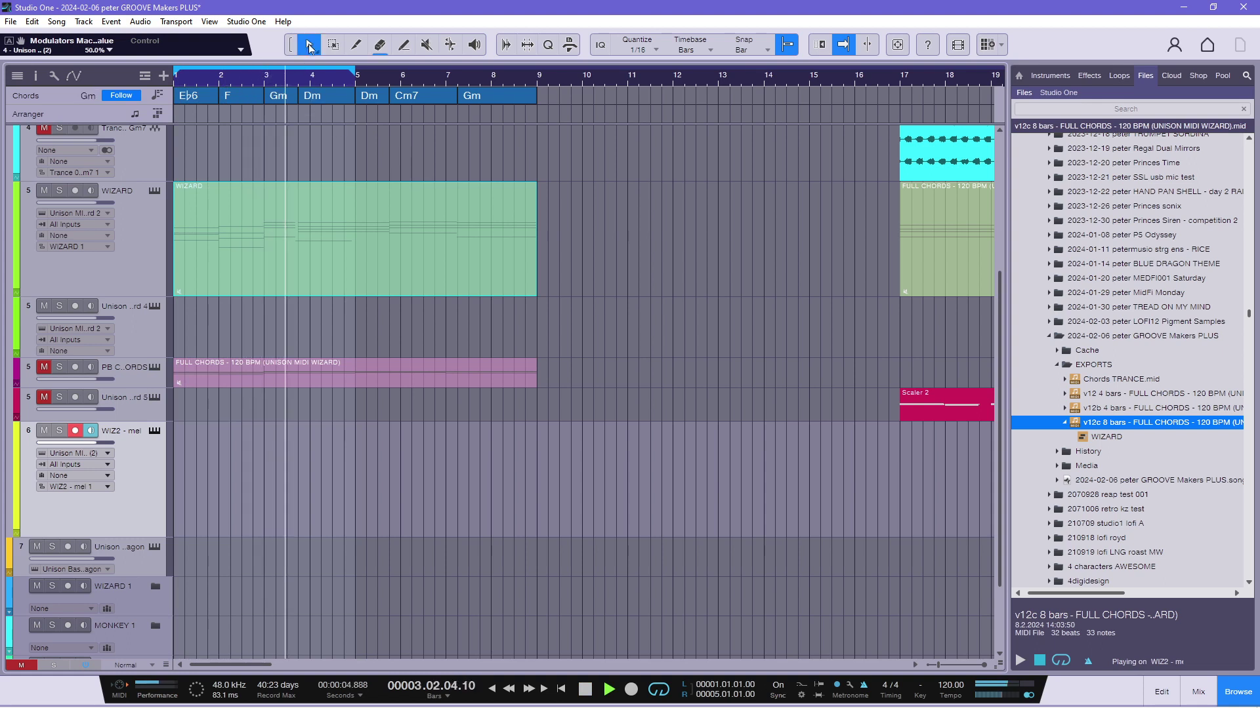
key("1")
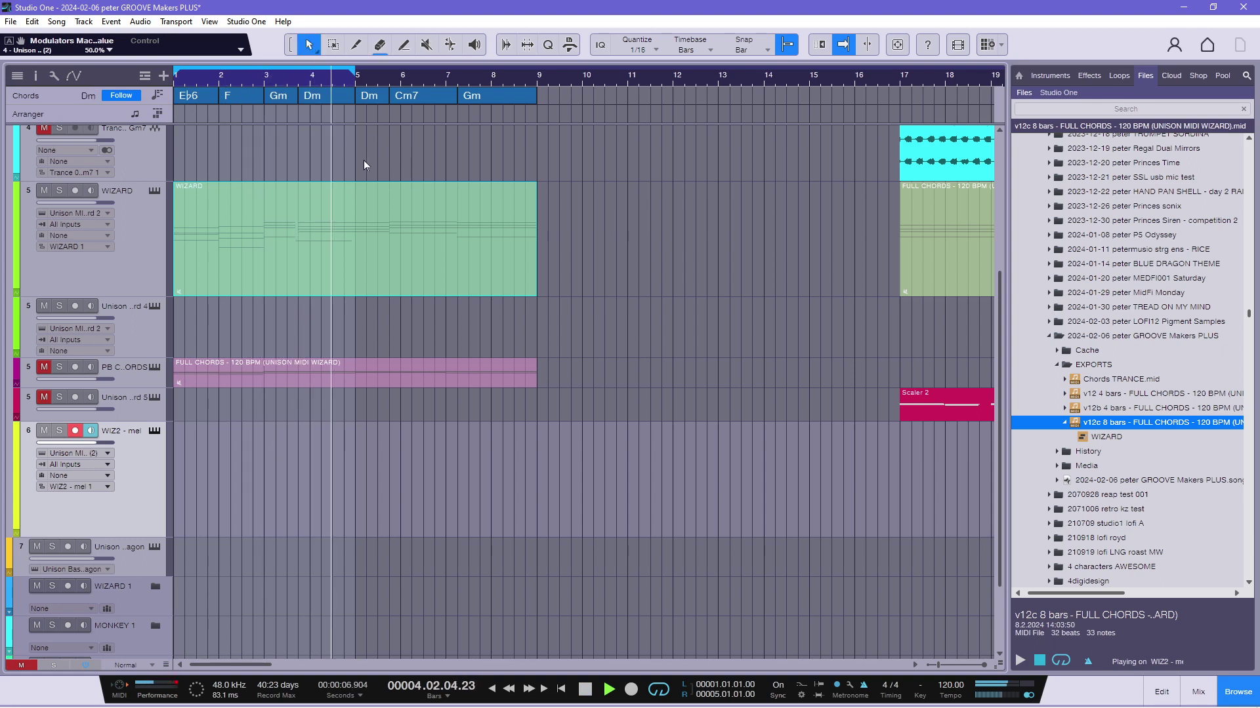
key("space")
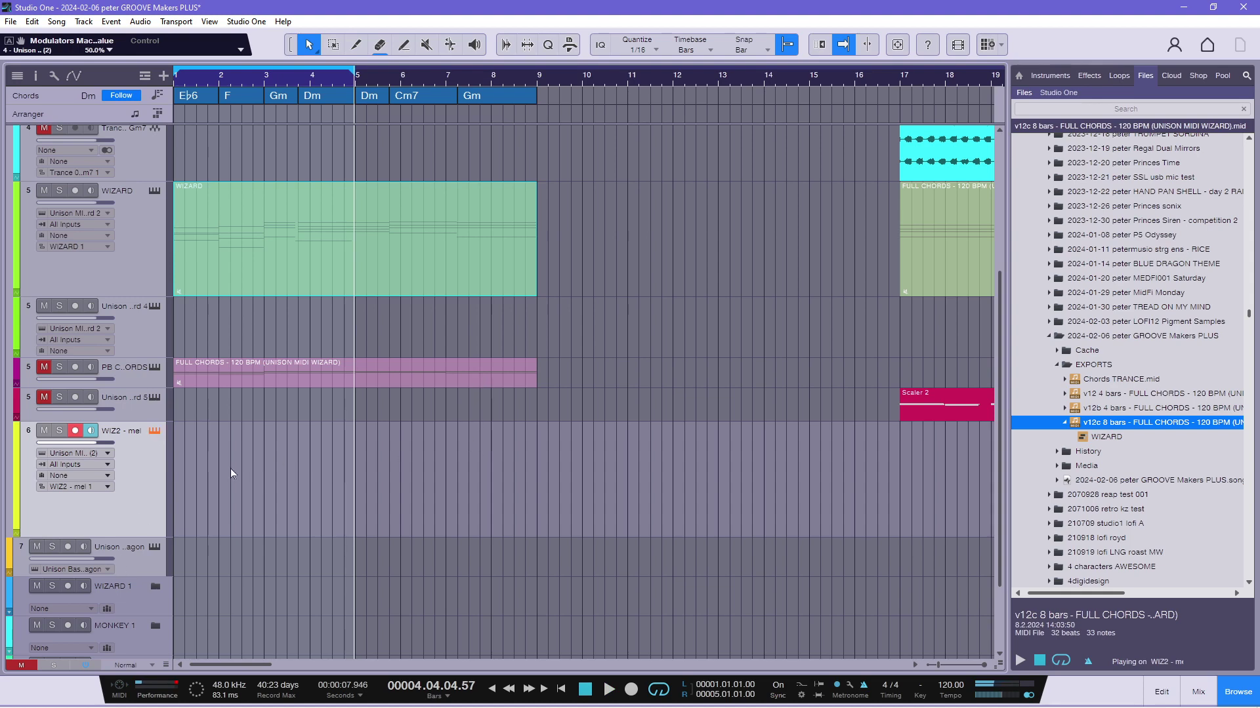
Reopen the WIZ2 - mel MIDI Wizard instance, play the melody and examine the notes over the F chord in bar 2.
key("F11")
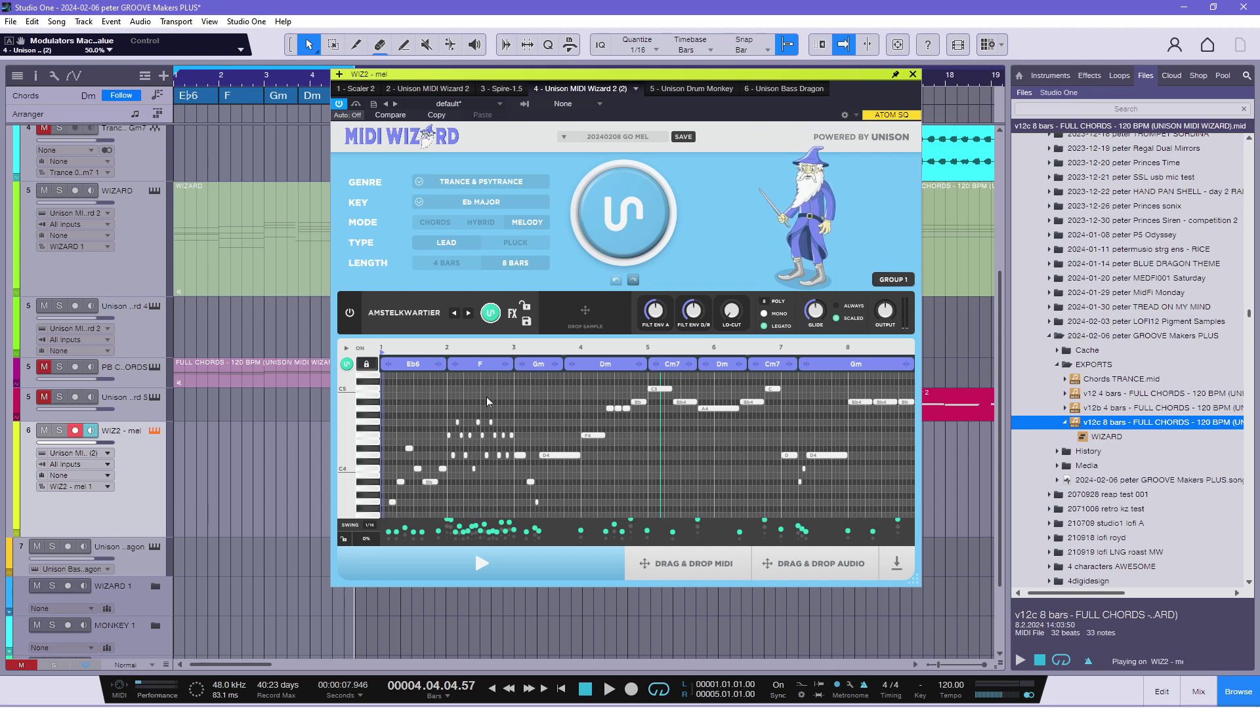
key("space")
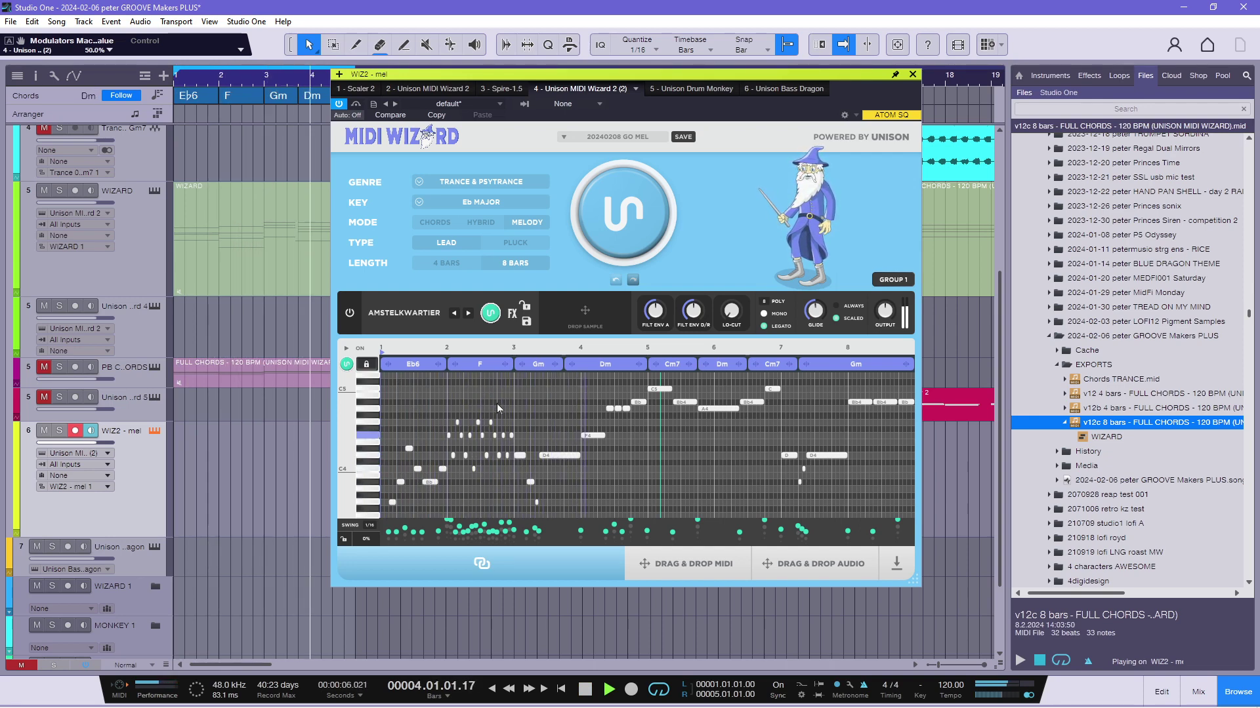
key("space")
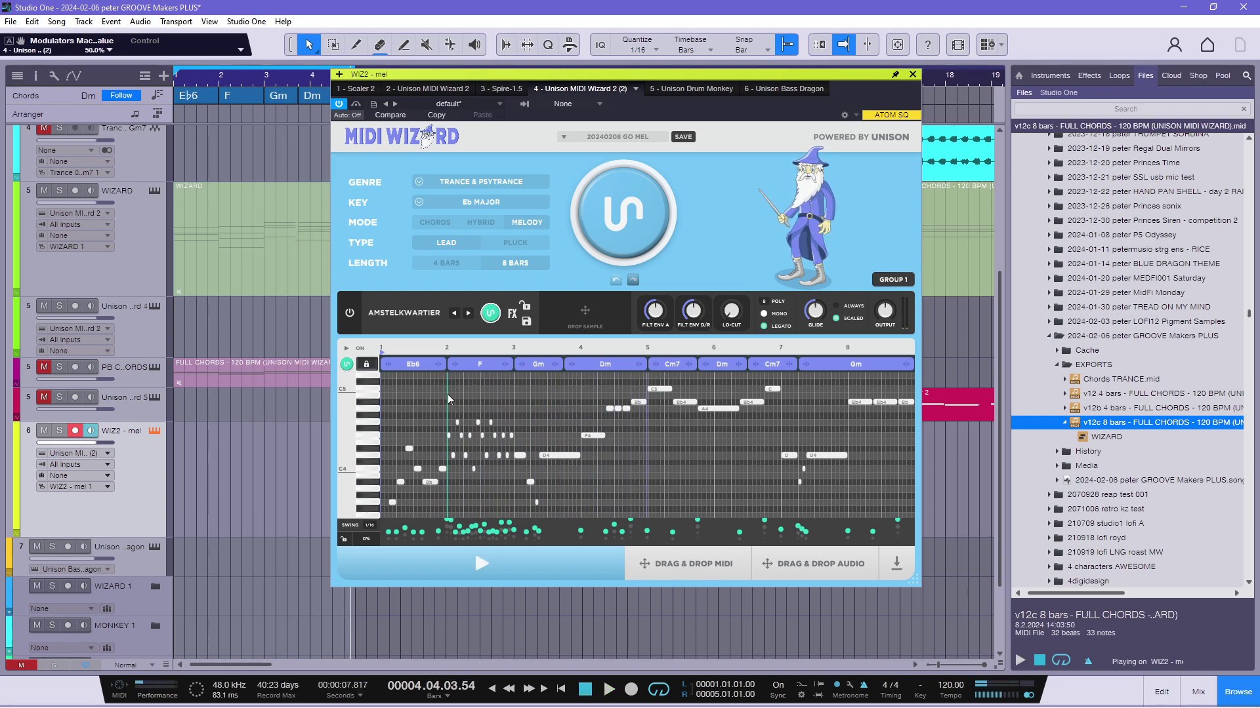
left_click_drag(447, 395, 508, 471)
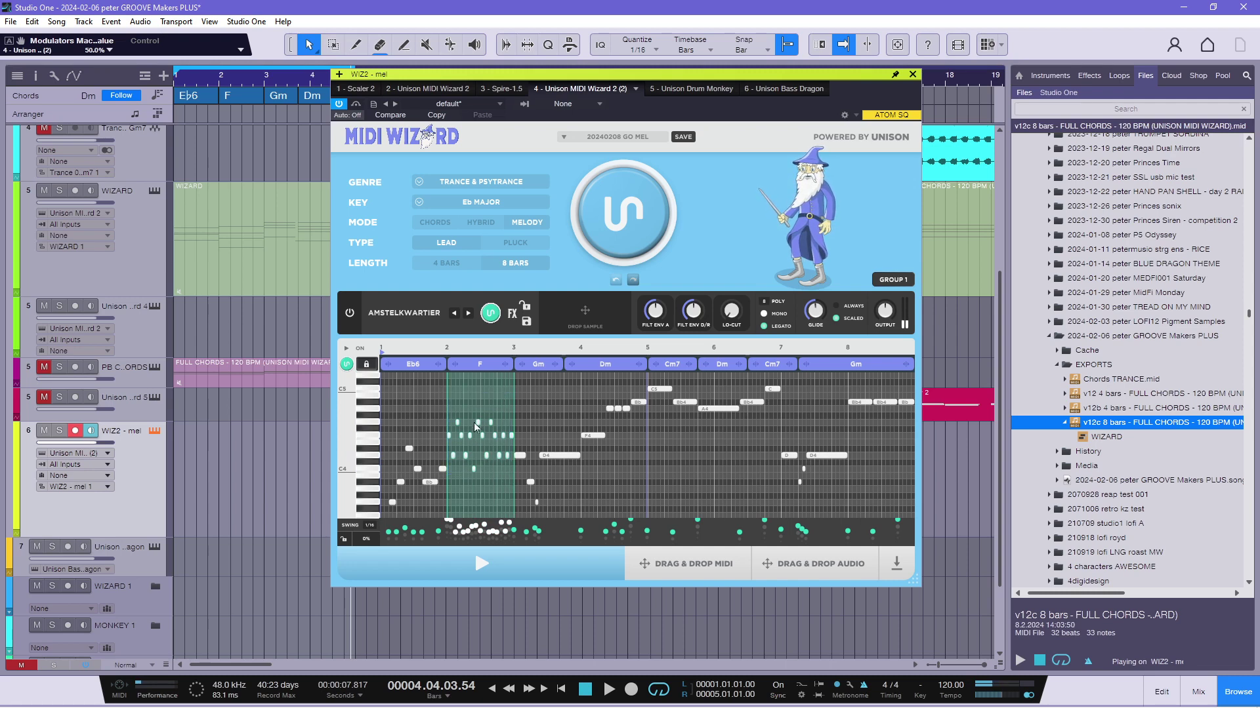
left_click(555, 392)
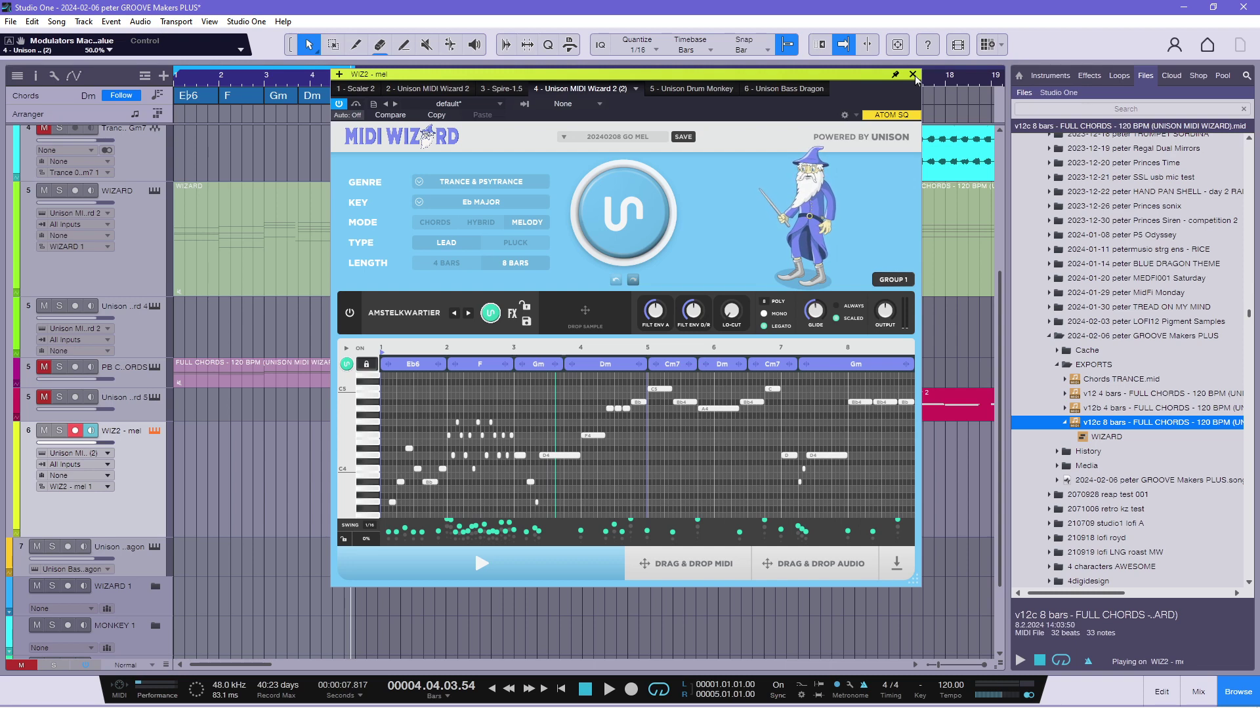
Collapse the v12c 8 bars MIDI file in the browser, close the plugin window and play the loop from the start.
left_click(1065, 423)
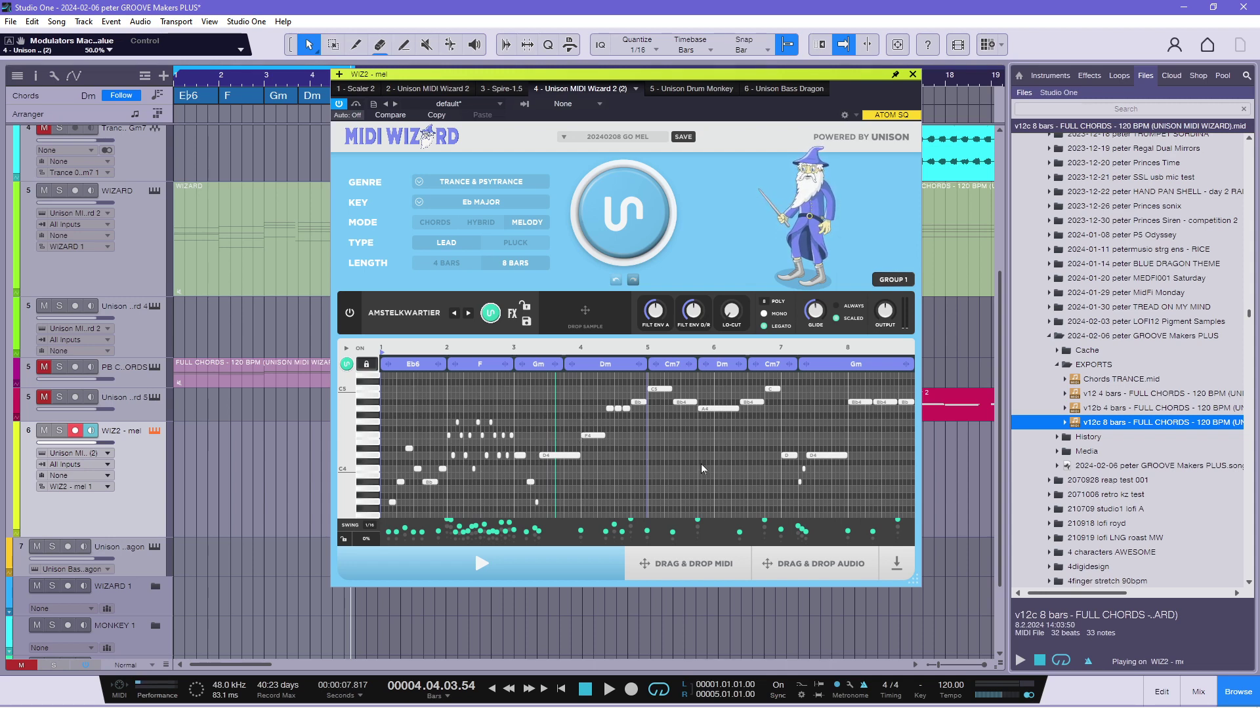
left_click(913, 74)
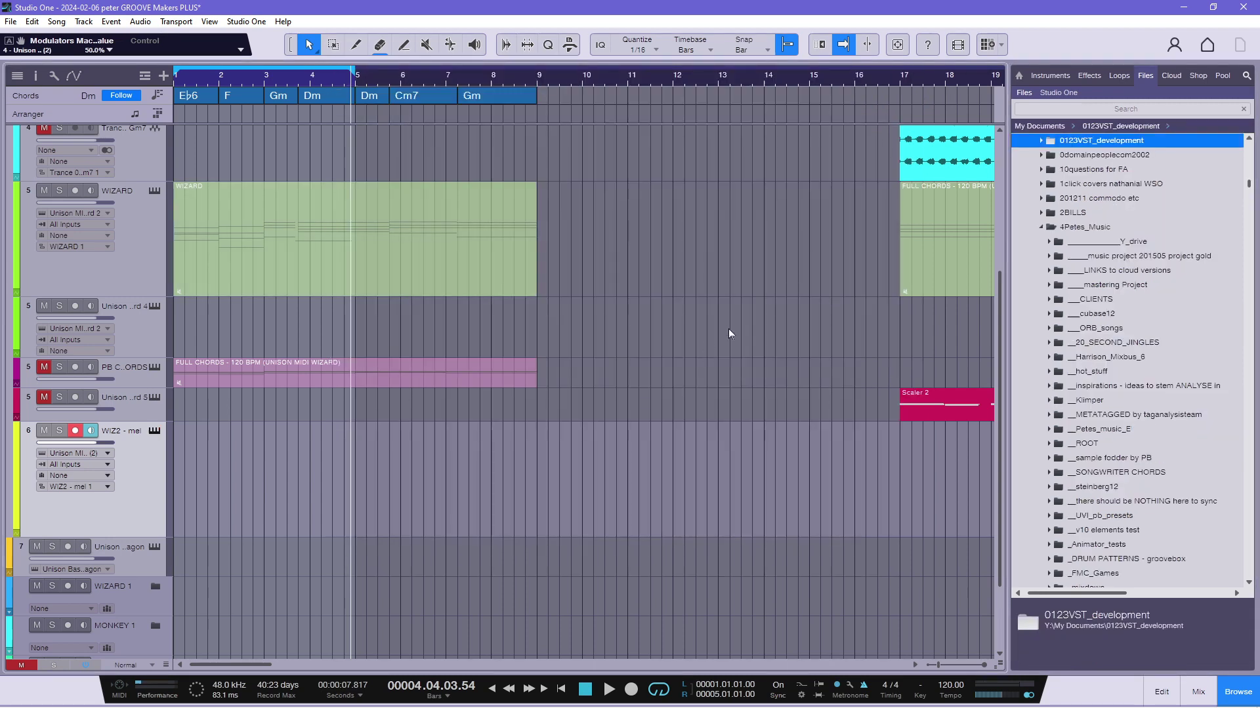
key("Home")
key("space")
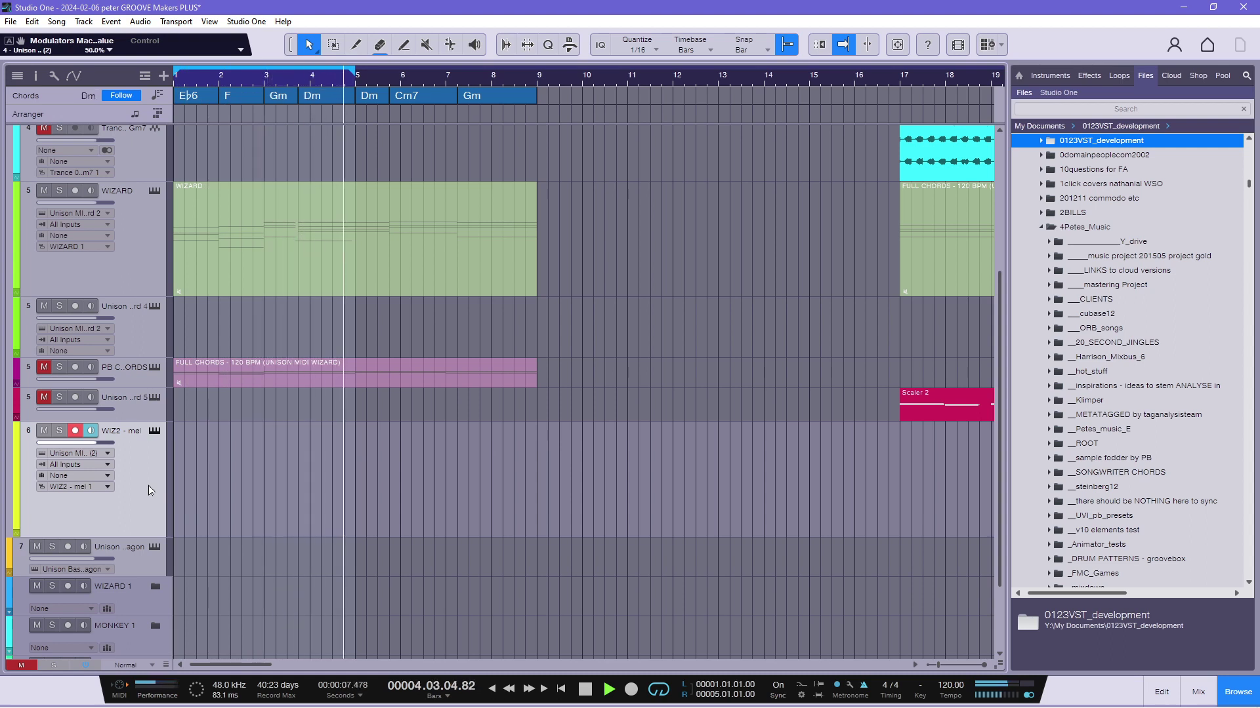
key("space")
View the DRUM track's Drum Monkey pattern and close the plugin window.
scroll(148, 486, "up", 5)
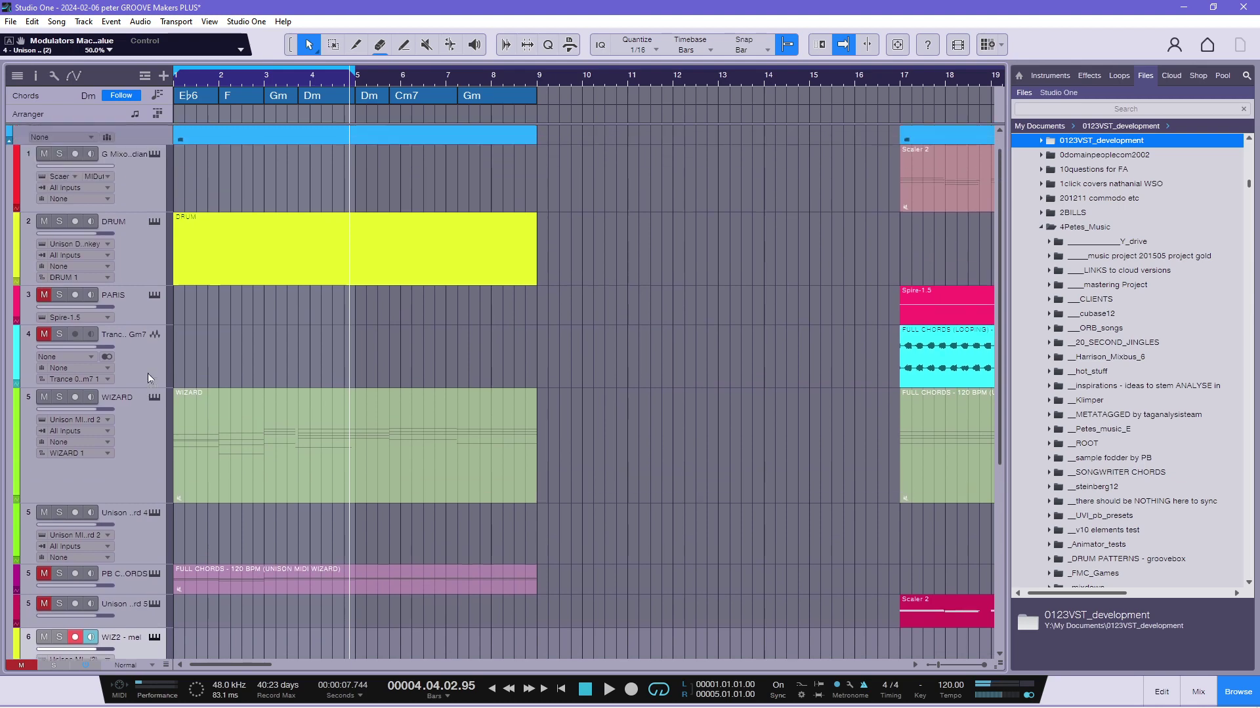
scroll(140, 271, "up", 1)
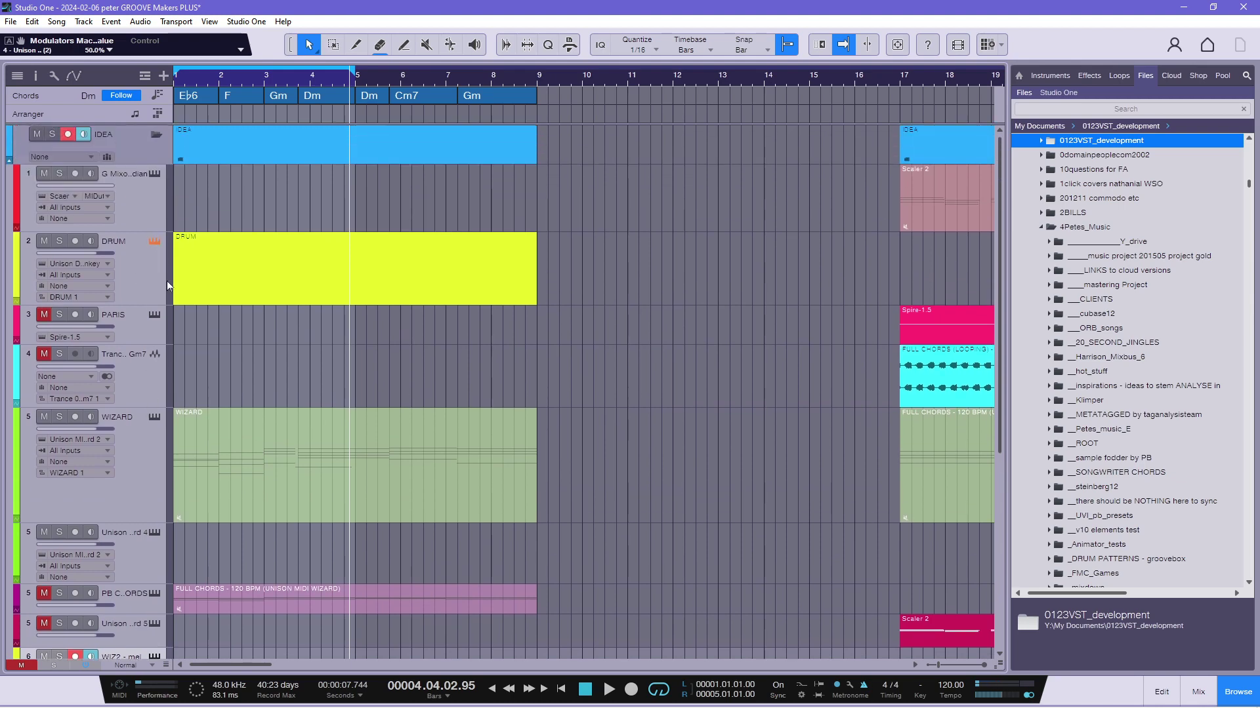
double_click(431, 267)
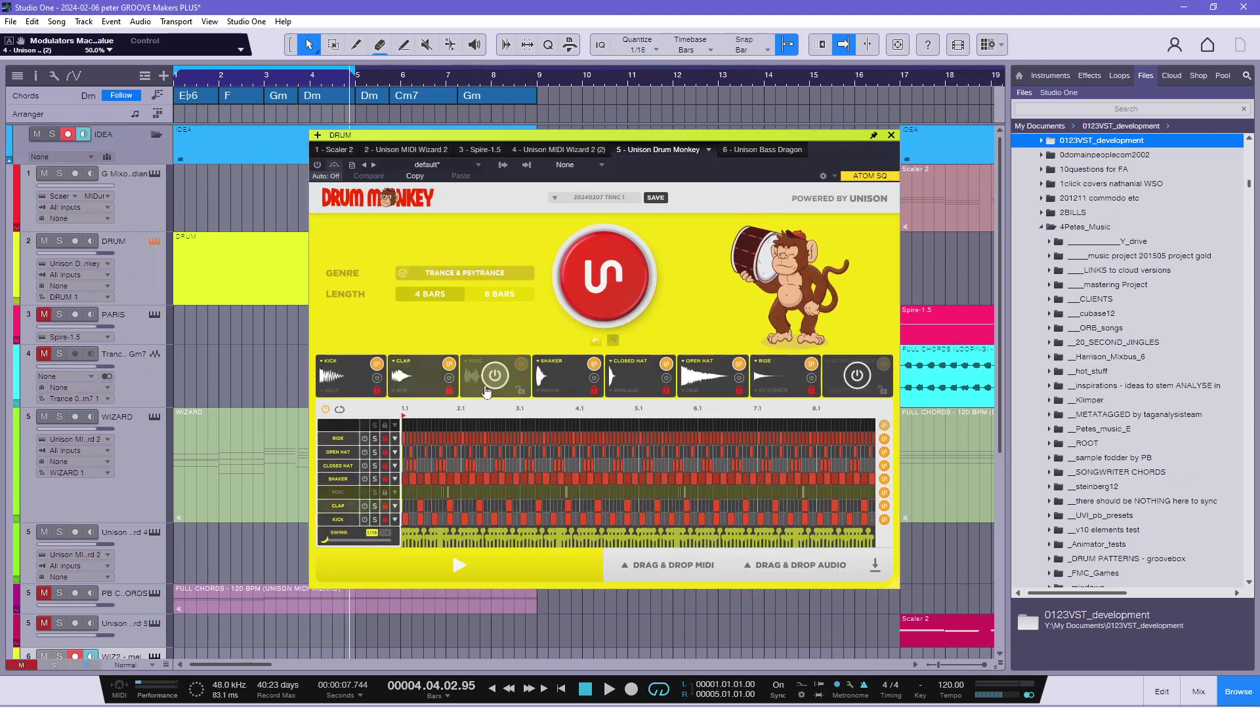
left_click(890, 136)
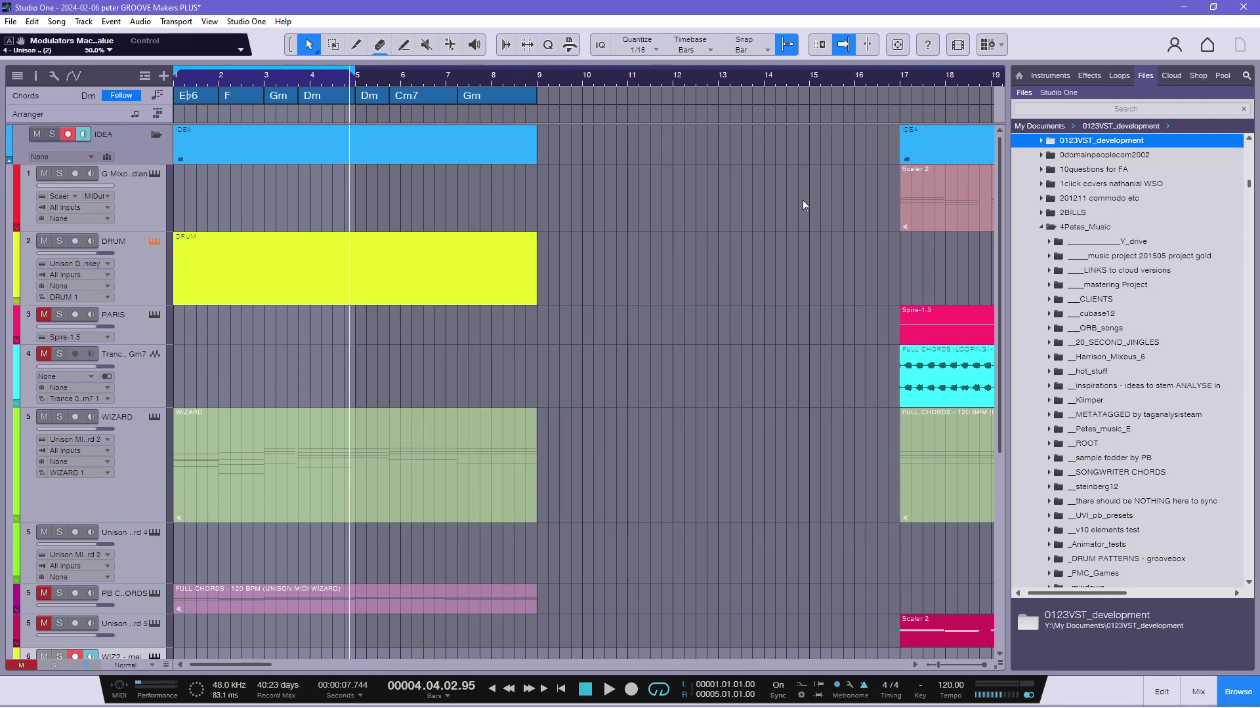
Open the WIZARD track's MIDI Wizard instance and view the chord selector for the first chord, Eb6, leaving the chord as it is.
left_click(153, 452)
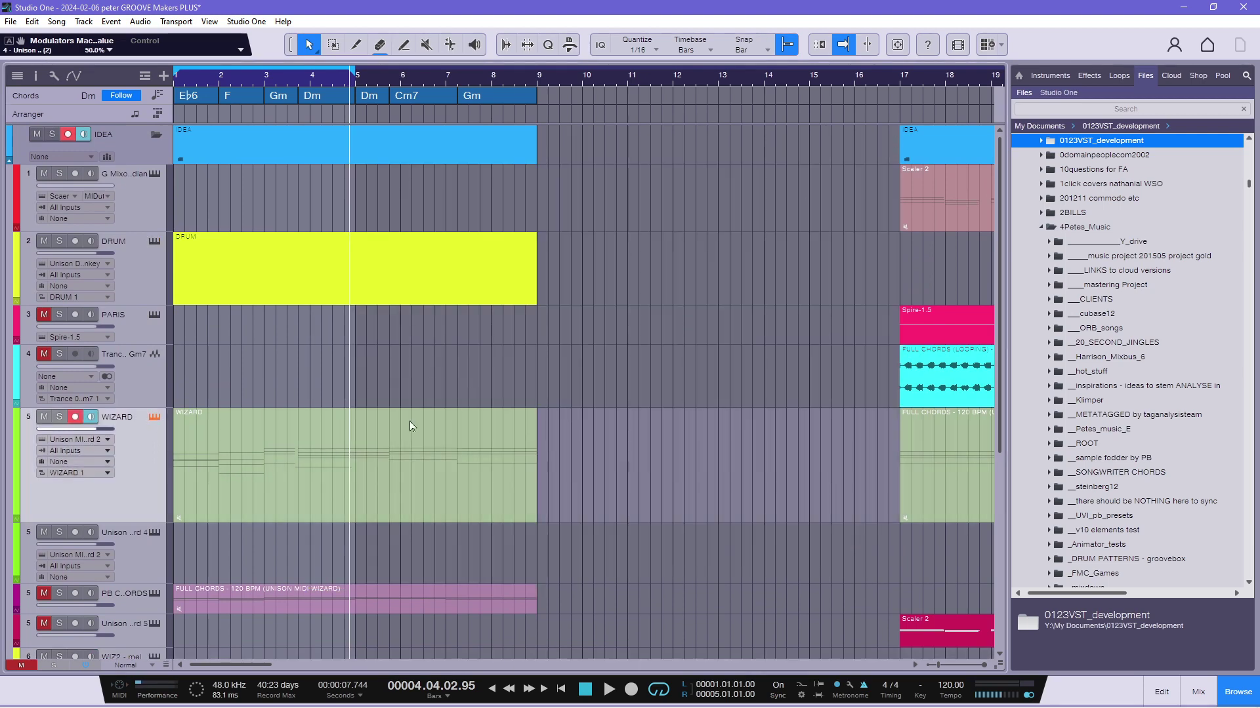
left_click(155, 417)
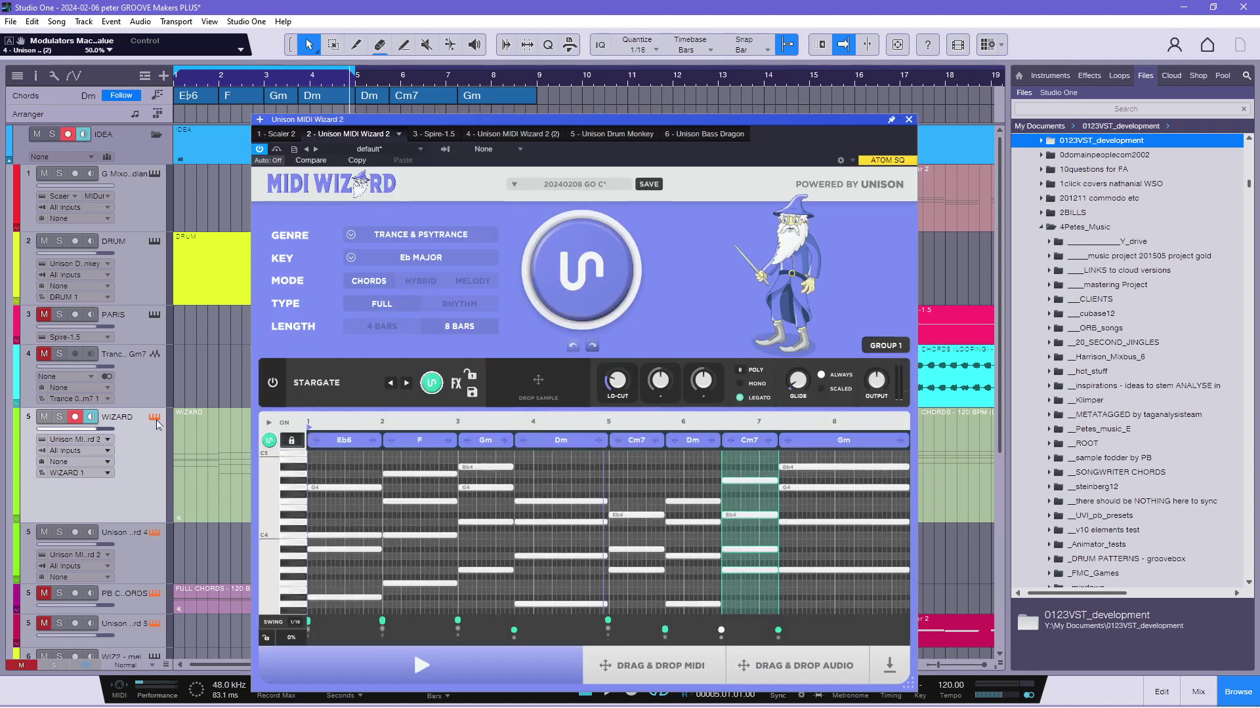
left_click(345, 440)
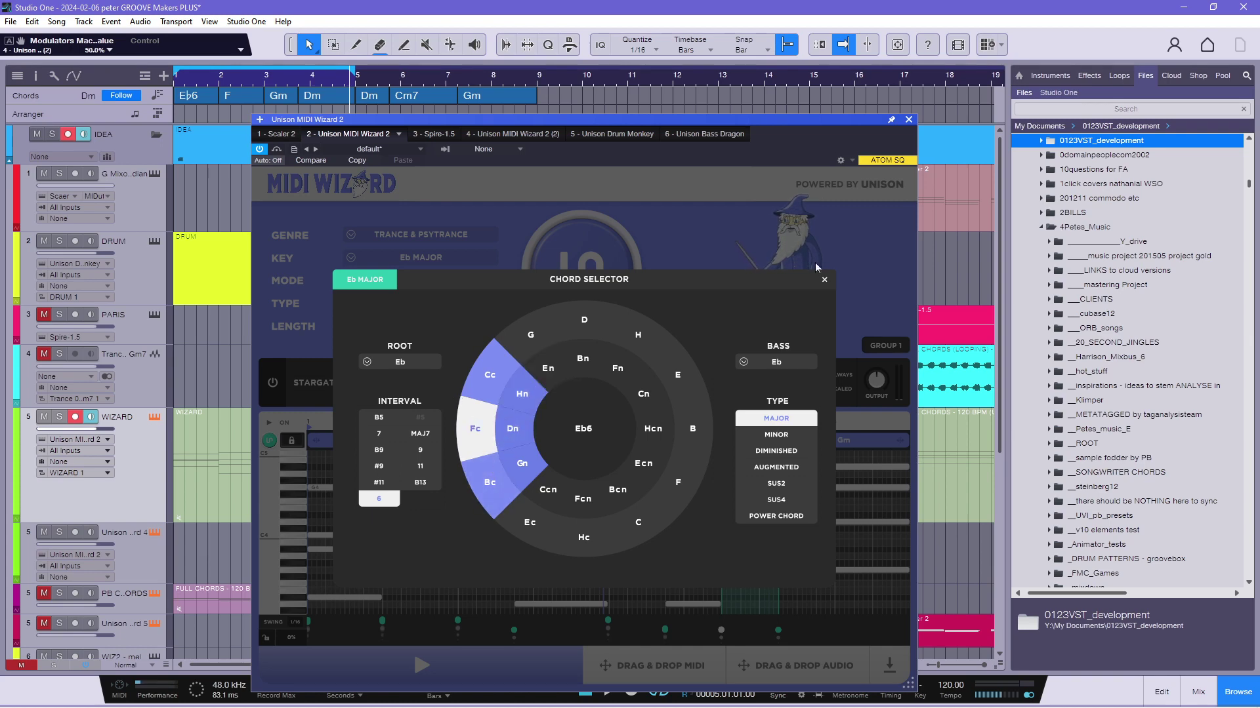
left_click(823, 281)
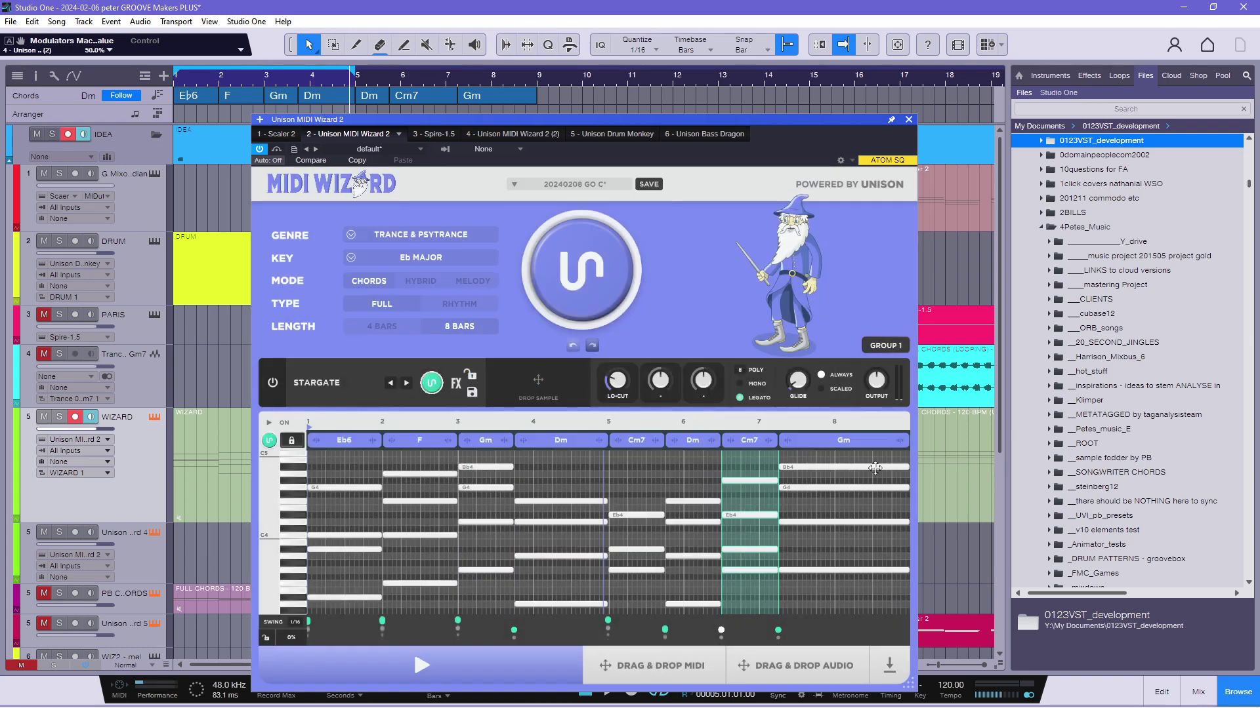
scroll(1089, 276, "down", 5)
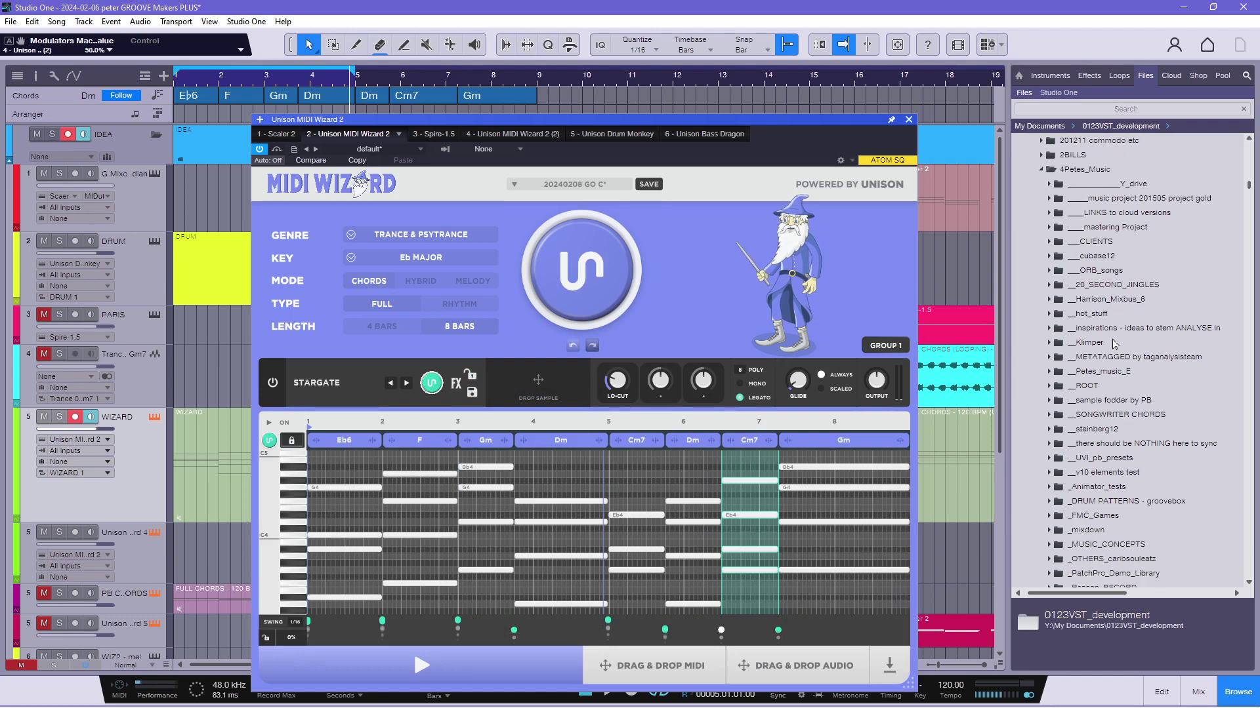
Look through the song and project folders inside 4Petes_Music in the file browser.
scroll(1112, 350, "down", 12)
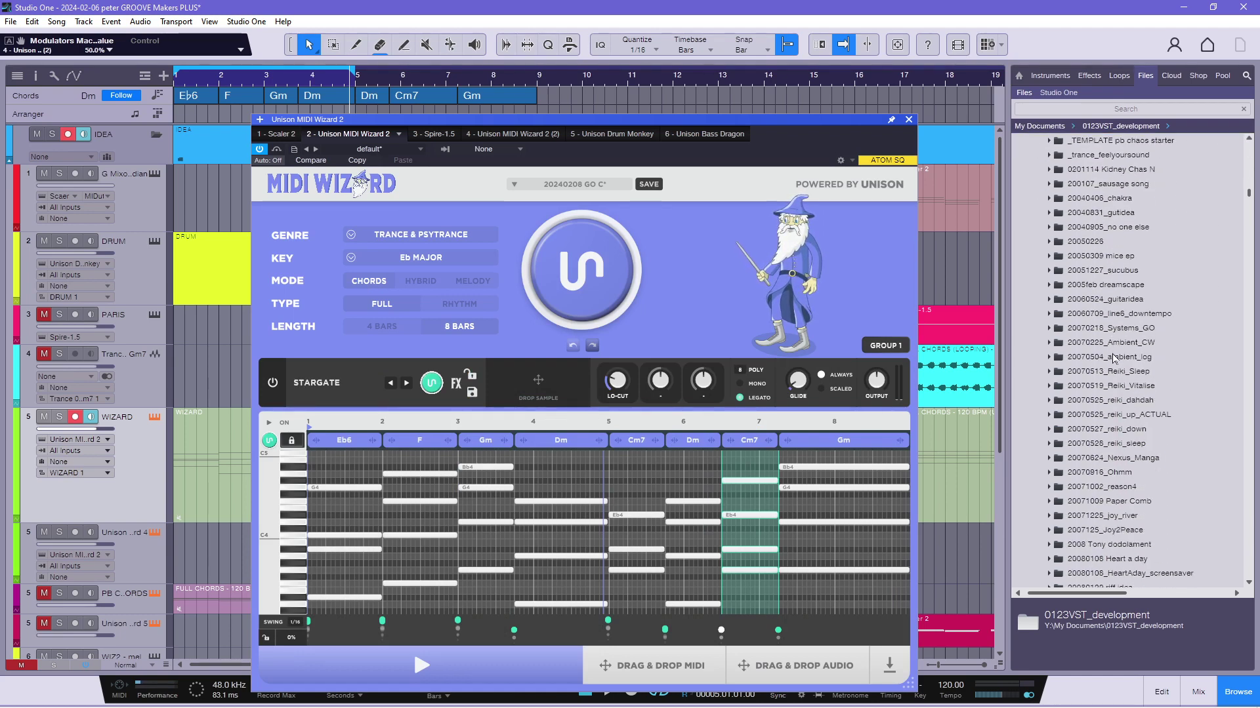
scroll(1113, 379, "down", 7)
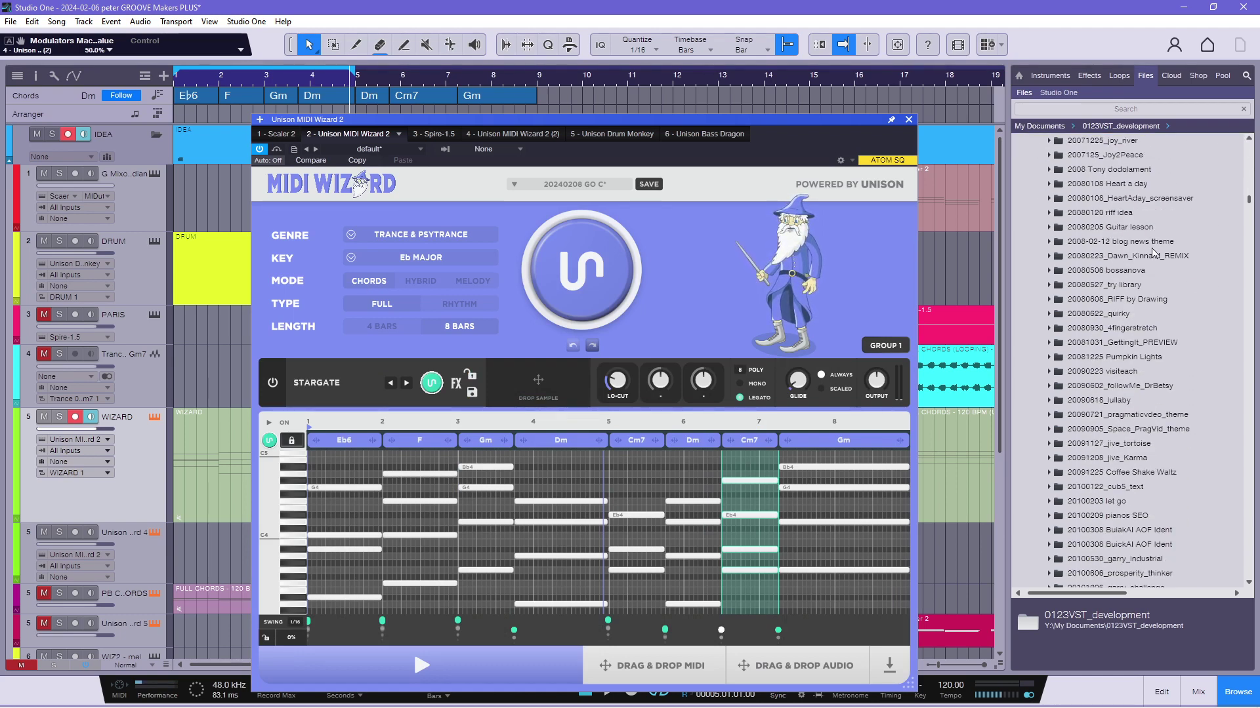
left_click_drag(1249, 202, 1249, 339)
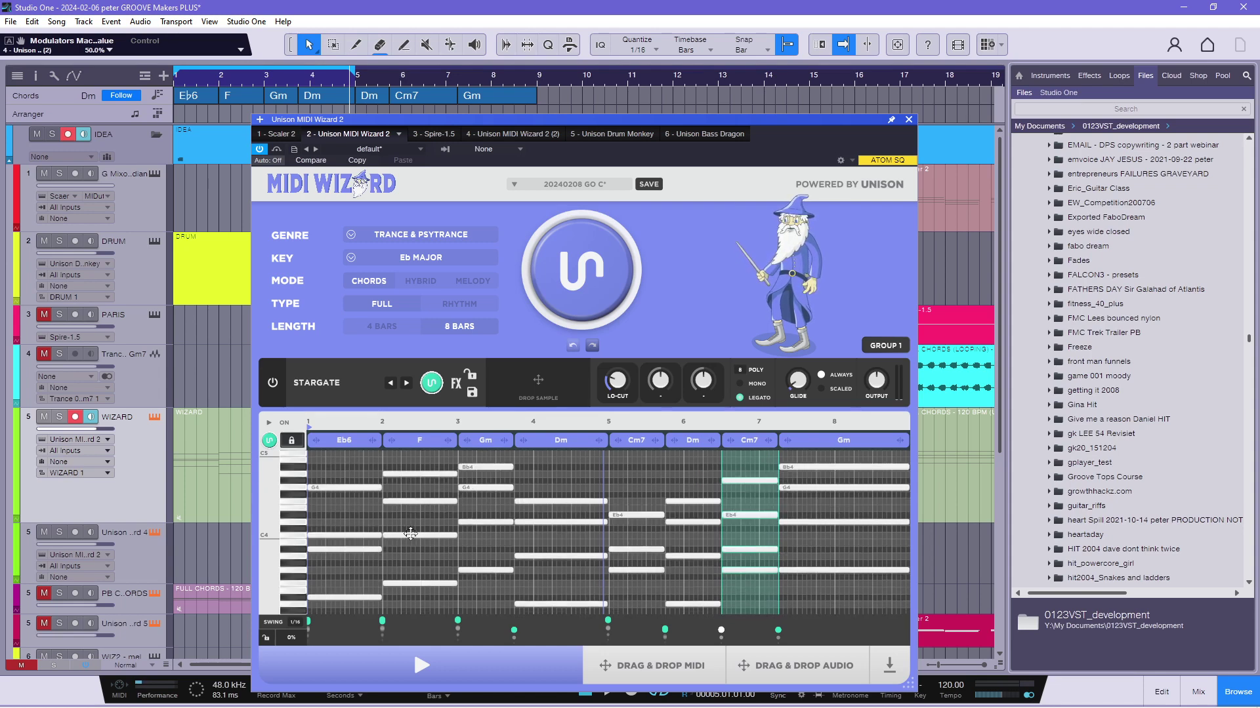
mouse_move(707, 696)
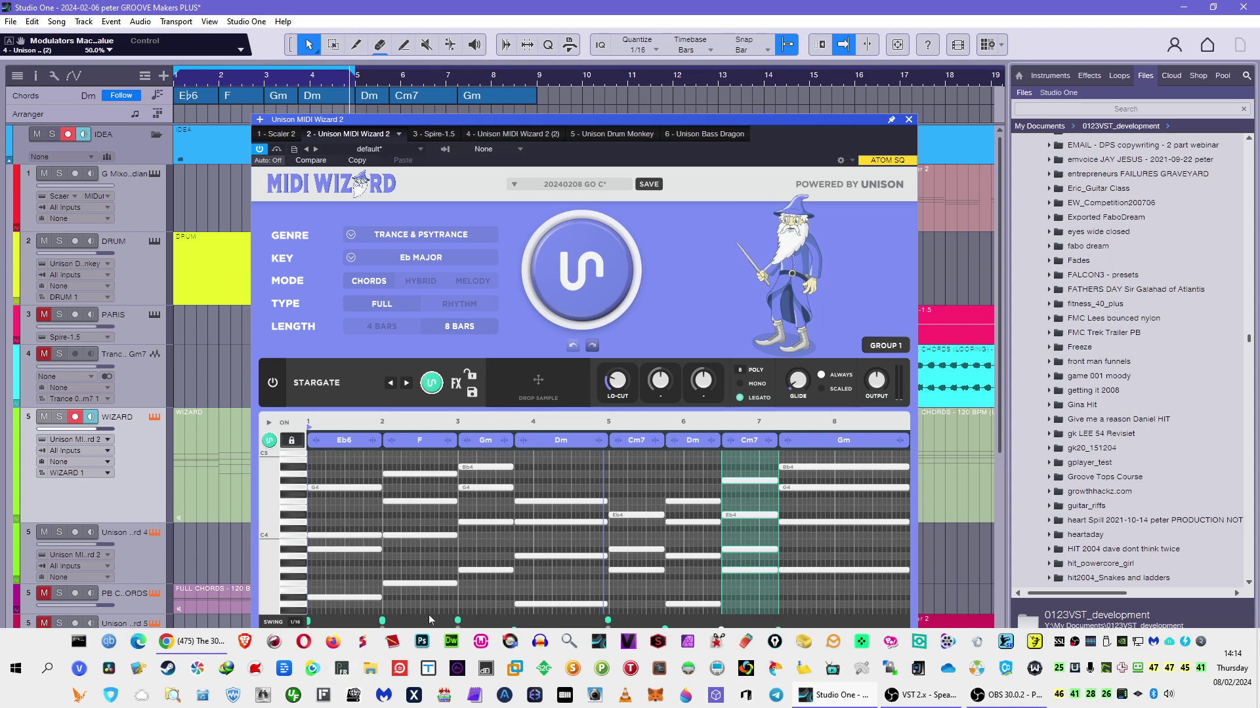
scroll(1140, 413, "down", 5)
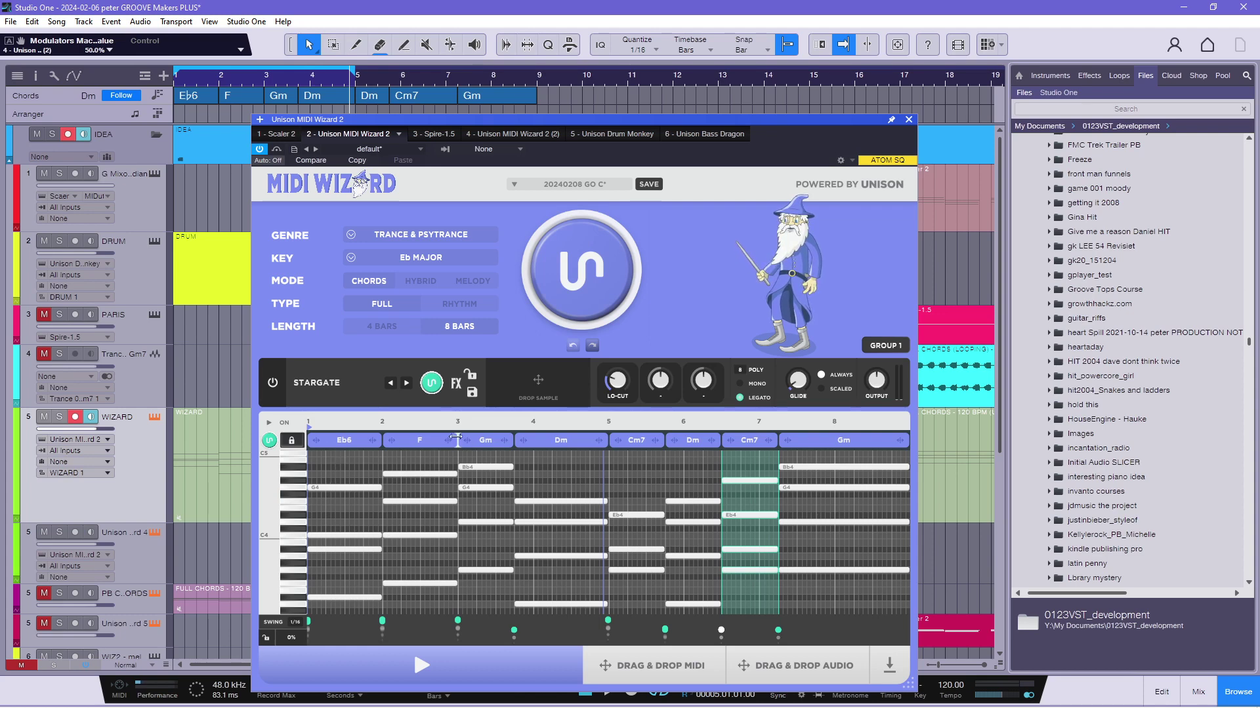
Try shortening the F chord in bar 2 to half a bar, undo the change and close the plugin window.
left_click_drag(452, 441, 421, 442)
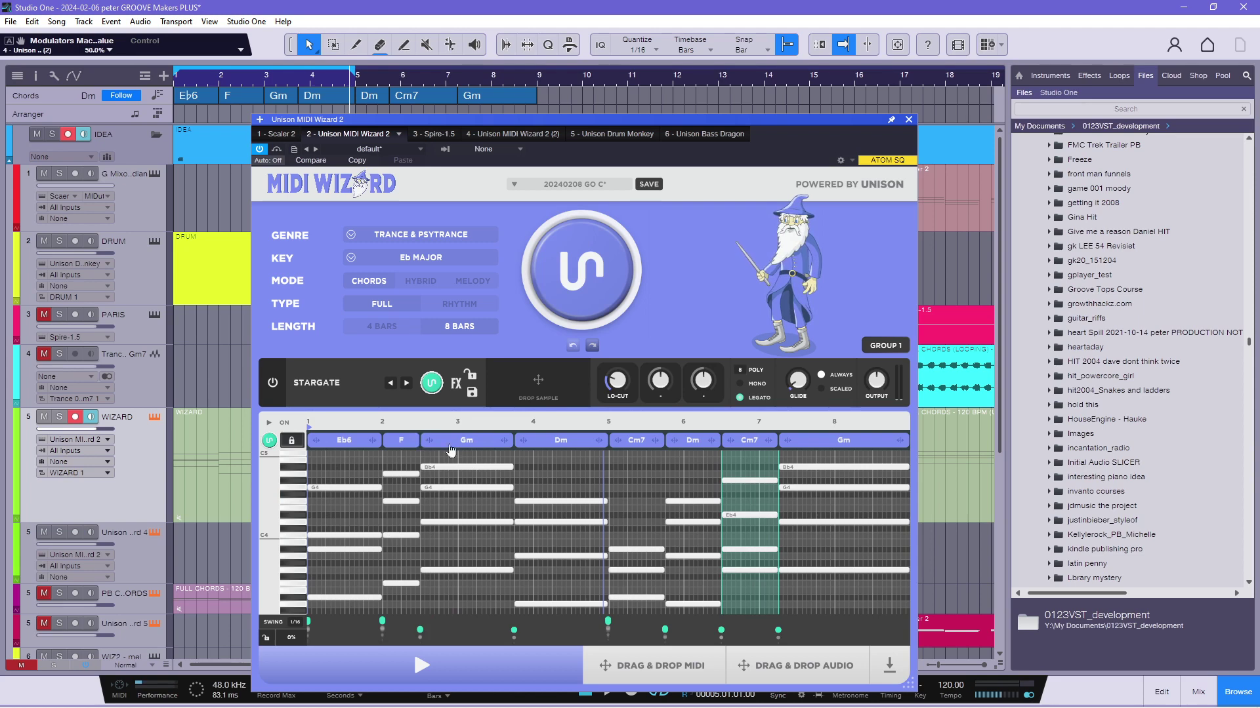
left_click(573, 345)
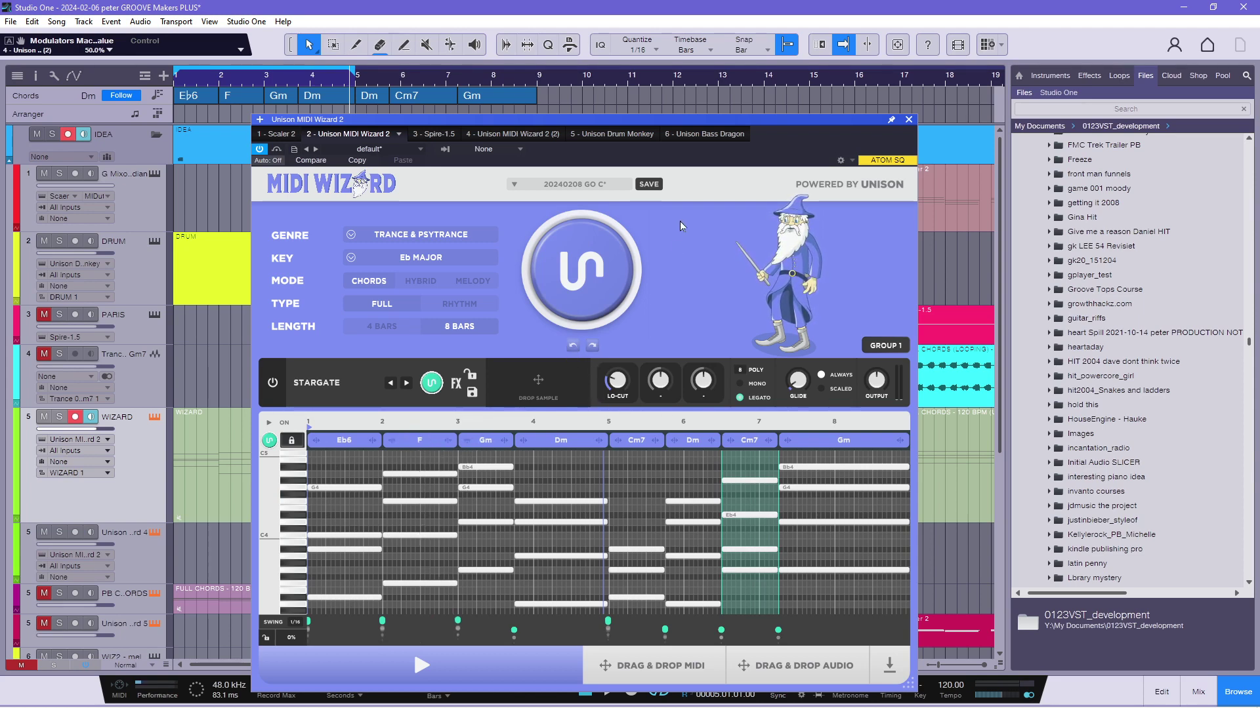
left_click(909, 119)
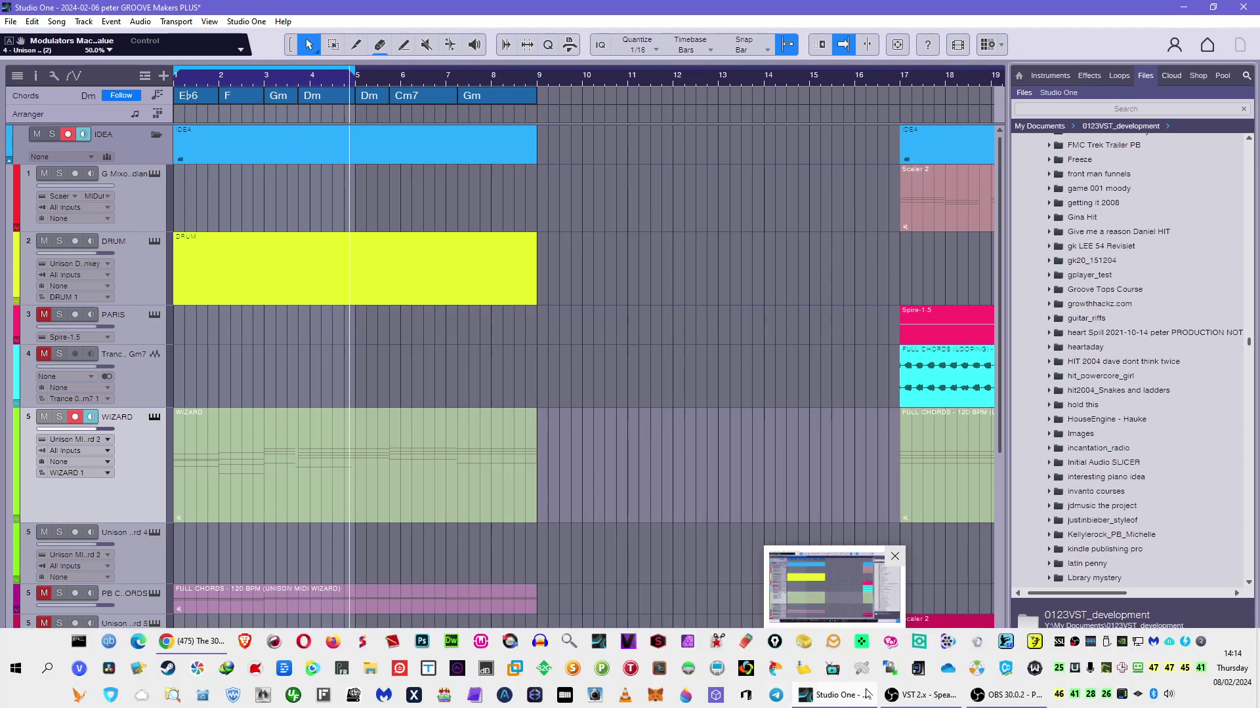
Reopen the WIZARD track's MIDI Wizard instance and view the chord selector for the F chord, leaving the chord as it is.
mouse_move(966, 700)
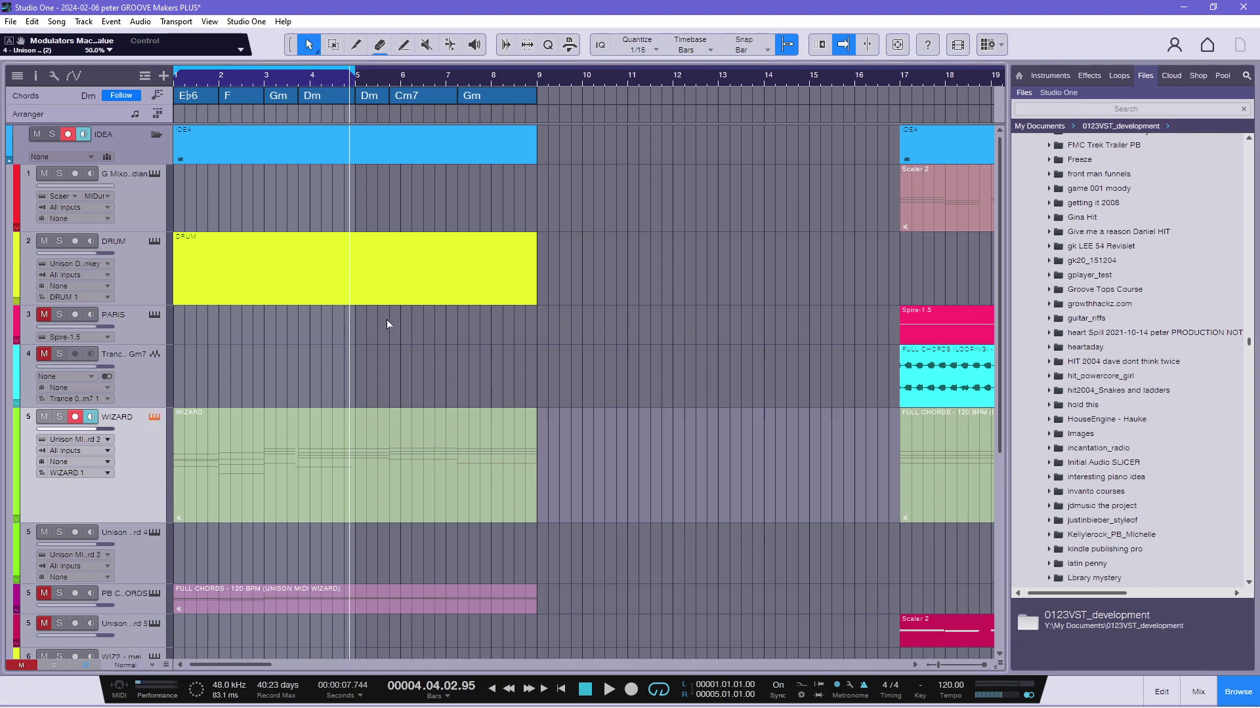
left_click(160, 423)
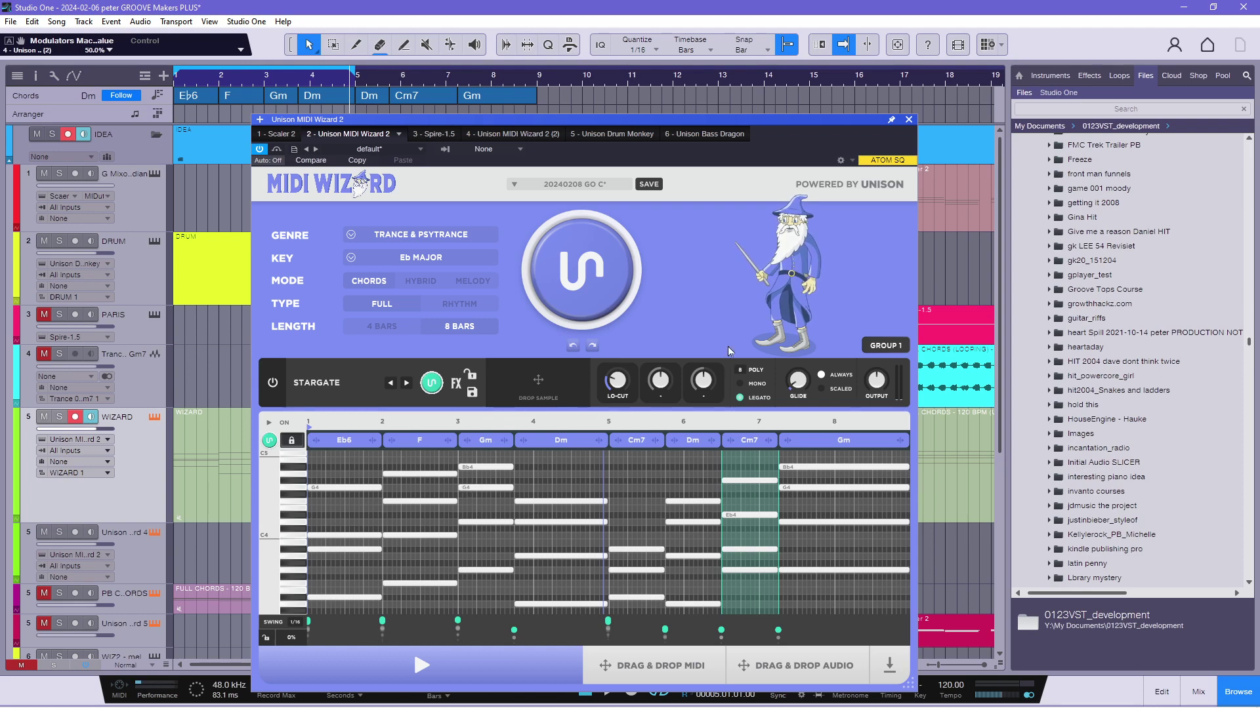
left_click(425, 448)
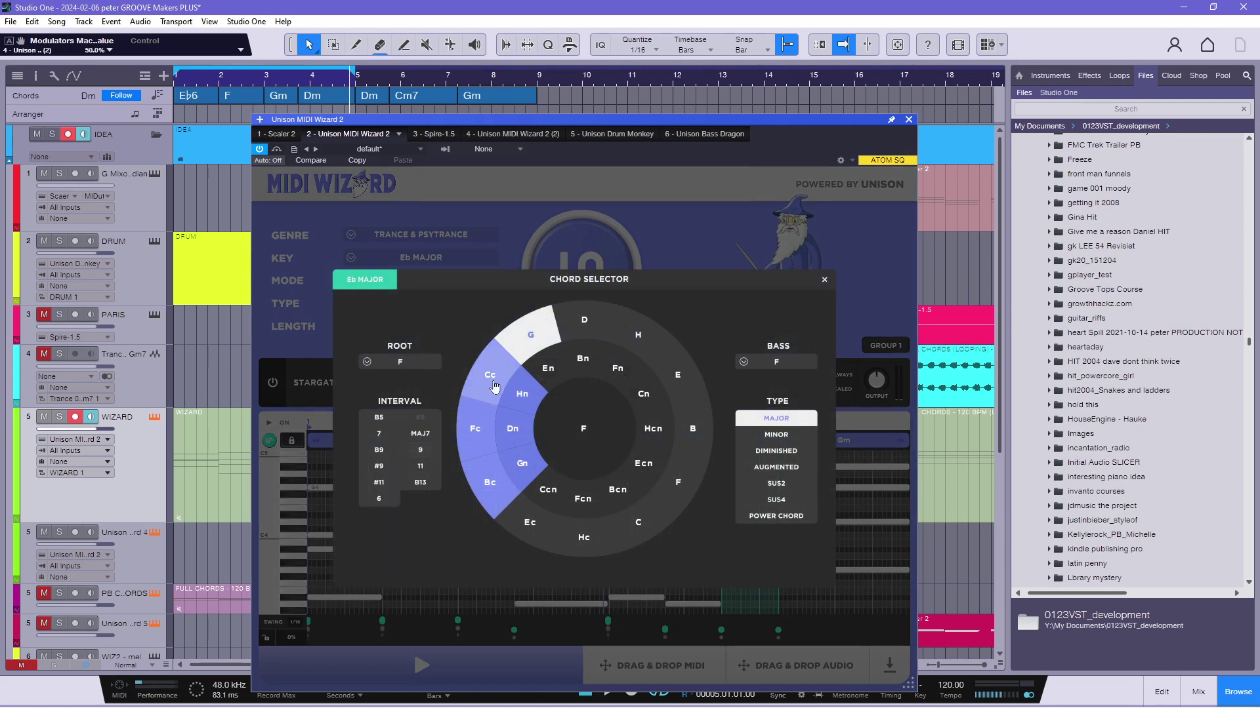
left_click(824, 280)
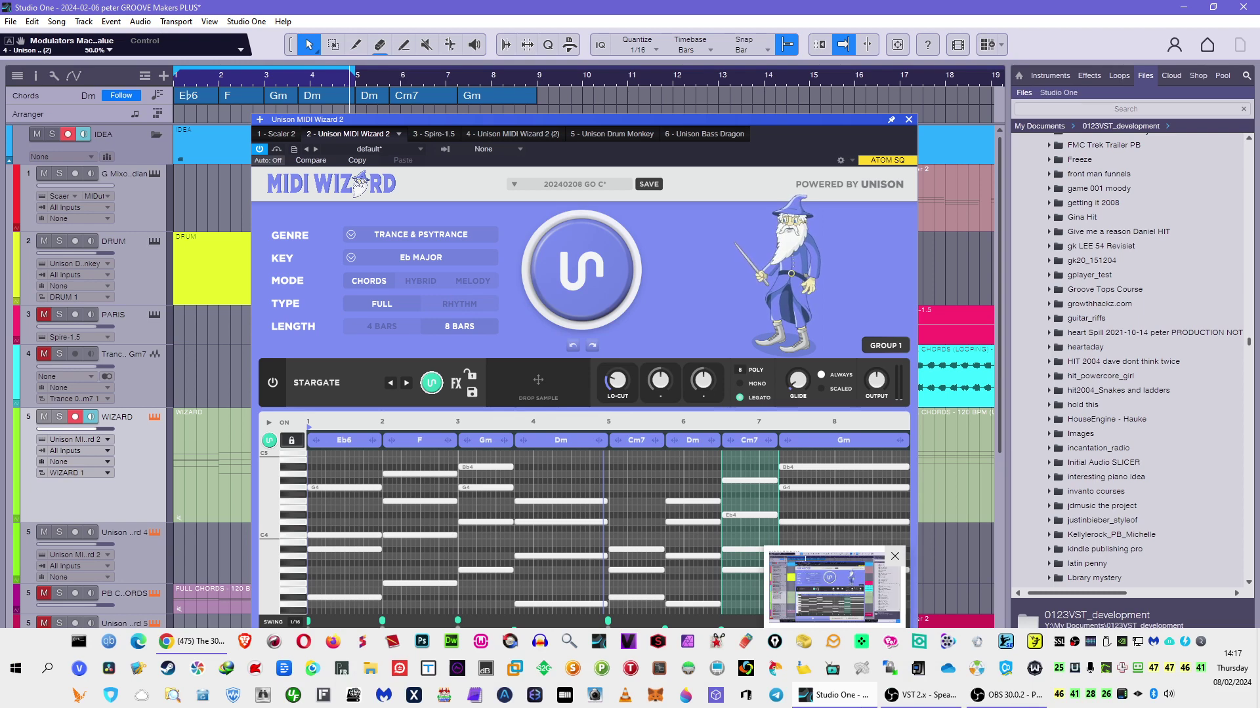
Switch to OBS and make the Splash GROOVE source visible in the scene.
left_click(1000, 695)
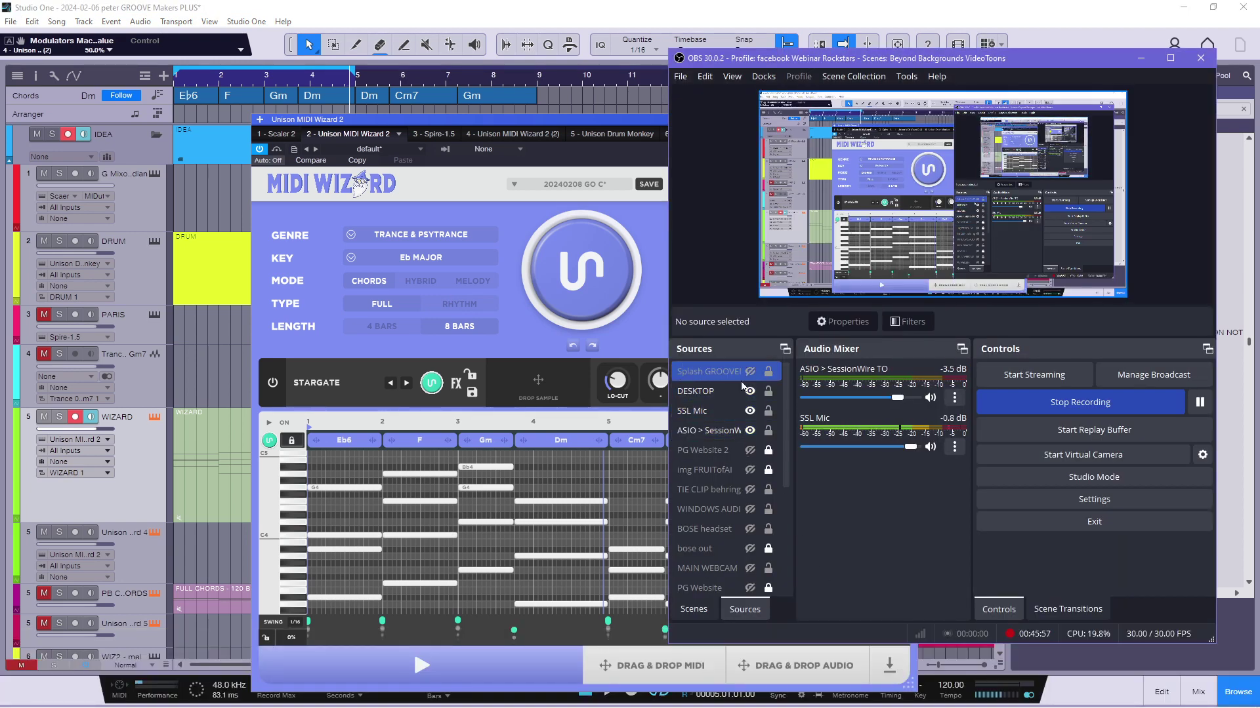
left_click(750, 372)
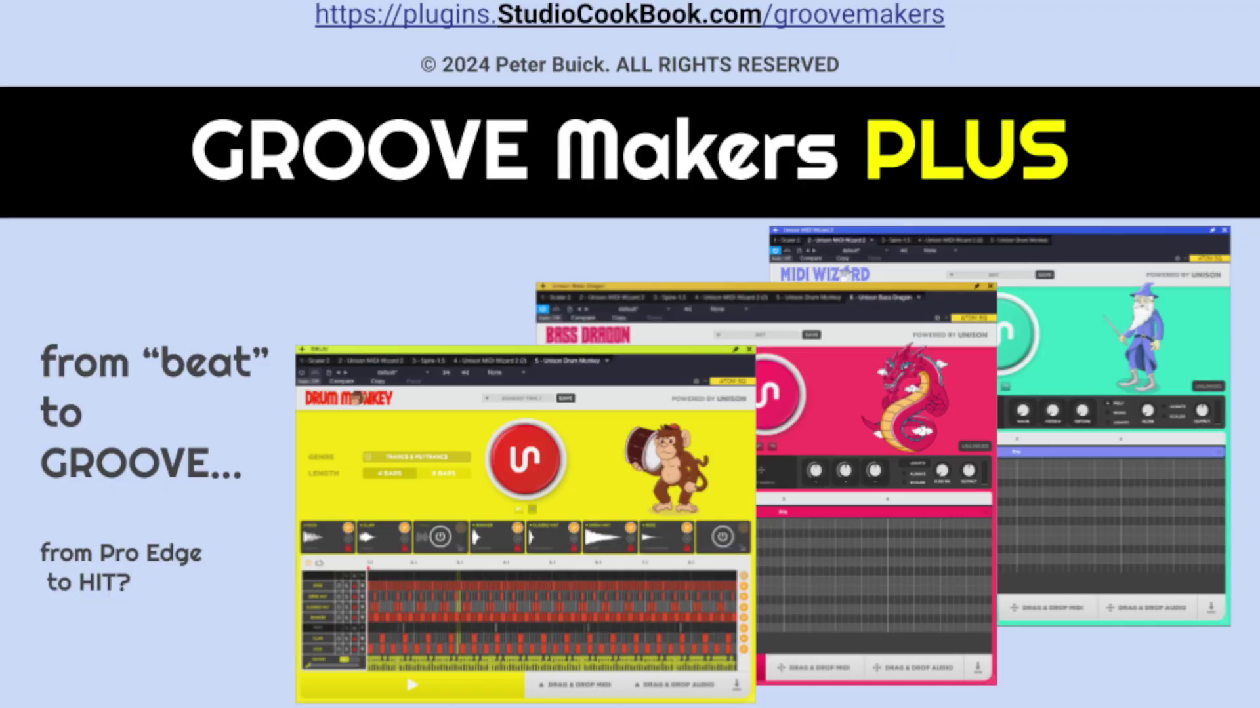